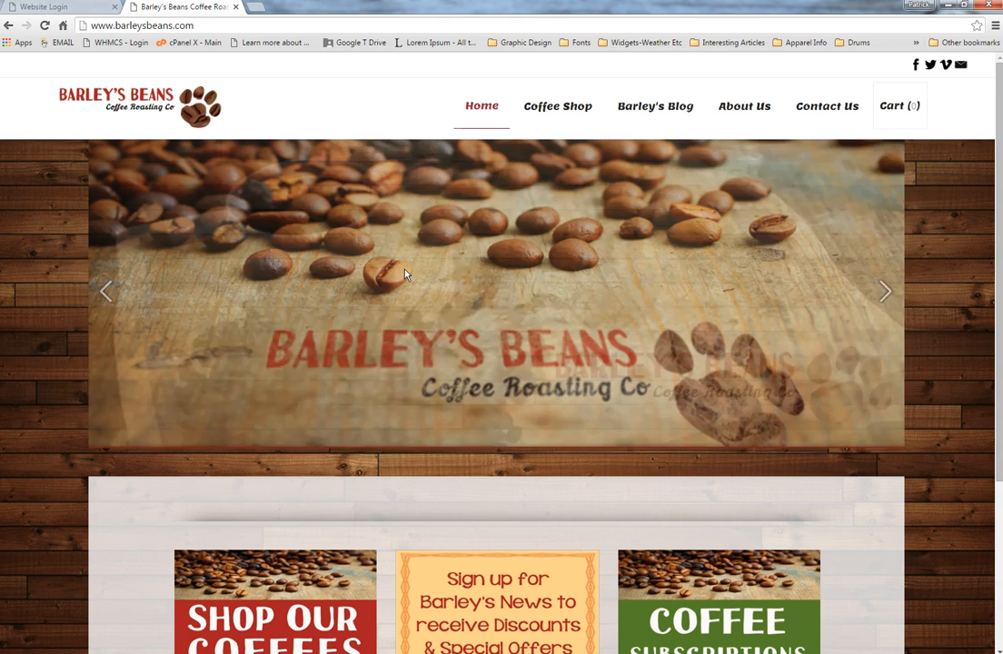
Switch from the Barley's Beans homepage to the Website Login page and log in to the site account.
left_click(408, 256)
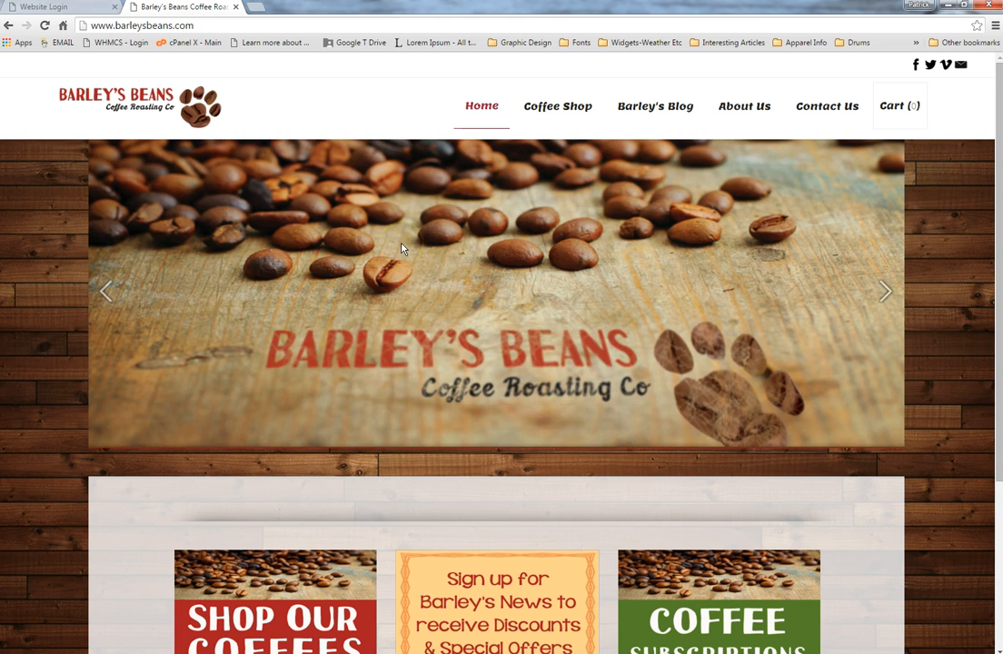
left_click(197, 26)
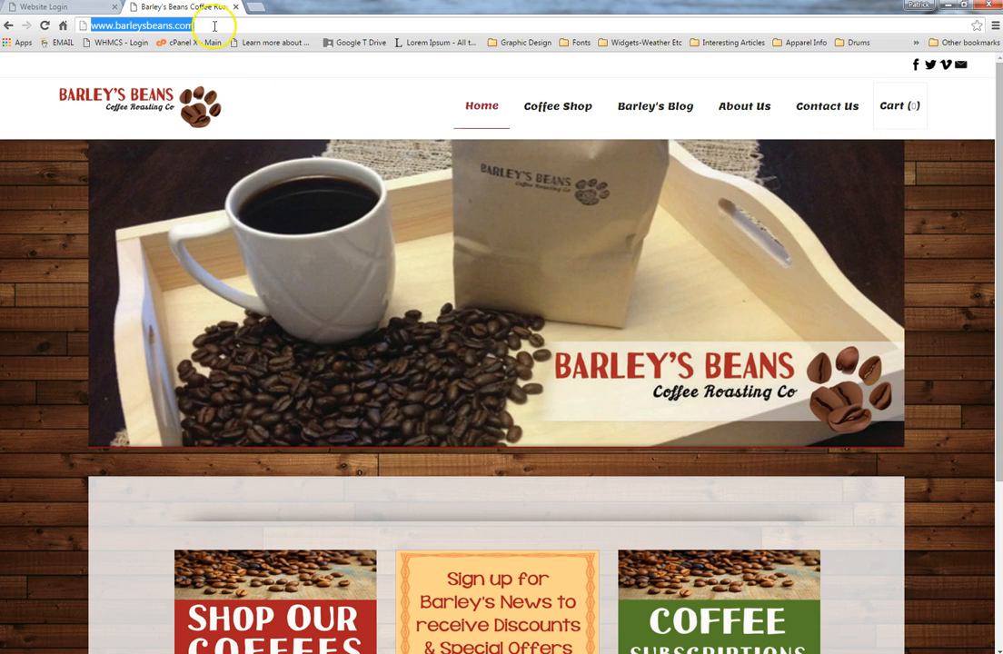
left_click(207, 26)
left_click(86, 7)
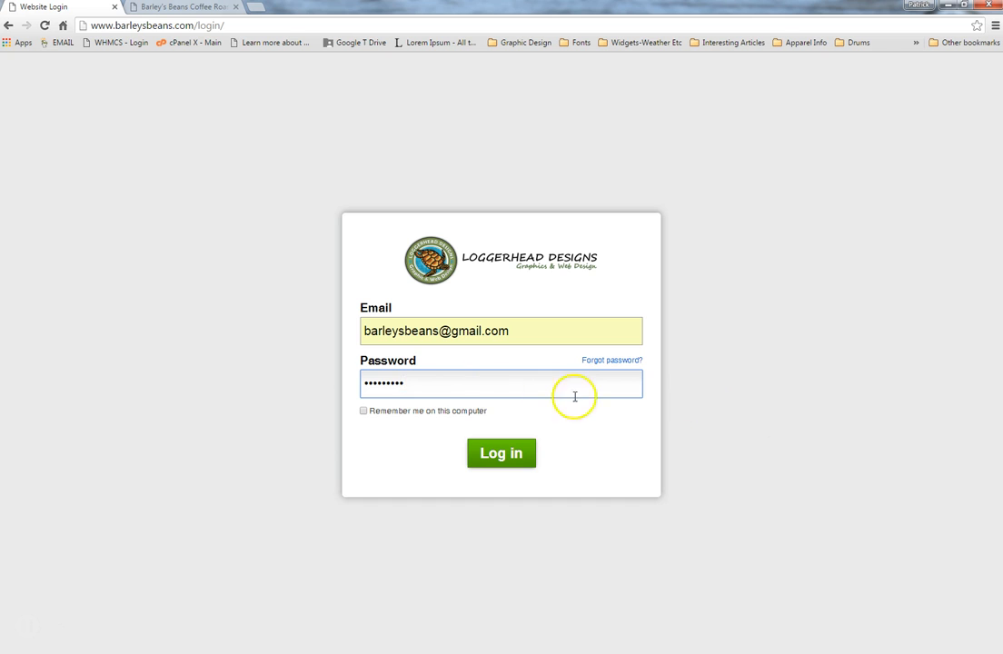
left_click(522, 463)
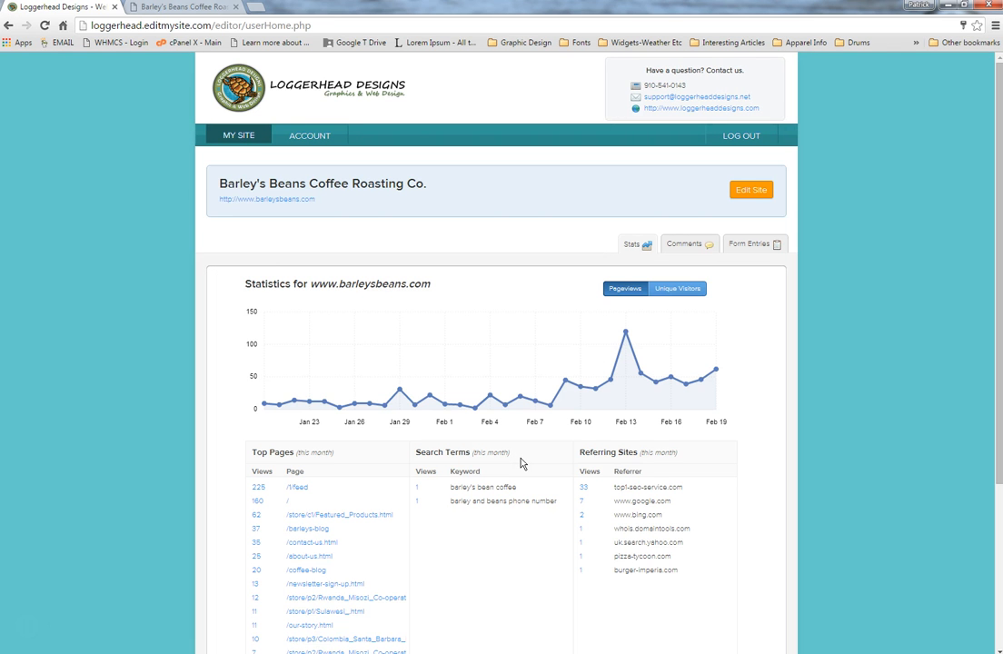
Review the account settings and the site's unique-visitor statistics.
left_click(307, 134)
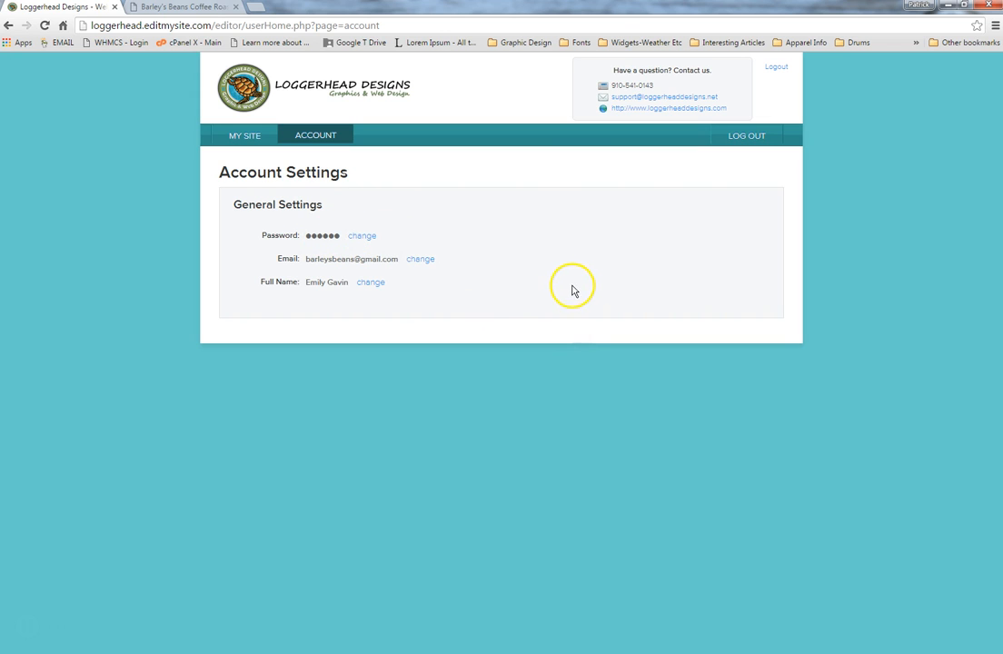
left_click(247, 136)
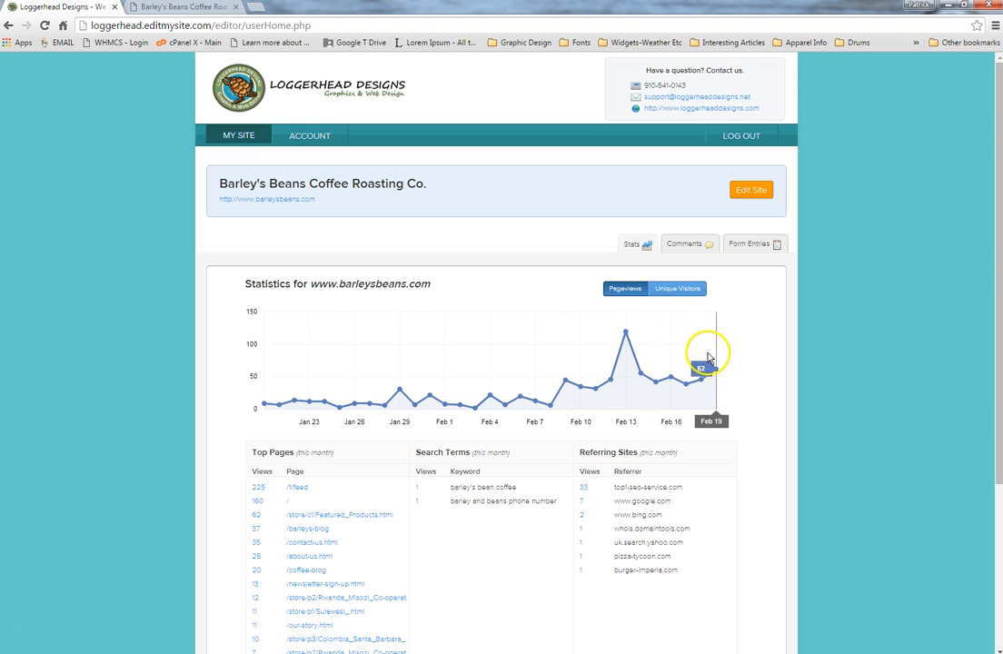
left_click(682, 290)
mouse_move(567, 318)
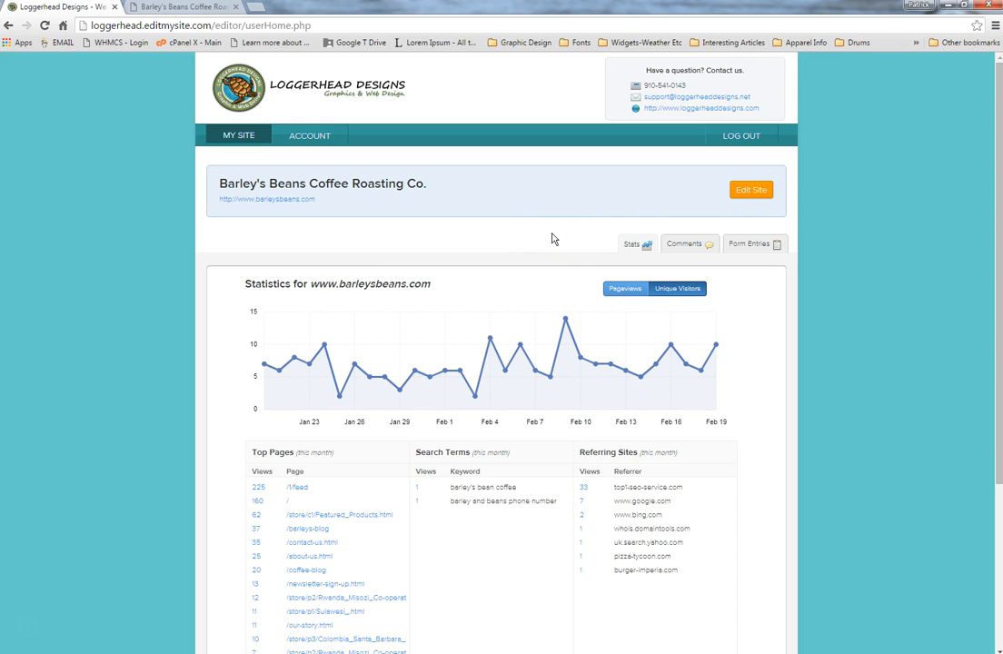
Open the Barley's Beans Coffee Roasting Co. site for editing.
left_click(754, 192)
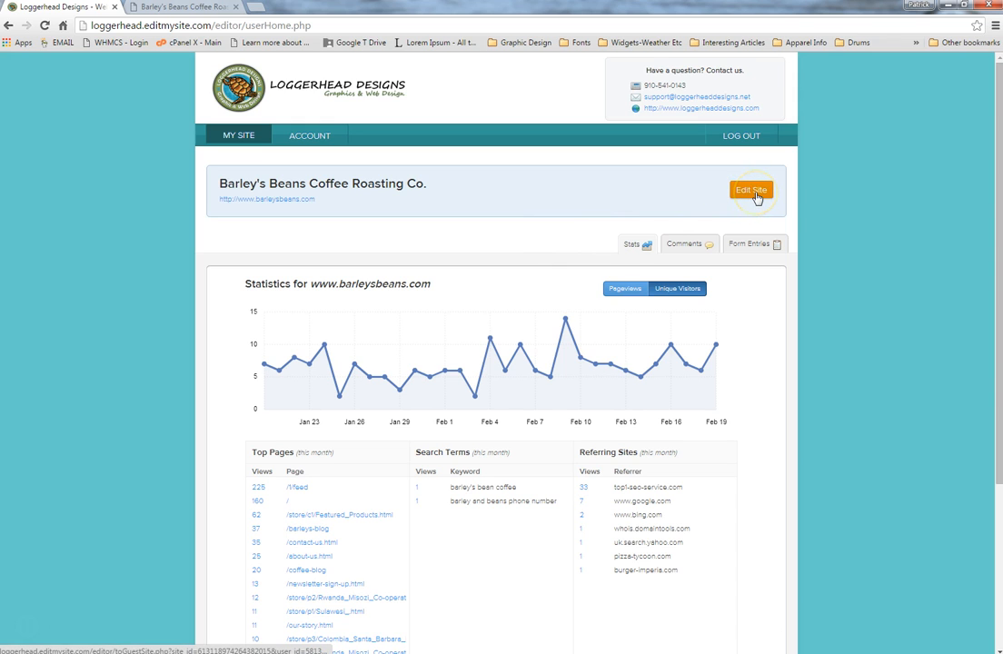
left_click(756, 197)
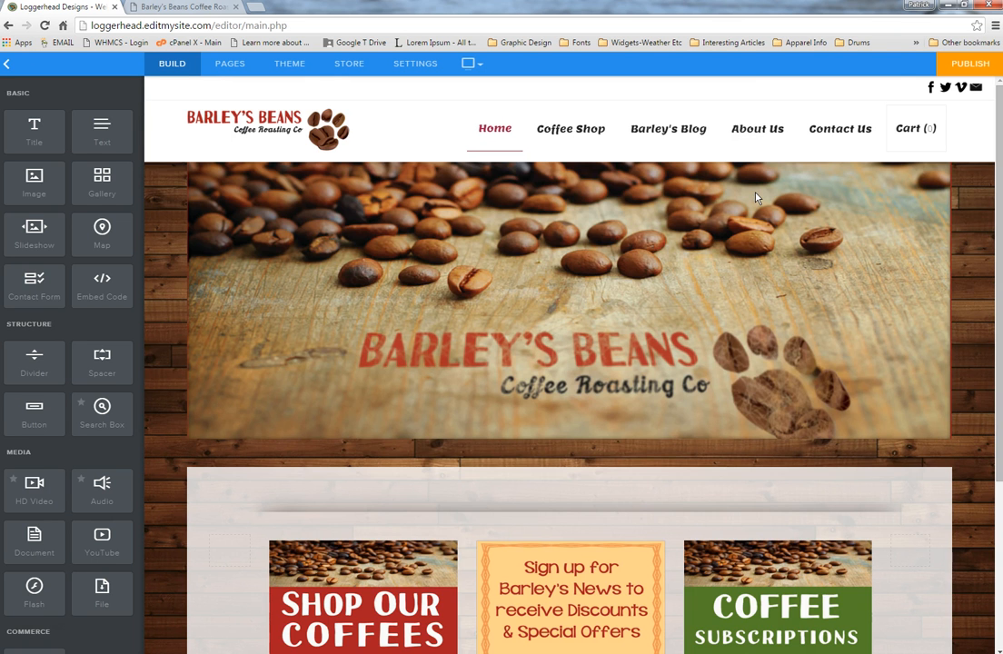
mouse_move(363, 195)
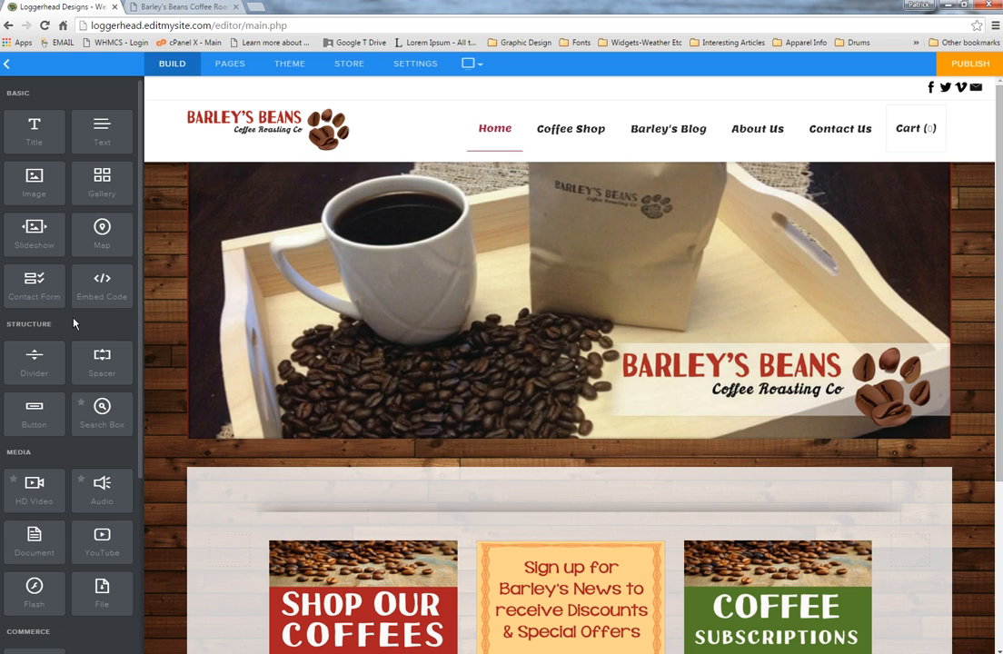
Add a full-width text element to the home page directly below the row of three promotional images.
scroll(713, 354, "down", 3)
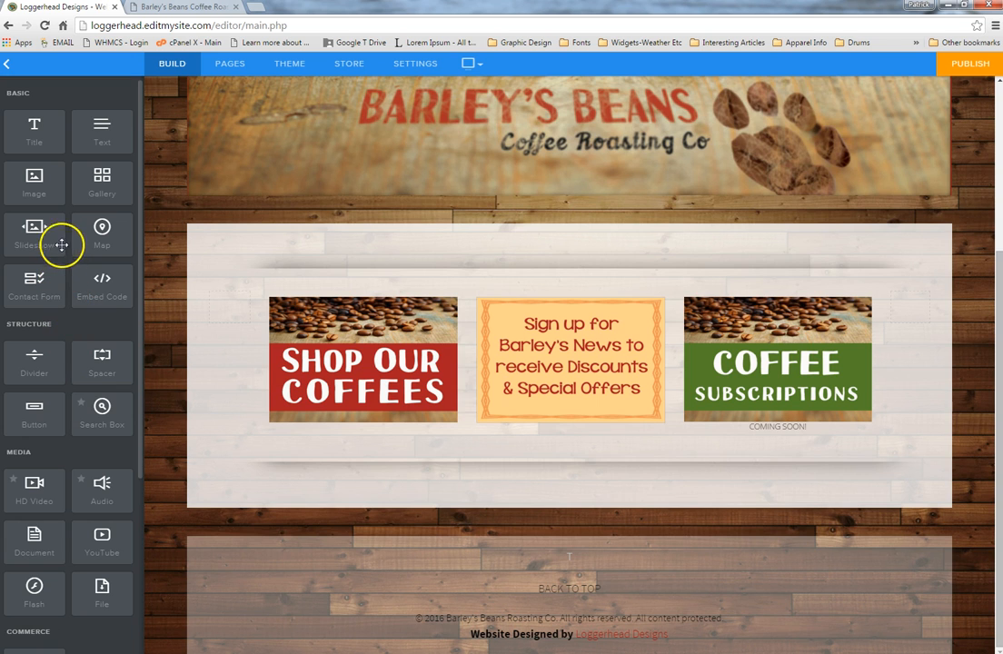
left_click_drag(102, 130, 307, 375)
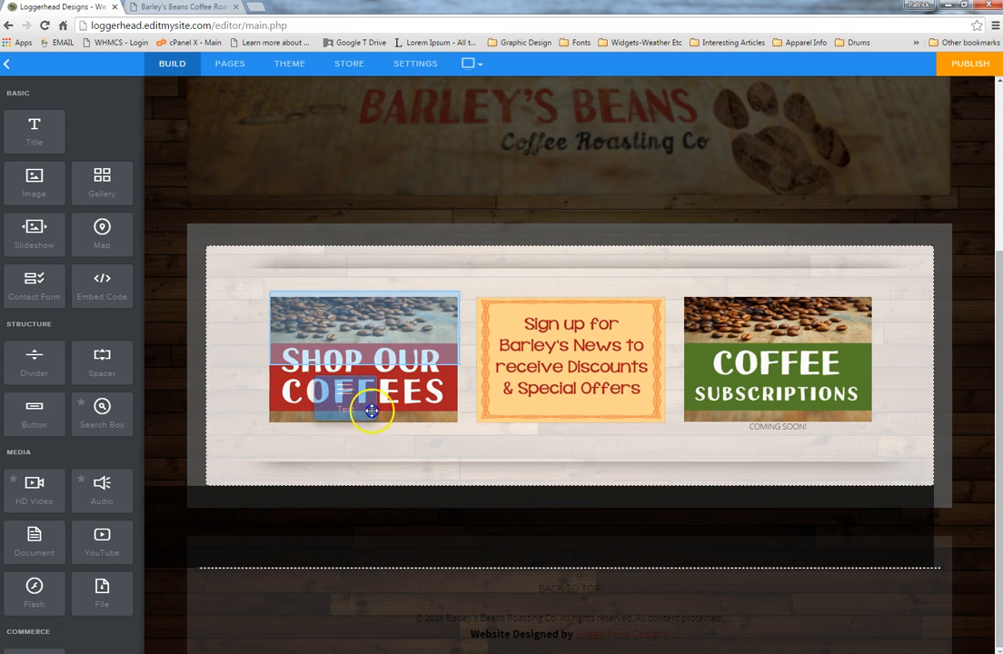
left_click_drag(451, 413, 387, 282)
left_click_drag(474, 282, 395, 285)
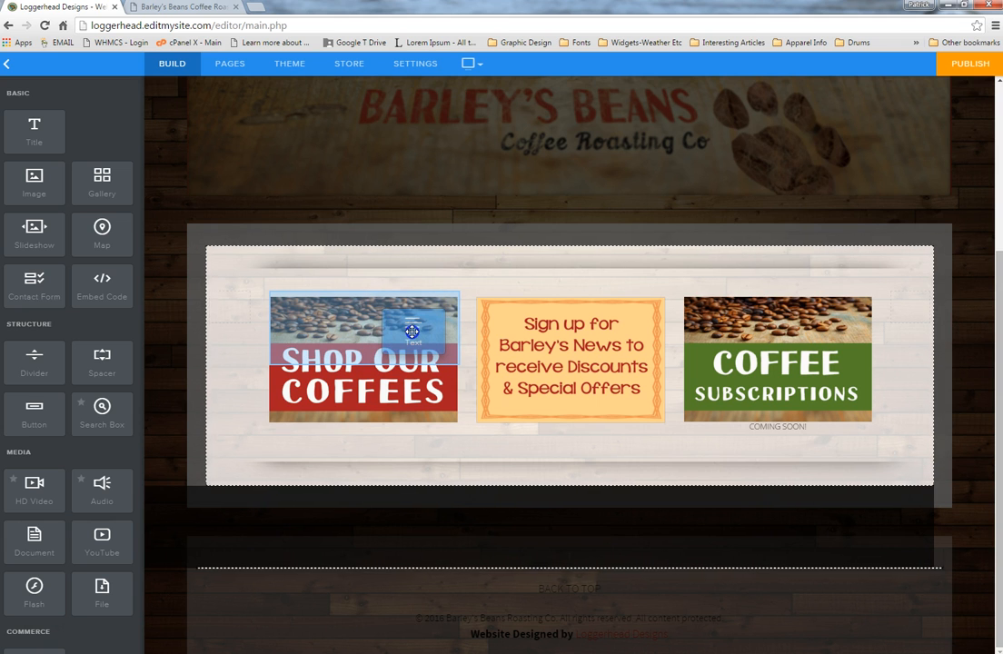
left_click_drag(412, 332, 411, 331)
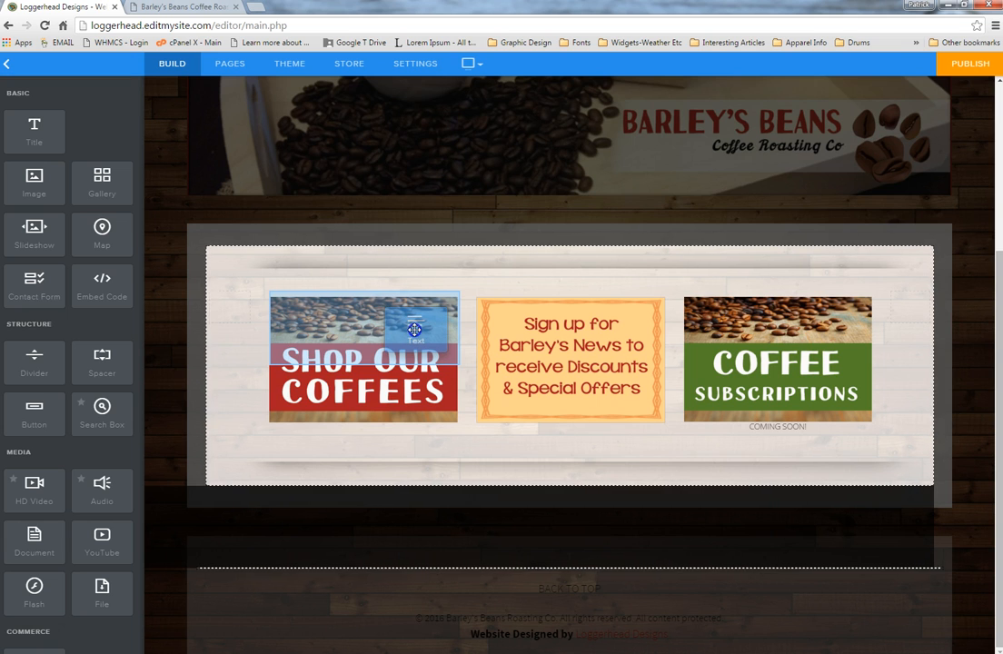
left_click_drag(464, 330, 466, 358)
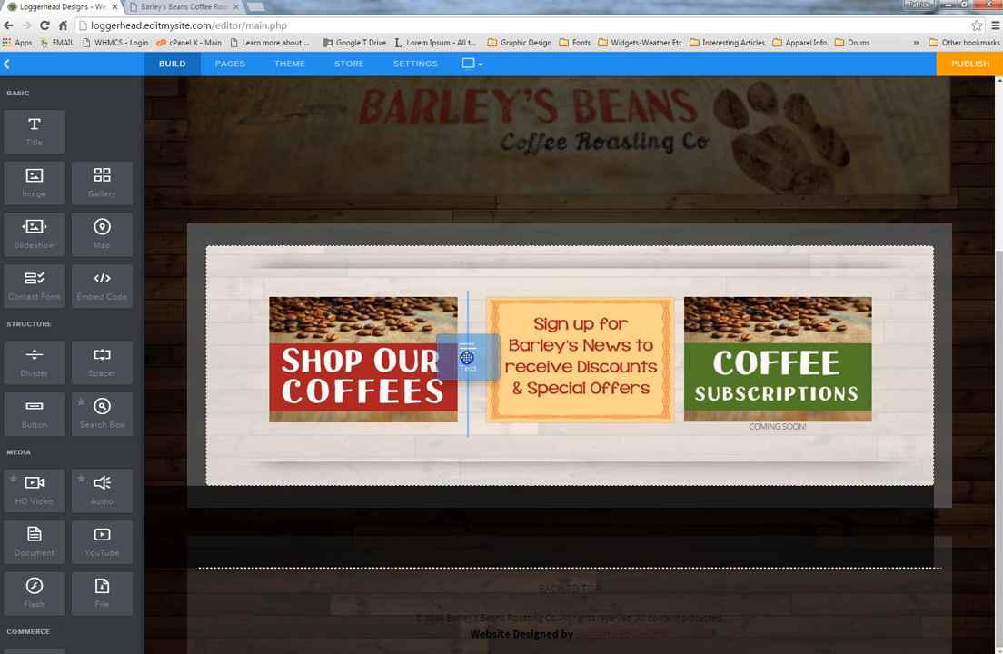
left_click_drag(466, 357, 513, 439)
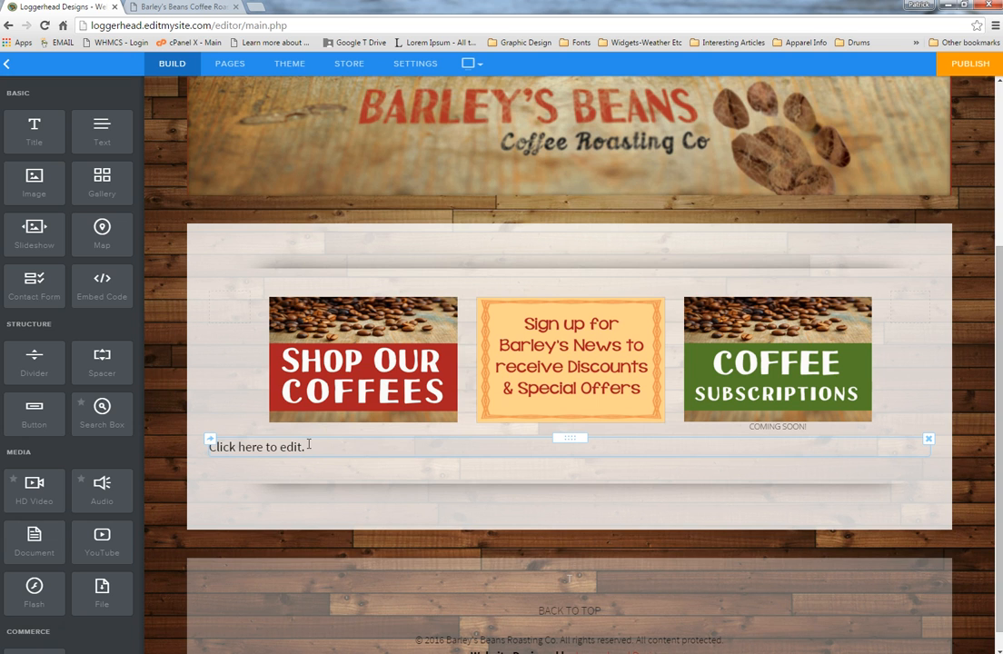
Try dark red #8f221b and green #228f1b as the text colour in the new text element.
left_click(290, 447)
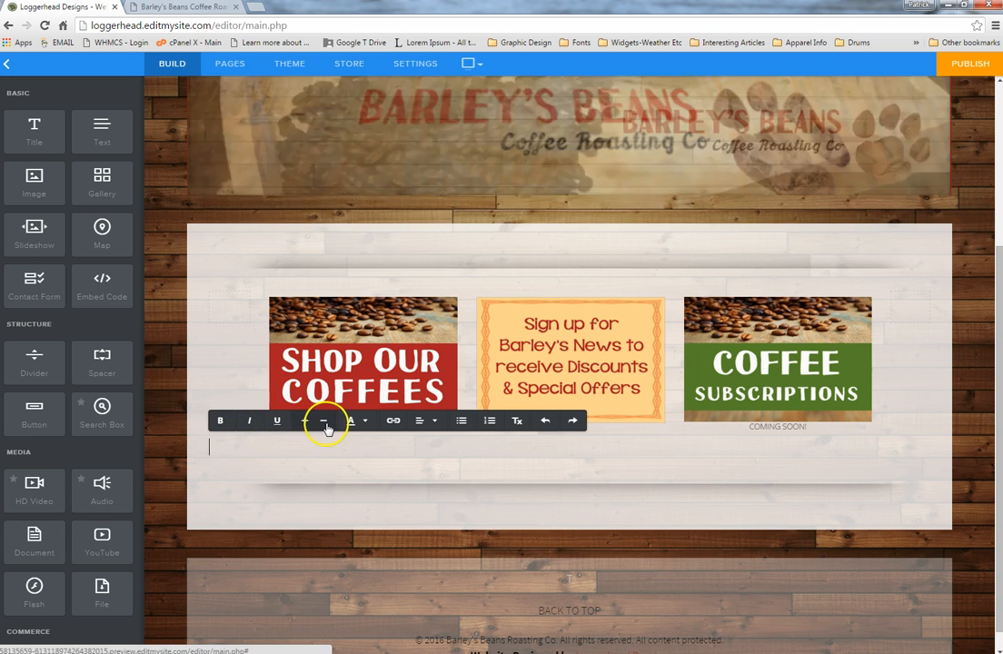
left_click(367, 424)
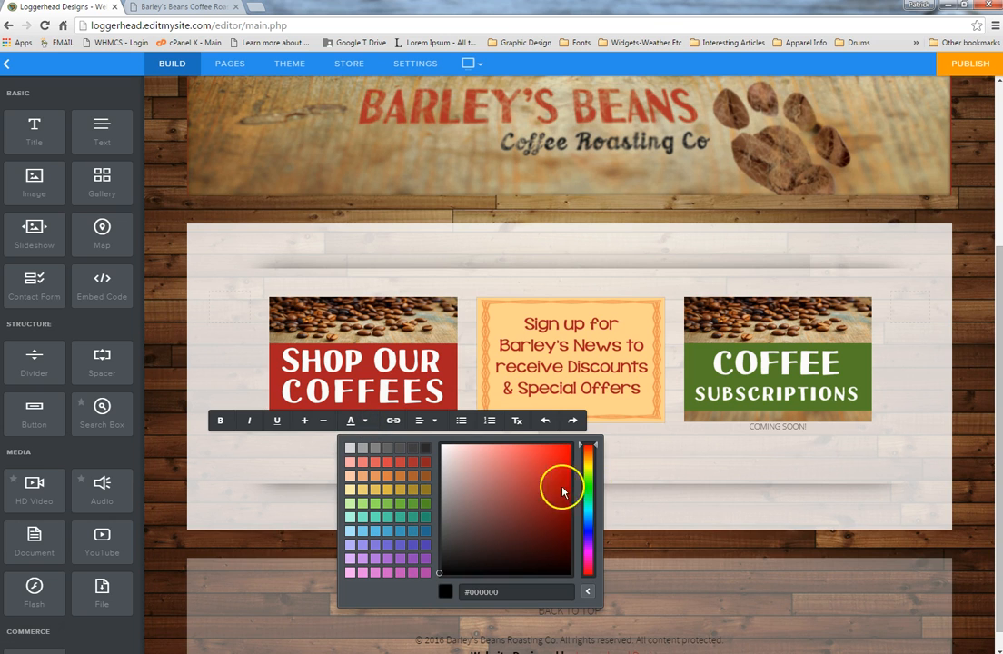
left_click(544, 499)
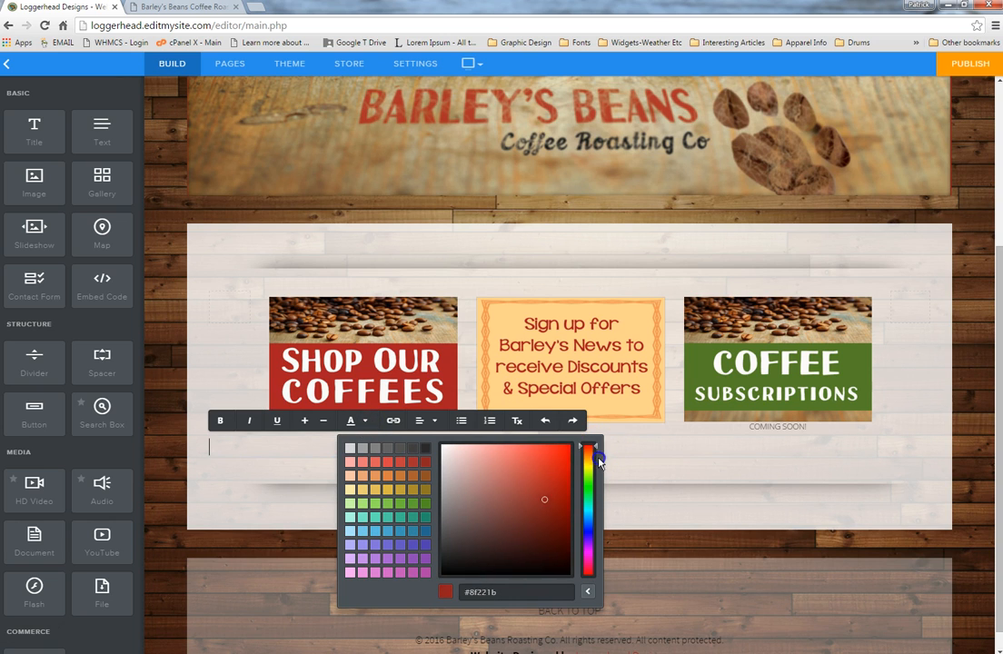
left_click_drag(598, 463, 595, 487)
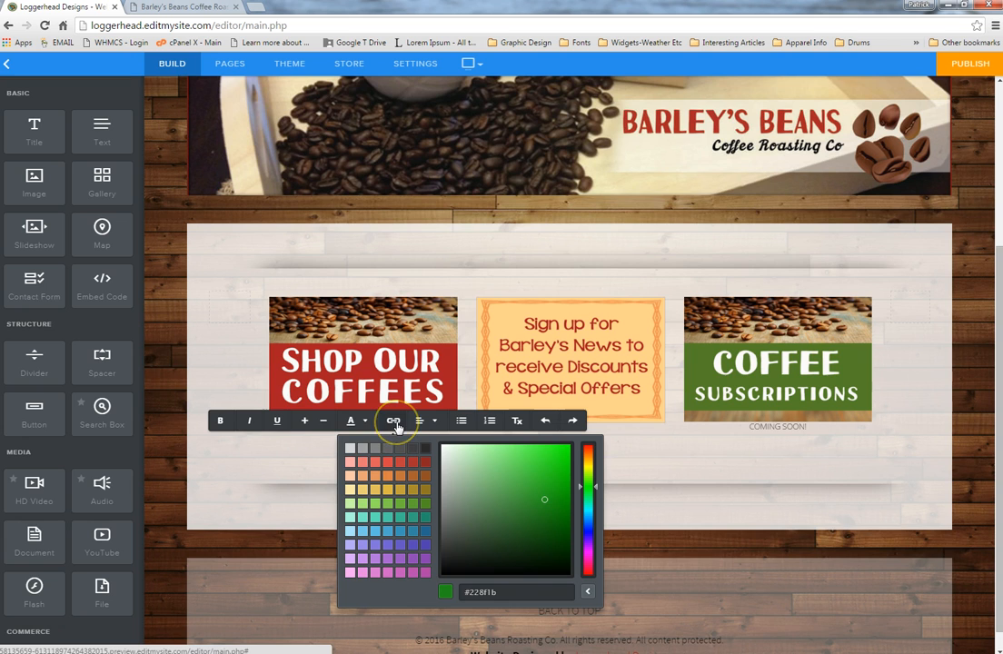
Paste the copied Lorem ipsum paragraph into the new text element.
left_click(283, 447)
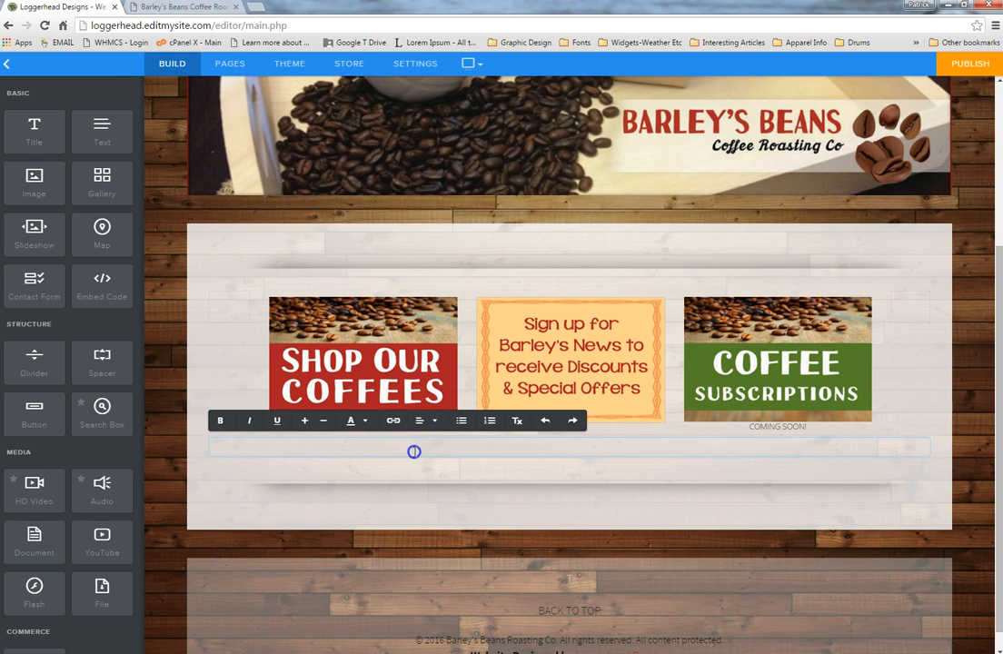
right_click(289, 446)
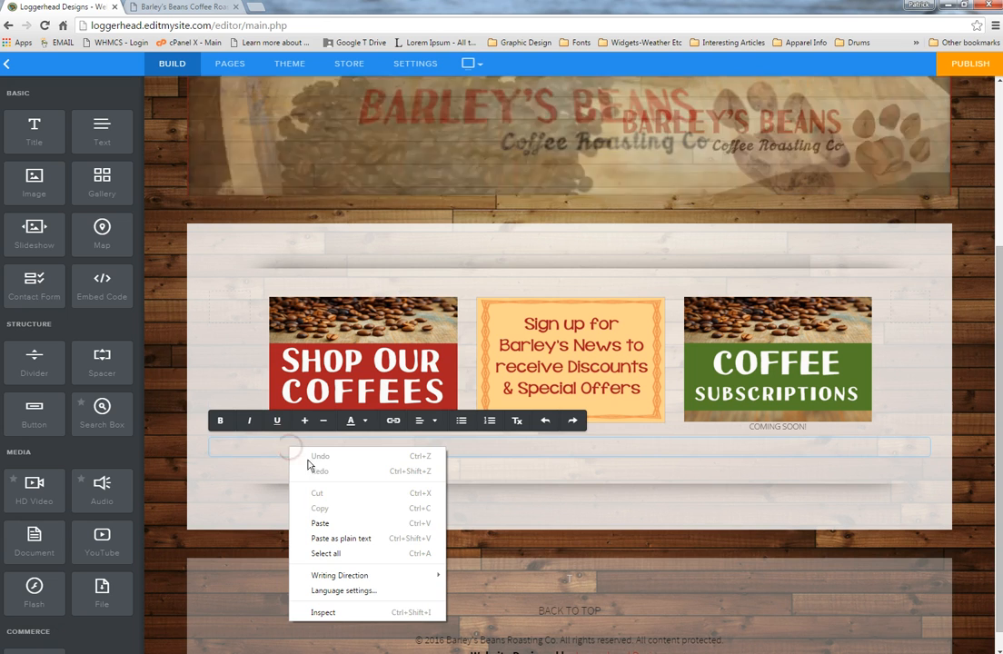
left_click(330, 523)
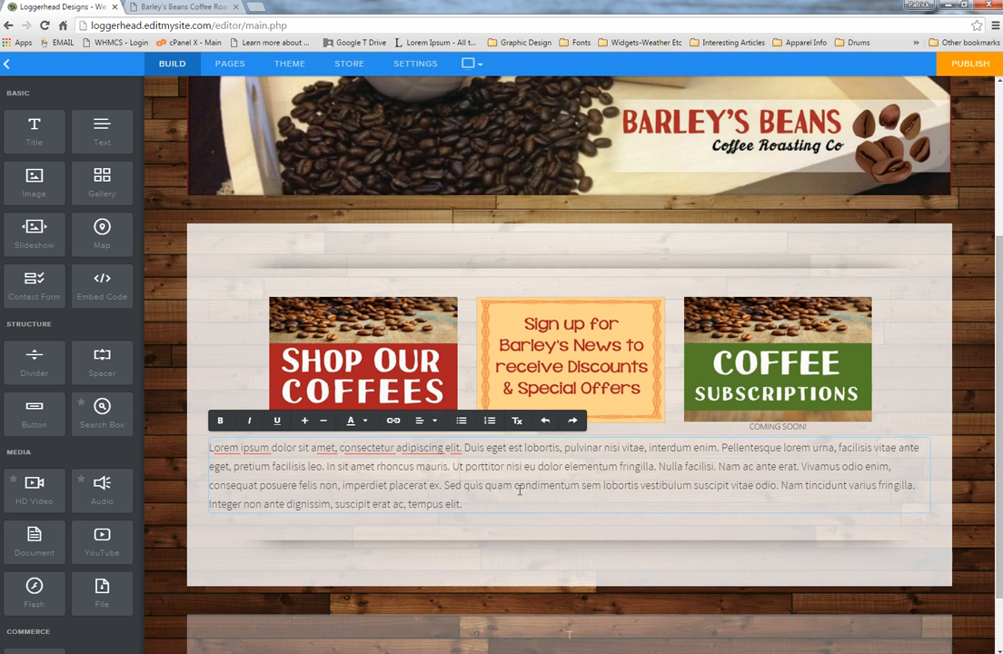
Examine the link options for the word "condimentum", including store products and standard pages, and leave without saving a link.
left_click_drag(516, 485, 585, 486)
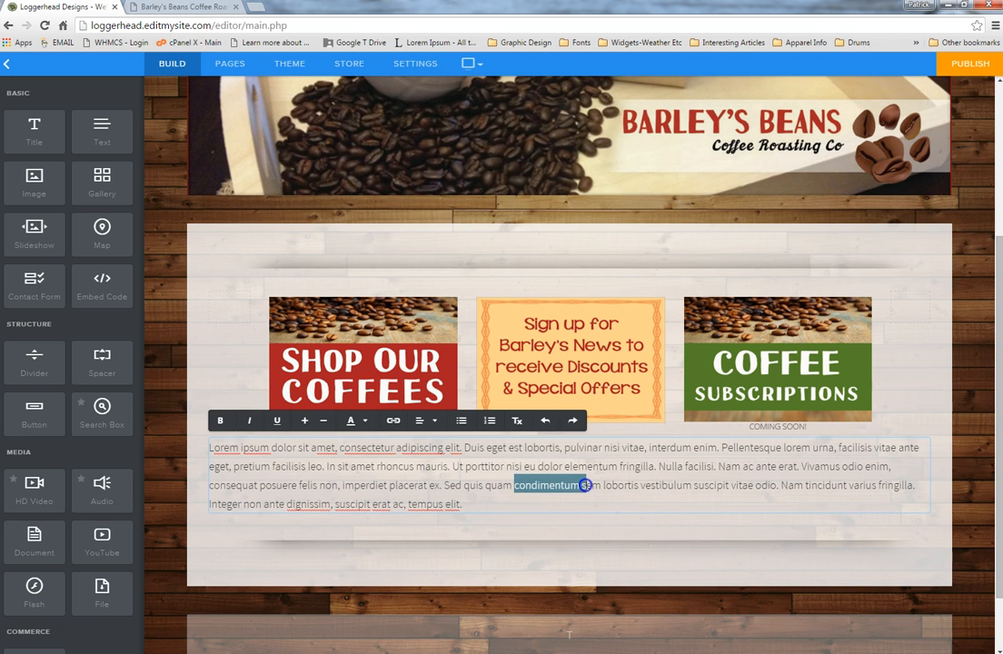
left_click(393, 421)
left_click(376, 301)
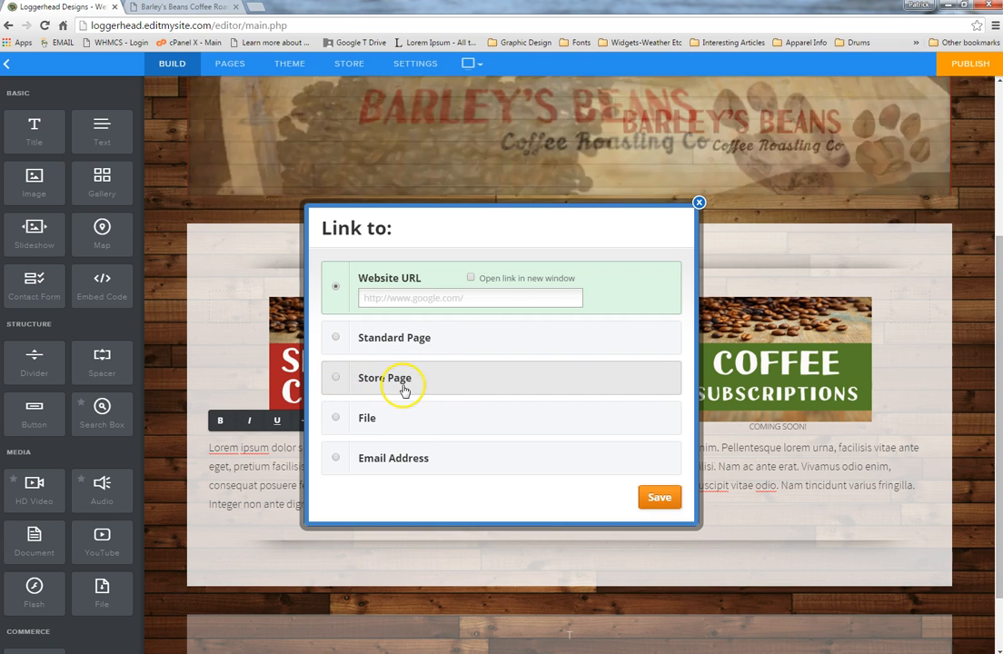
left_click(404, 391)
left_click(400, 378)
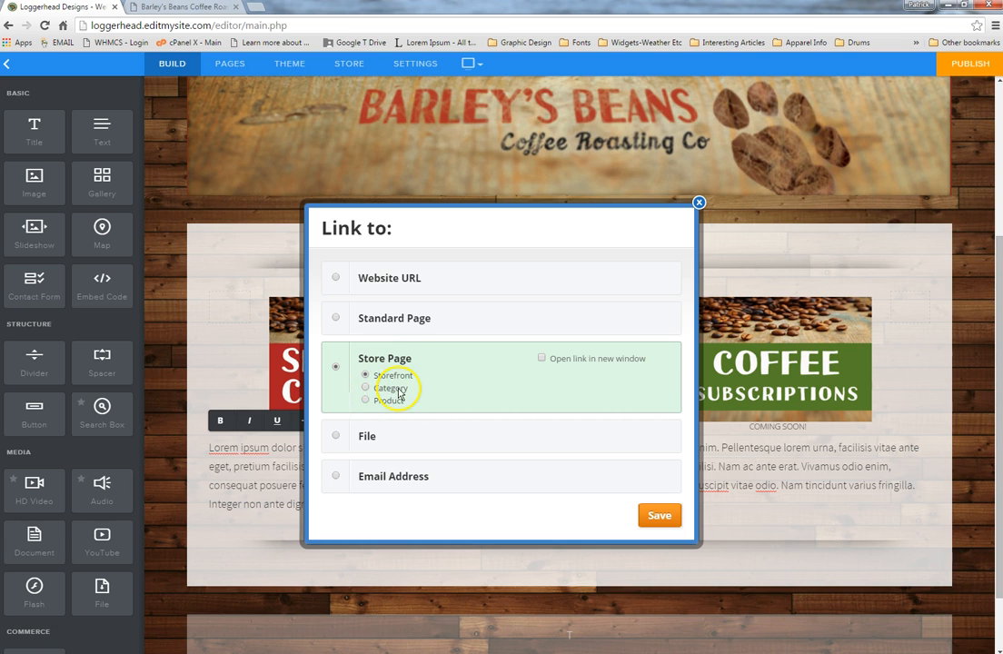
left_click(366, 401)
left_click(516, 380)
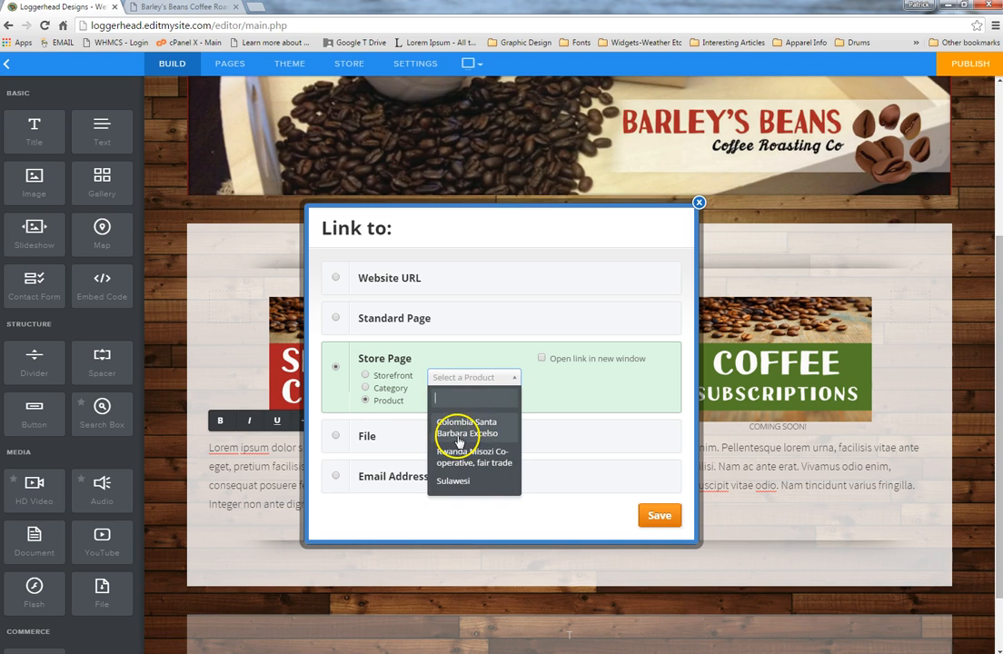
left_click(469, 318)
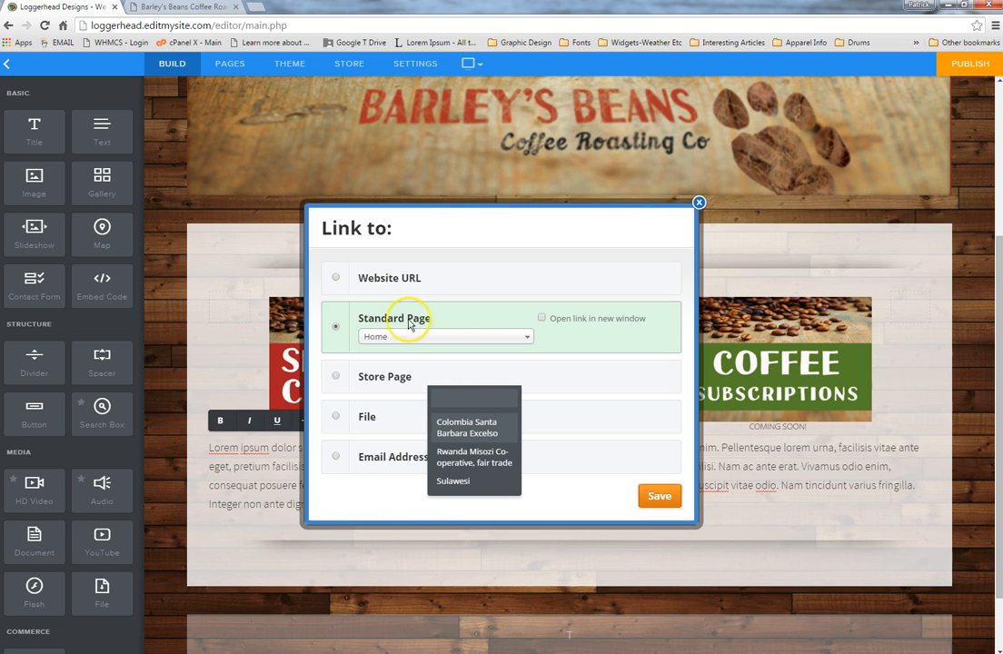
left_click(526, 338)
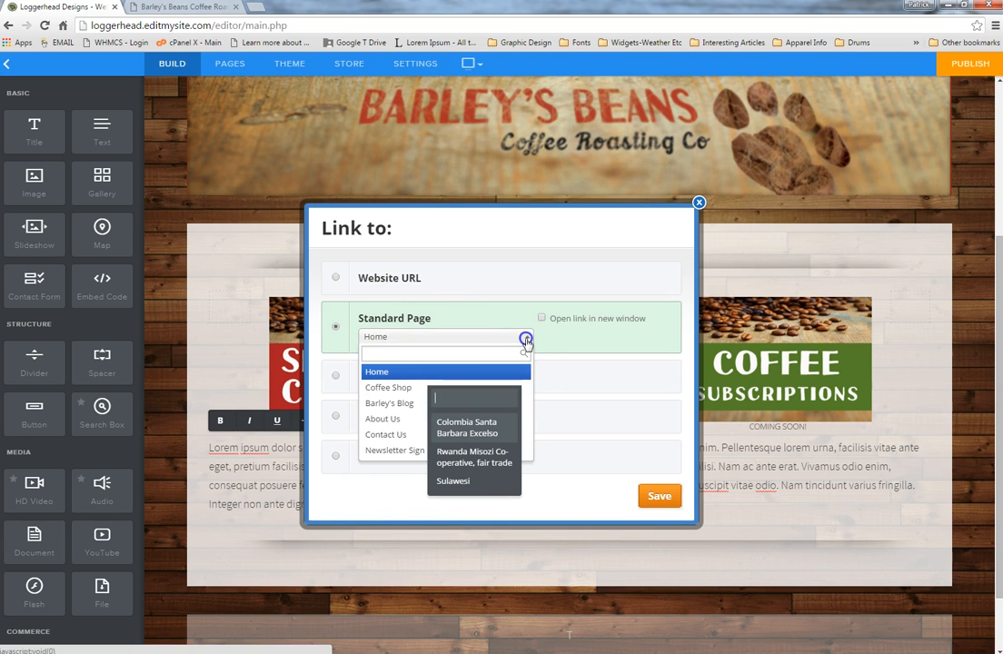
left_click(641, 225)
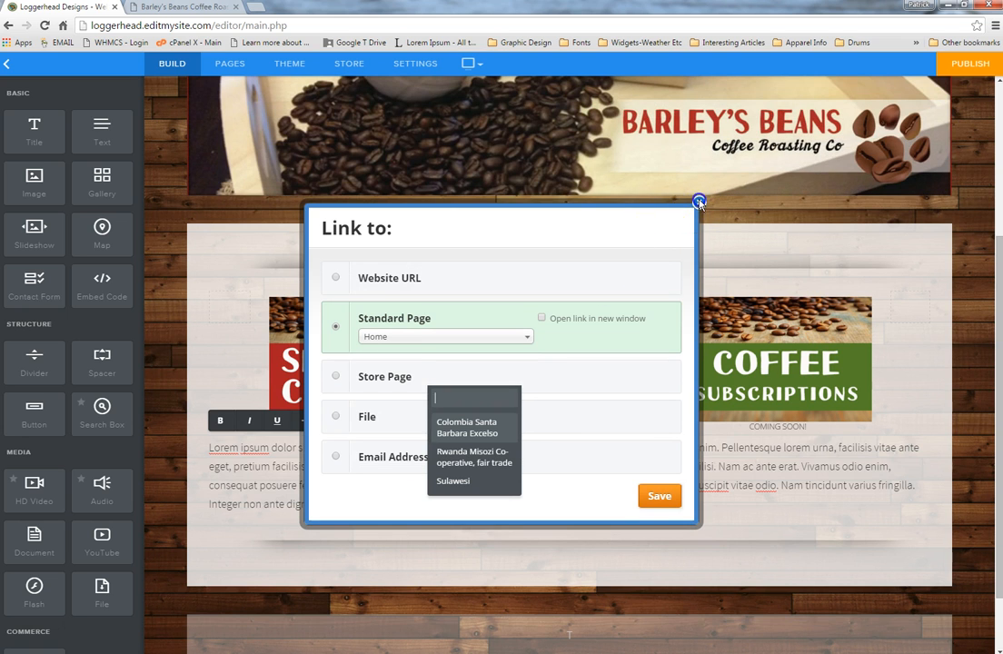
left_click(699, 201)
left_click(963, 432)
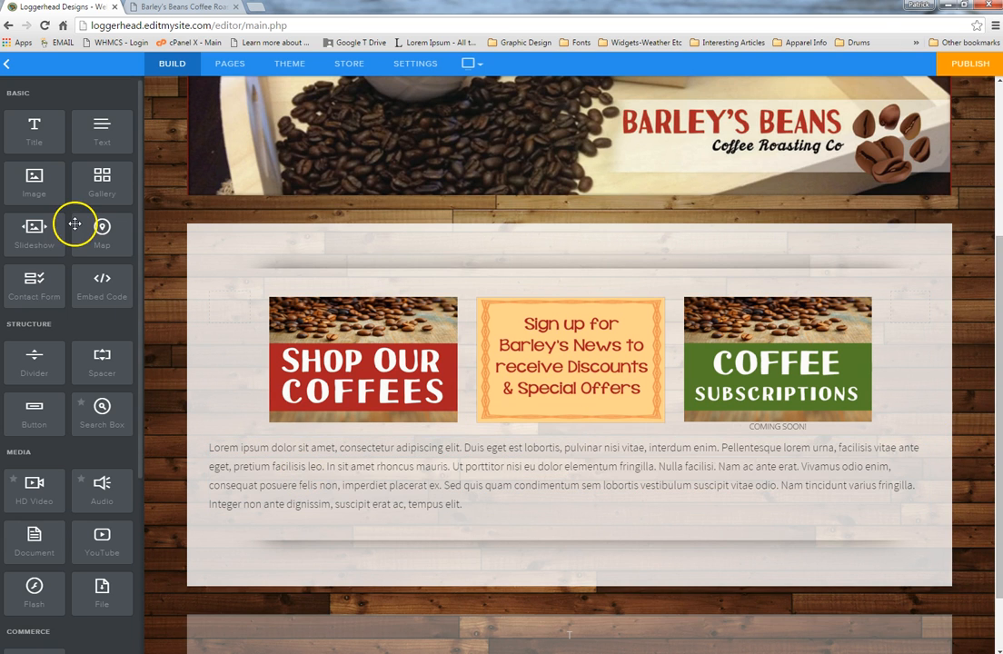
Try an image element as an extra column between the Shop Our Coffees and newsletter sign-up images, and delete it.
left_click_drag(30, 180, 465, 370)
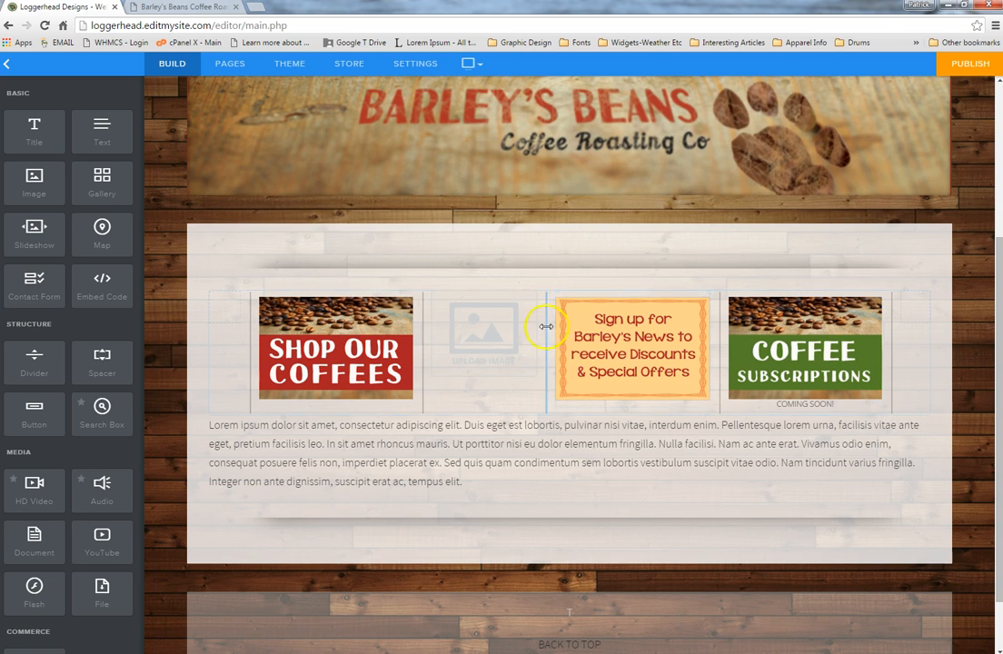
left_click(534, 295)
left_click(508, 253)
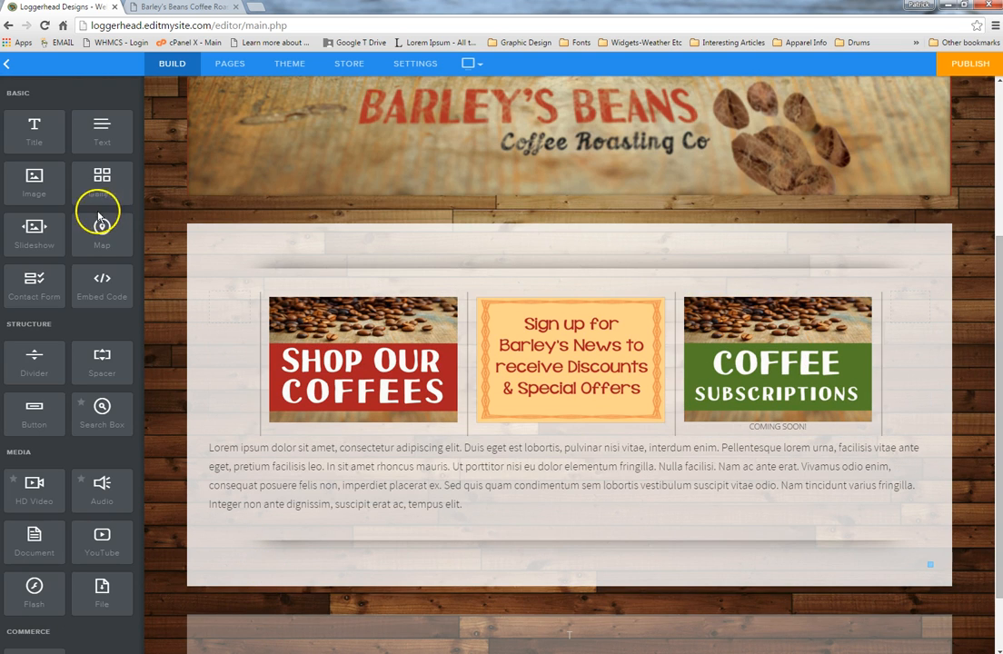
Insert an image beside the Lorem ipsum paragraph inside the text element and upload the "roasted rwanda" photo into it.
left_click_drag(27, 179, 260, 473)
left_click_drag(259, 477, 307, 477)
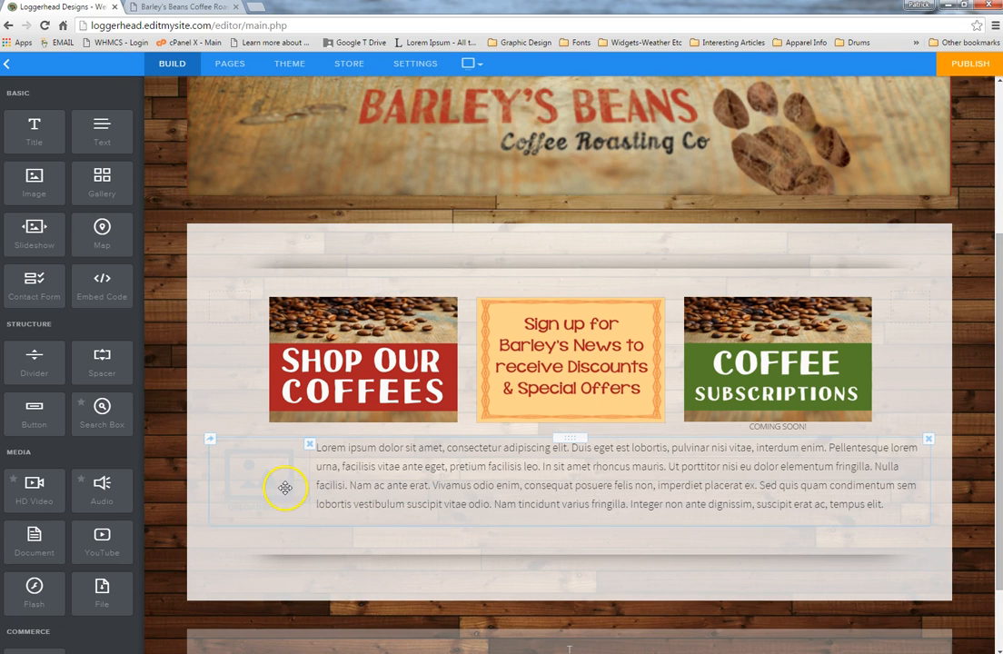
left_click(271, 484)
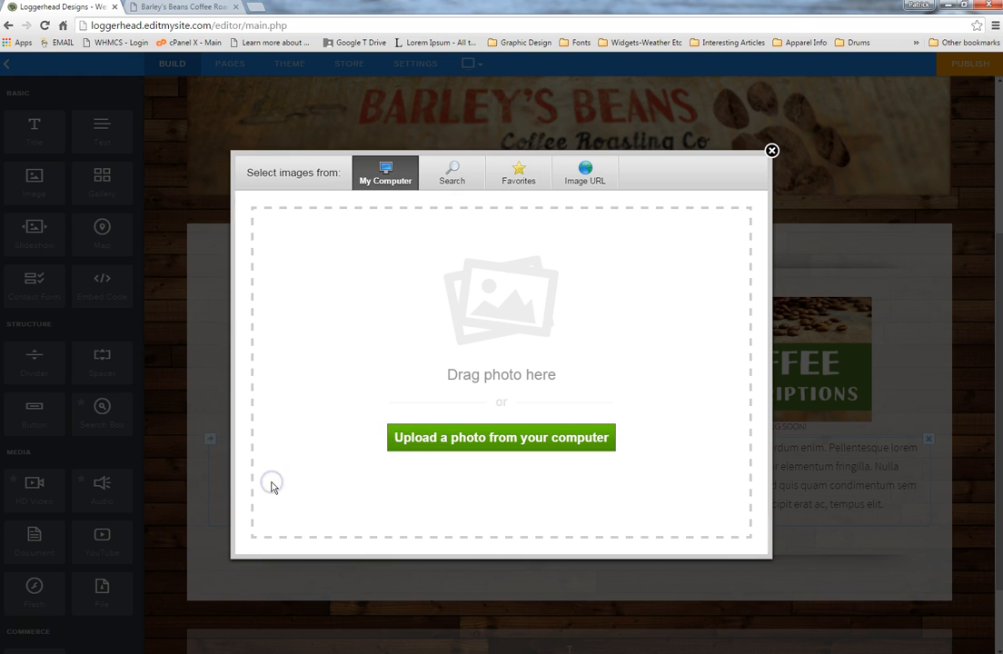
left_click(489, 439)
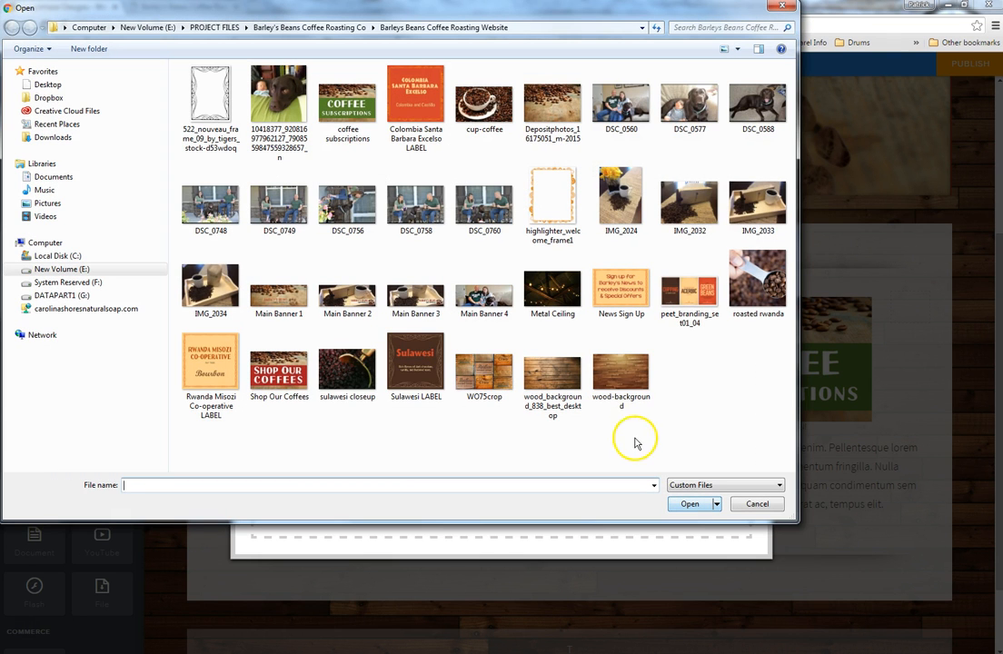
left_click(758, 281)
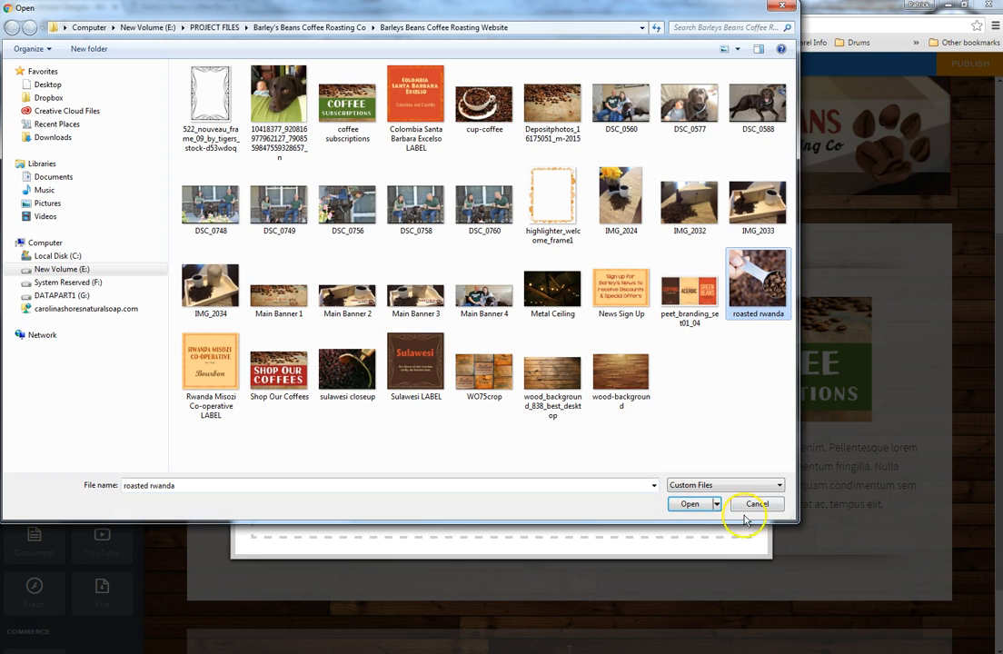
left_click(694, 503)
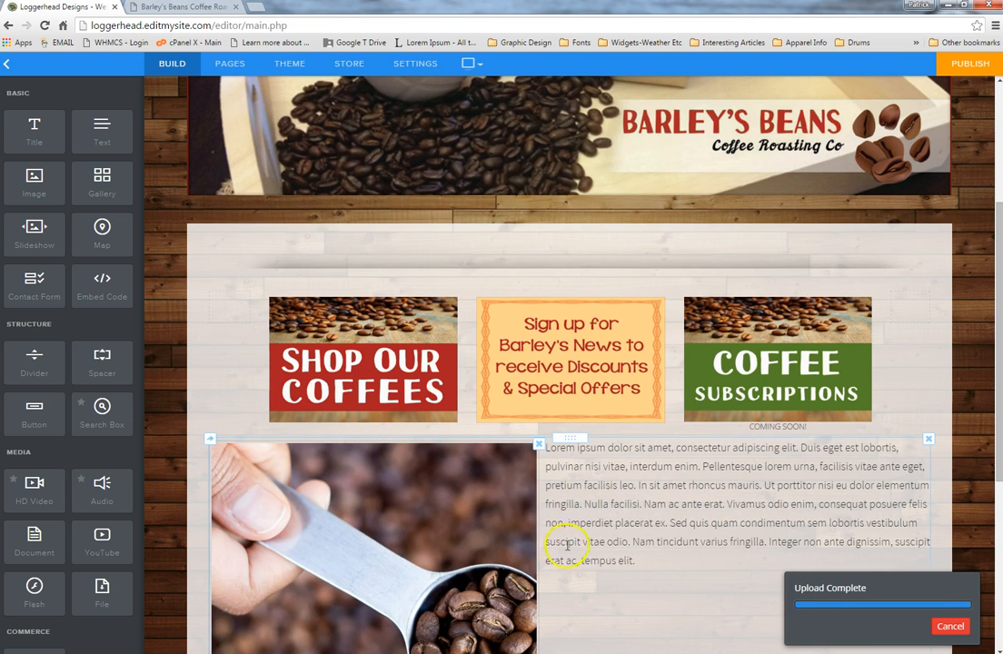
Shrink the coffee scoop image to about half its width, and review its border, border color and alt text options.
scroll(603, 533, "down", 3)
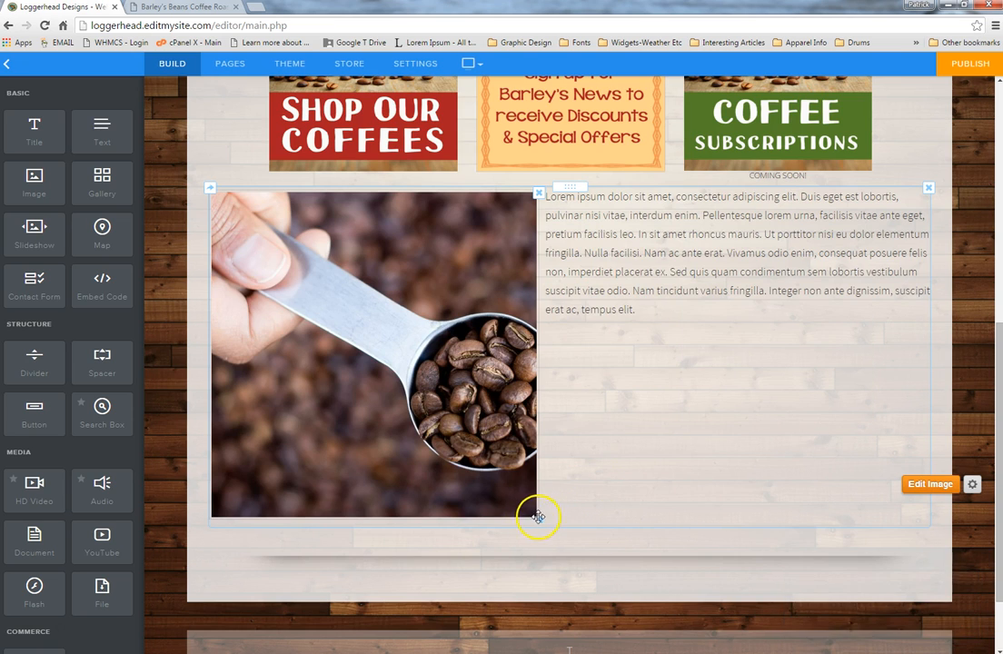
left_click_drag(539, 520, 409, 372)
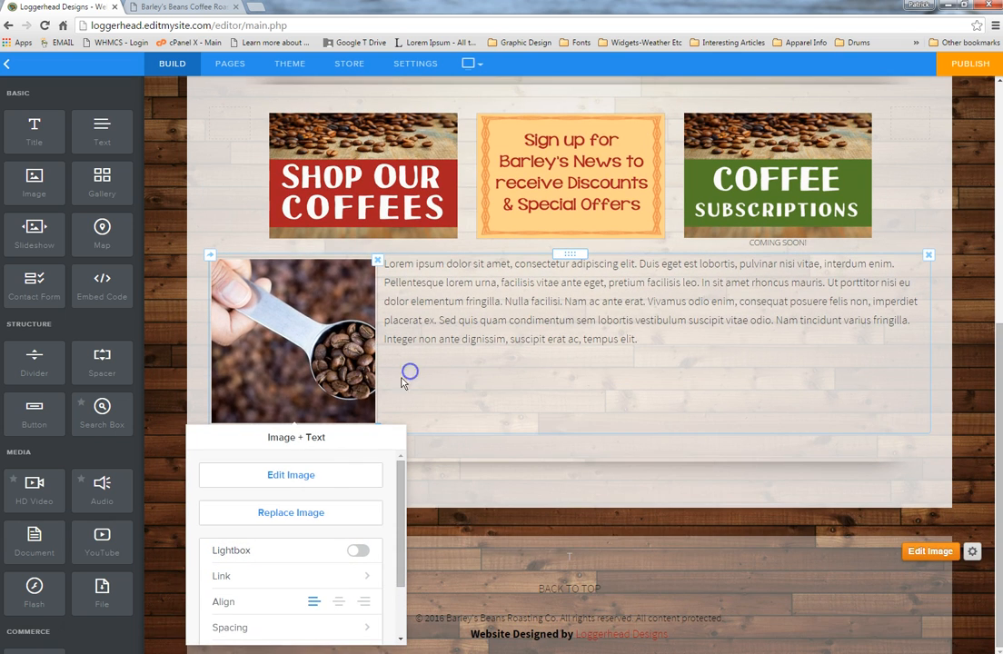
left_click(316, 586)
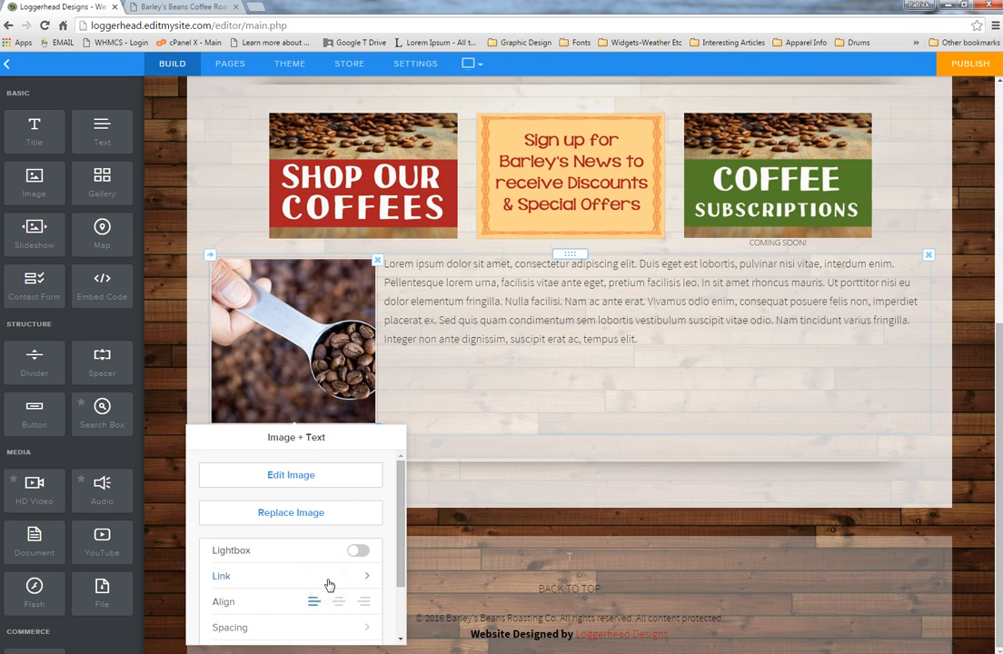
left_click_drag(403, 531, 403, 586)
left_click(308, 610)
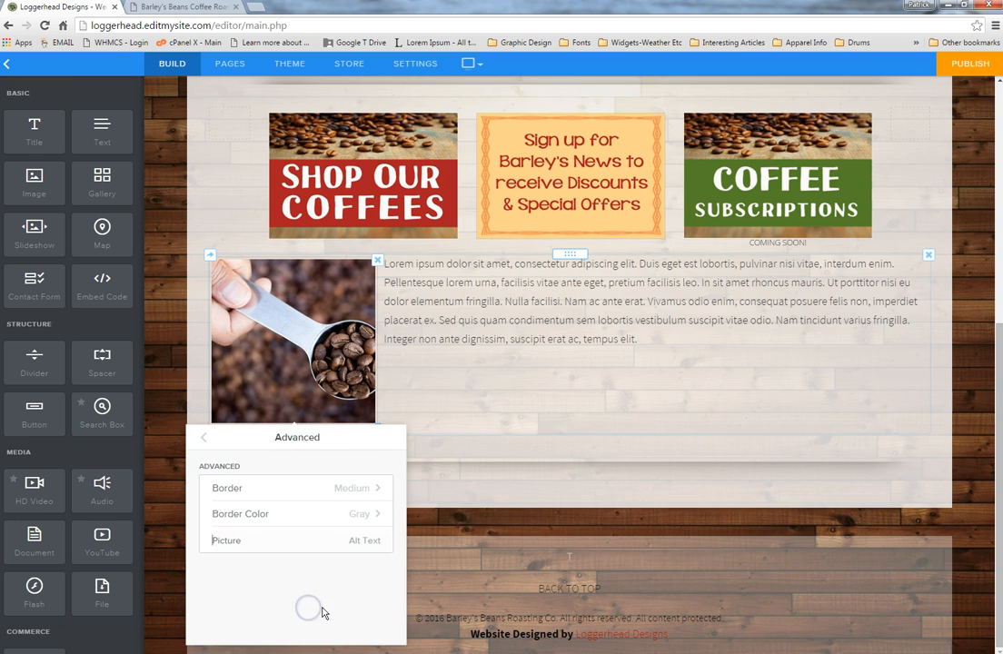
left_click(202, 440)
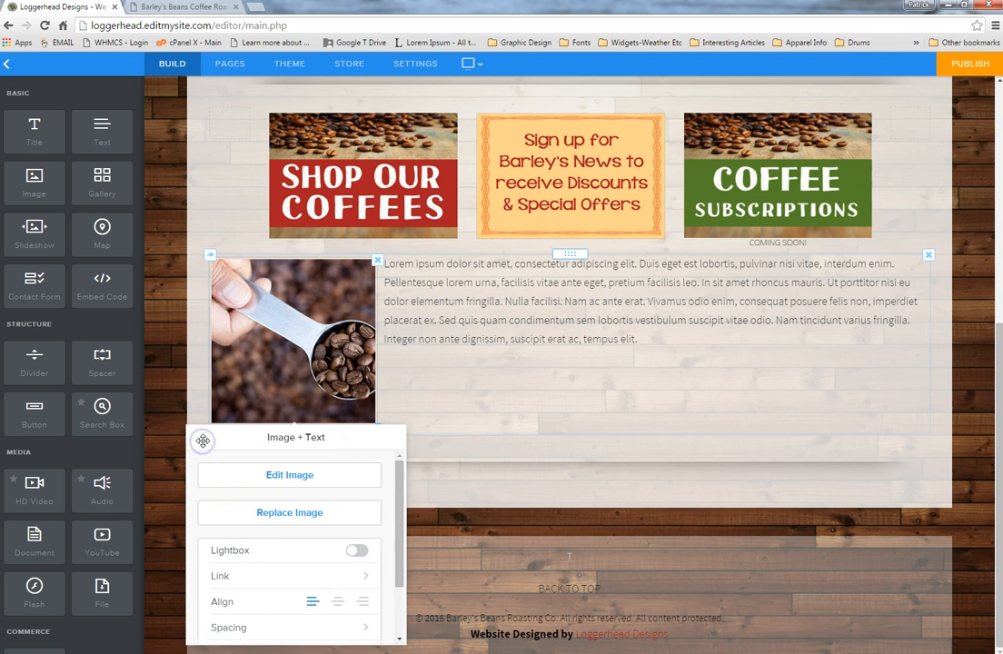
left_click(447, 407)
Move the coffee scoop image to the right of the paragraph and back to its left, and delete the whole image and text element.
left_click_drag(284, 319, 778, 381)
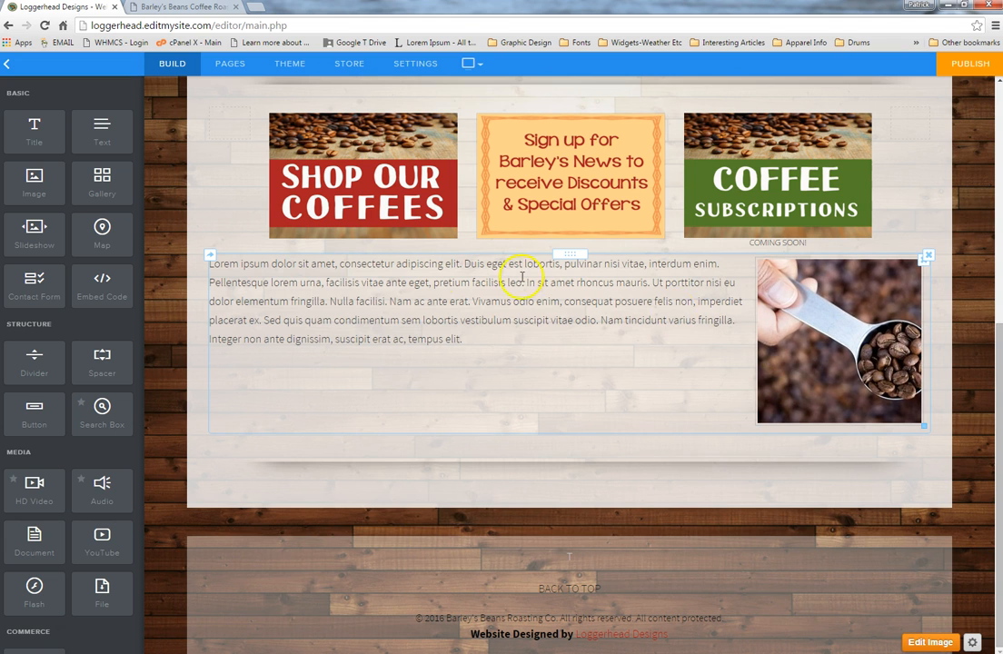
left_click_drag(804, 338, 365, 394)
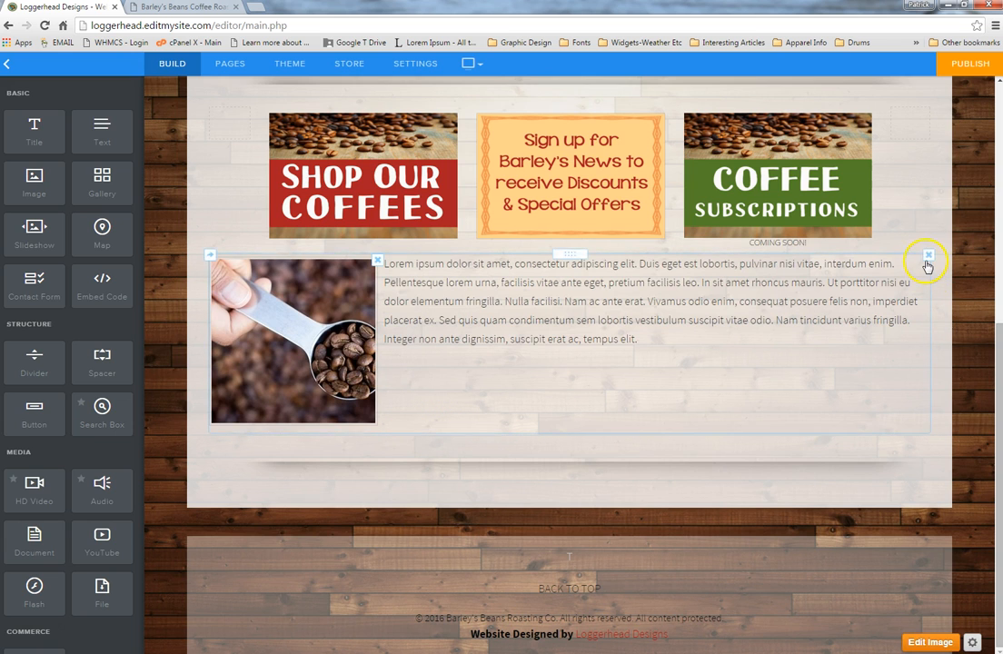
left_click(926, 259)
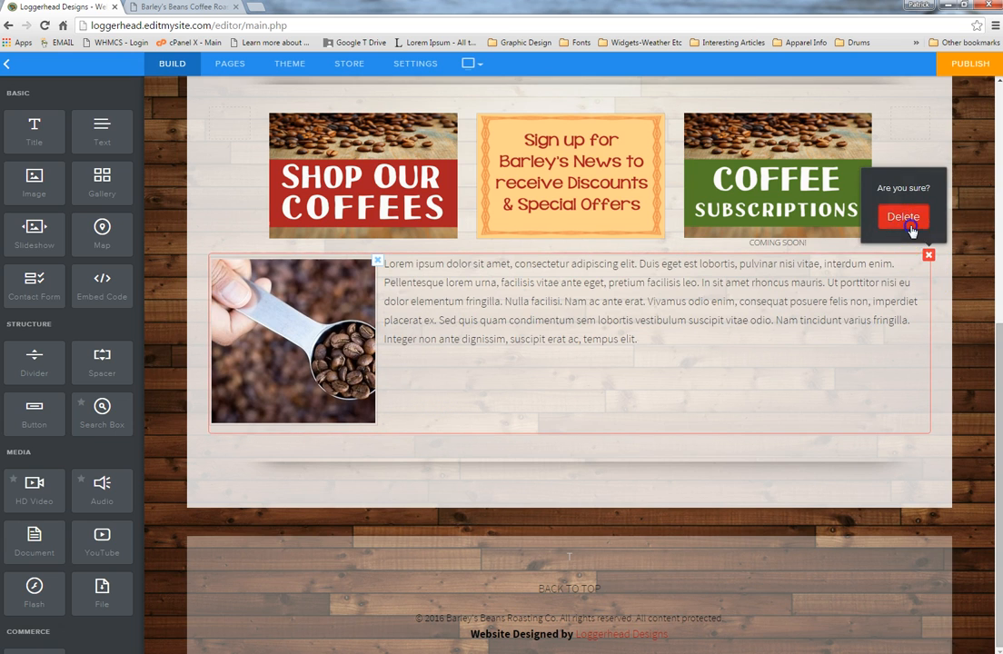
left_click(904, 220)
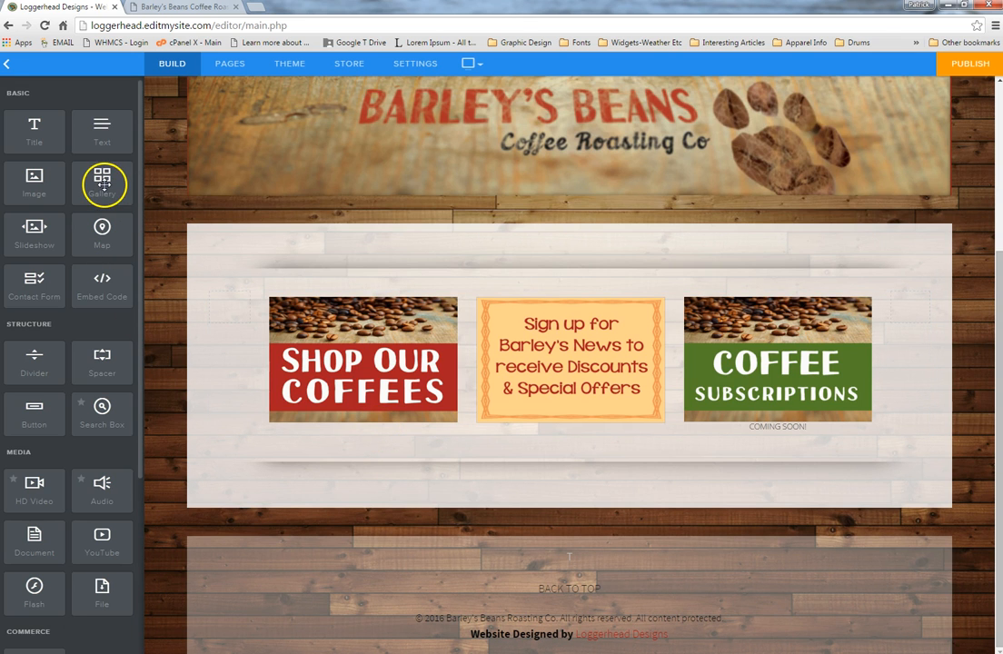
Add a gallery below the three promo images and upload WO75crop, wood_background_838_best_desktop and wood-background into it.
scroll(544, 184, "up", 3)
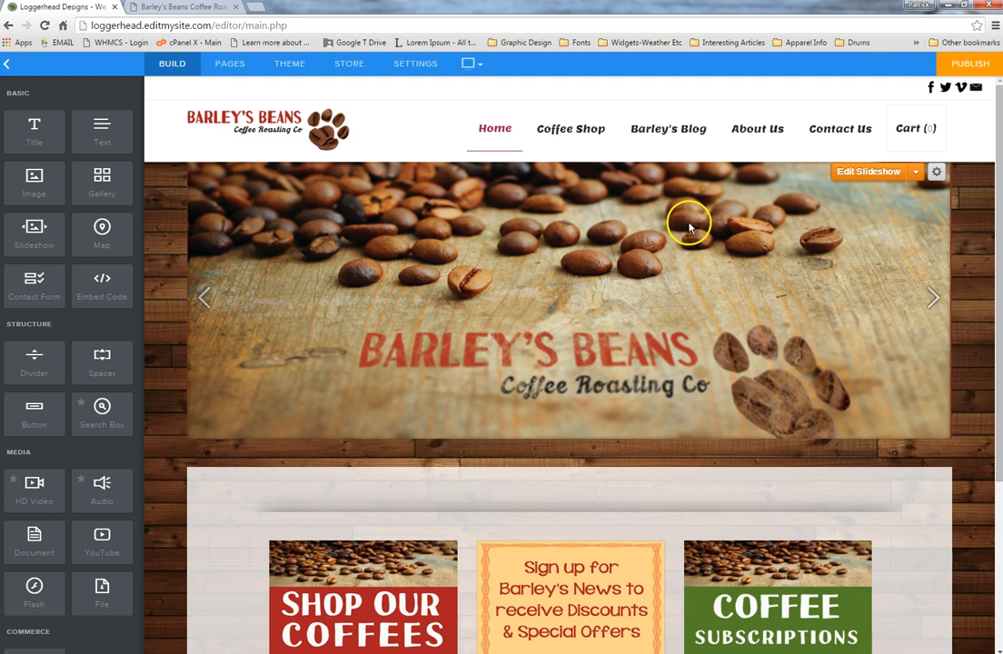
scroll(678, 231, "down", 3)
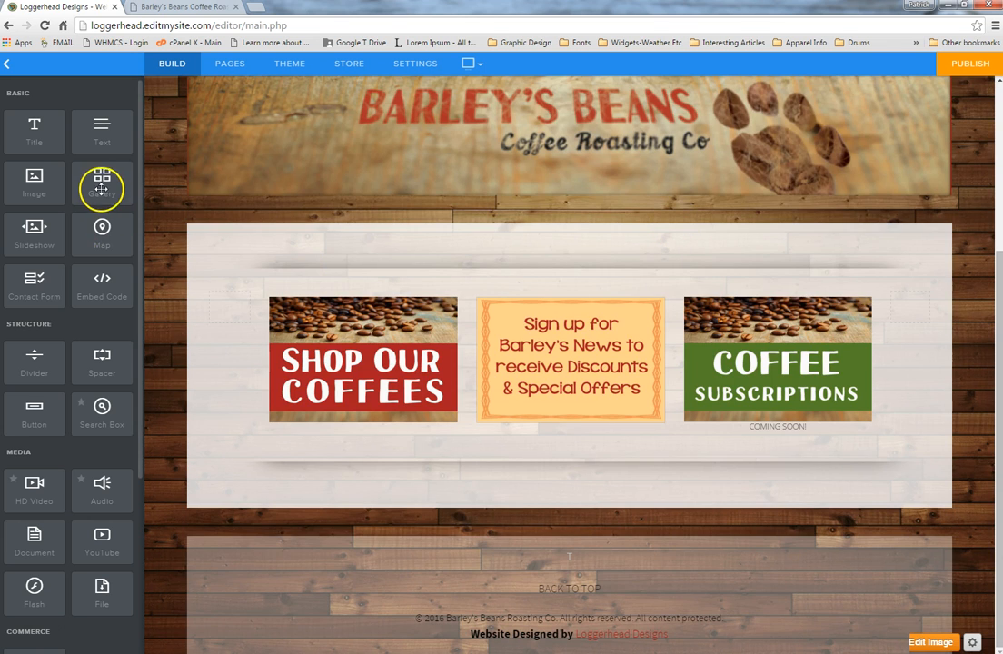
left_click_drag(99, 179, 579, 461)
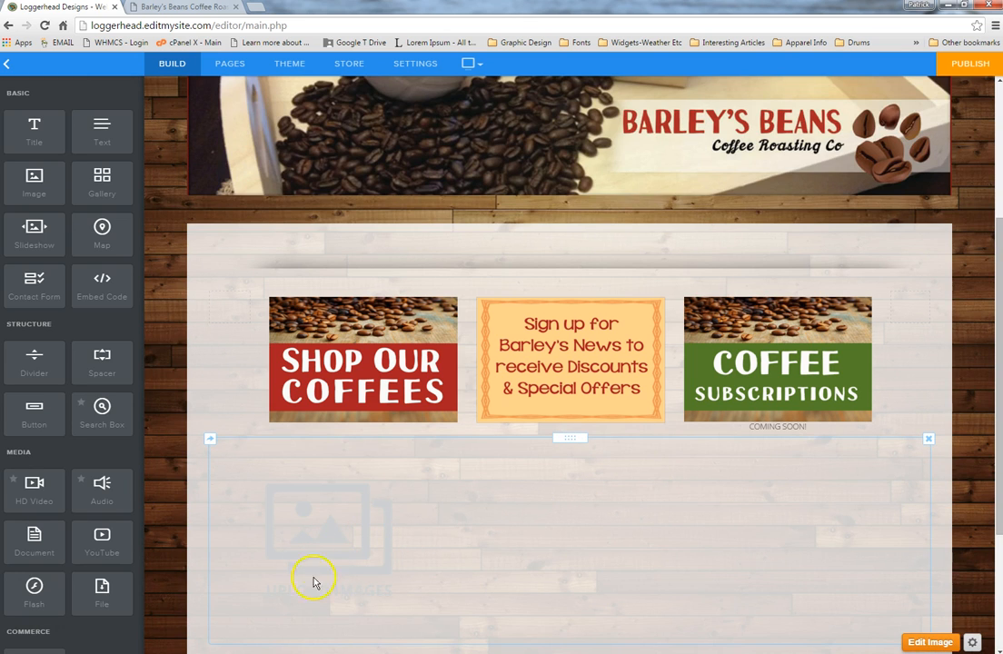
left_click(350, 525)
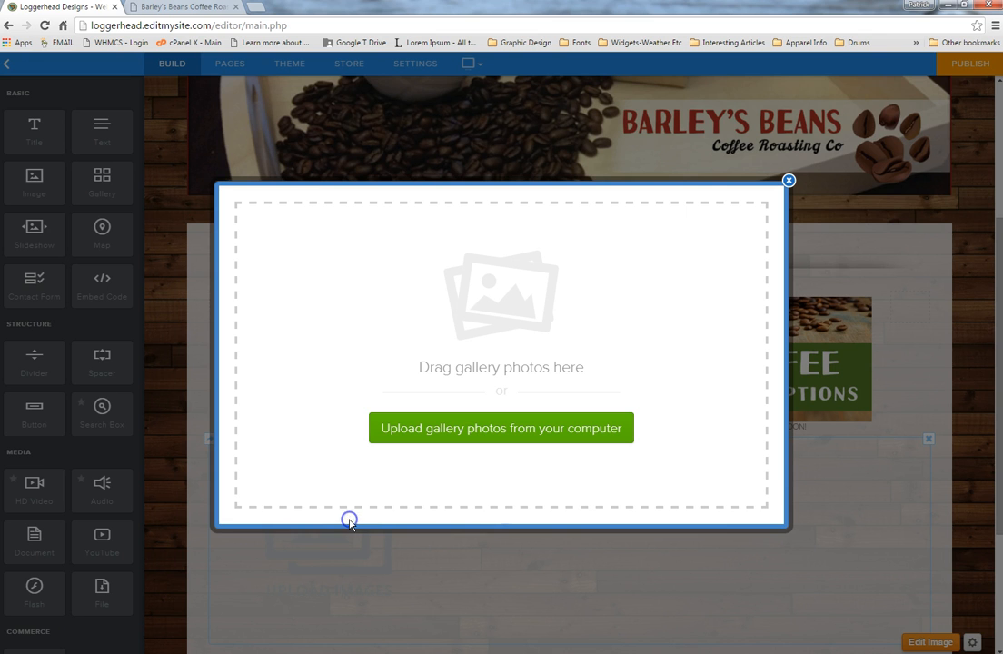
left_click(466, 427)
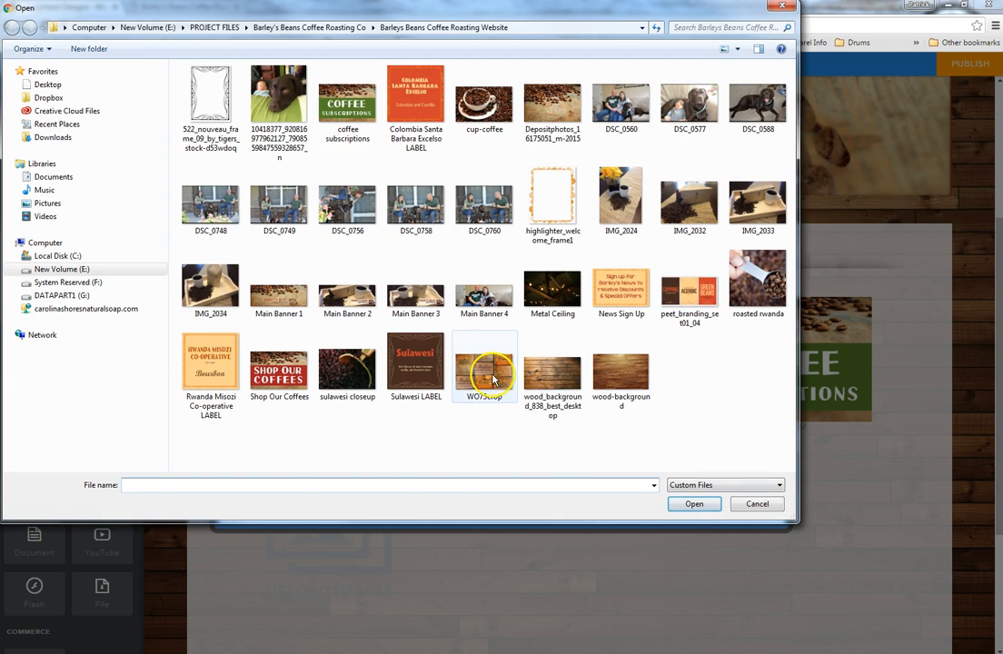
left_click(484, 380)
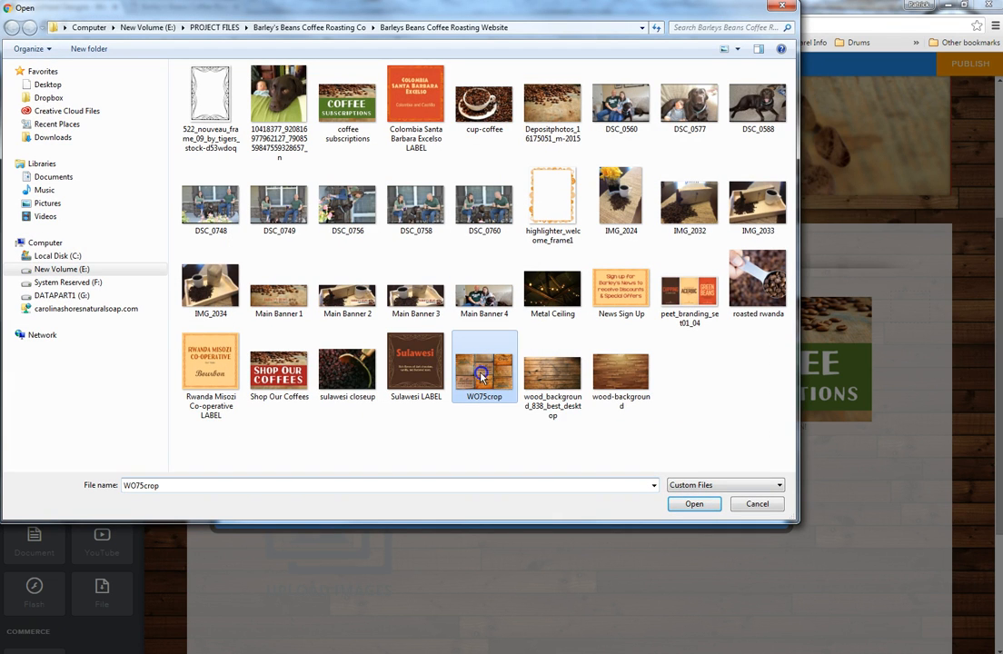
left_click(615, 385, "shift")
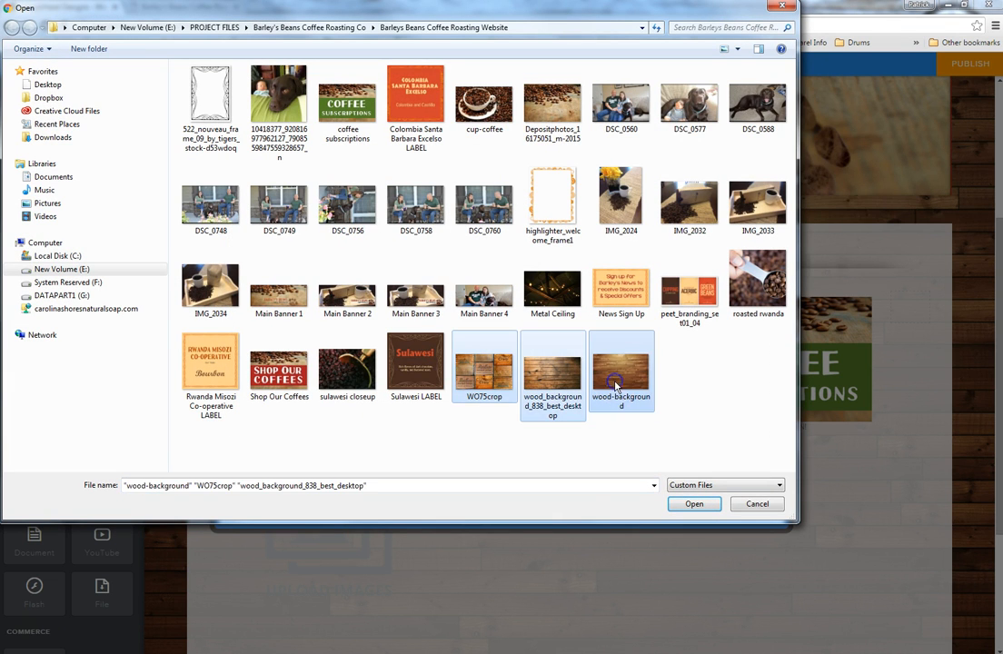
left_click(695, 505)
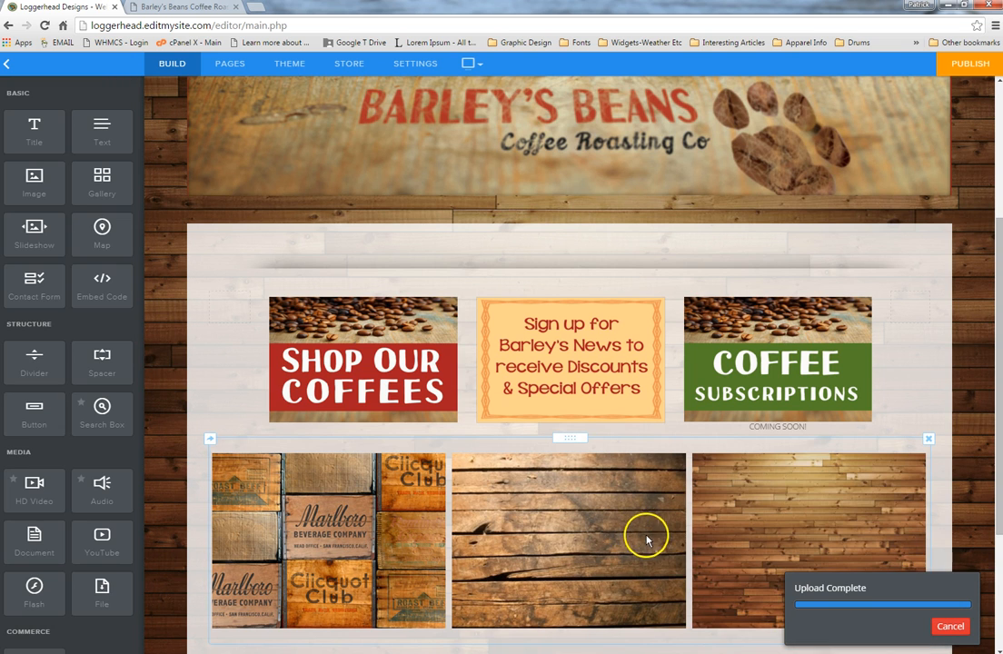
Try the gallery with 4 and 5 columns, and set it to 2 columns.
scroll(646, 540, "down", 2)
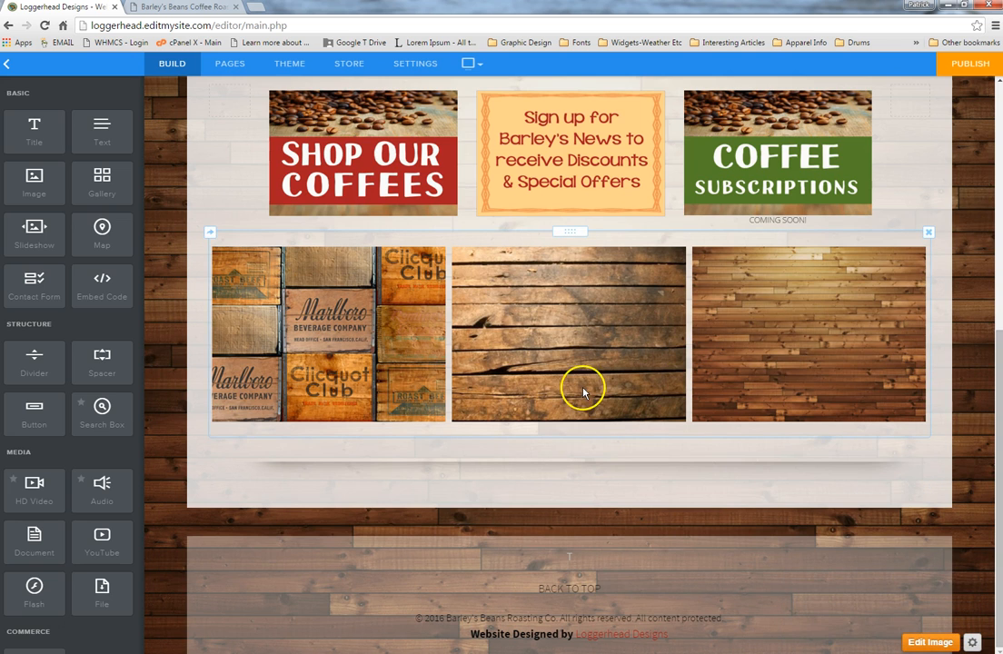
left_click(687, 438)
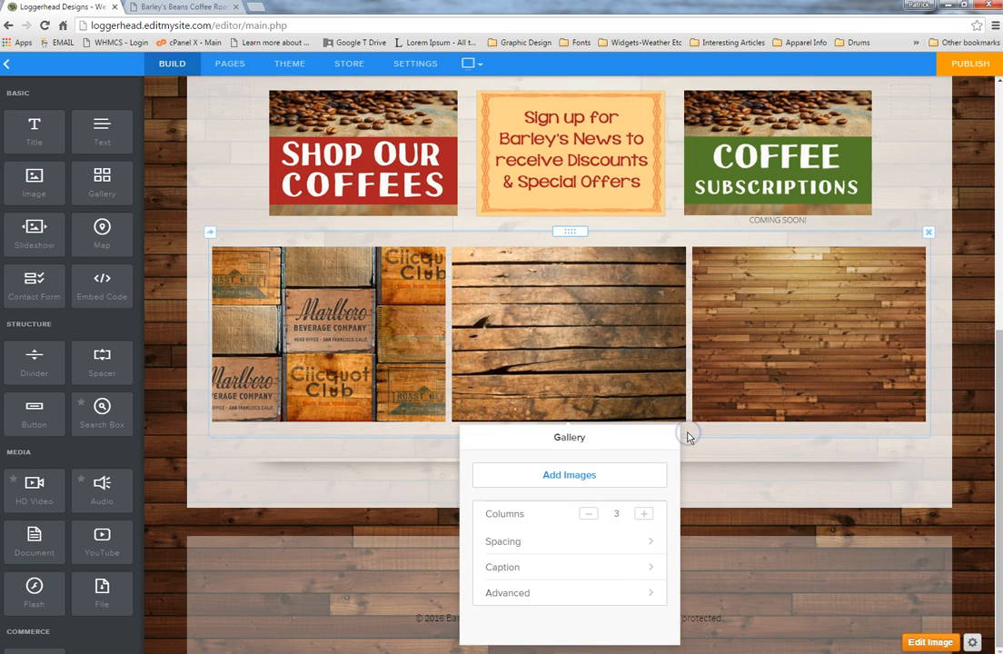
left_click(643, 516)
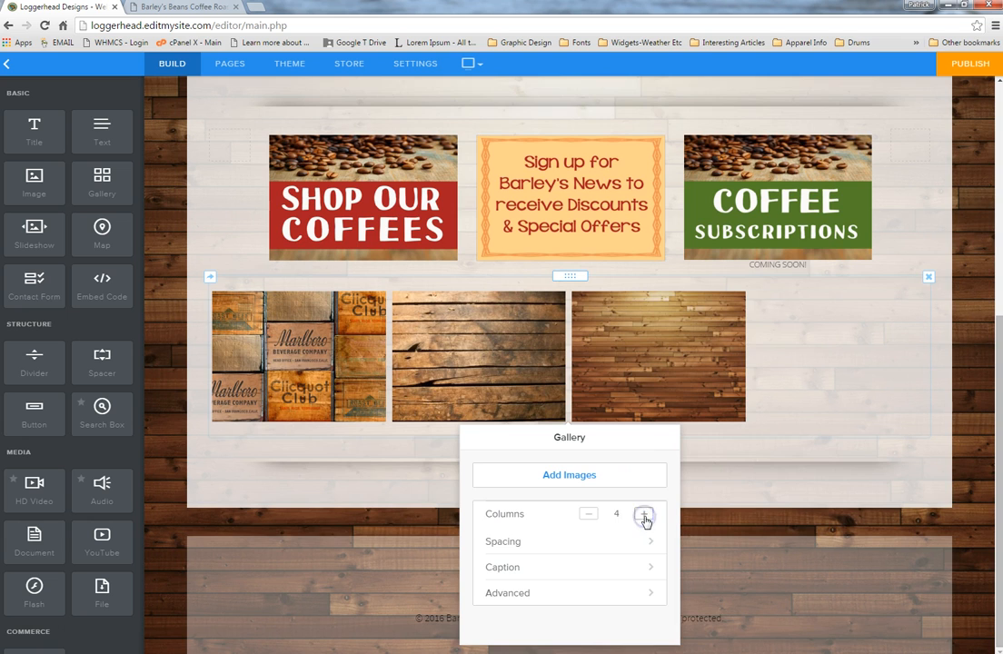
left_click(644, 516)
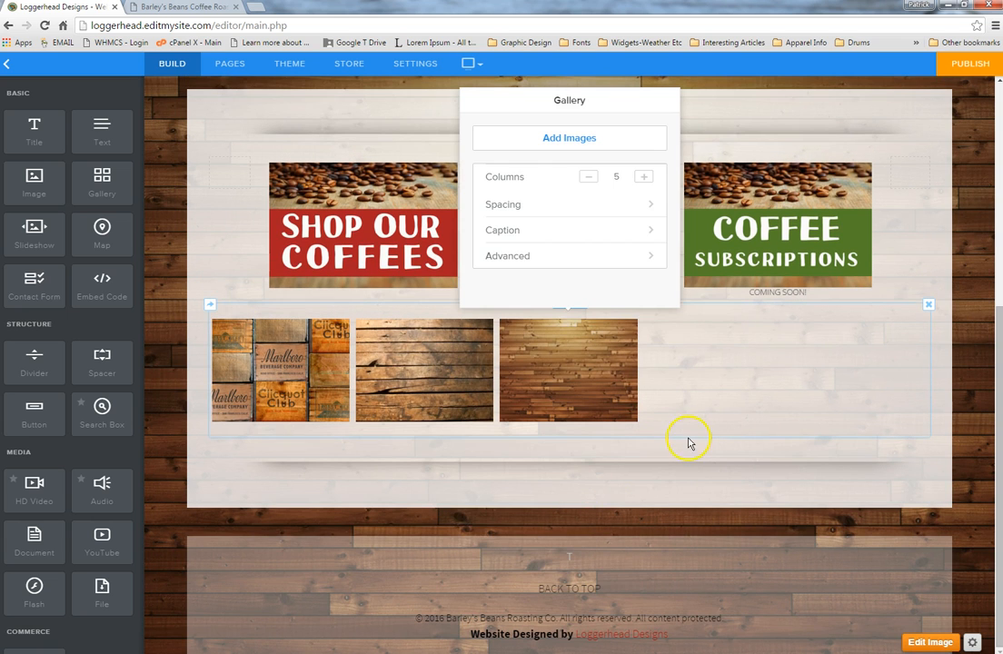
left_click(593, 377)
left_click(766, 403)
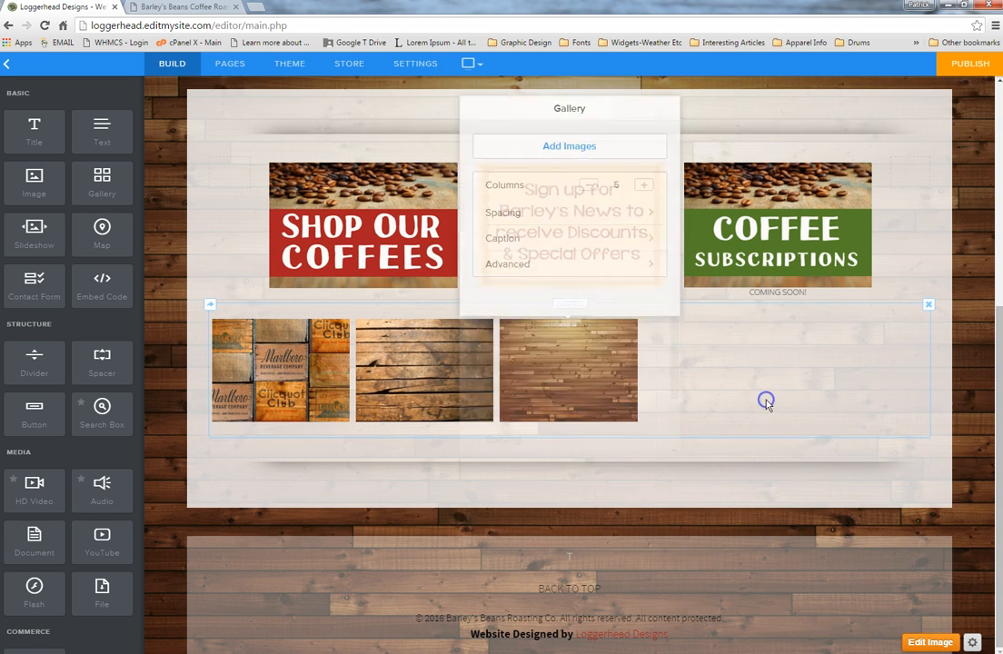
left_click(590, 178)
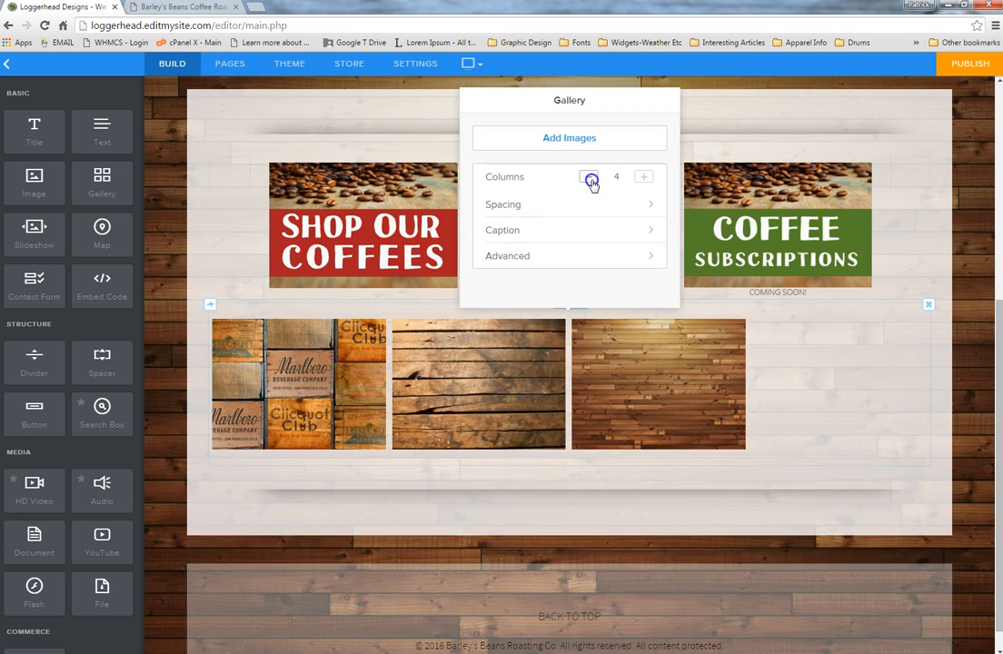
left_click(591, 181)
left_click(591, 181)
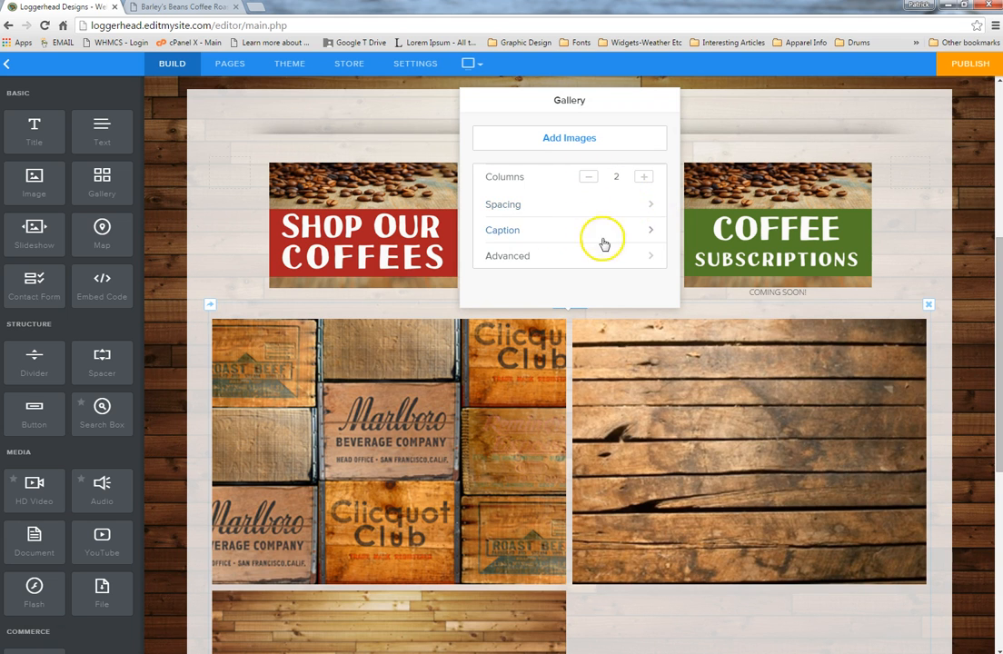
Switch the gallery's image ratio to Square and back to Rectangle, and delete the gallery.
left_click(646, 259)
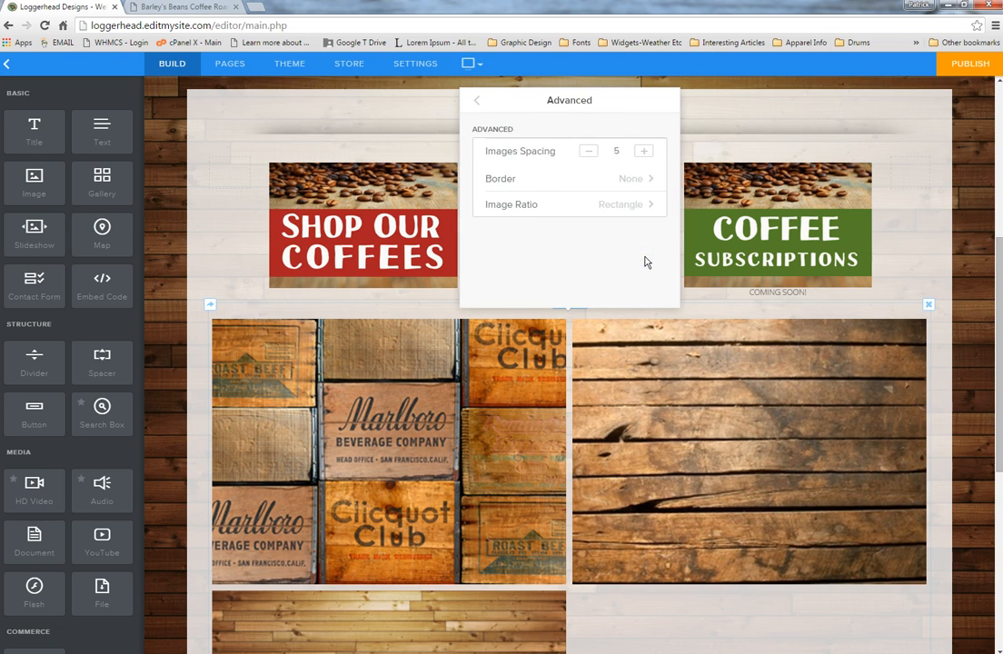
left_click(648, 208)
left_click(567, 173)
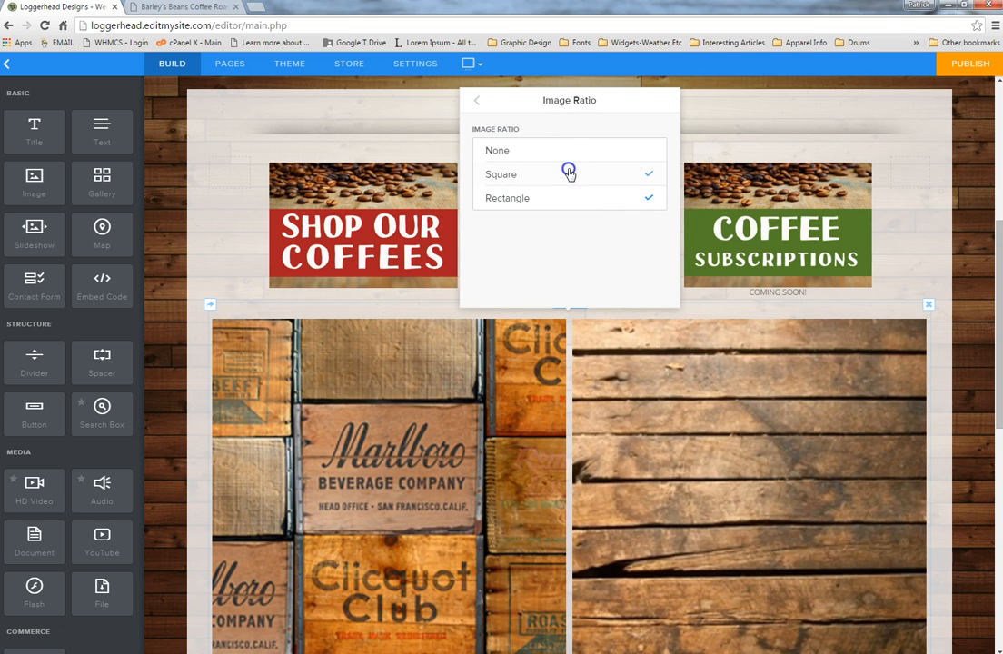
left_click(638, 198)
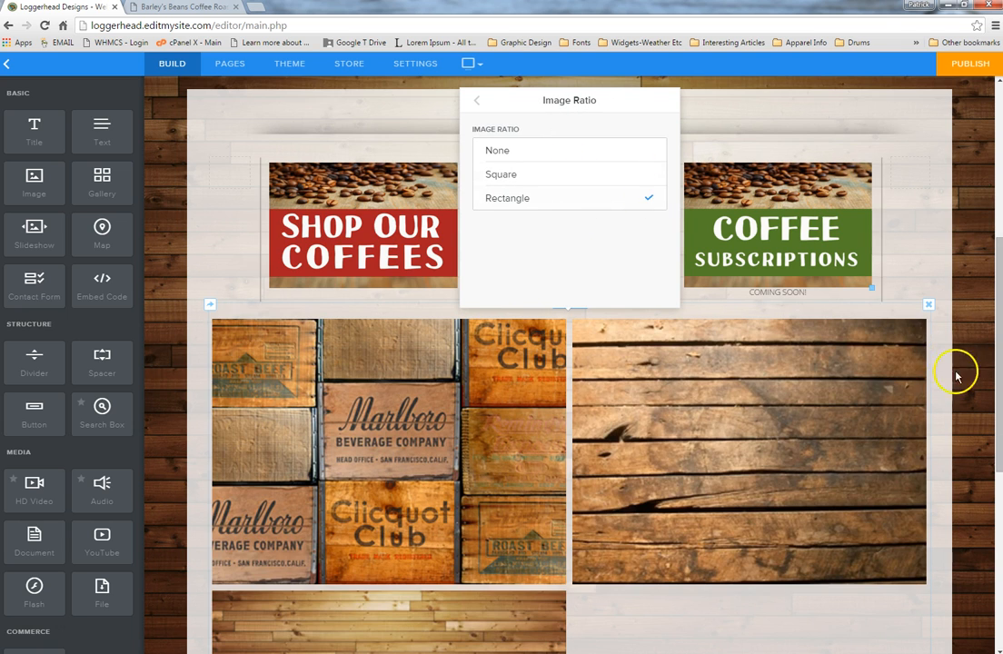
left_click(927, 305)
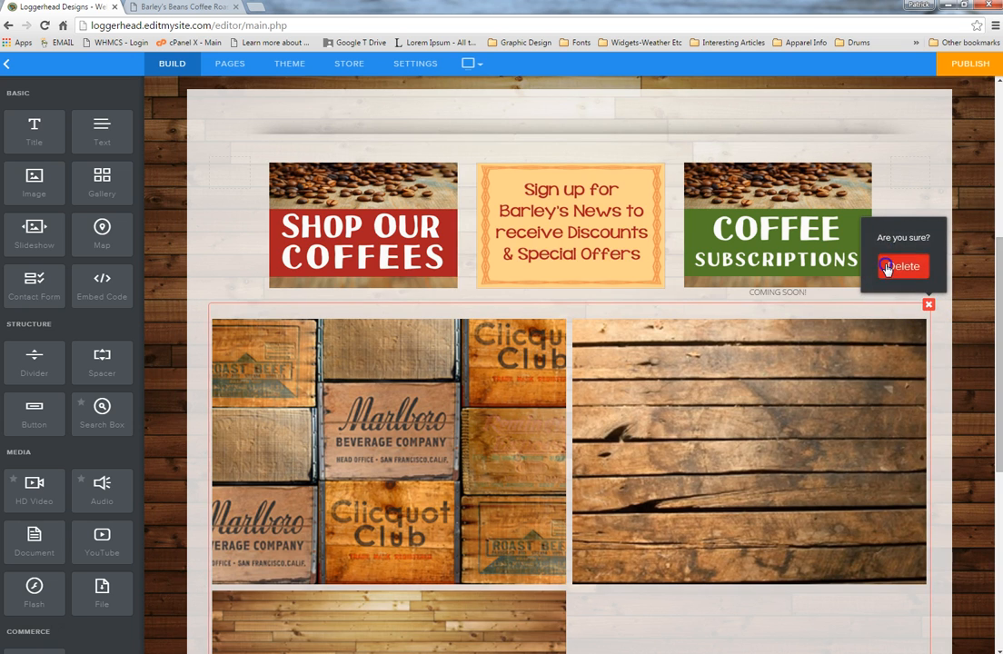
left_click(897, 268)
Add a Thumbnails on Bottom slideshow below the three promo images and upload WO75crop, wood_background_838_best_desktop and wood-background into it.
left_click_drag(34, 231, 495, 331)
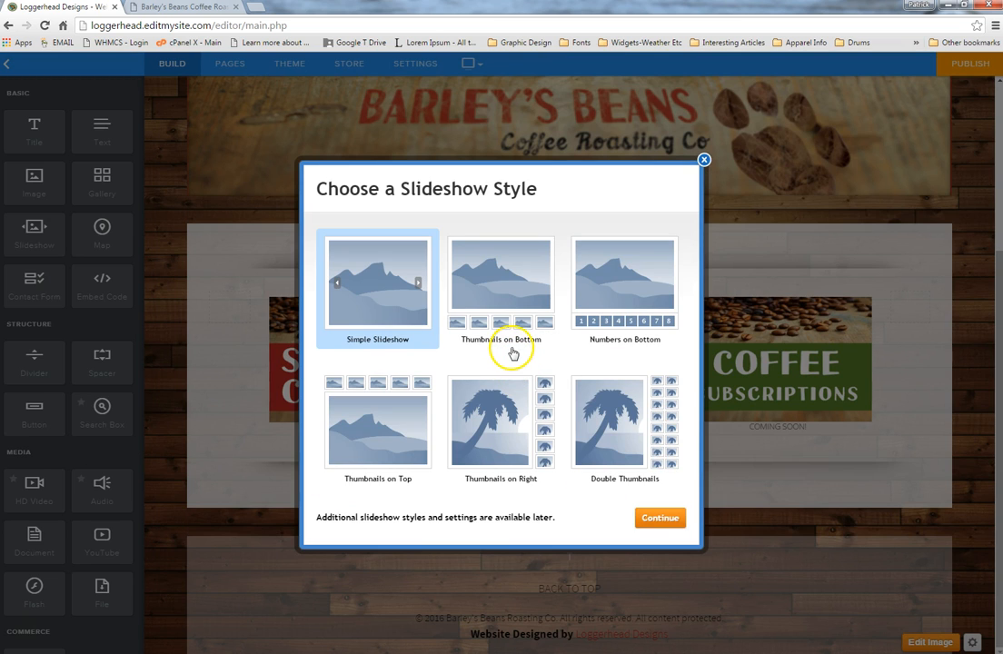
left_click(500, 287)
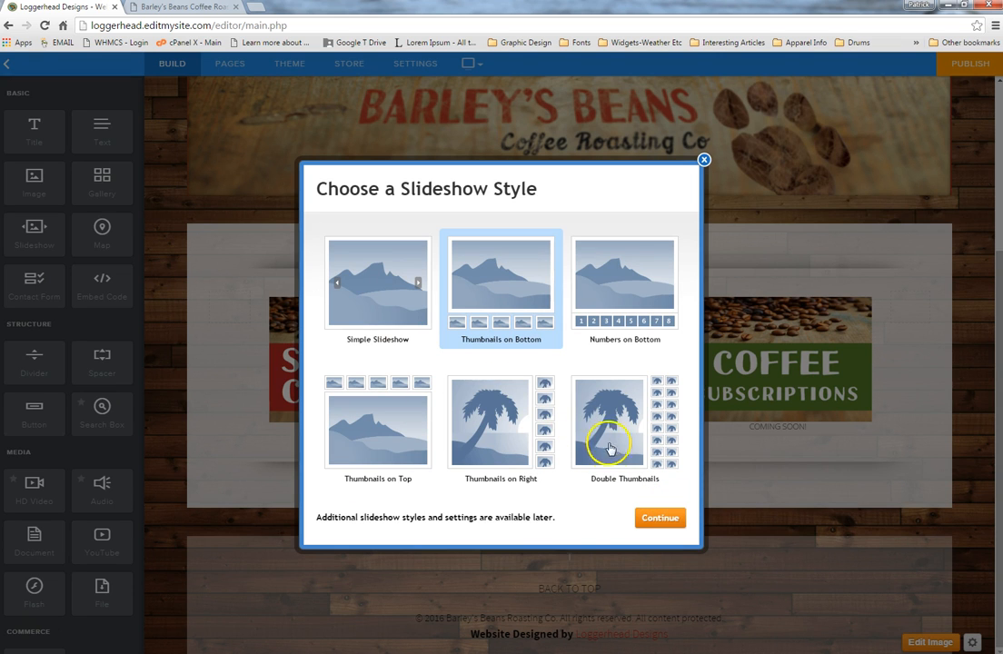
left_click(670, 517)
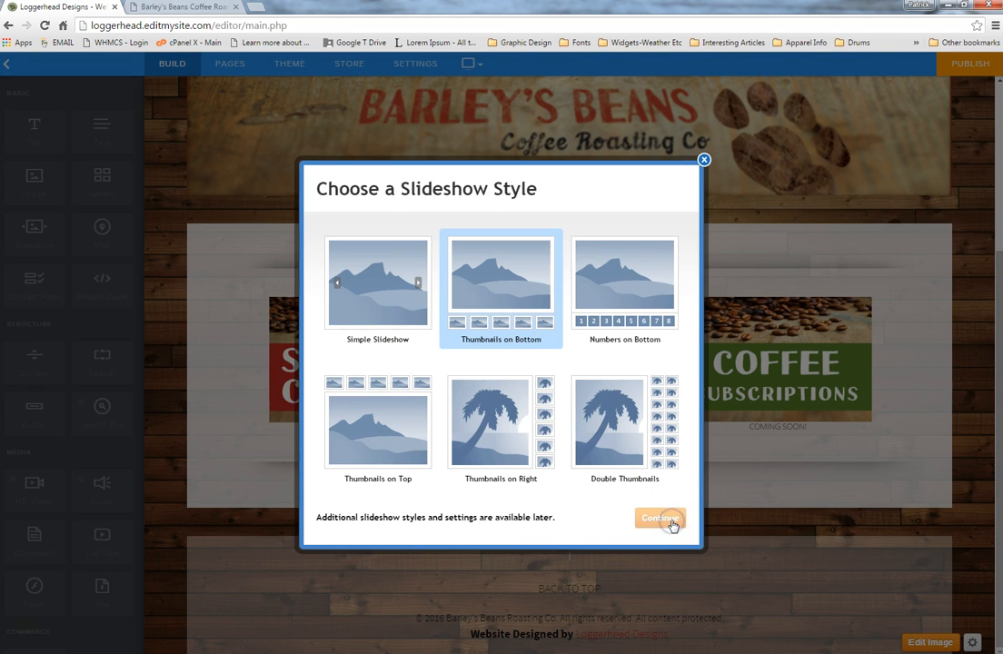
left_click(540, 451)
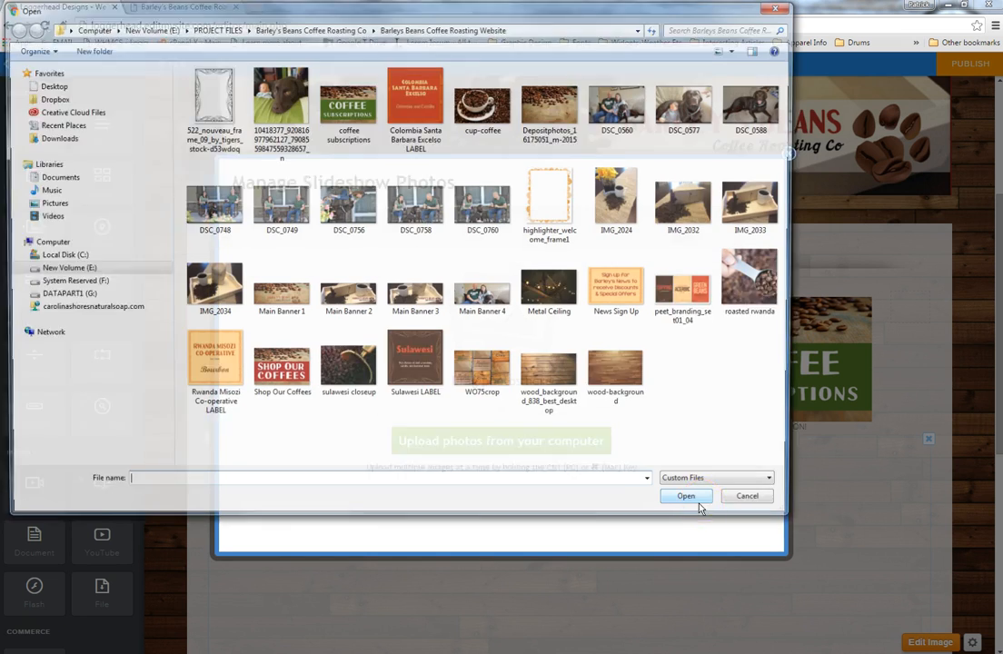
left_click(474, 380)
left_click(647, 379, "shift")
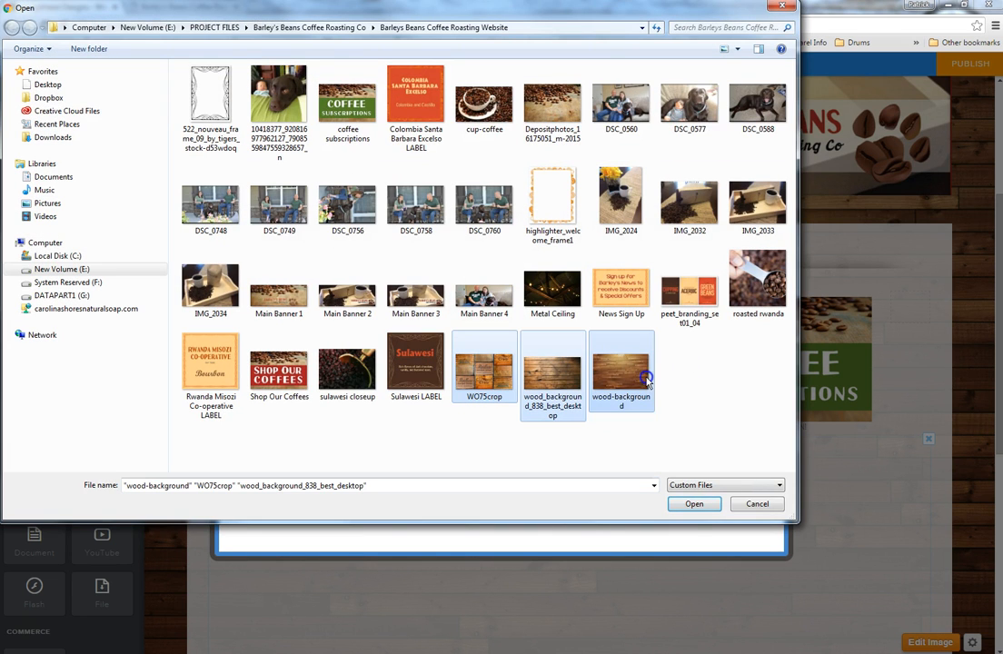
left_click(694, 505)
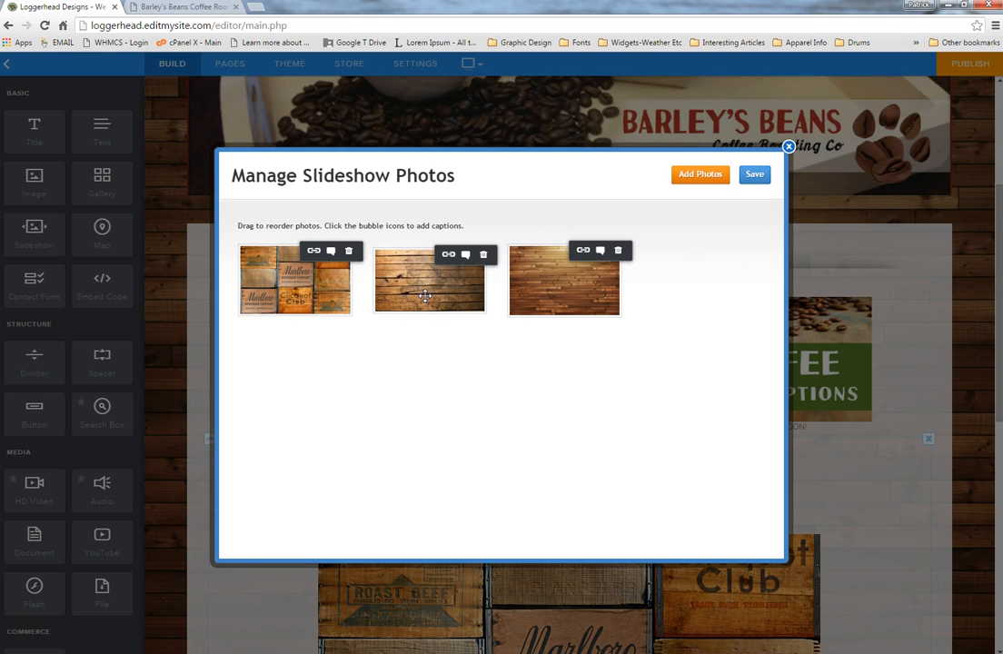
View the link options of the second slideshow photo without setting a link, and save the slideshow photos.
left_click(446, 255)
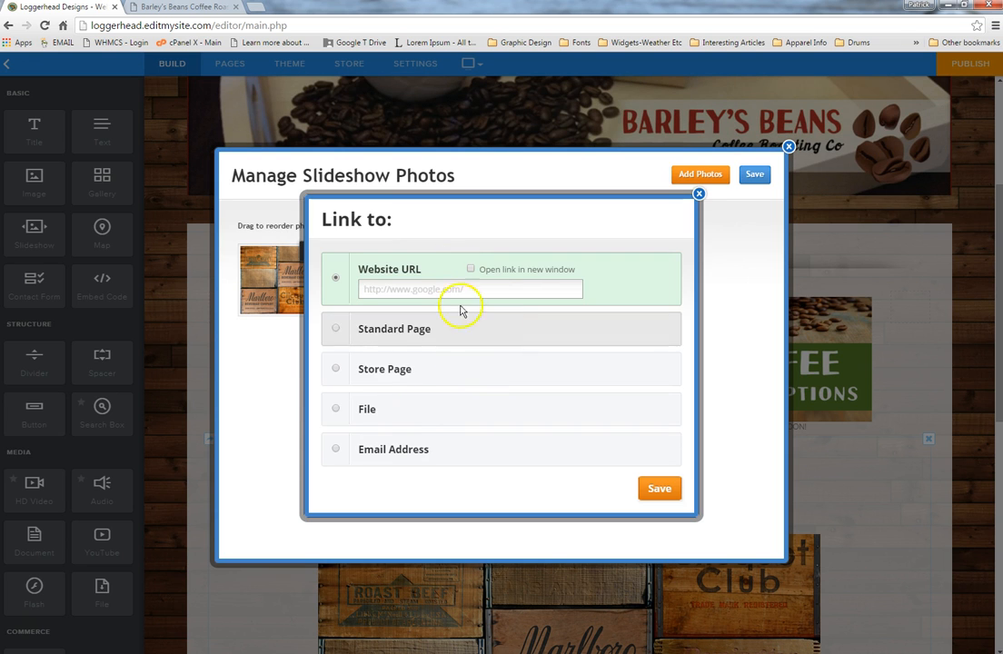
left_click(699, 194)
left_click(754, 174)
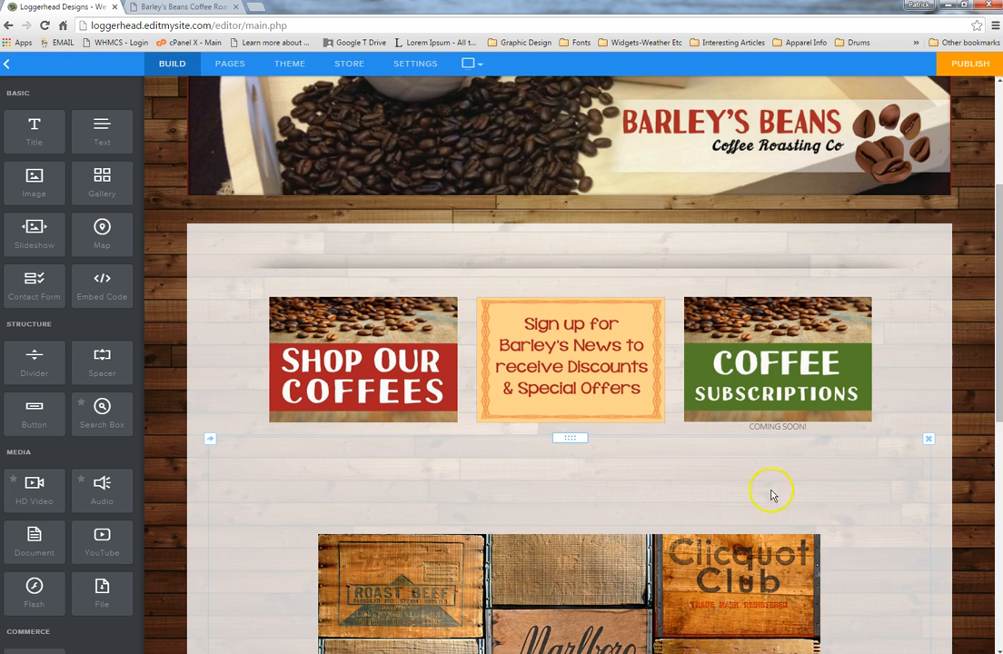
Examine the slideshow's navigation and transition style options and its thumbnails.
scroll(936, 544, "down", 3)
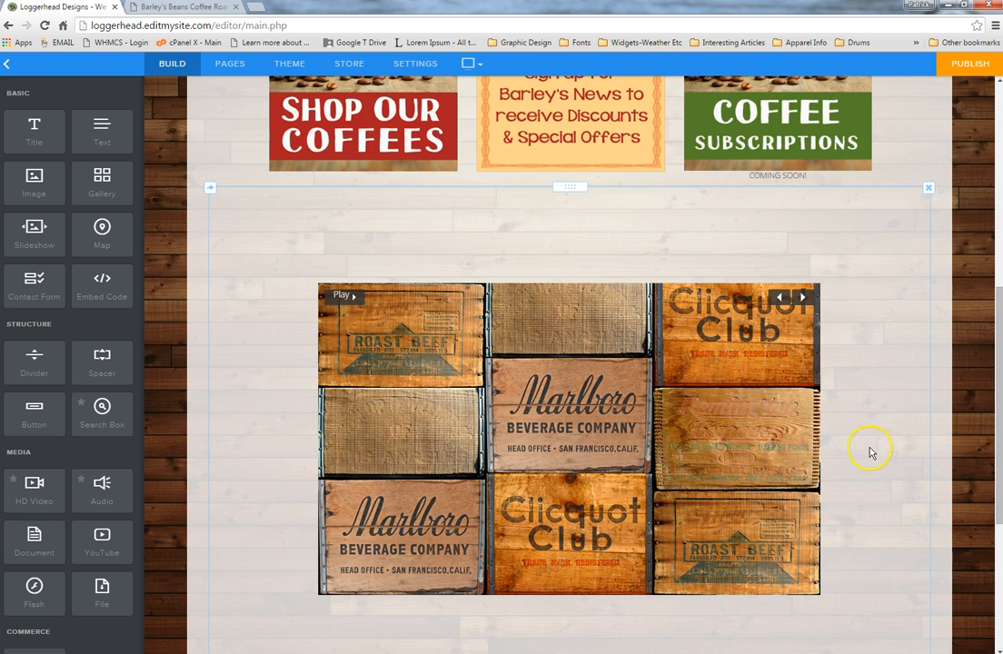
left_click(852, 418)
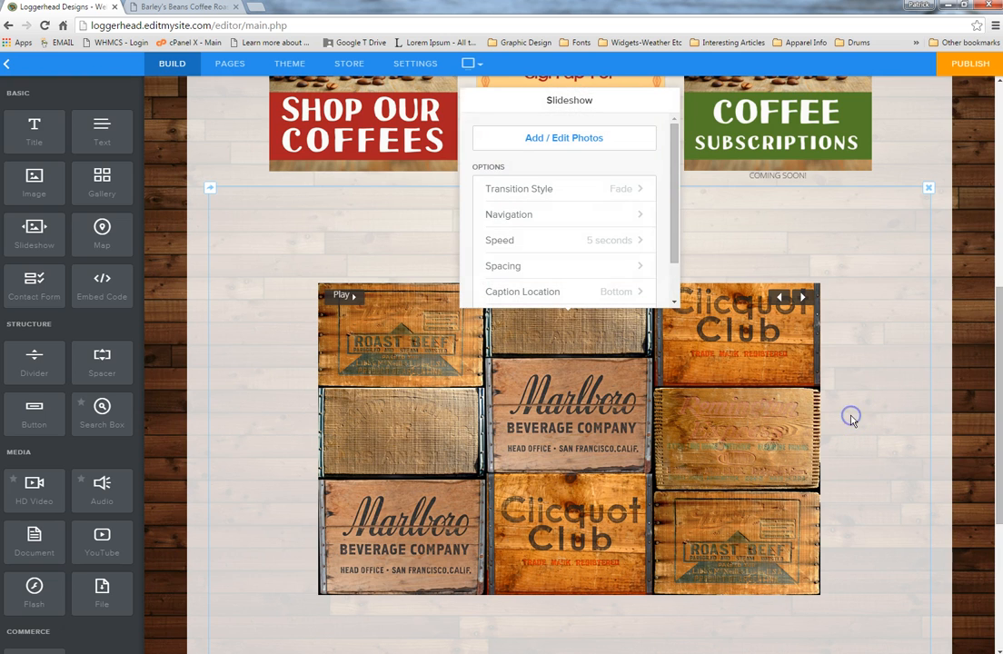
left_click(640, 216)
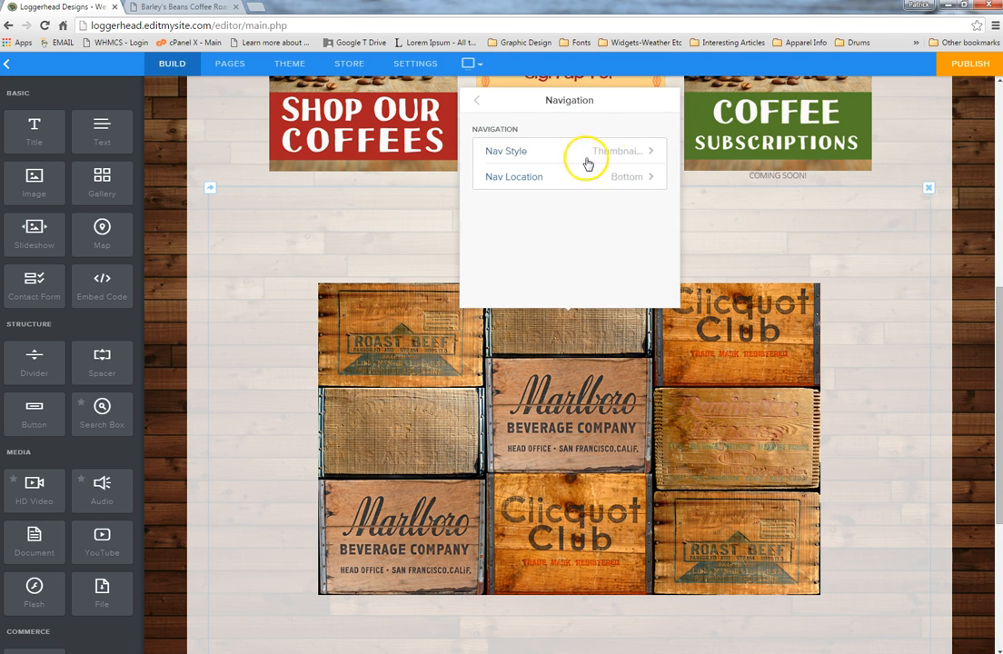
left_click(476, 106)
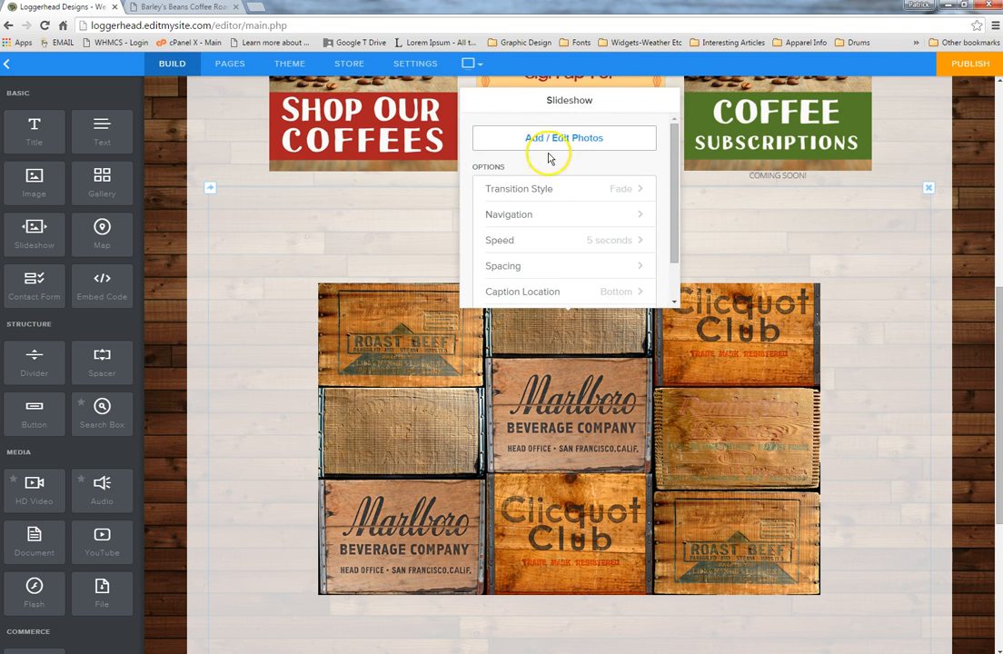
scroll(851, 346, "down", 3)
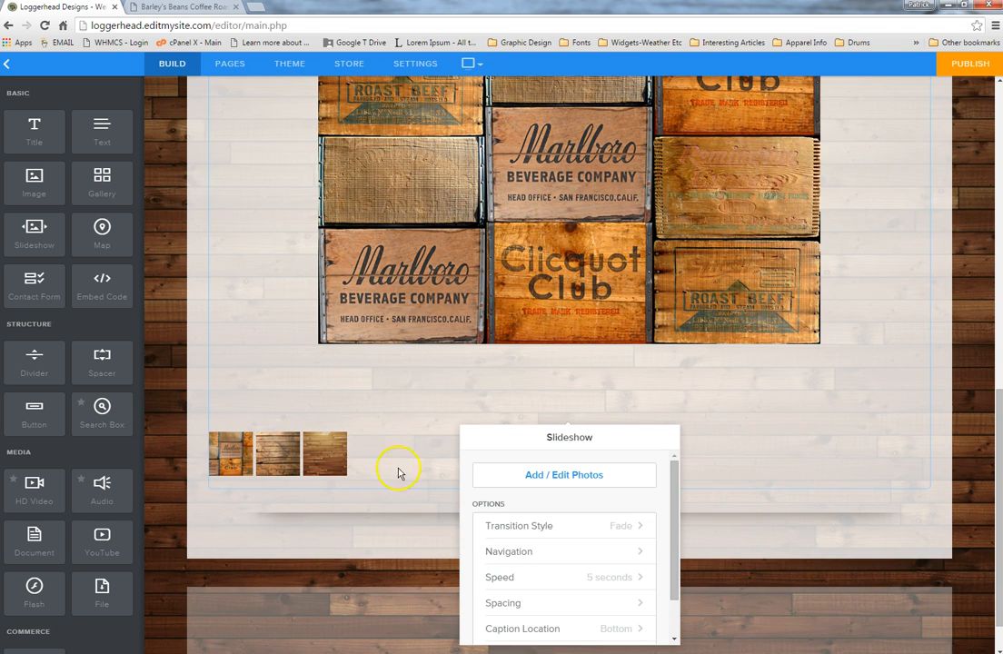
left_click(636, 530)
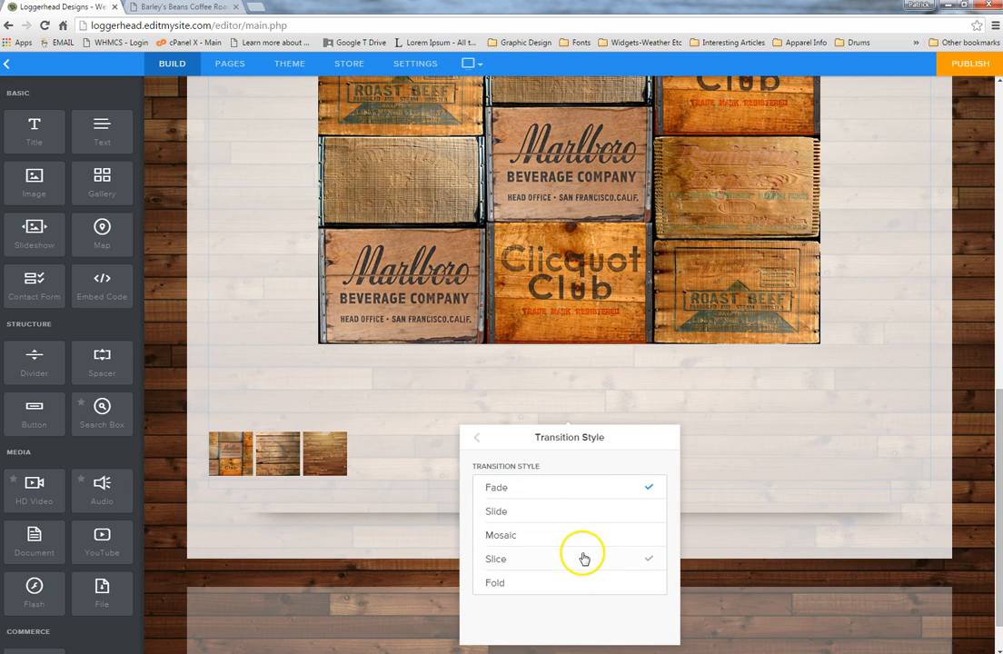
left_click(476, 438)
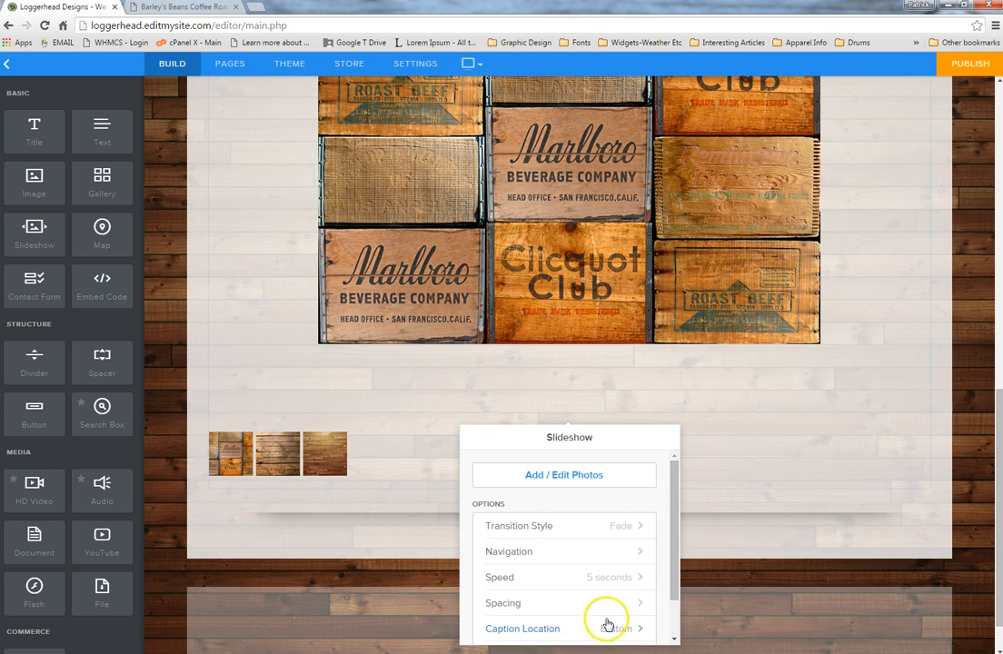
Turn on Autoplay in the slideshow's advanced options, watch it play, and delete the slideshow.
left_click(673, 552)
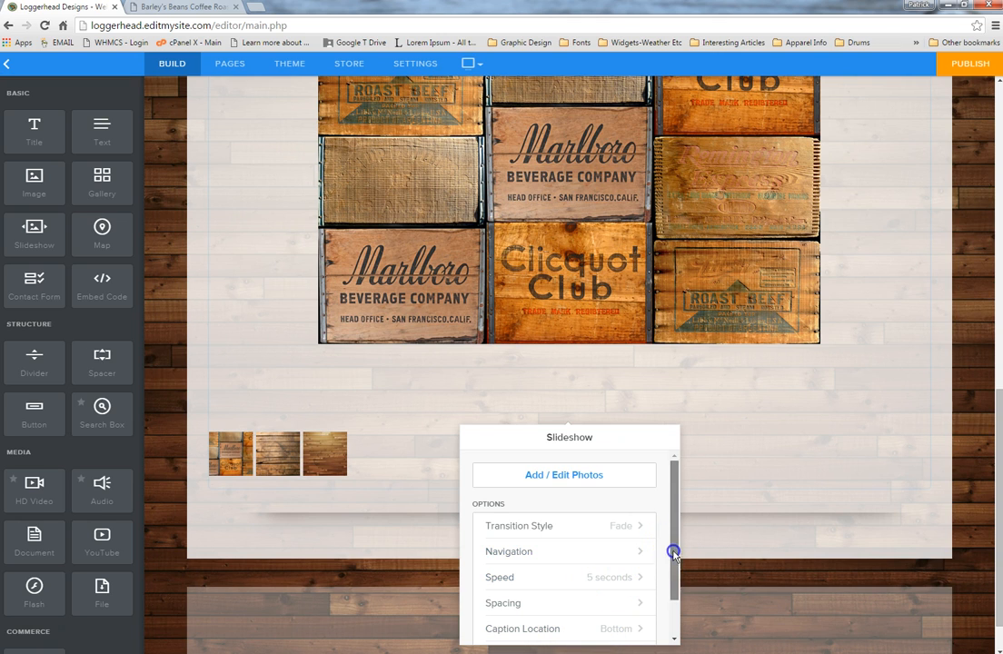
left_click_drag(674, 551, 668, 593)
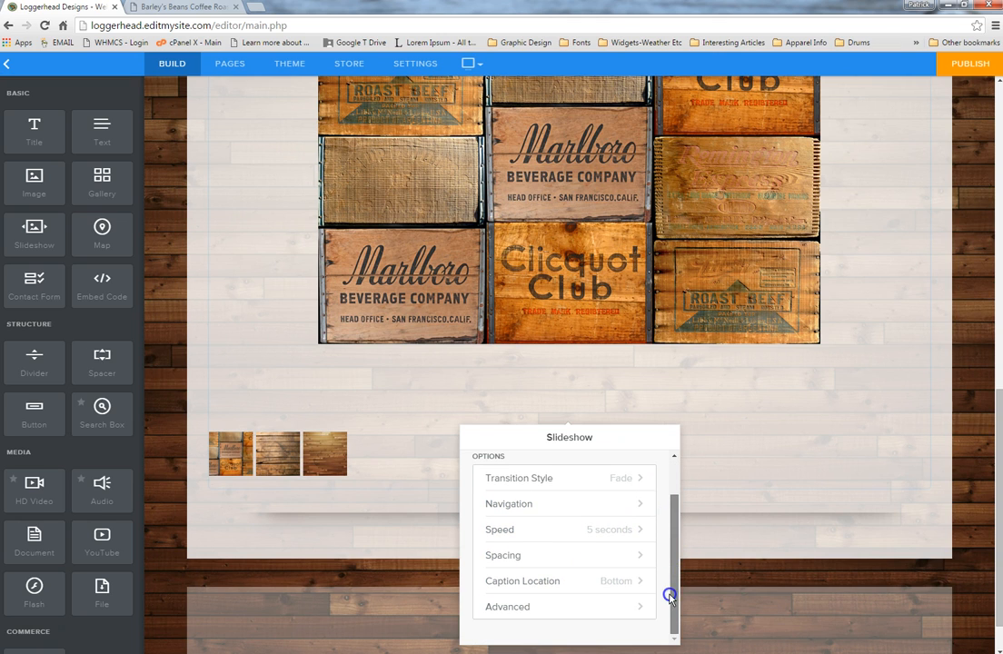
left_click(611, 609)
left_click(640, 489)
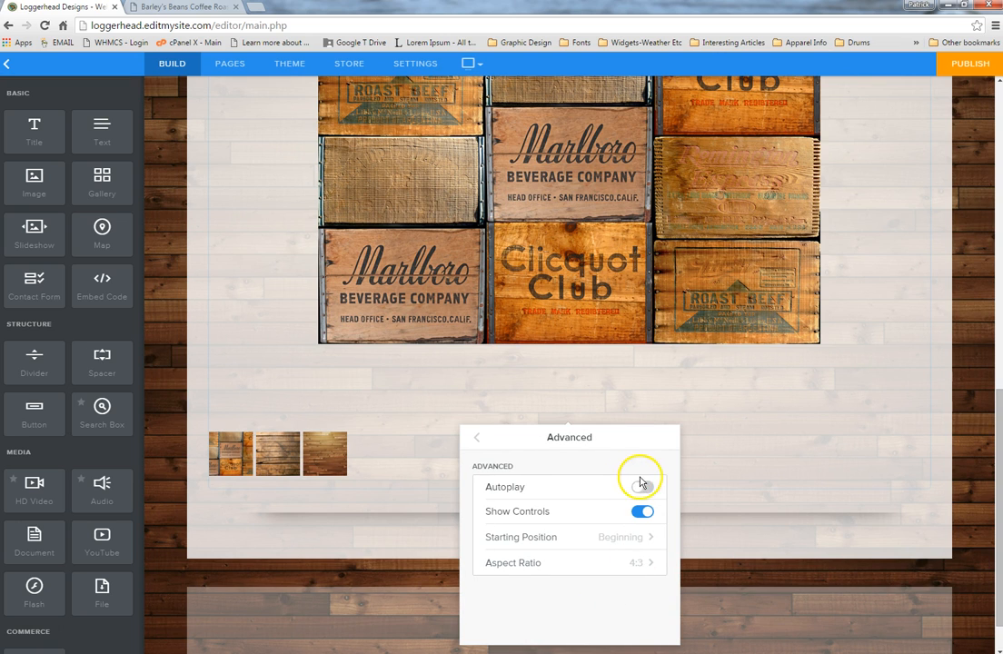
left_click(970, 456)
scroll(967, 461, "up", 3)
left_click(676, 541)
left_click(898, 492)
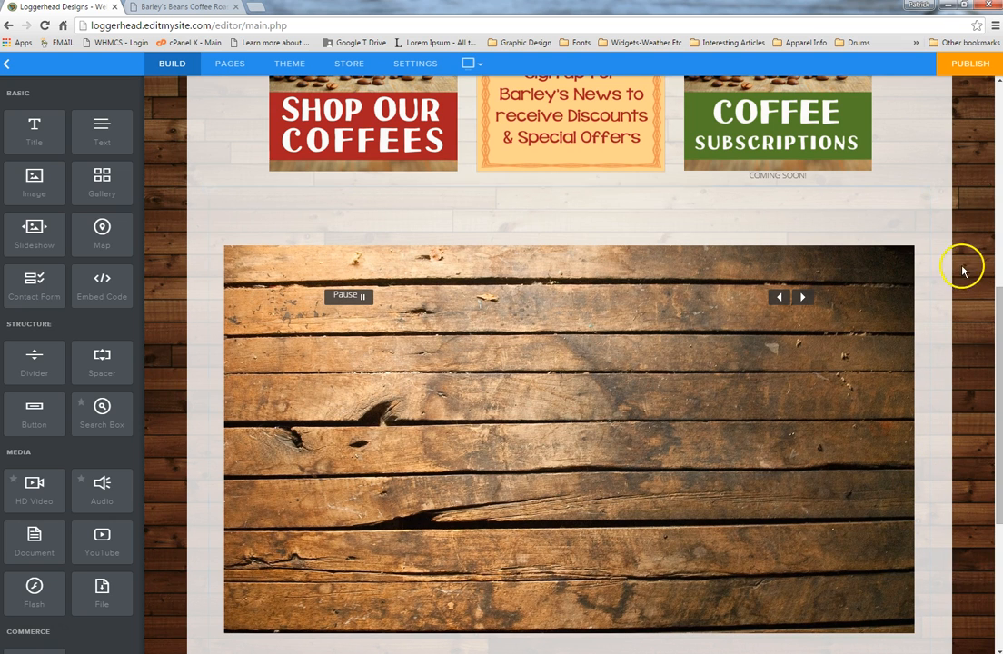
left_click(927, 193)
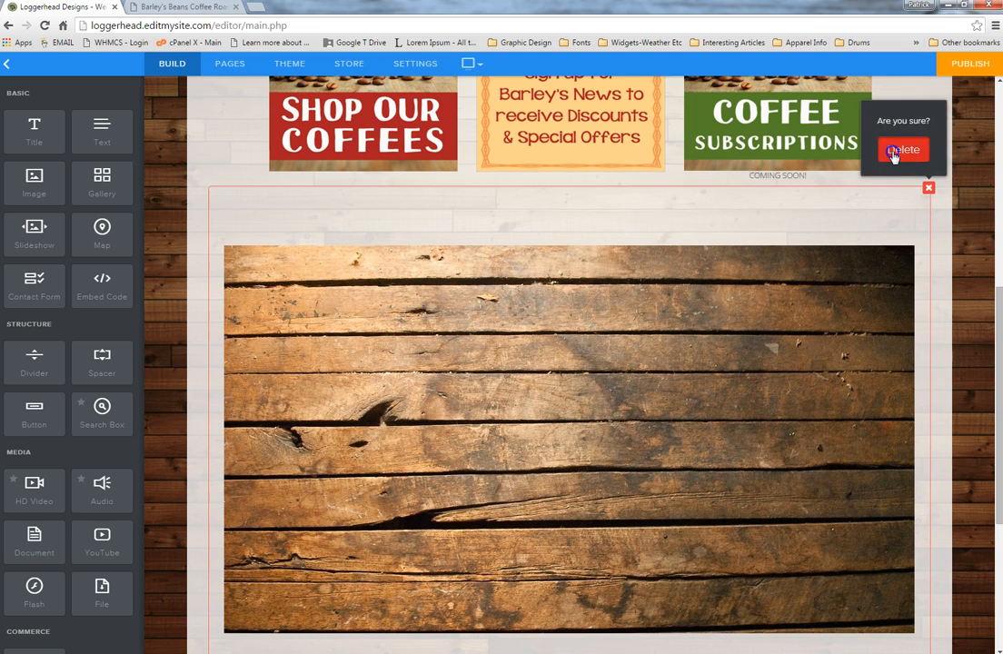
left_click(899, 153)
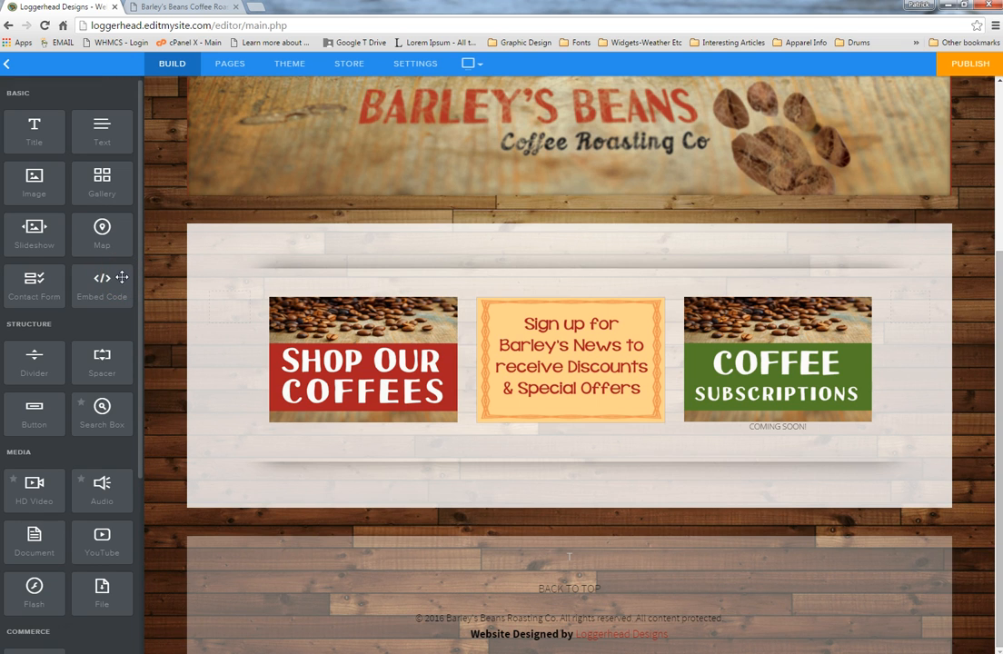
Add a map below the three promo images.
left_click_drag(126, 278, 322, 270)
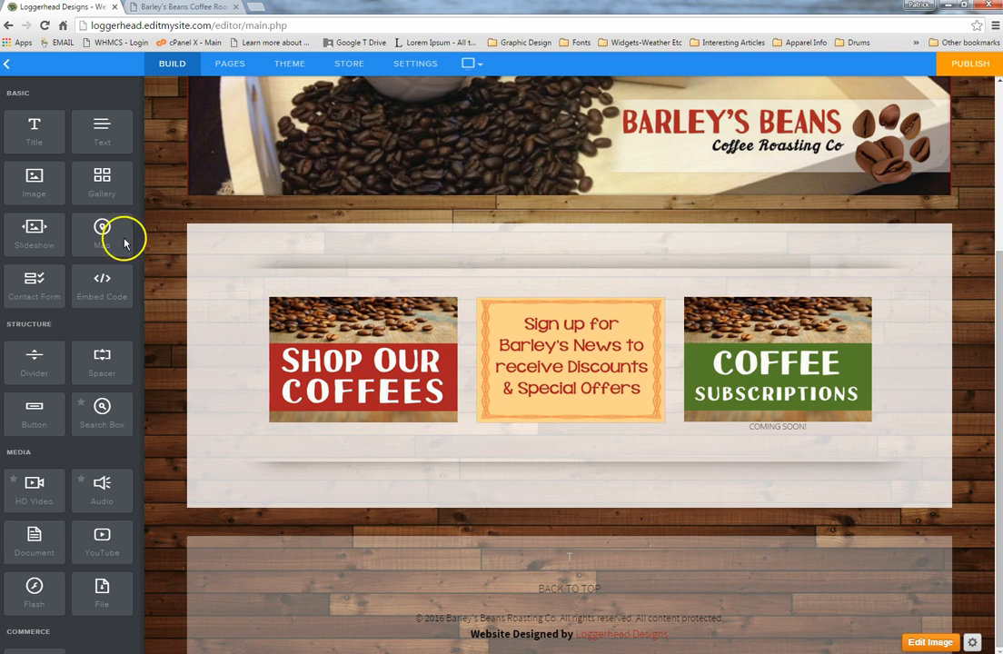
left_click_drag(101, 236, 555, 443)
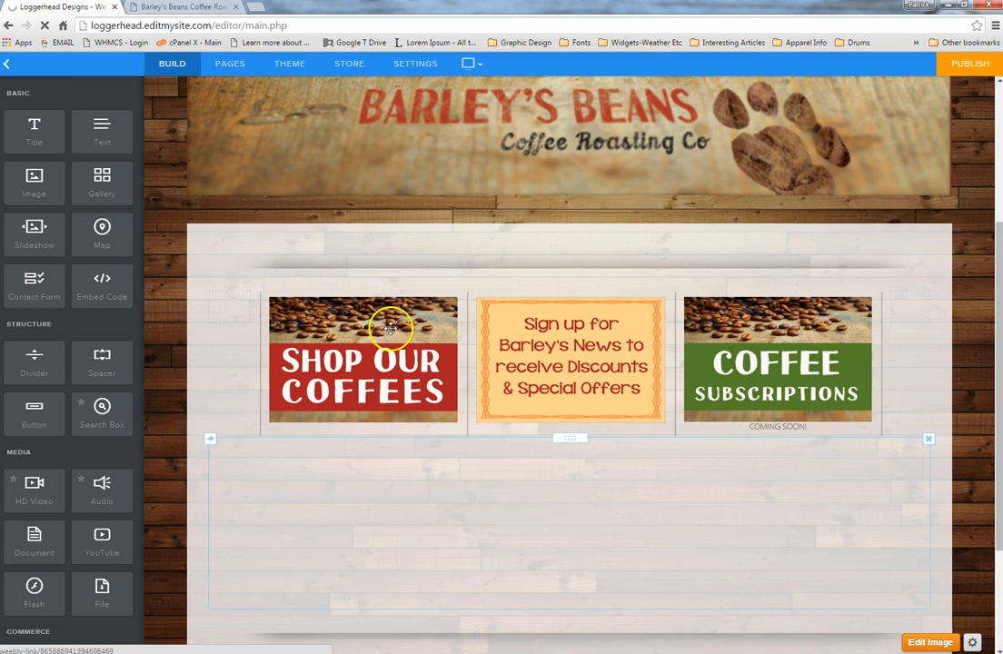
scroll(771, 514, "down", 3)
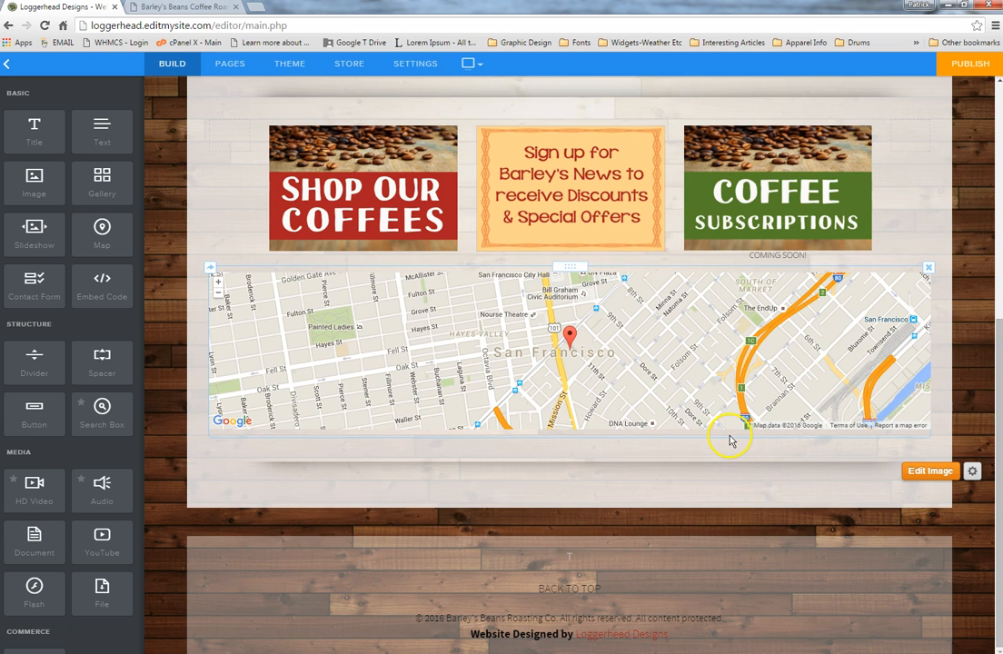
Move the map between the Shop Our Coffees and newsletter sign-up images, and back below the promo row.
left_click_drag(562, 266, 507, 253)
left_click_drag(649, 468, 636, 468)
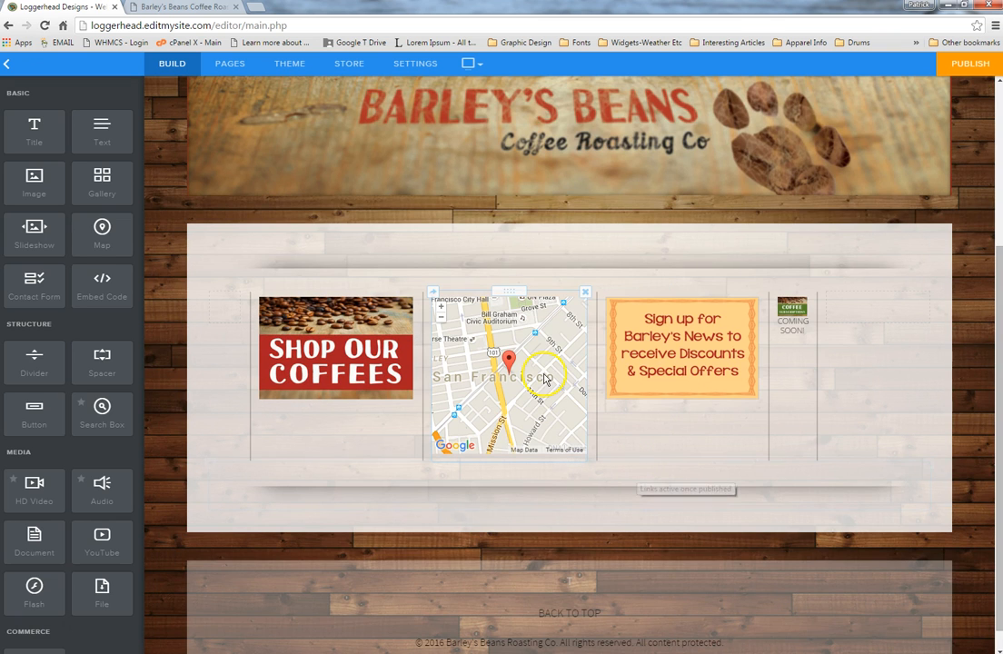
left_click_drag(518, 289, 621, 545)
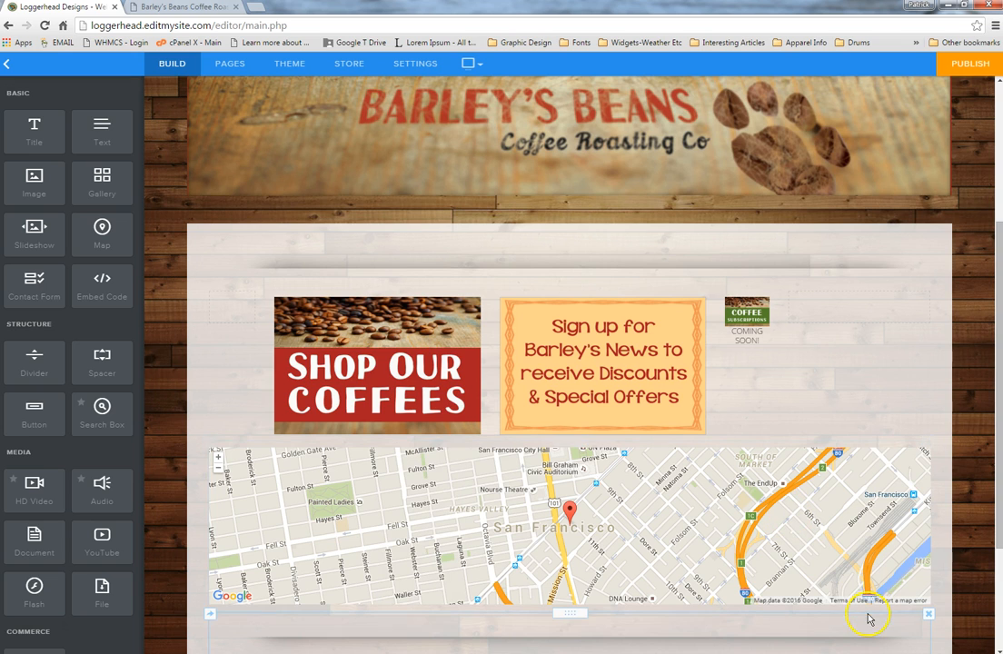
Look through the map's address, zoom, size, position and advanced options, and delete the map.
left_click(860, 607)
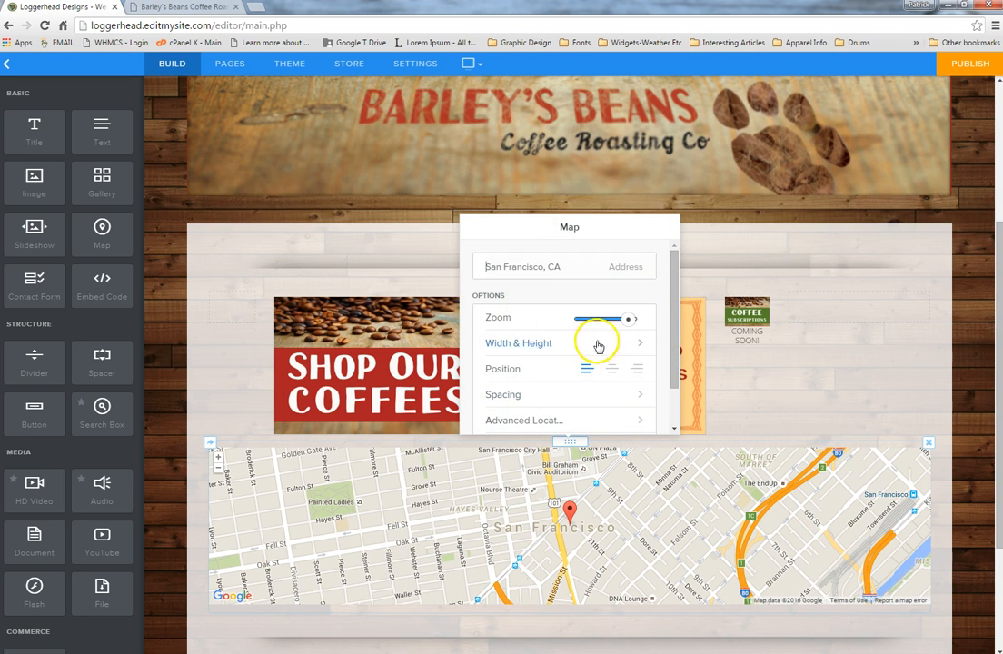
left_click(571, 269)
left_click_drag(570, 268, 454, 267)
left_click(575, 260)
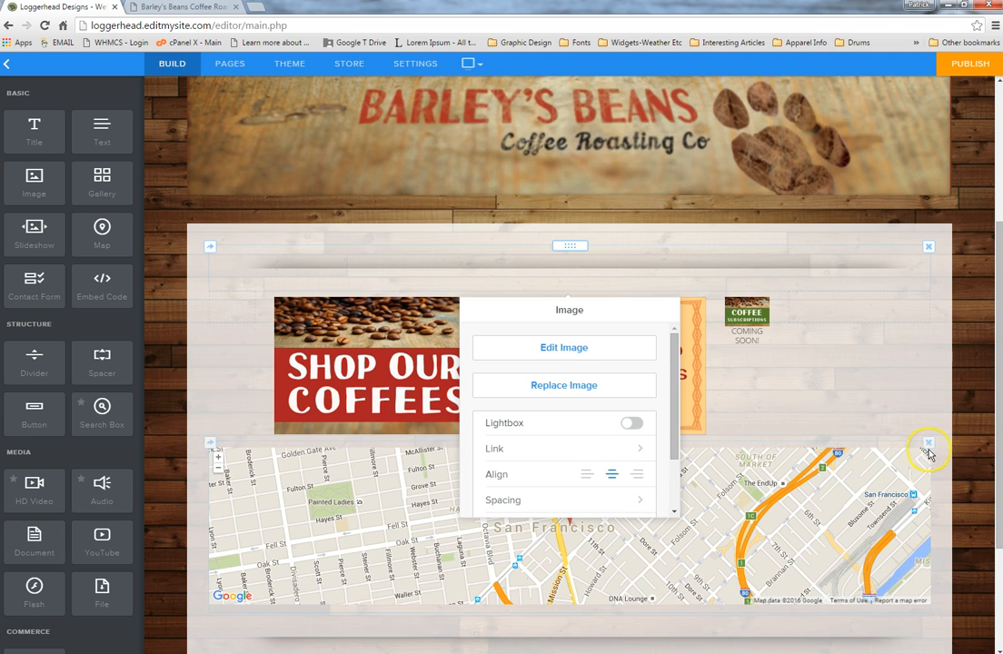
left_click(900, 445)
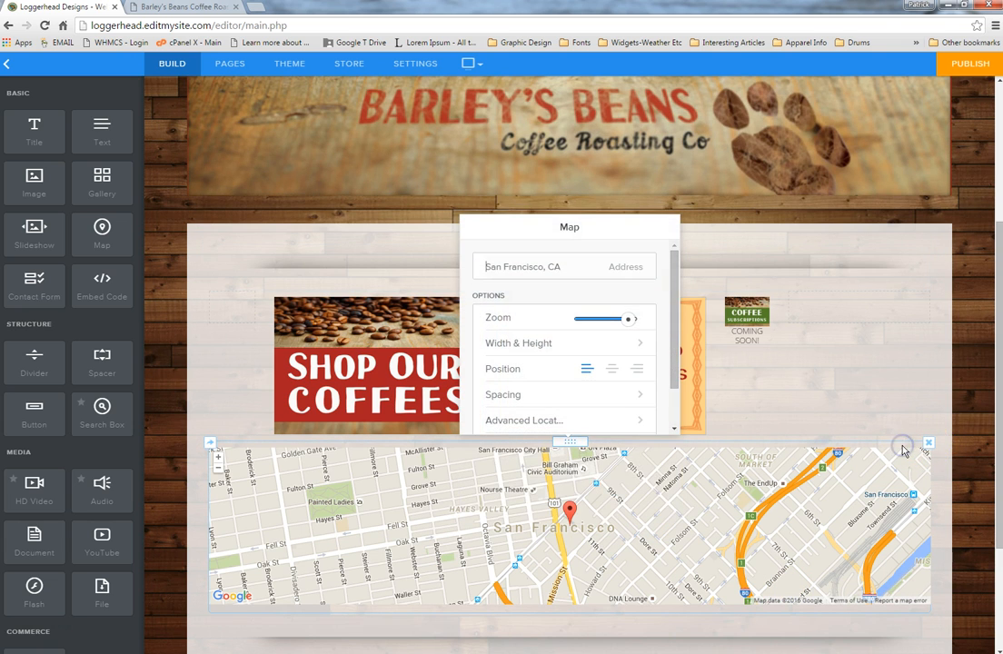
left_click_drag(676, 272, 662, 358)
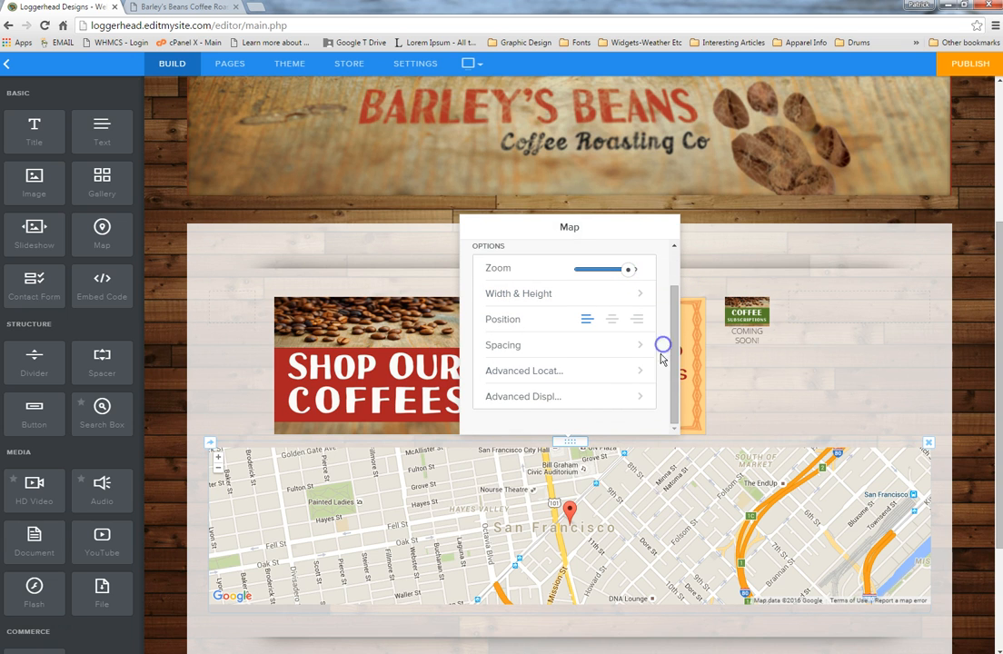
left_click(926, 442)
left_click(904, 404)
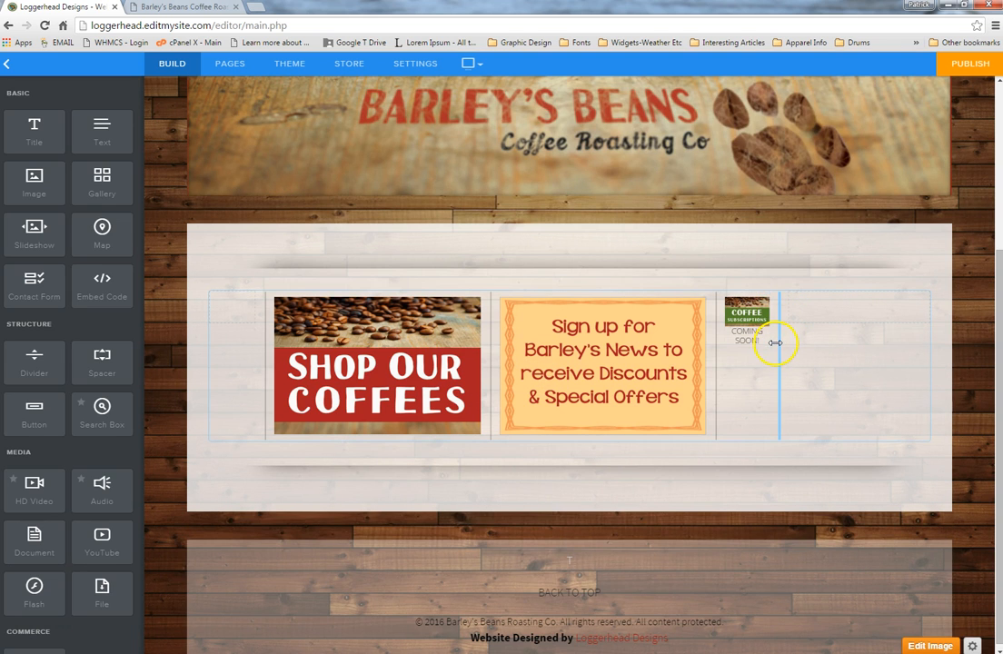
Widen the Coffee Subscriptions column and shift the two inner column dividers so the three promo images are about equally wide.
left_click_drag(778, 343, 805, 347)
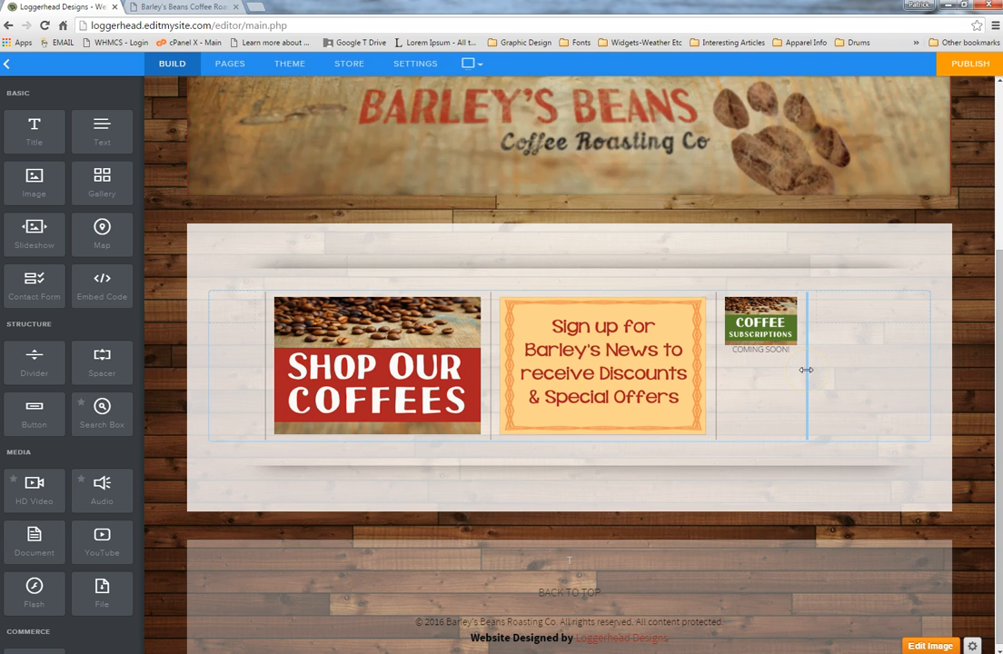
left_click_drag(805, 337, 888, 343)
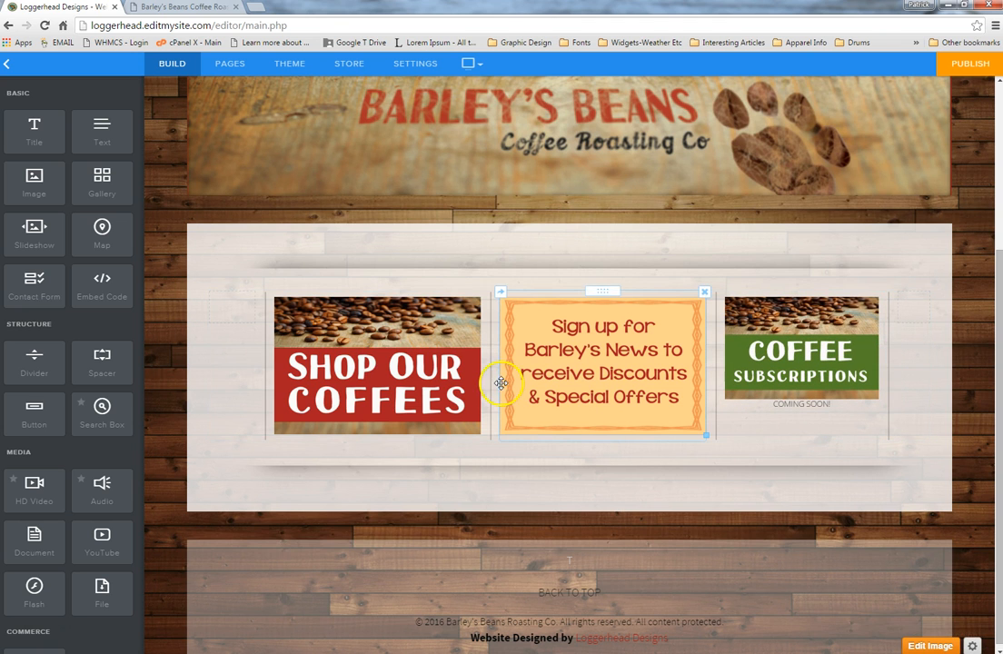
left_click_drag(492, 385, 472, 386)
left_click_drag(716, 382, 684, 384)
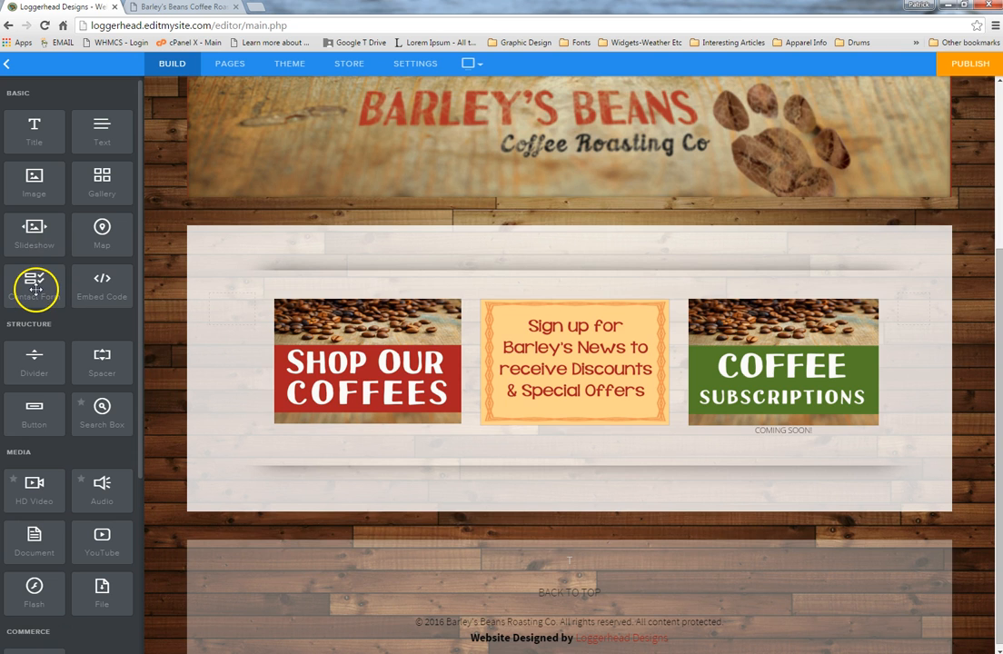
scroll(381, 320, "up", 3)
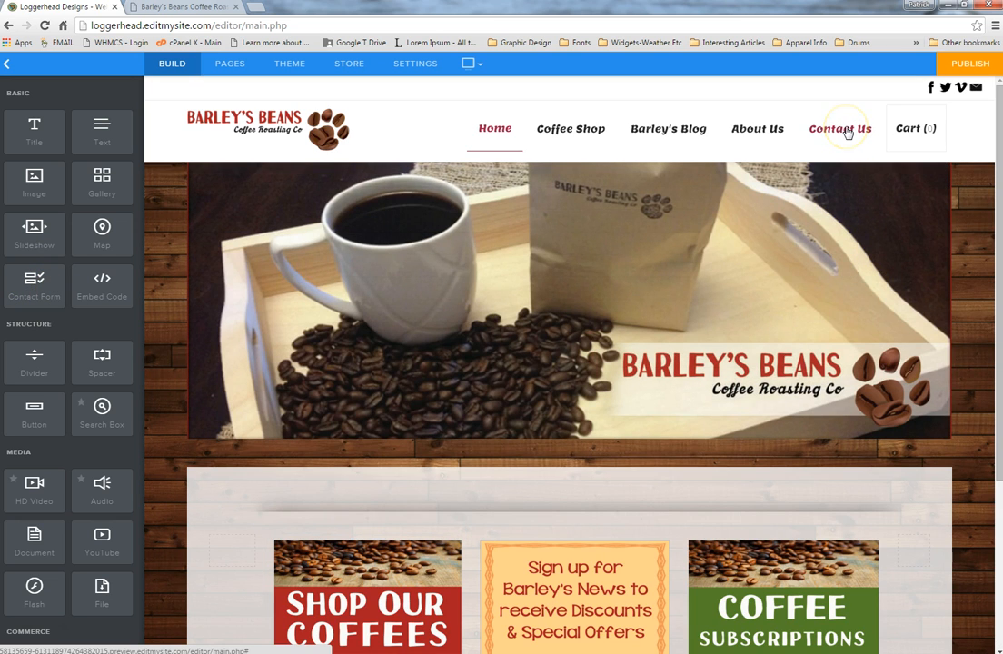
Go to the Contact Us page and open its contact form for editing.
left_click(845, 129)
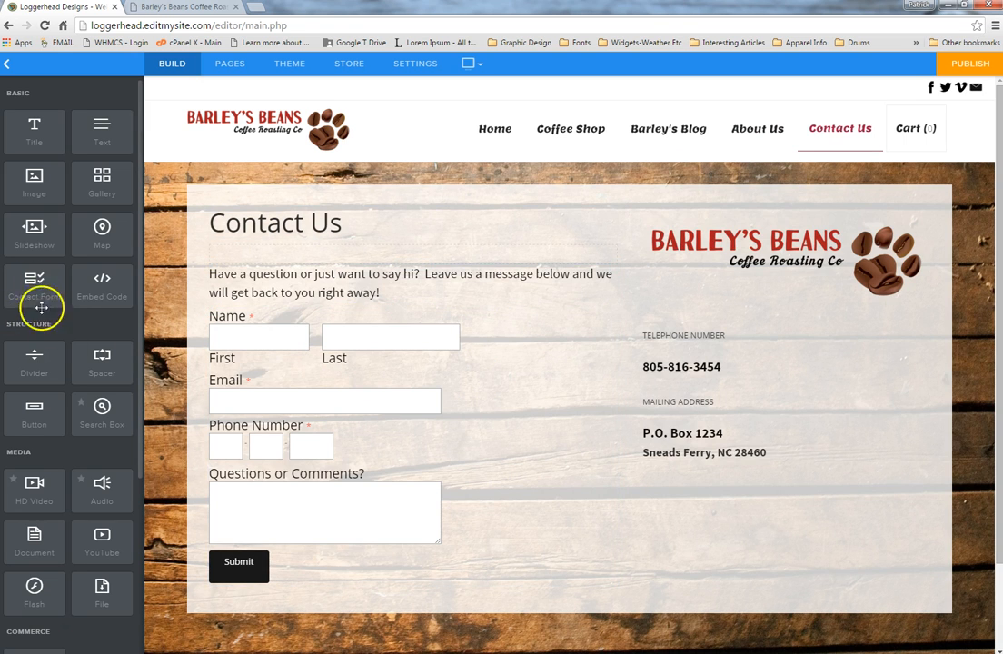
mouse_move(35, 279)
left_mouse_down()
mouse_move(324, 327)
mouse_move(36, 280)
left_mouse_up()
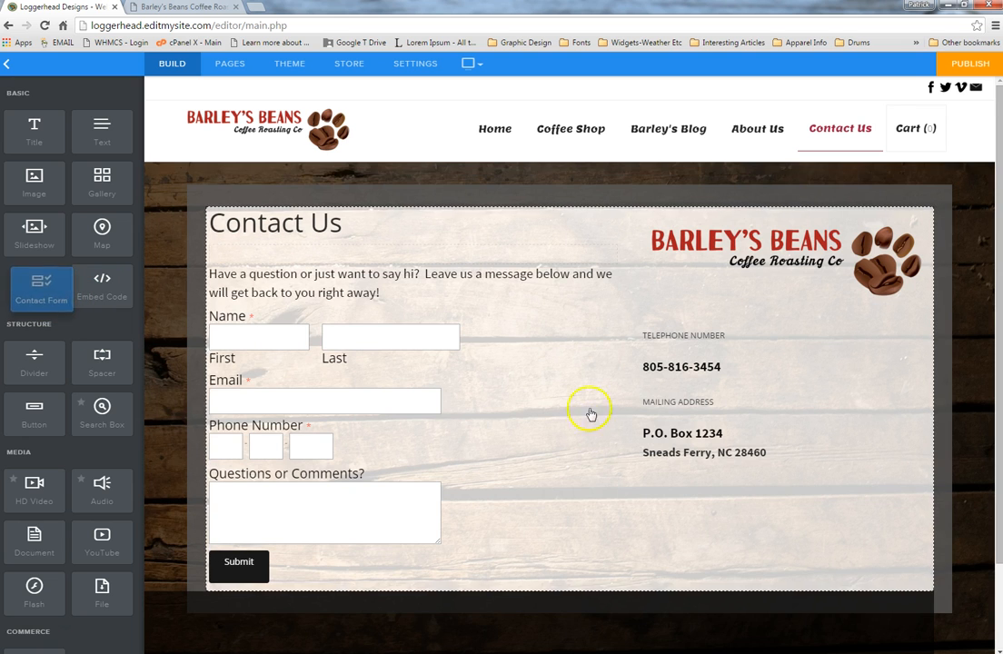
left_click(520, 372)
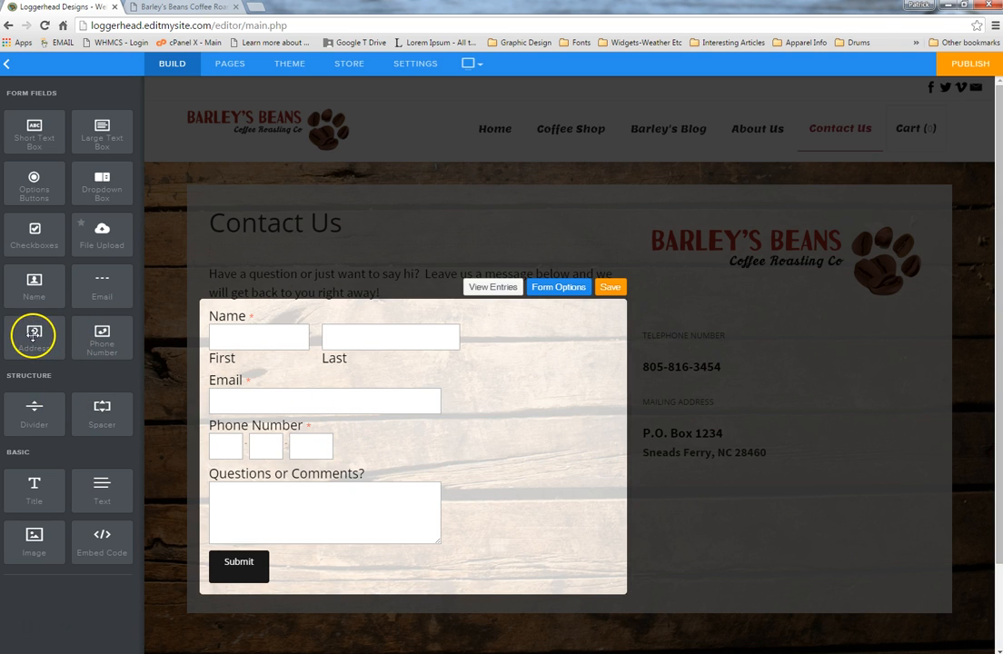
Add an Address field between the Name and Email fields of the contact form and make it optional.
left_click_drag(31, 333, 347, 391)
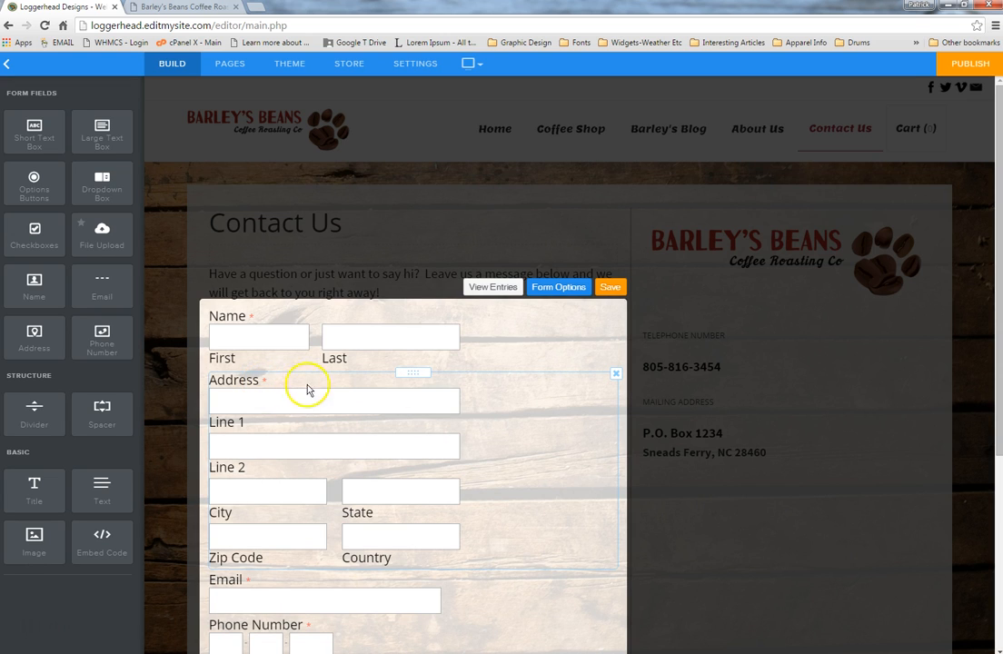
left_click(482, 411)
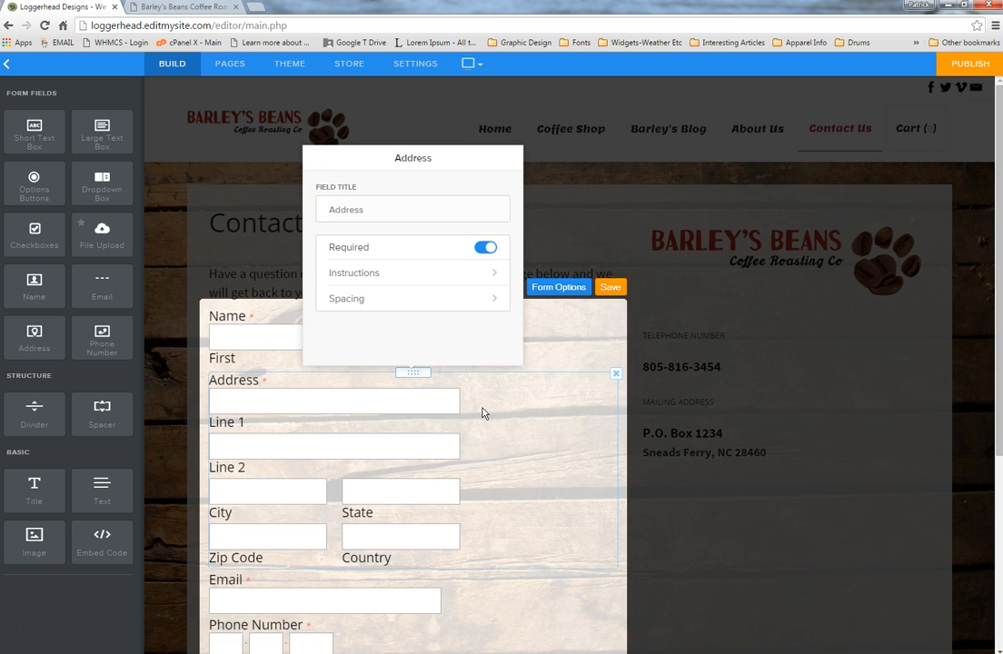
left_click(489, 251)
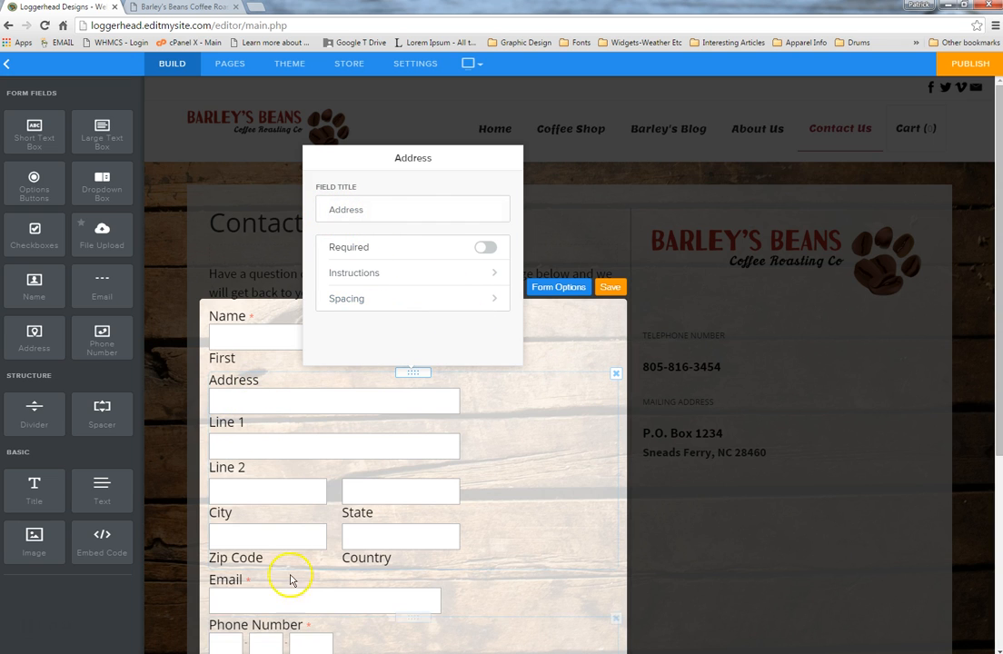
Delete the Address field from the contact form.
left_click(617, 376)
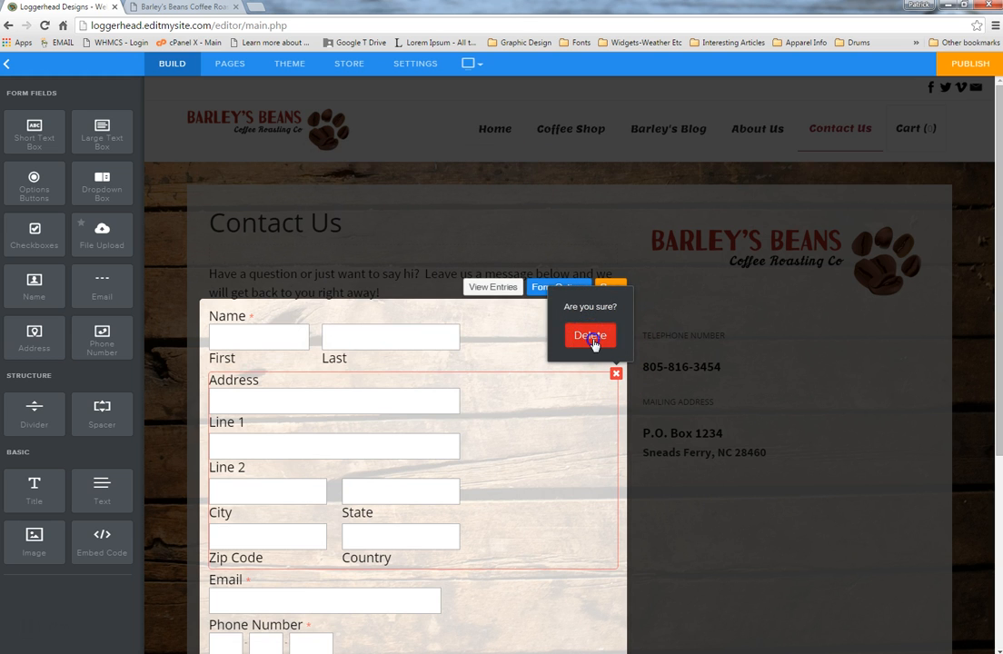
left_click(591, 336)
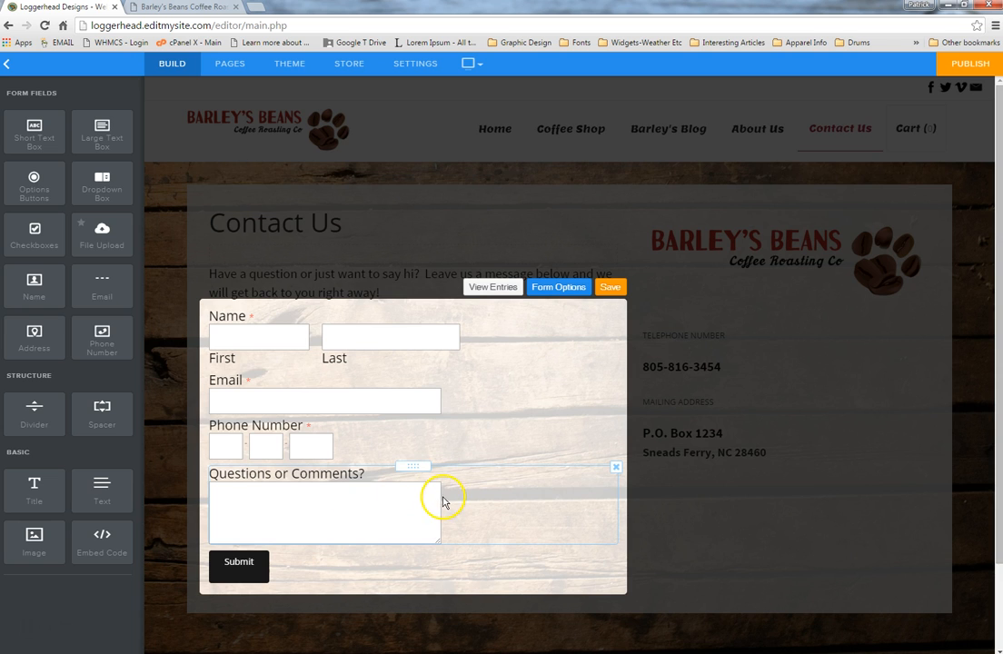
Look at the settings of the Questions or Comments field and open its instructions.
left_click(509, 498)
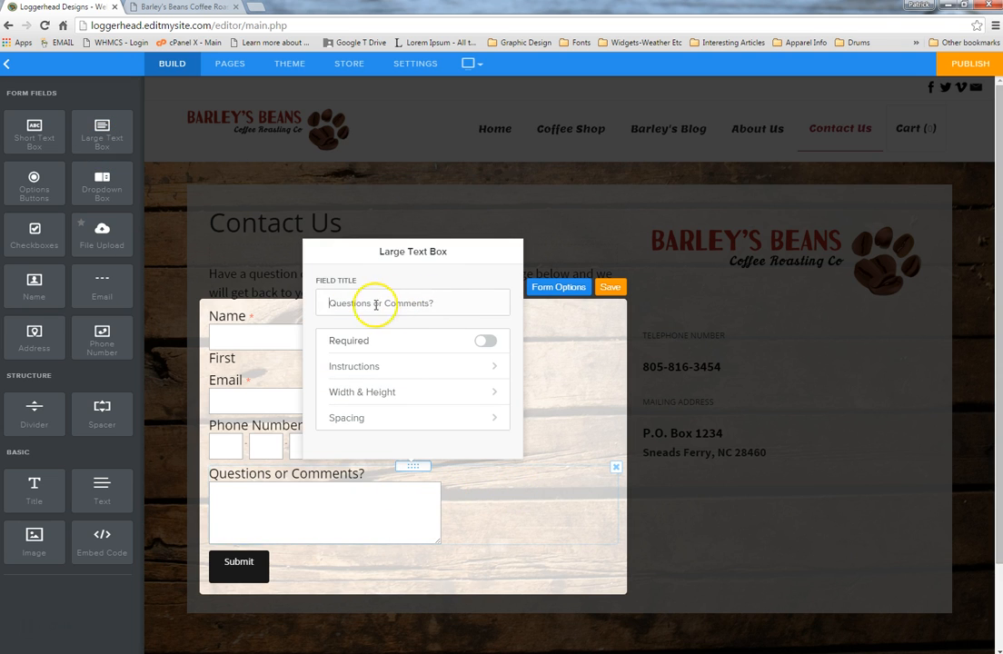
left_click(491, 369)
left_click(351, 291)
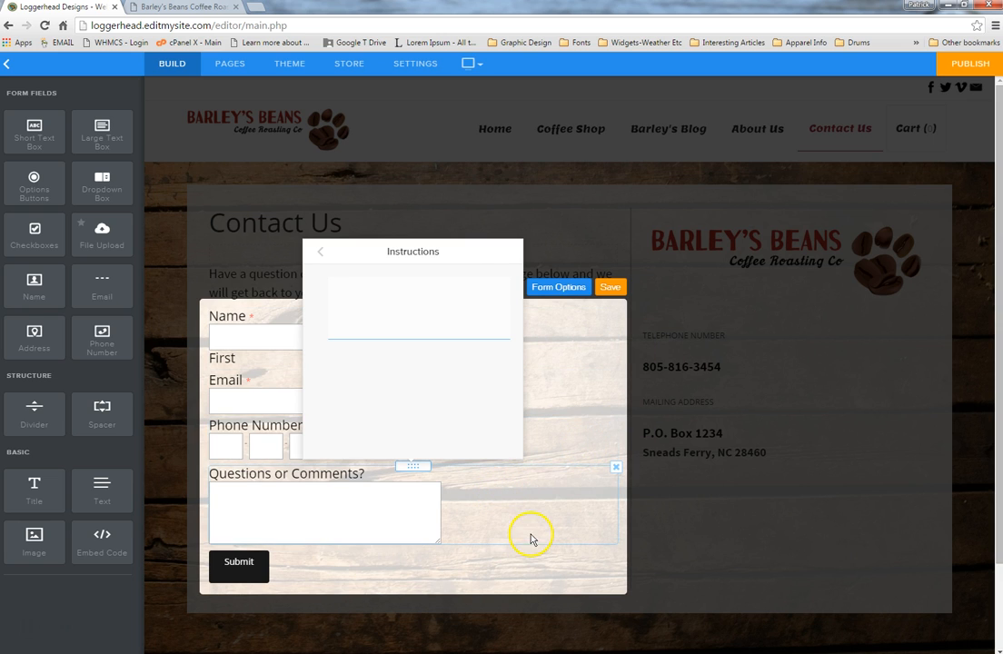
Review the contact form's options and confirmation message, keeping Message as the confirmation type, and save the form.
left_click(558, 289)
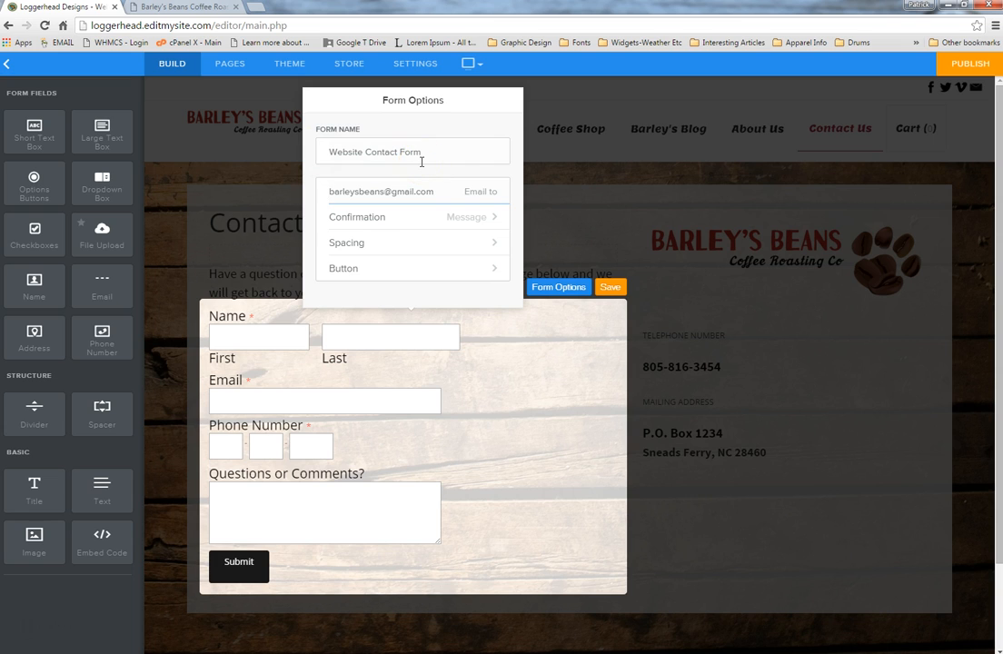
left_click(482, 218)
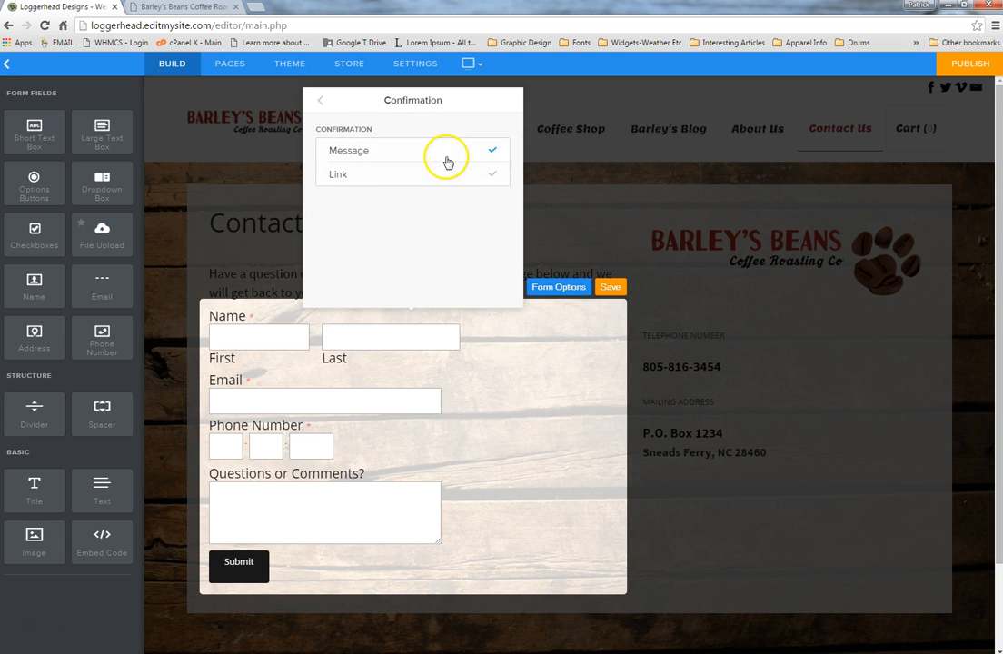
left_click(475, 152)
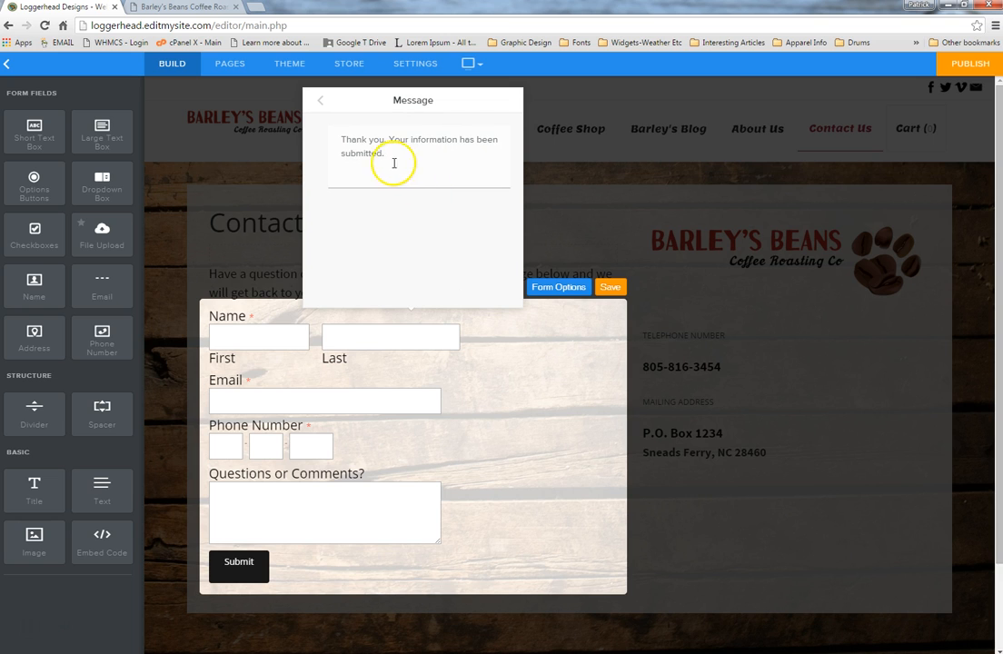
left_click(319, 104)
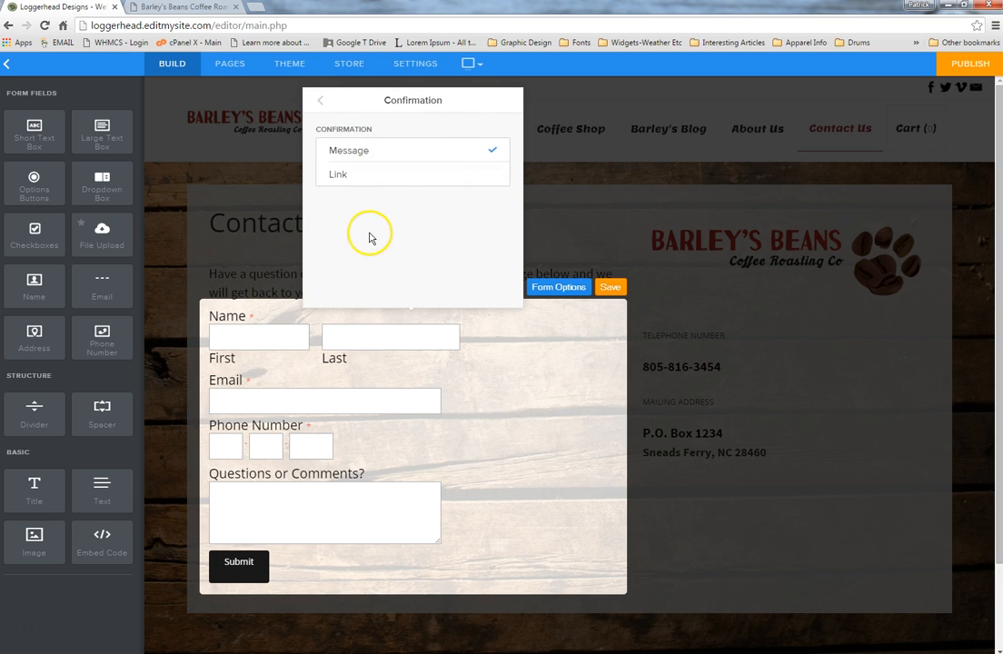
left_click(323, 106)
left_click(610, 286)
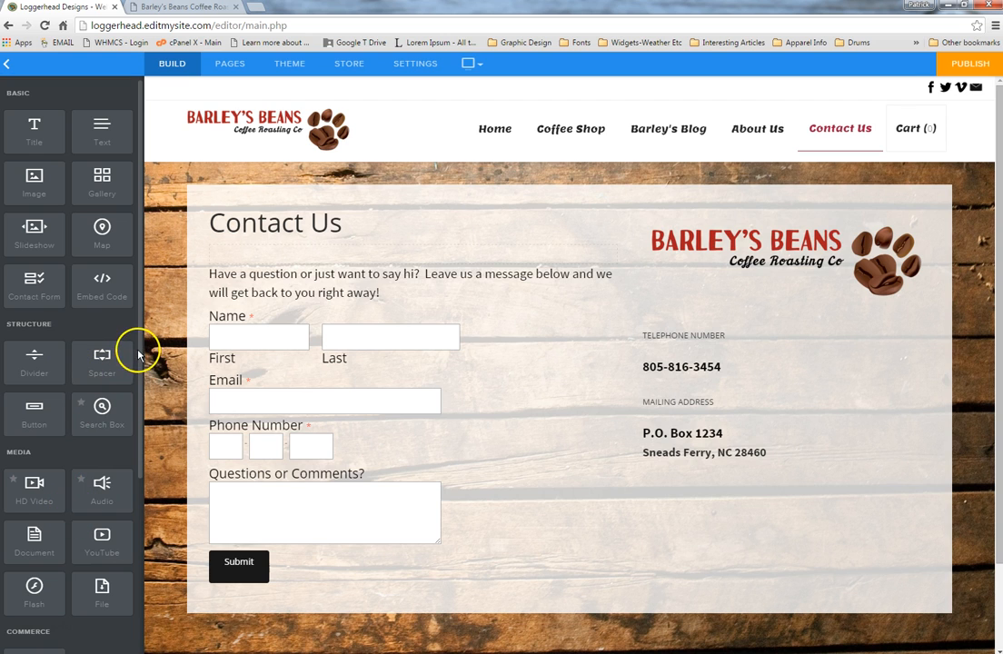
Add a YouTube video element below the contact form.
scroll(134, 350, "down", 3)
scroll(133, 441, "down", 1)
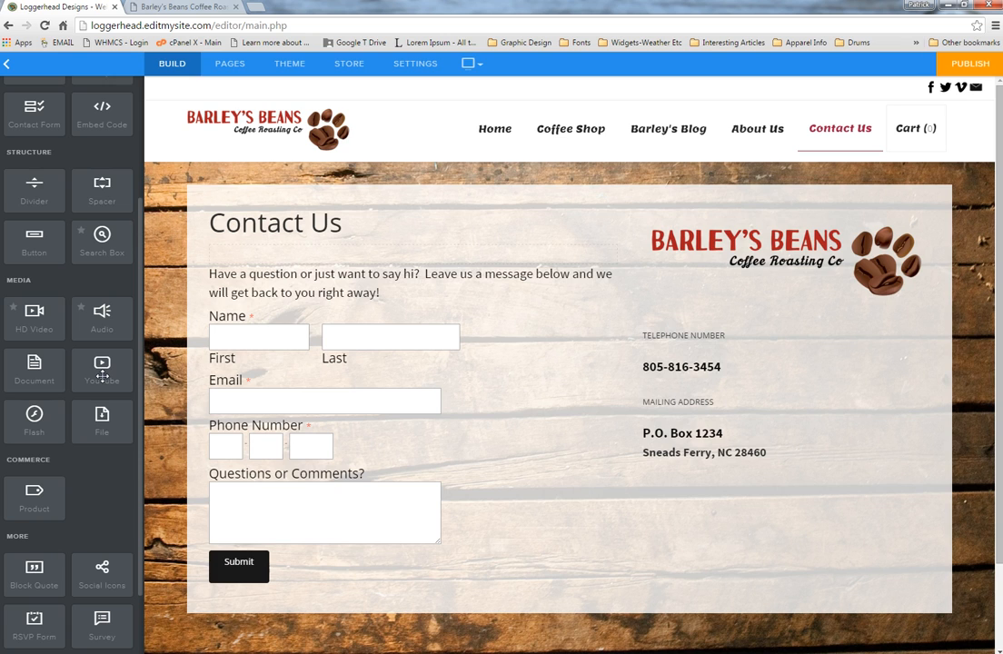
left_click_drag(103, 373, 506, 569)
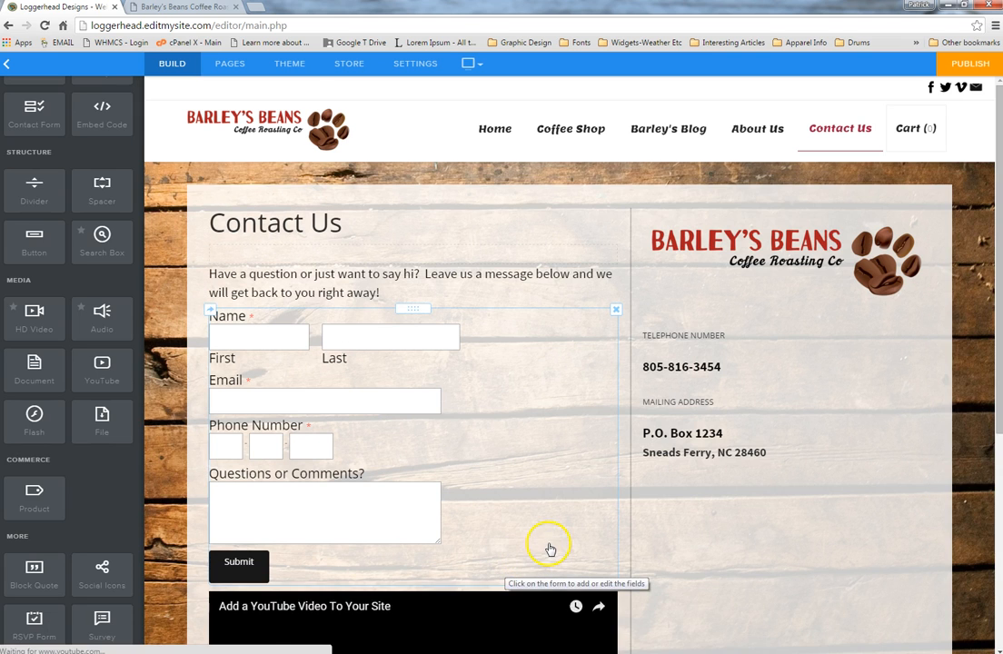
Look at the YouTube element's video URL and position settings, and delete the element.
scroll(548, 545, "down", 3)
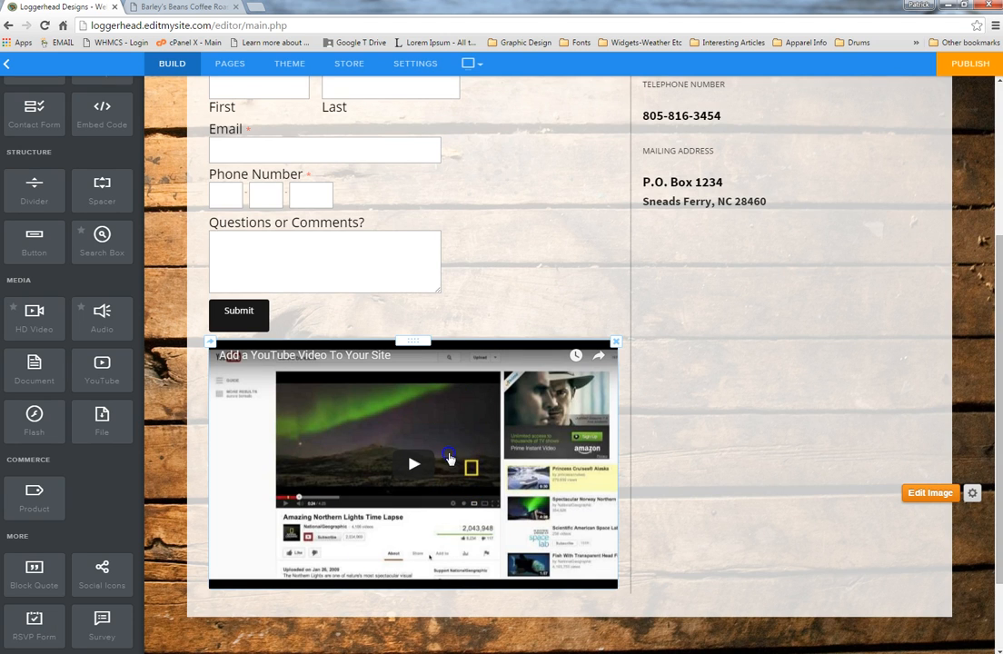
left_click(449, 459)
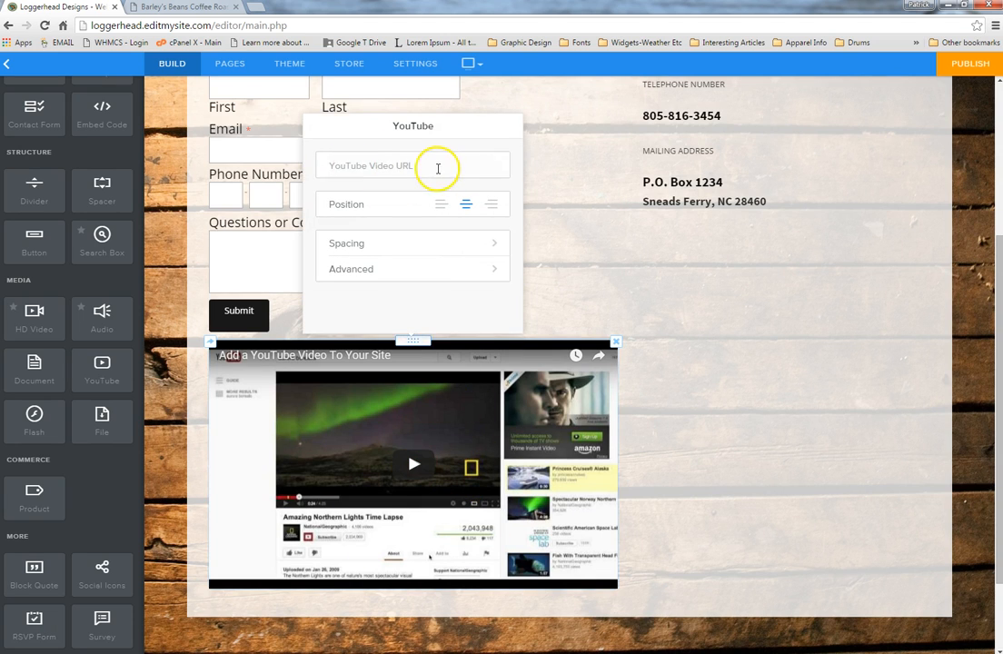
left_click(616, 342)
left_click(590, 304)
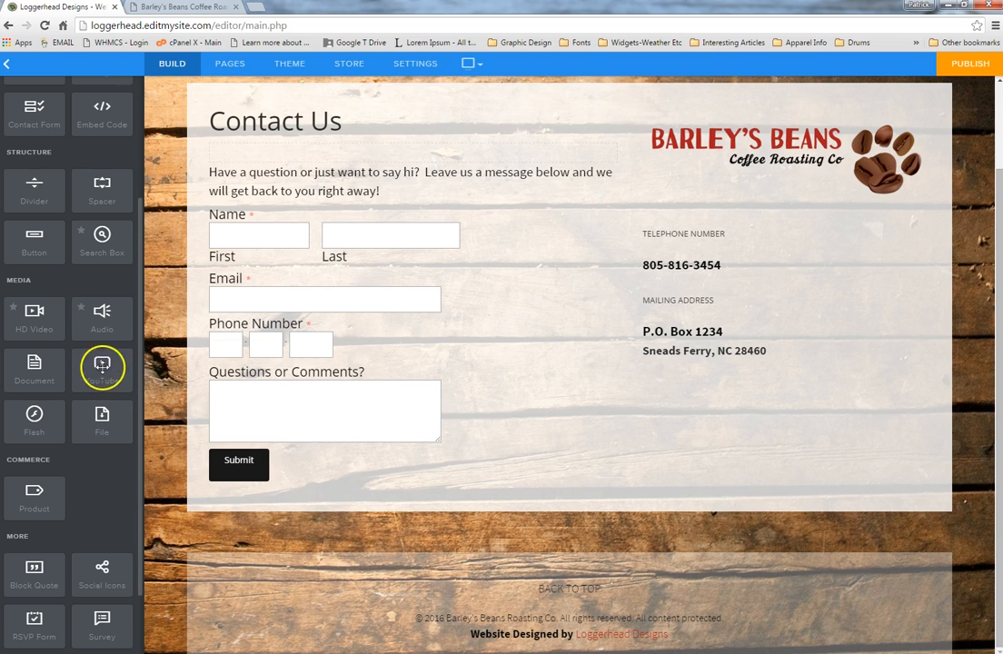
left_click_drag(104, 370, 587, 416)
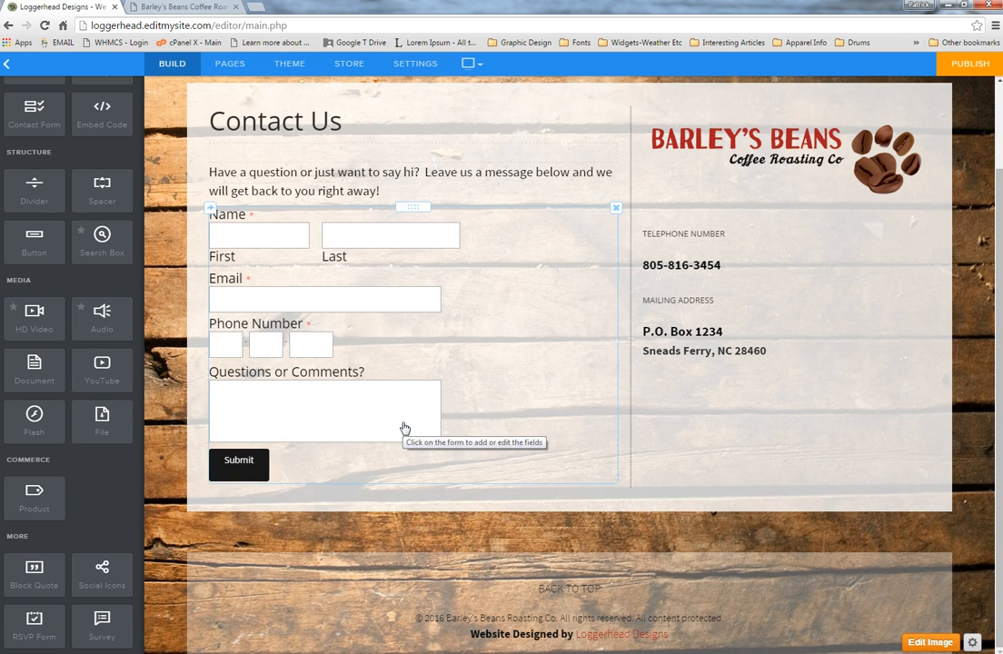
left_click(143, 398)
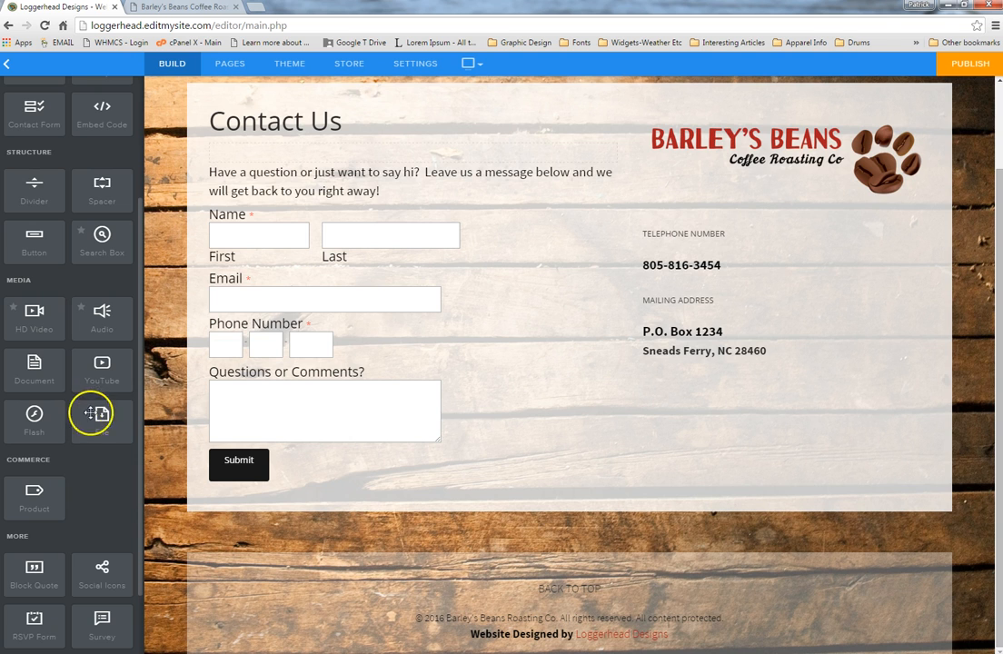
Add a File element below the contact form and upload the Who are we Word document to it.
left_click_drag(94, 416, 508, 564)
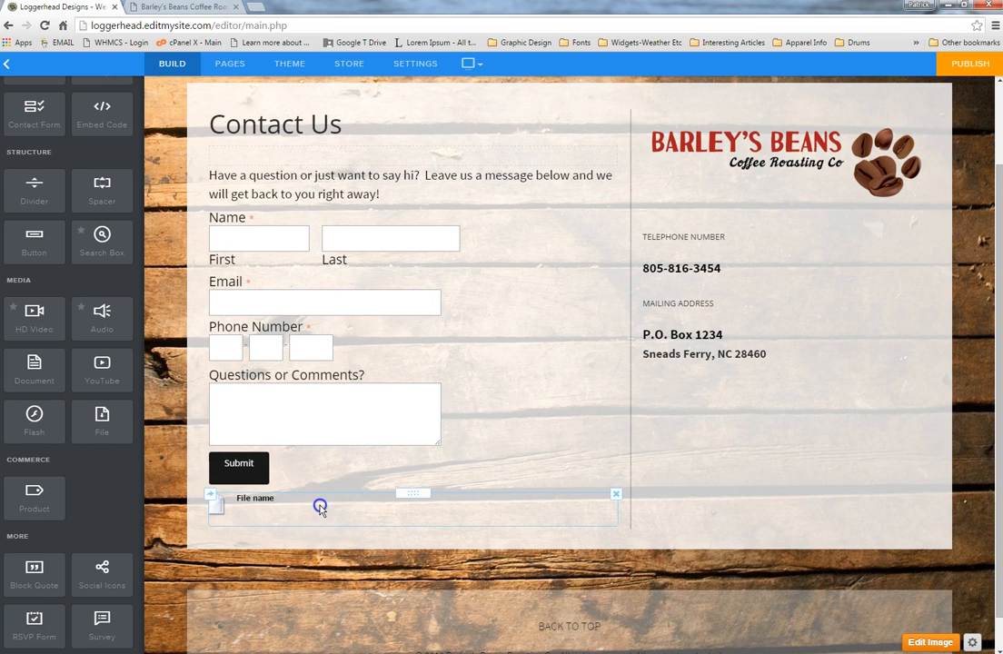
left_click(320, 508)
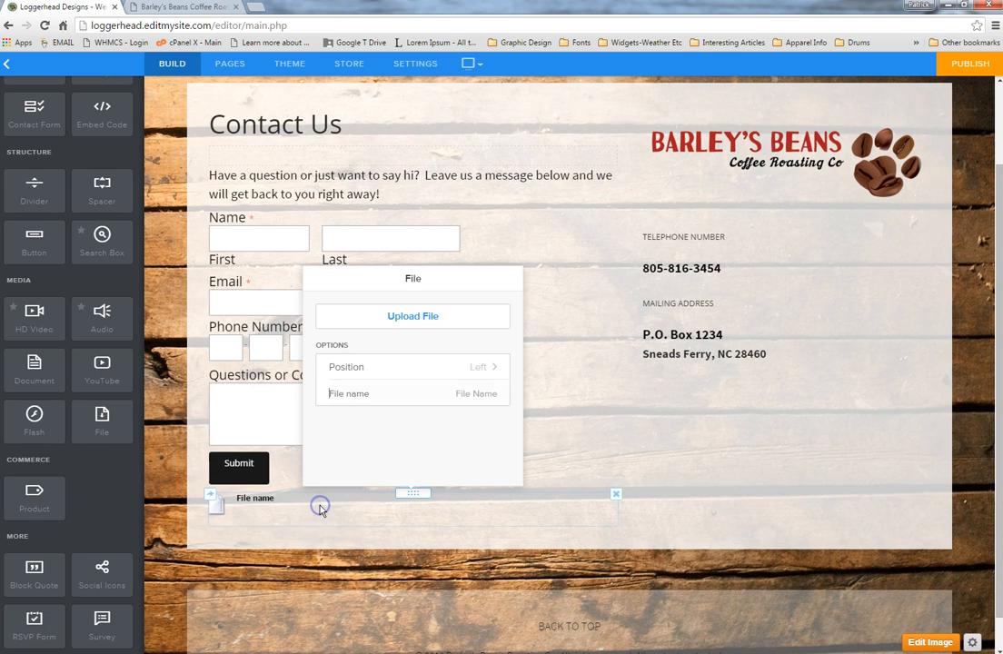
left_click(421, 317)
left_click(463, 428)
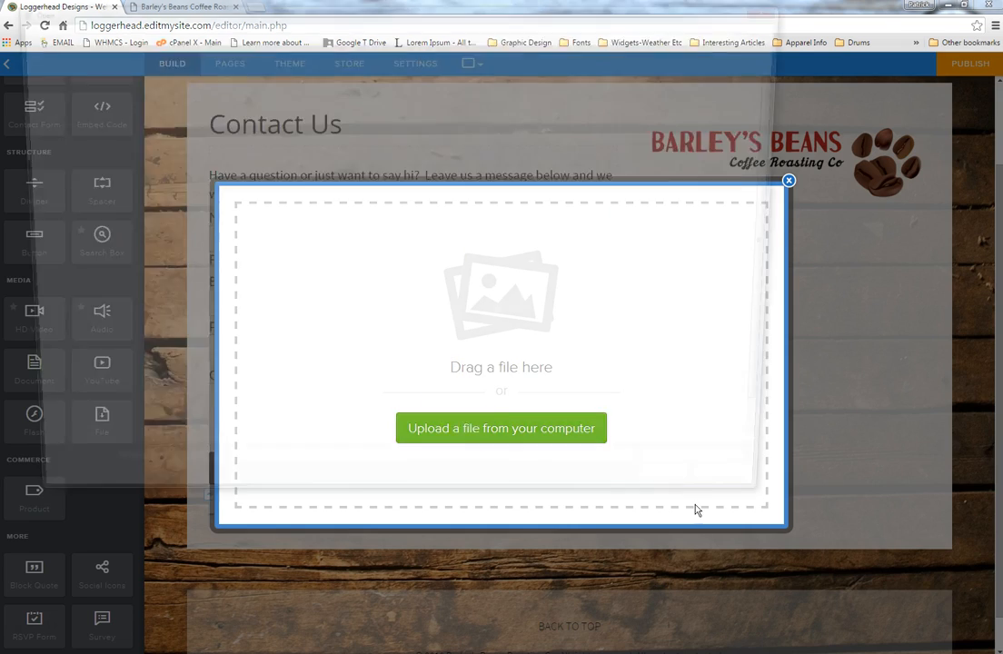
left_click(354, 449)
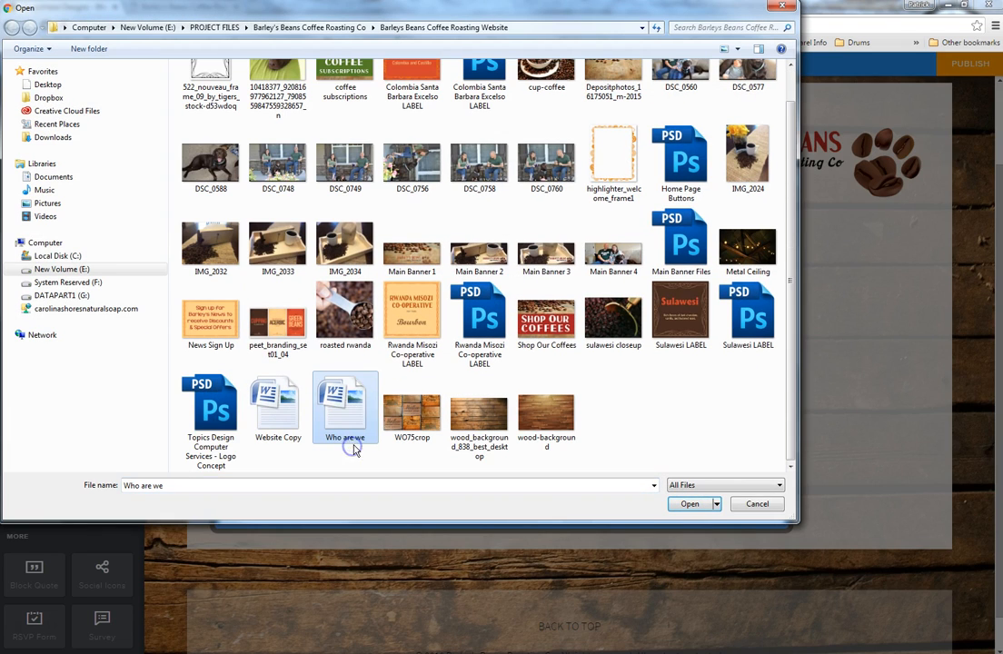
left_click(699, 508)
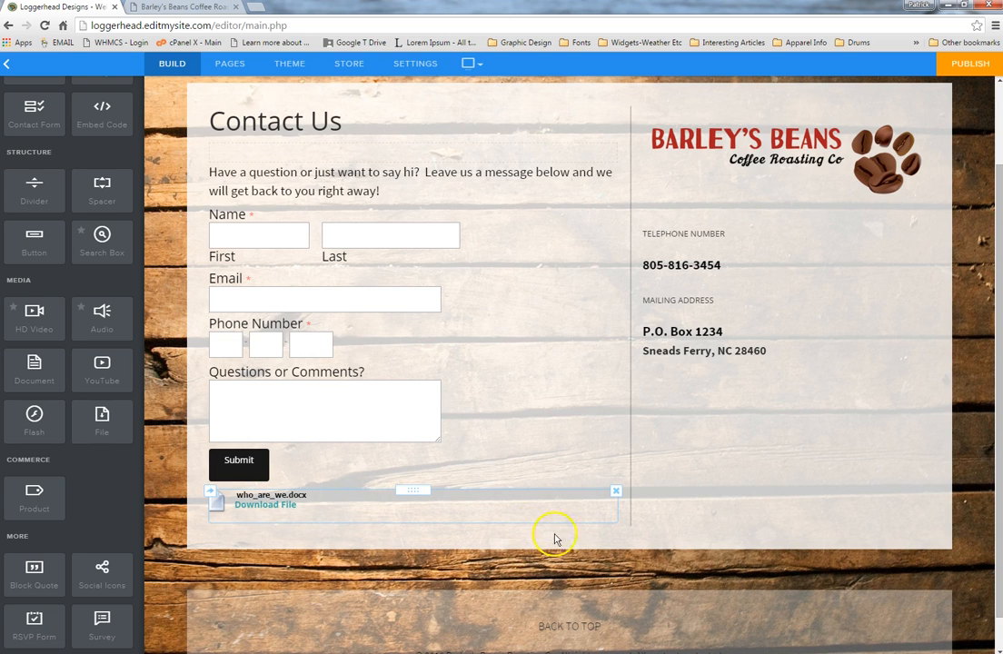
Delete the downloadable file element below the contact form.
left_click(616, 487)
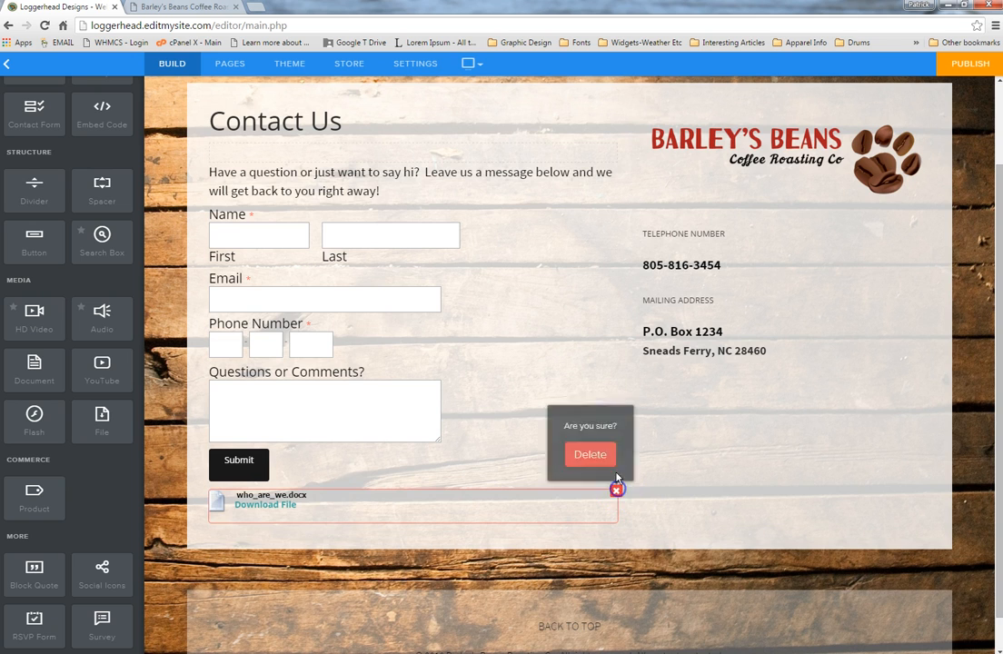
left_click(597, 455)
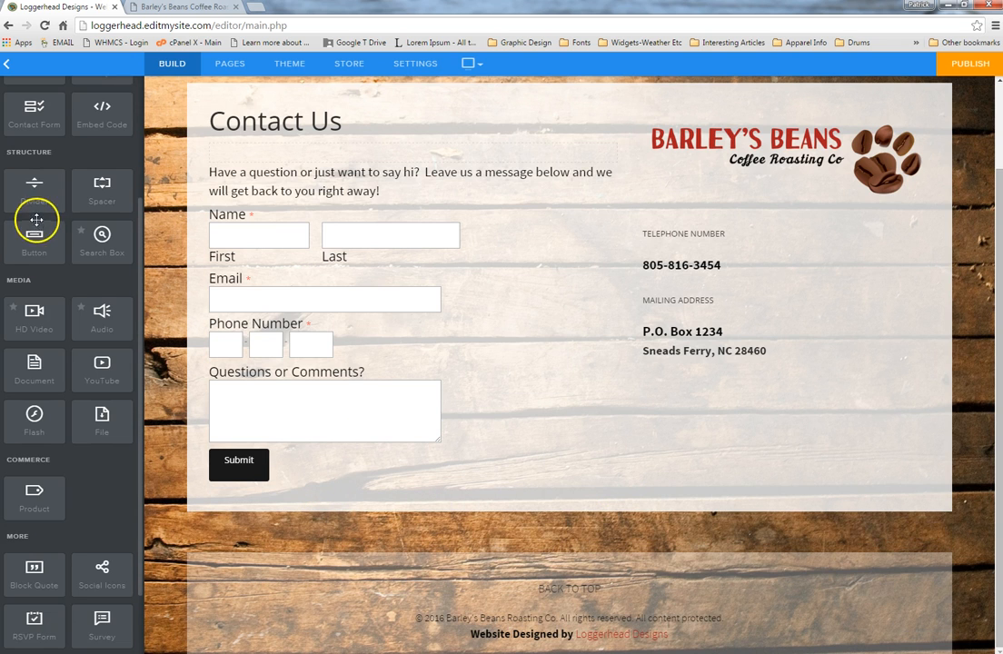
Add a full-width Document element below the contact form and upload the Who are we Word document into its viewer.
left_click(25, 366)
left_click_drag(24, 367, 622, 492)
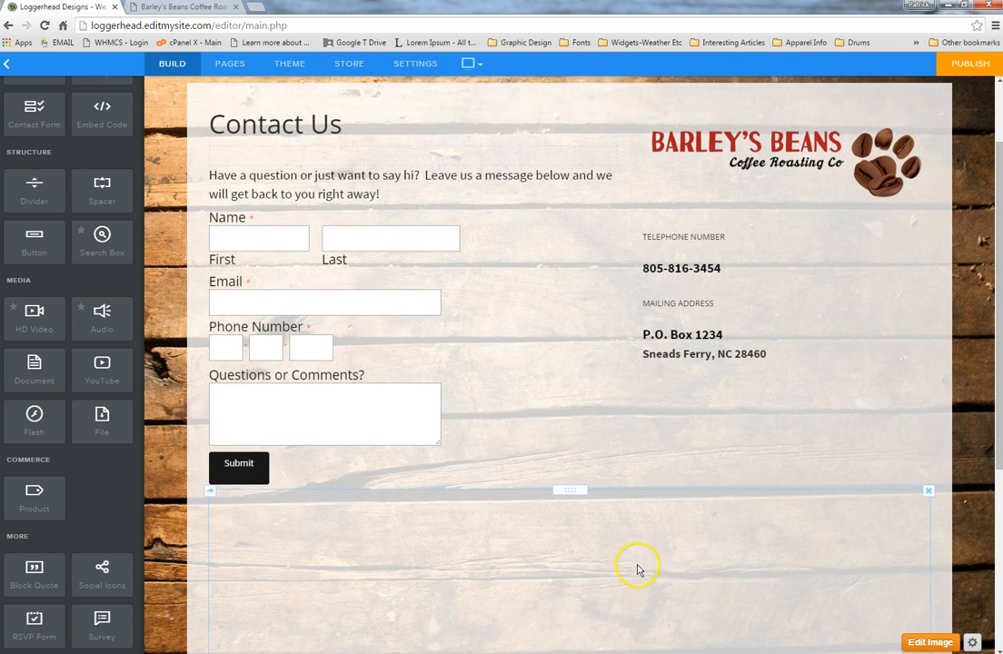
scroll(659, 570, "down", 3)
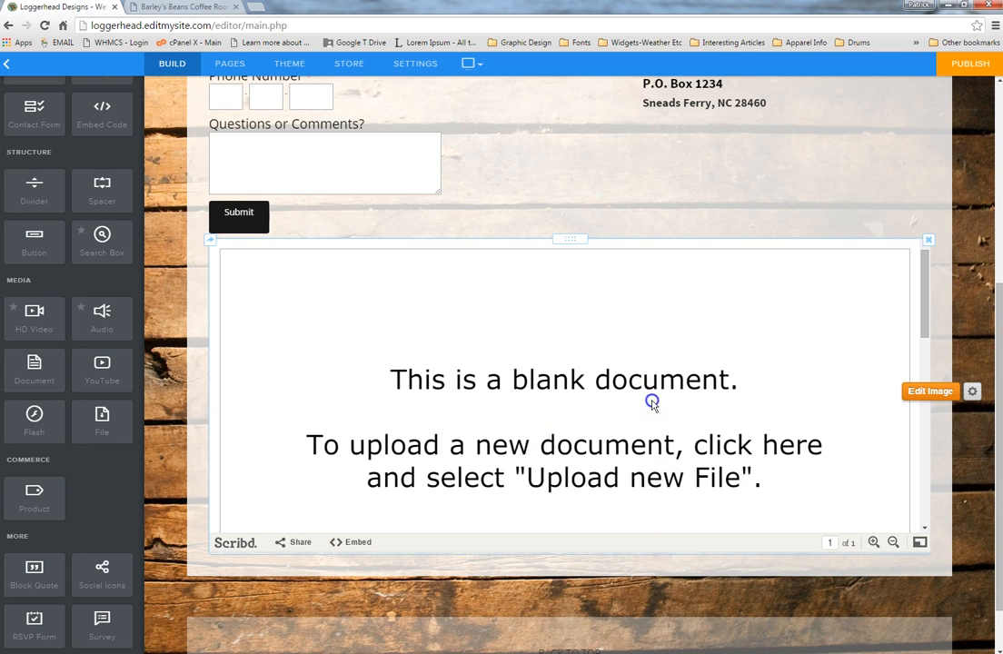
left_click(652, 404)
left_click(497, 137)
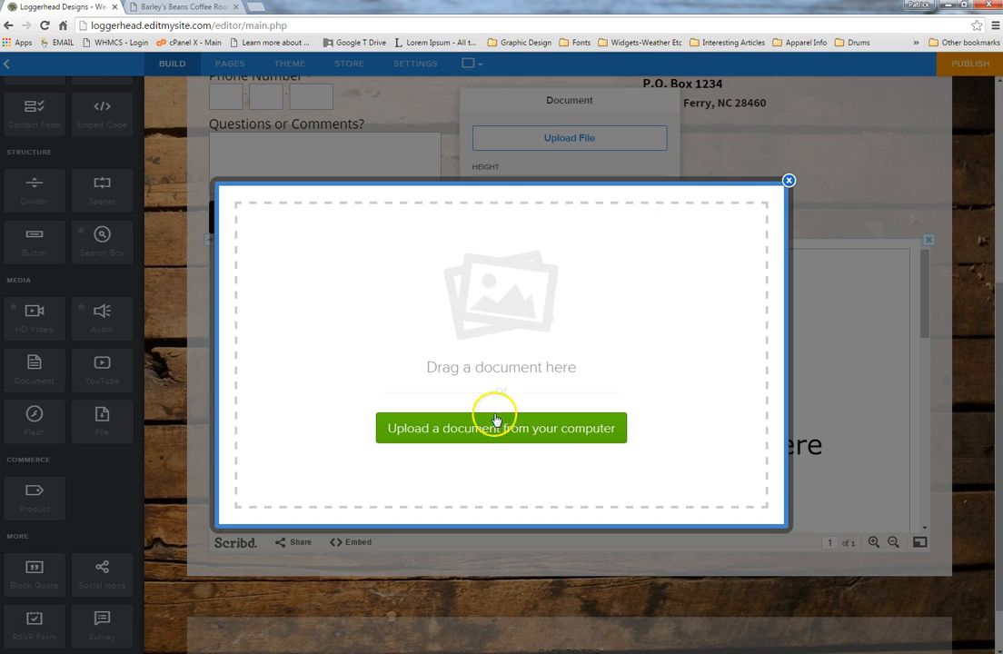
left_click(498, 427)
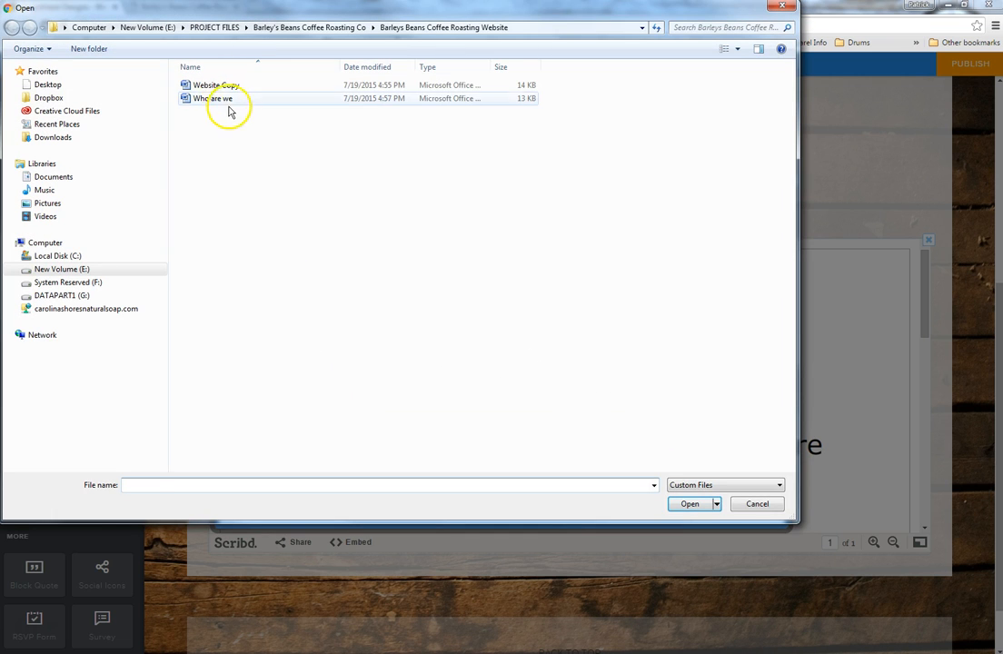
left_click(218, 99)
left_click(686, 504)
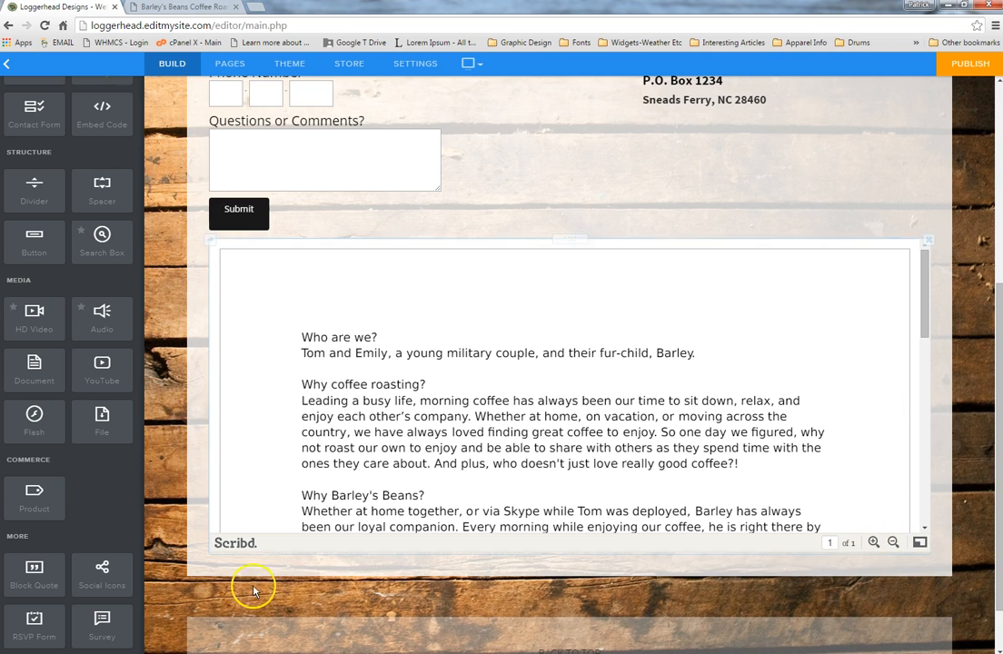
Delete the embedded document viewer below the contact form.
left_click(928, 240)
left_click(903, 201)
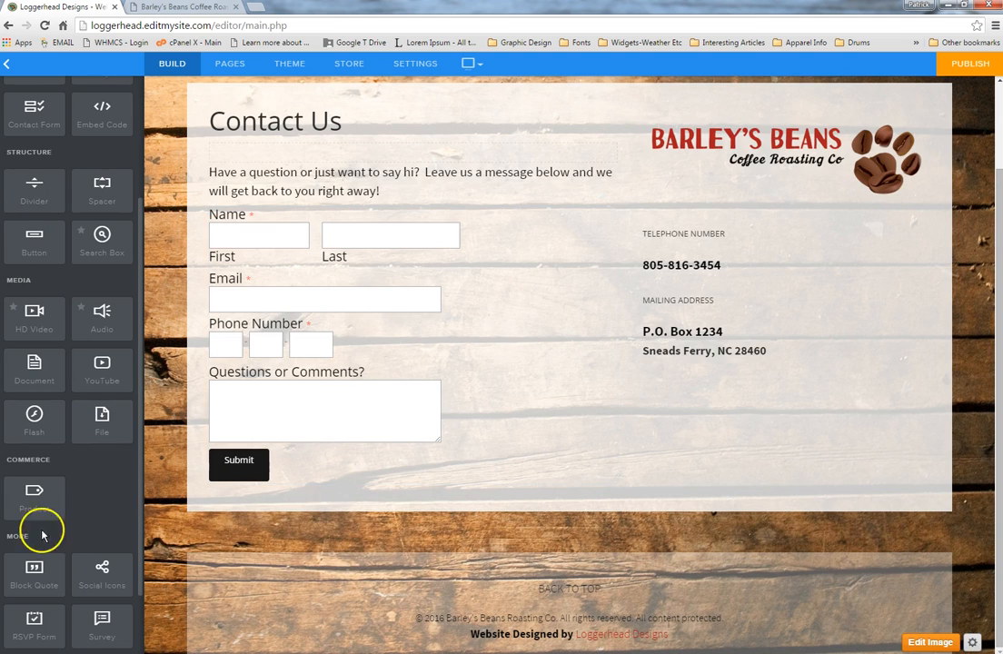
Add a full-width Spacer element below the contact form and stretch it taller.
scroll(76, 231, "up", 2)
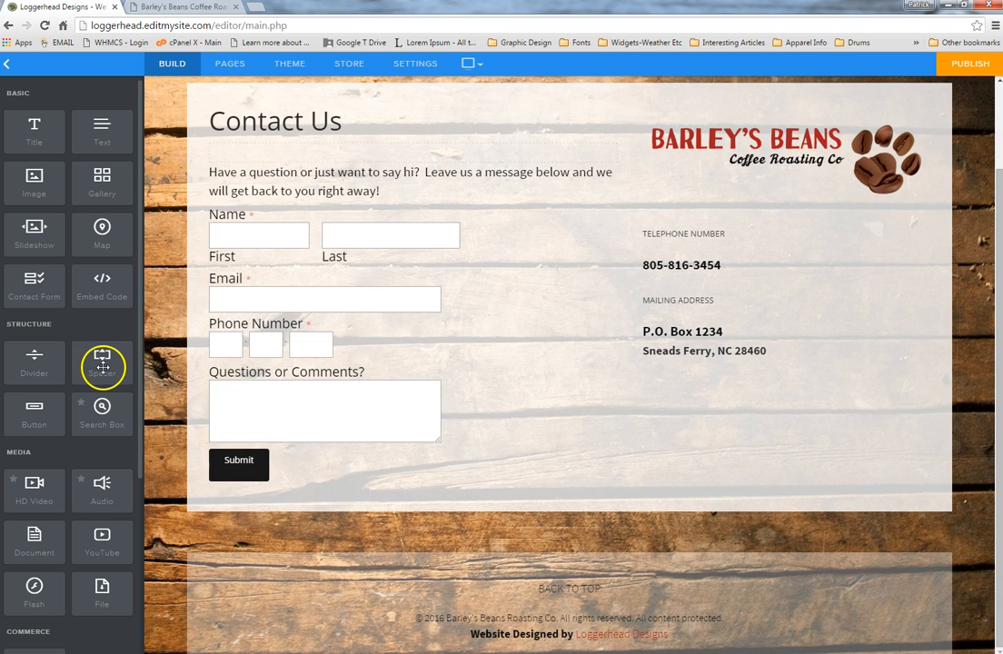
left_click_drag(103, 366, 492, 491)
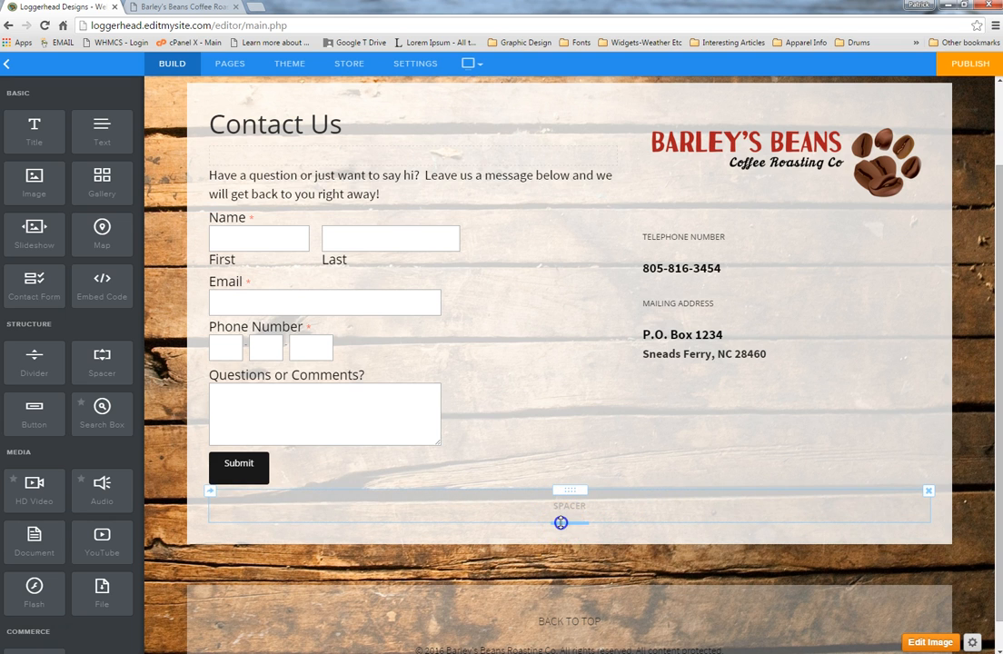
left_click_drag(561, 523, 544, 586)
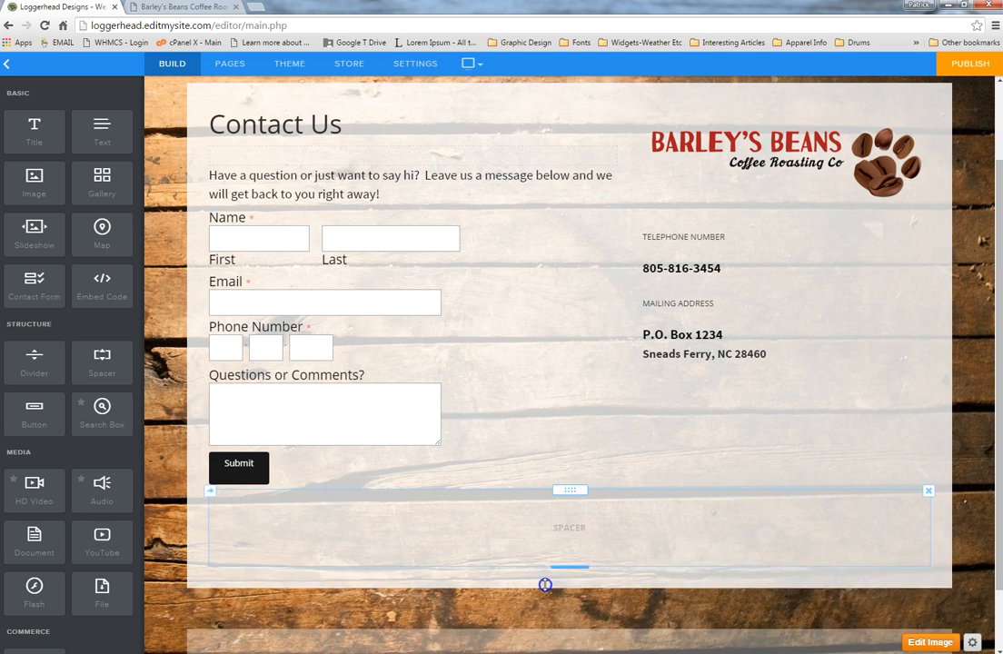
Delete the spacer below the contact form.
left_click(927, 493)
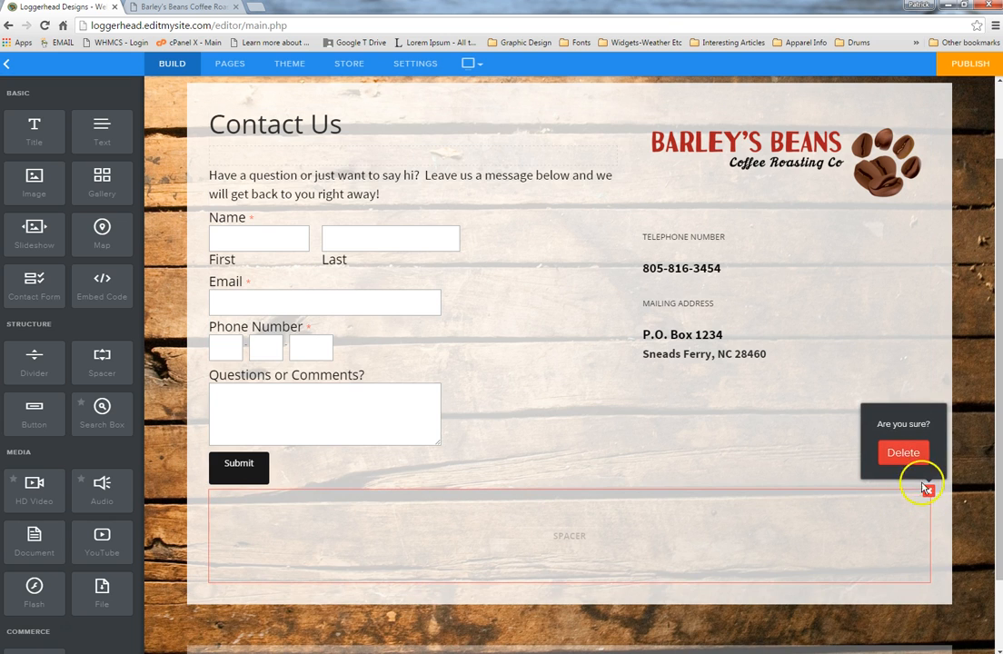
left_click(897, 453)
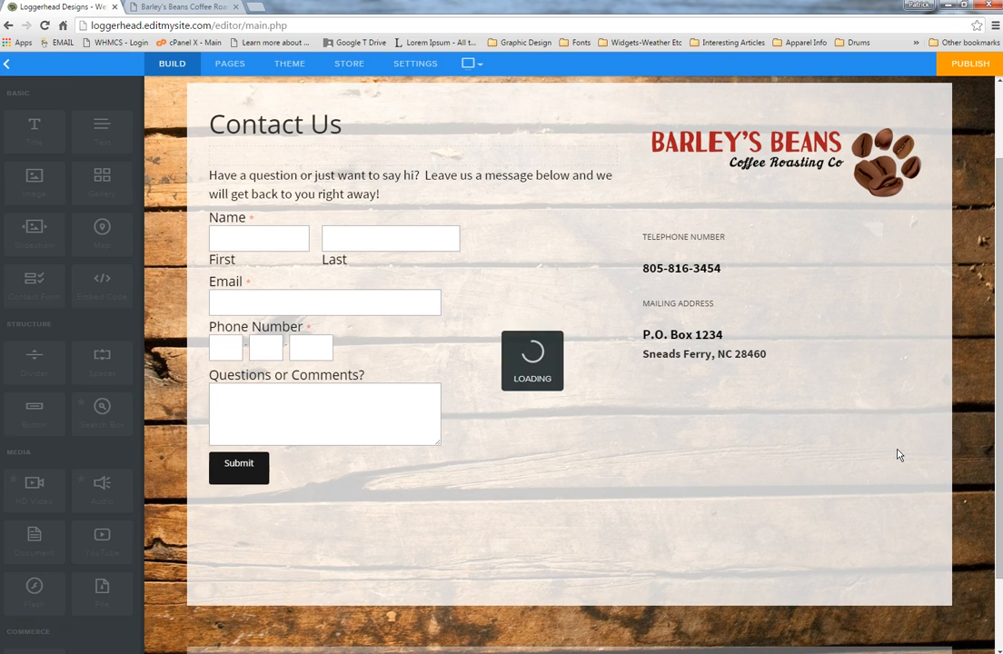
left_click(796, 451)
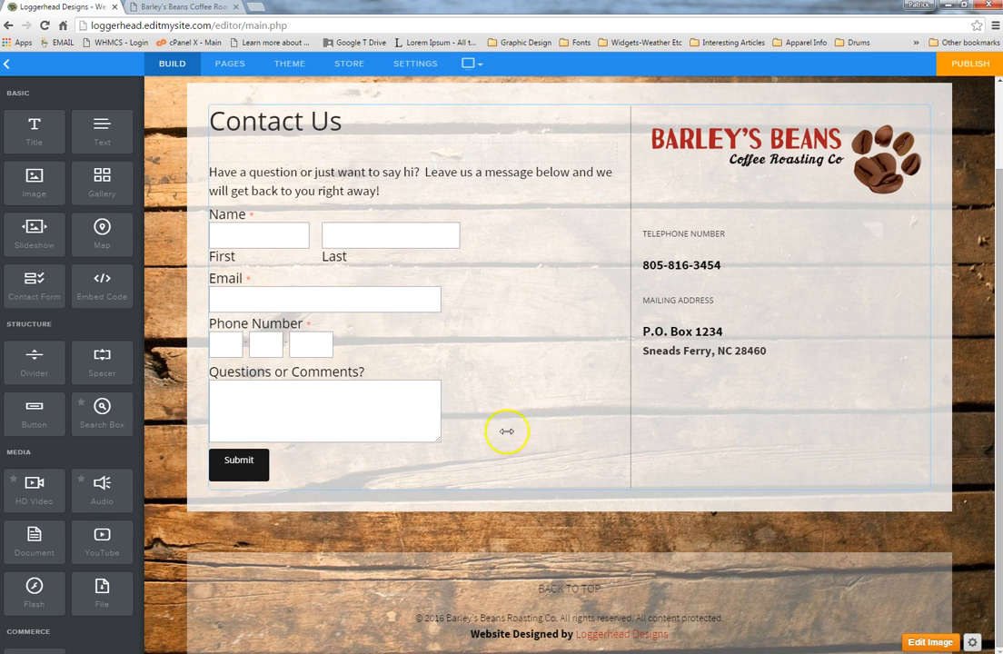
Look over the newsletter sign-up banner on the live home page and the settings of the hidden Newsletter Sign Up page.
scroll(473, 355, "up", 1)
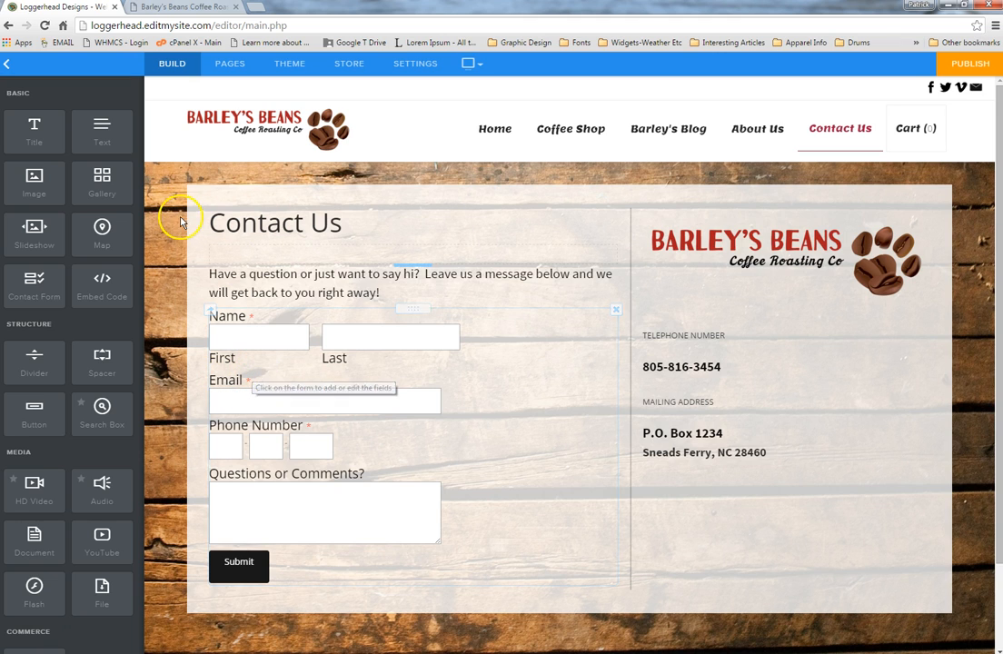
left_click(230, 63)
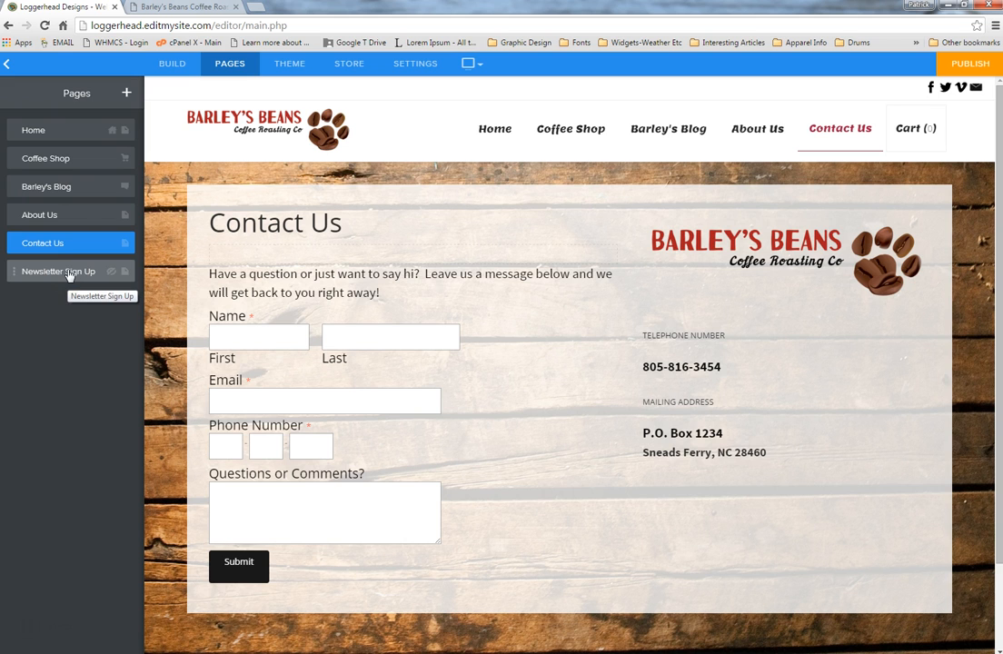
left_click(203, 8)
scroll(520, 574, "down", 4)
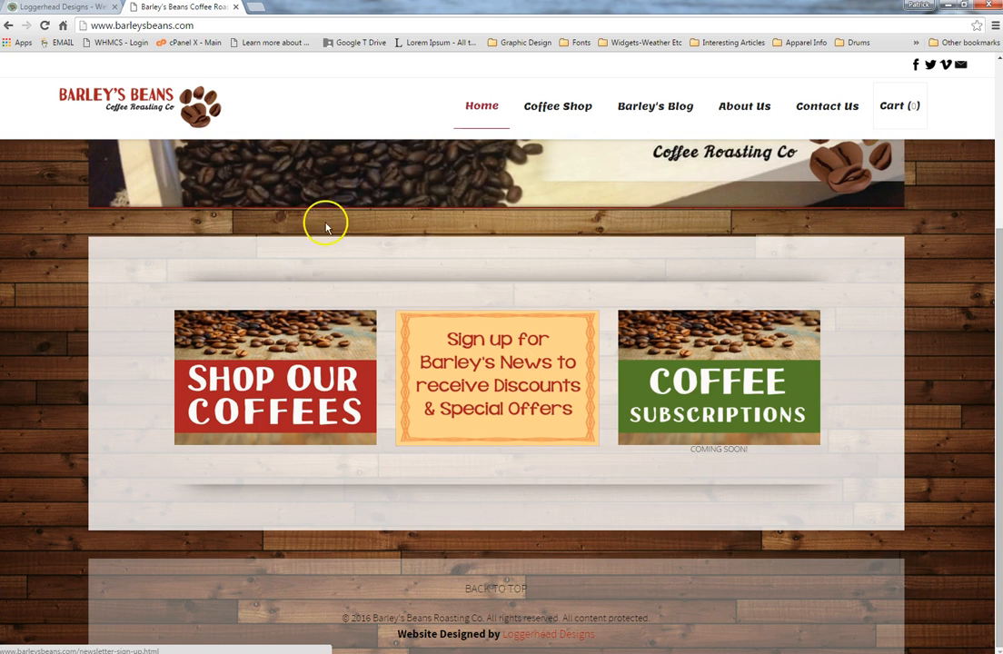
left_click(63, 8)
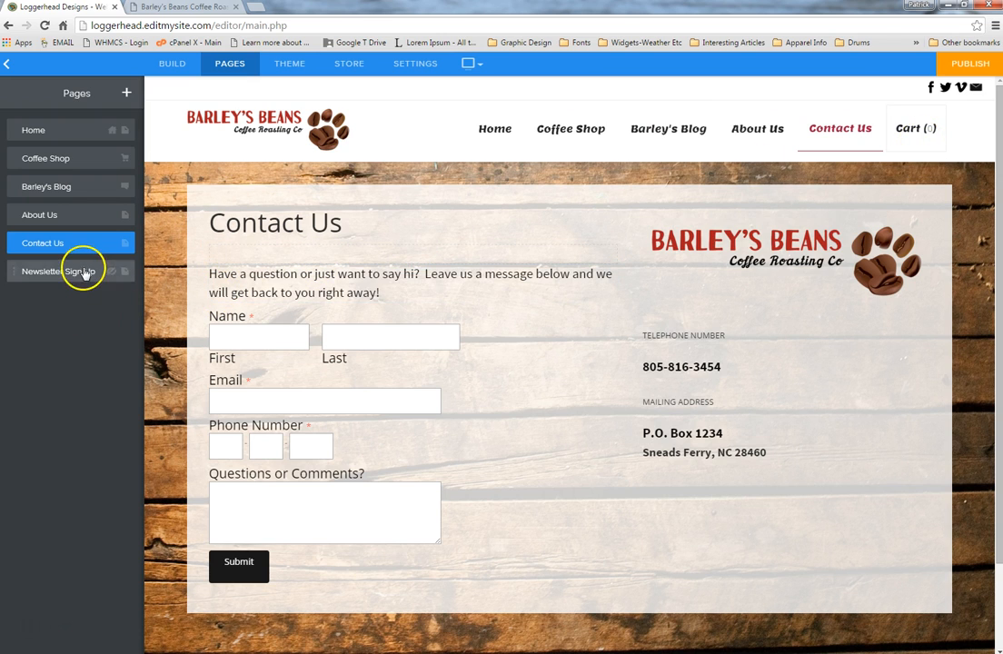
left_click(39, 273)
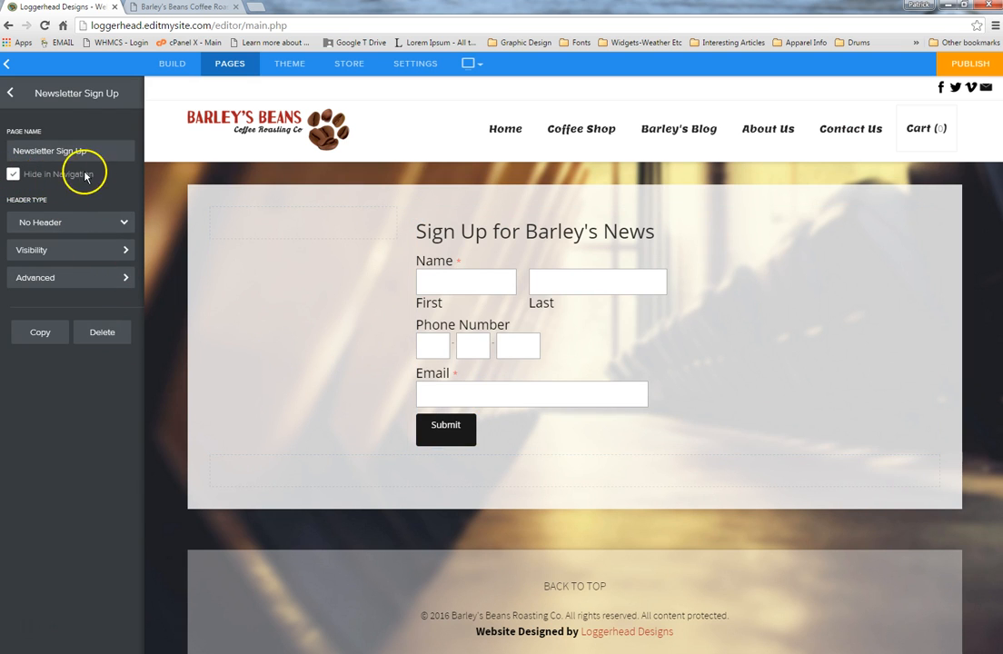
left_click(9, 95)
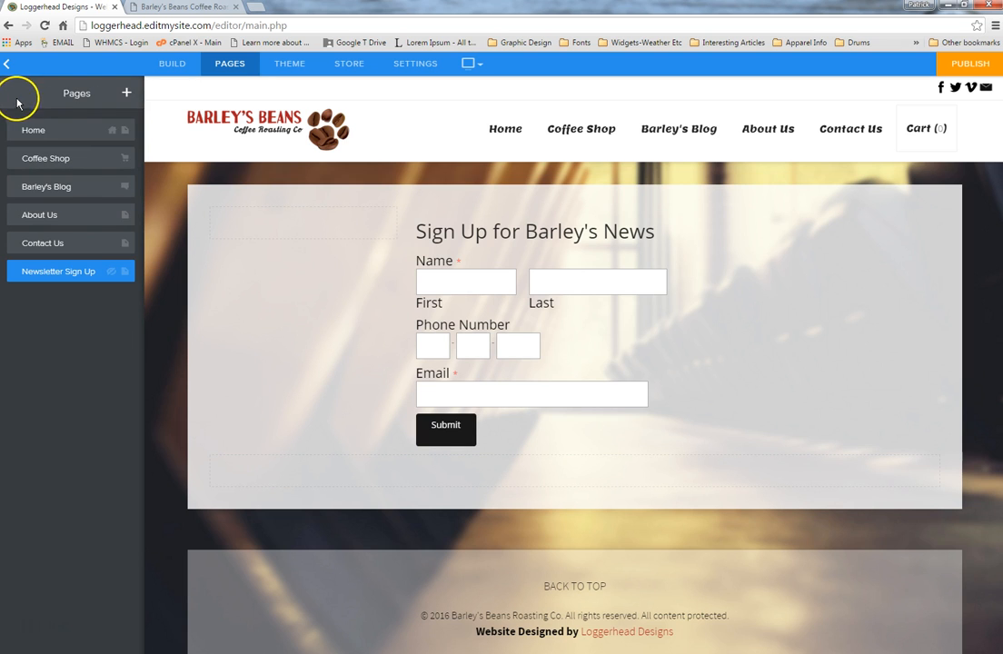
Add a new standard page with the No Header header type and hide it in the navigation.
left_click(126, 94)
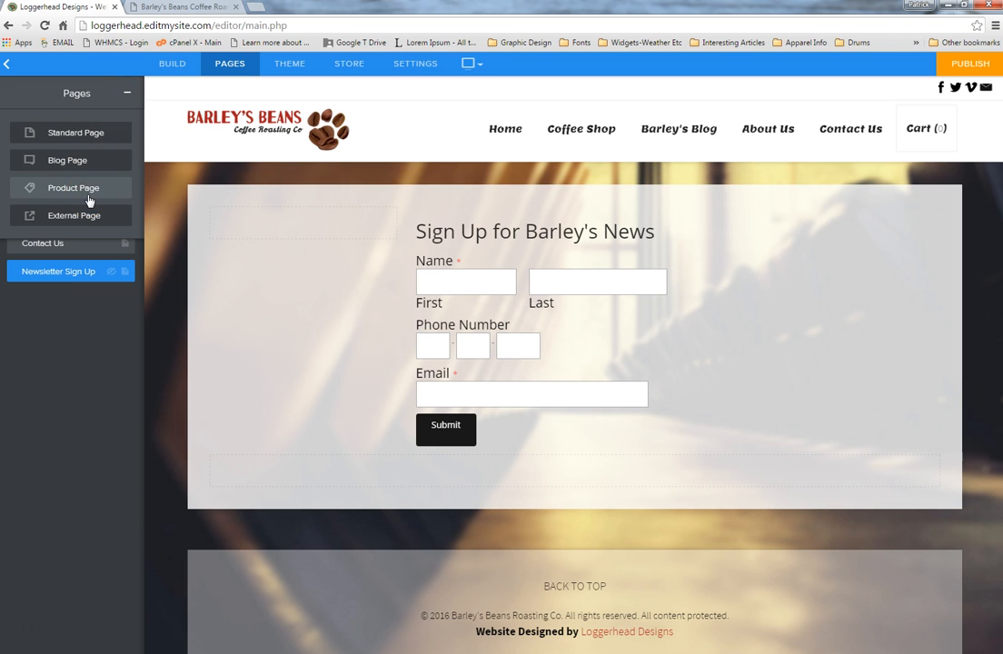
left_click(82, 162)
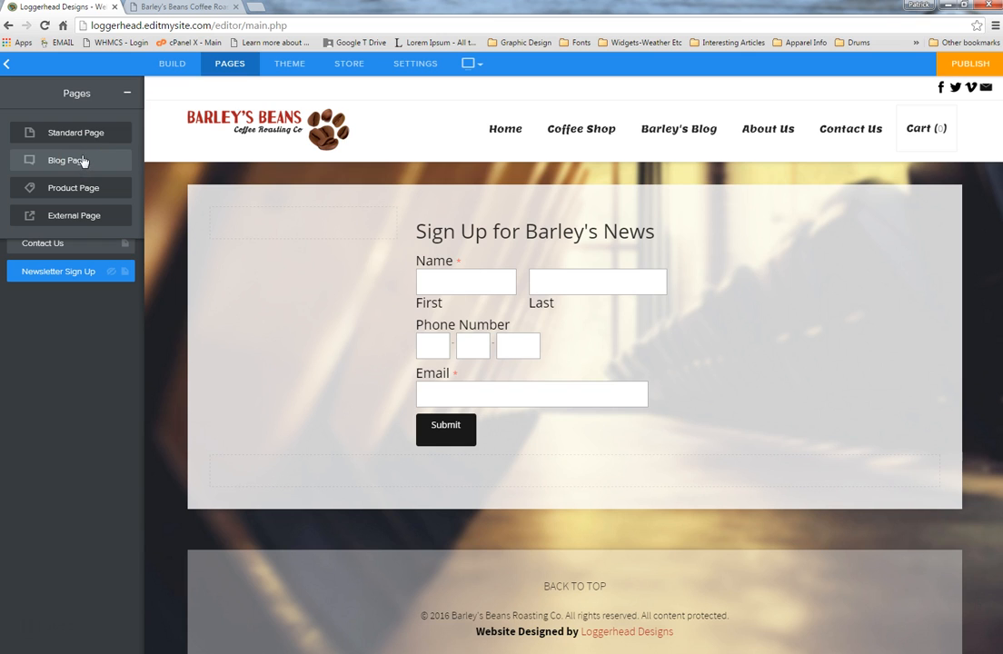
left_click(84, 136)
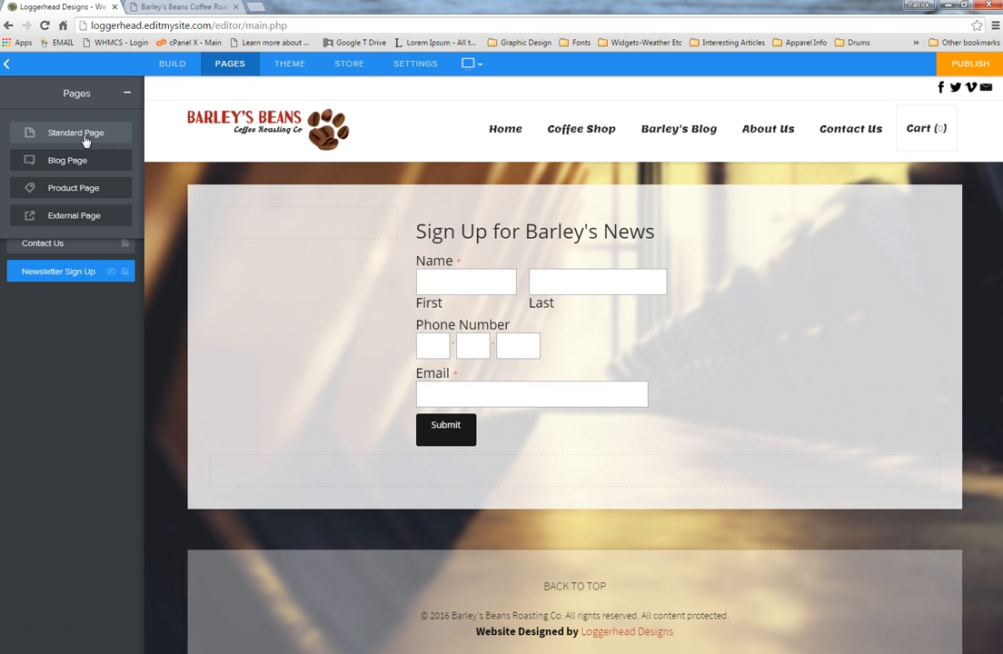
left_click(84, 136)
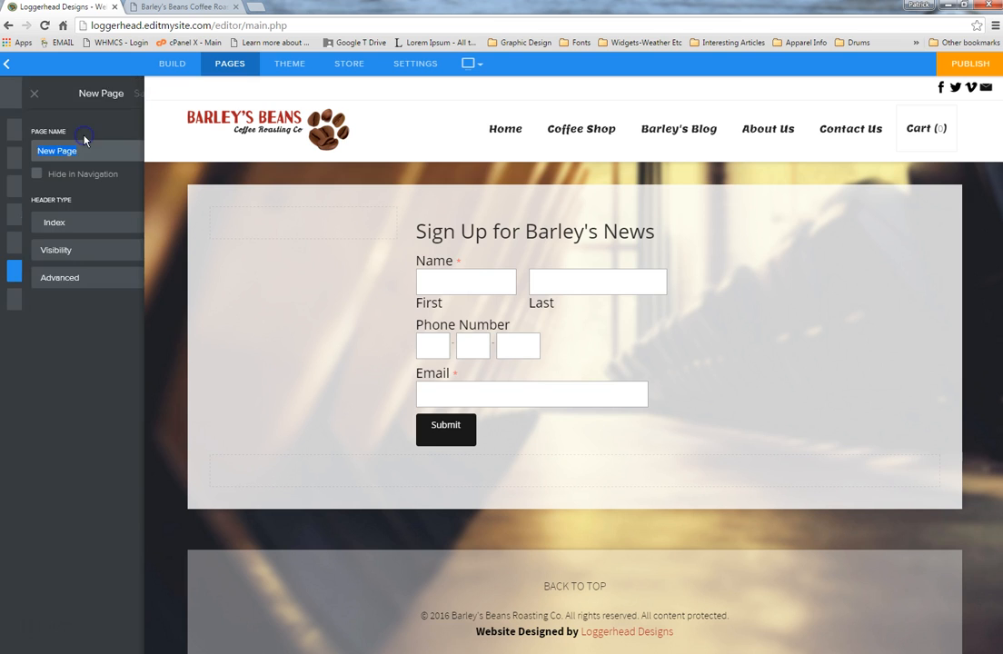
left_click(65, 144)
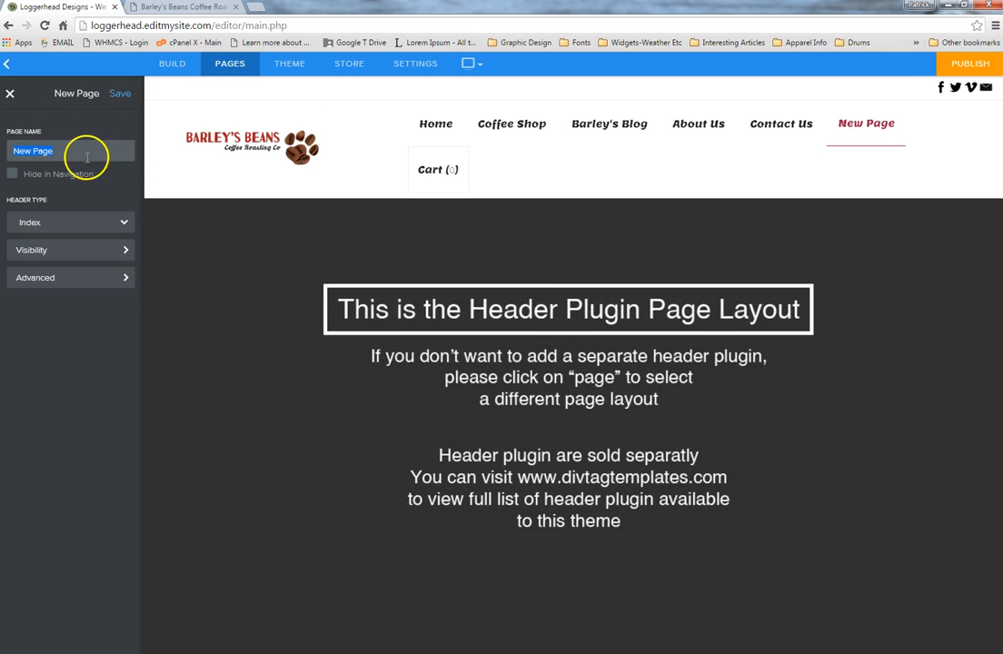
left_click(110, 228)
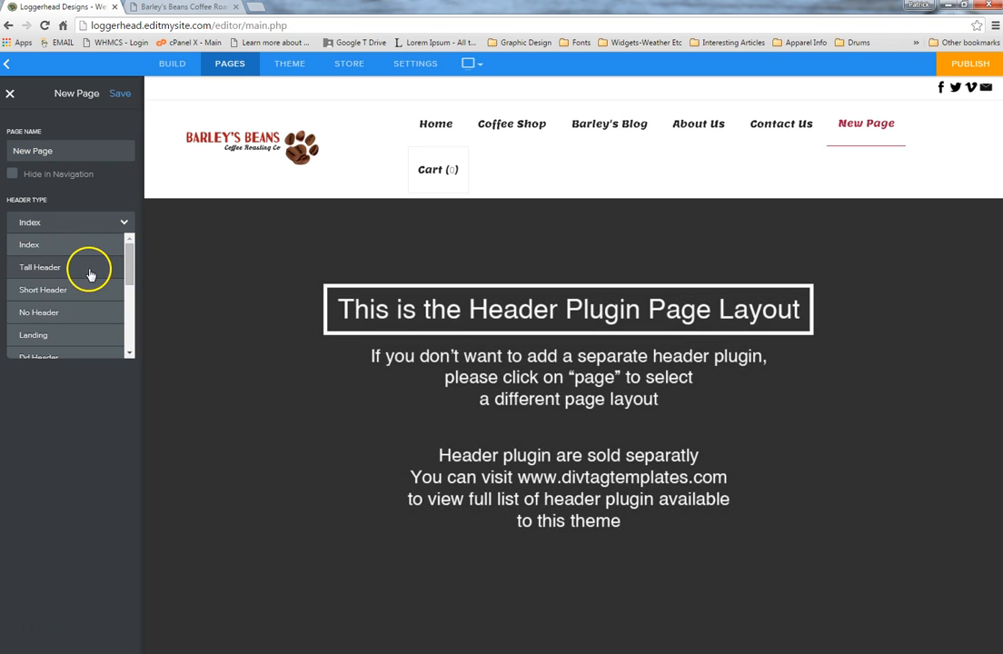
left_click(78, 318)
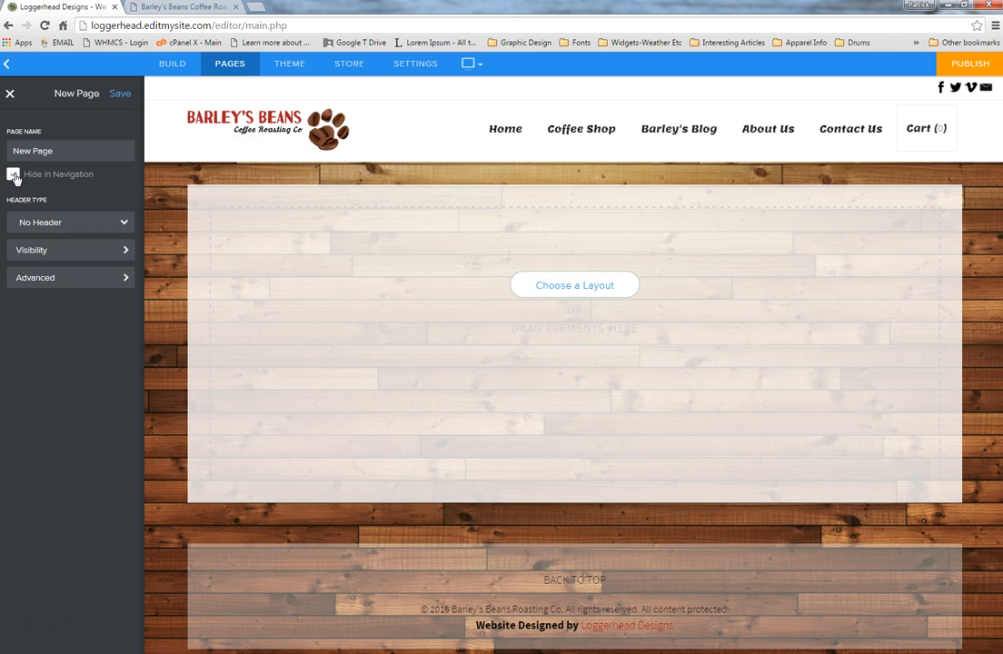
Name the new page sddsfgdfgdfgdfgdfg and save it.
left_click(74, 152)
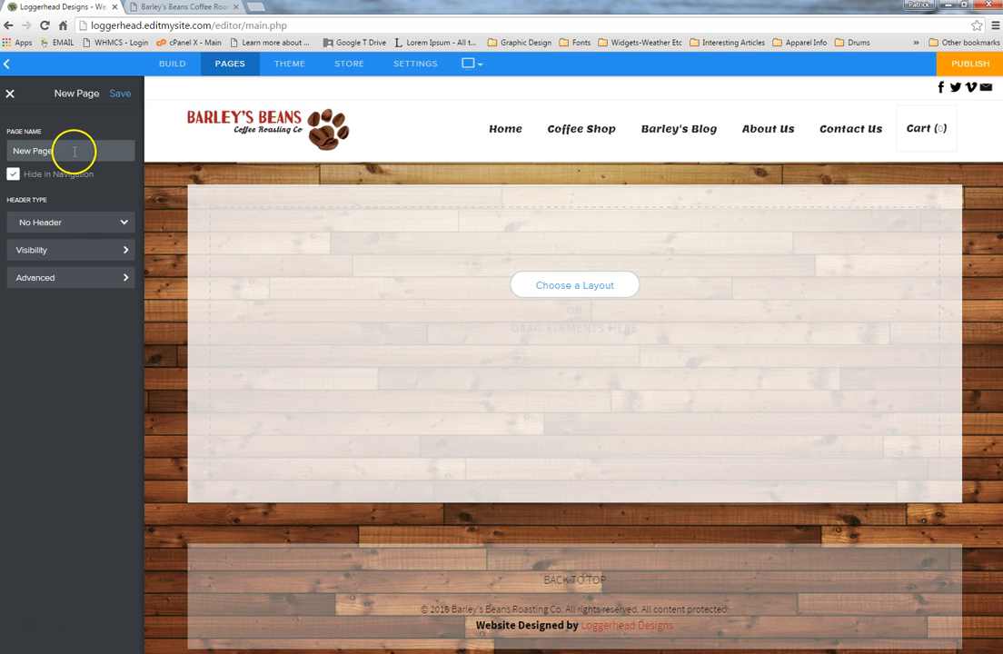
type("sddsfgdfgdfgdfgdfg")
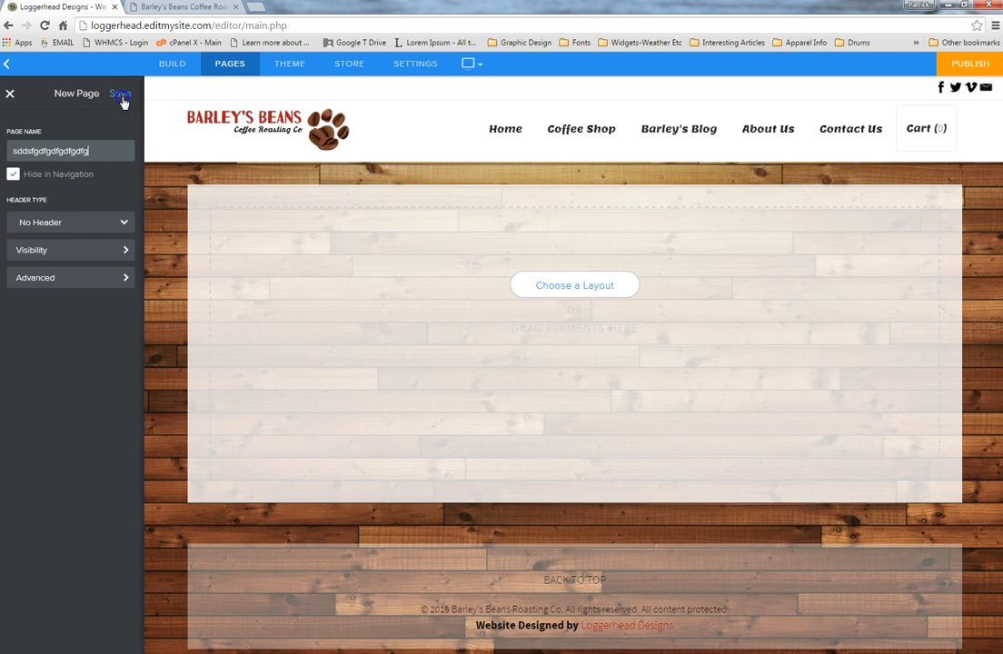
left_click(121, 97)
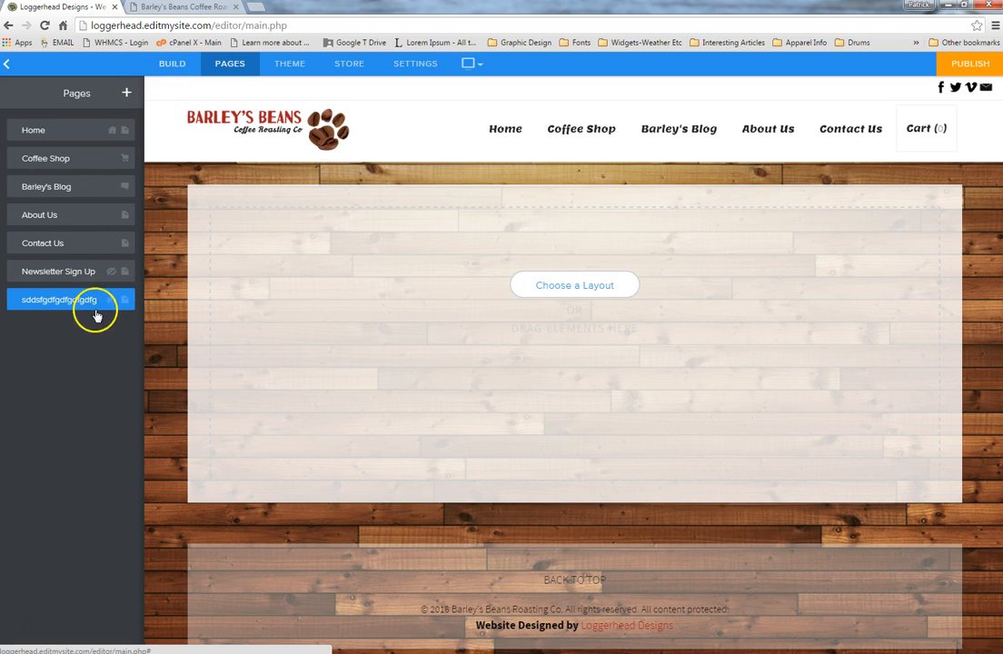
Add a Text element to the blank page with an Image element below it.
left_click(172, 67)
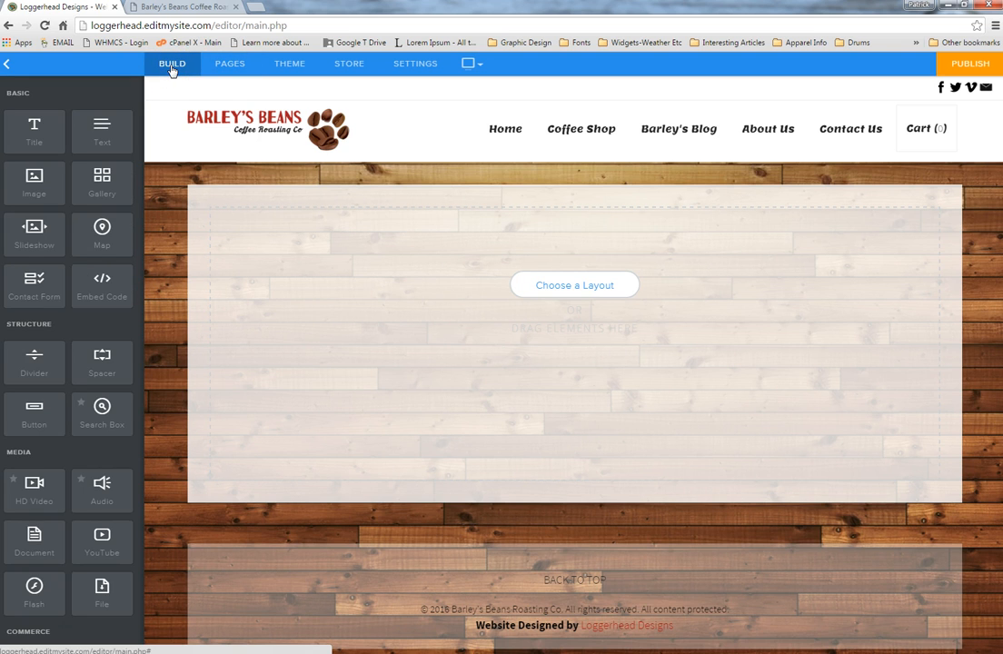
left_click(100, 128)
left_click_drag(100, 128, 298, 320)
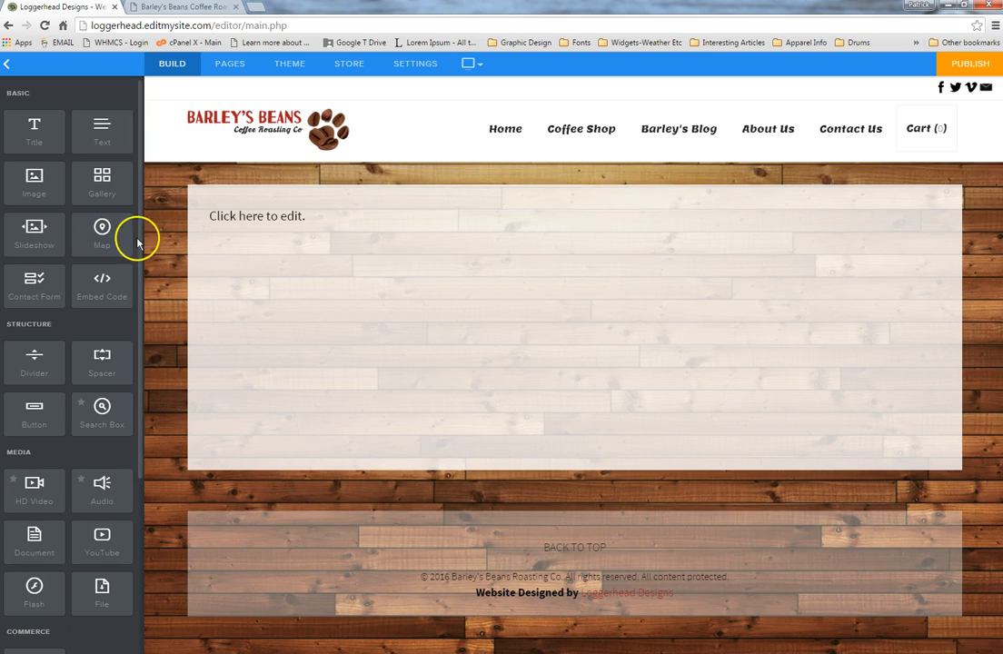
left_click_drag(36, 178, 497, 476)
left_click(234, 119)
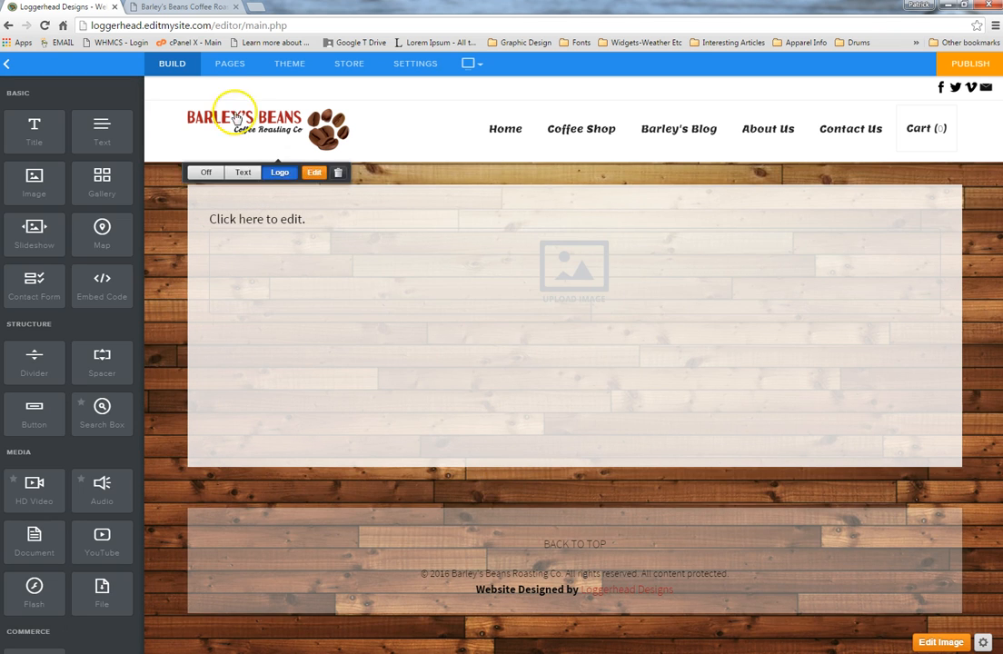
Open the settings of the sddsfgdfgdfgdfgdfg page and delete the page.
left_click(230, 64)
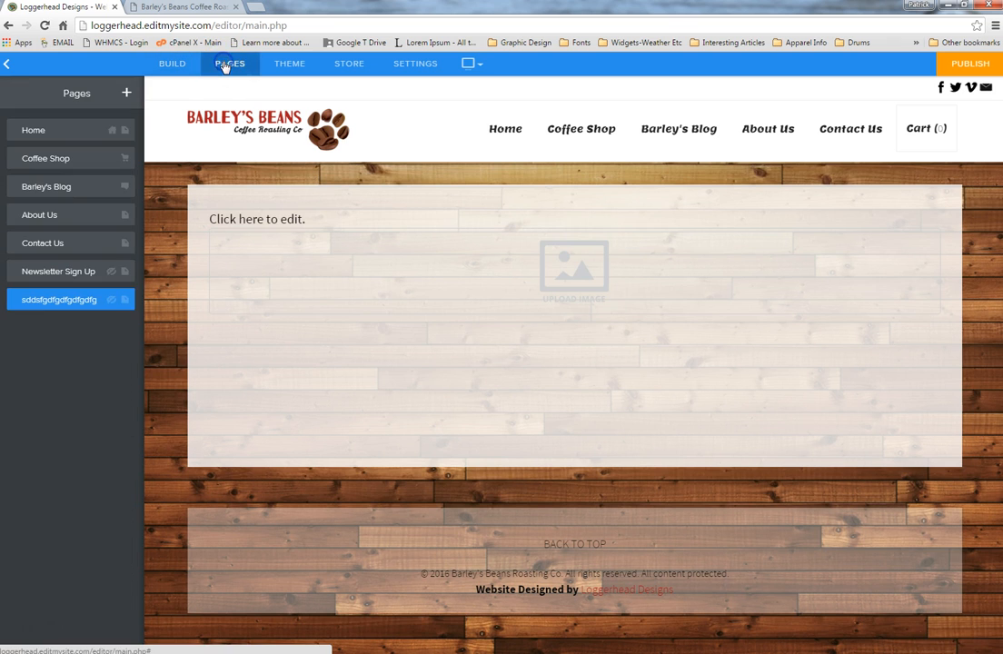
left_click(41, 300)
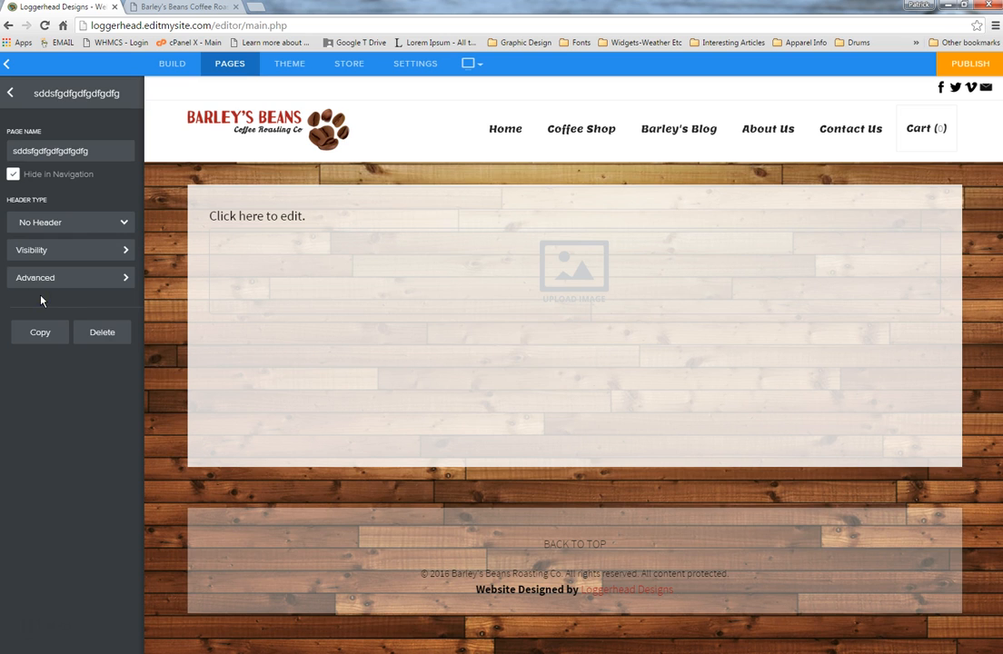
left_click(35, 333)
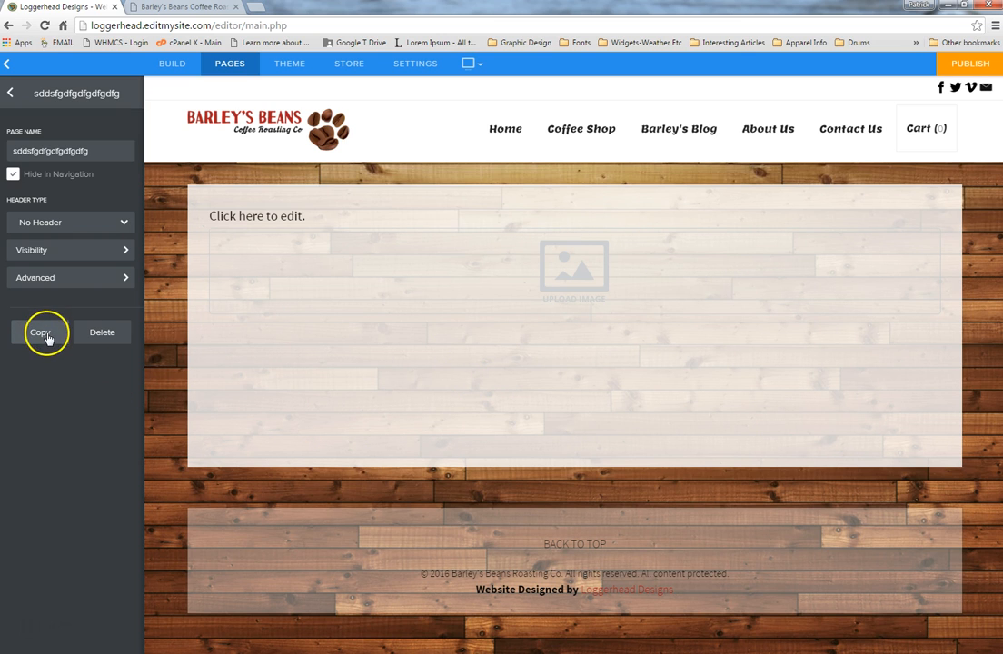
left_click(454, 246)
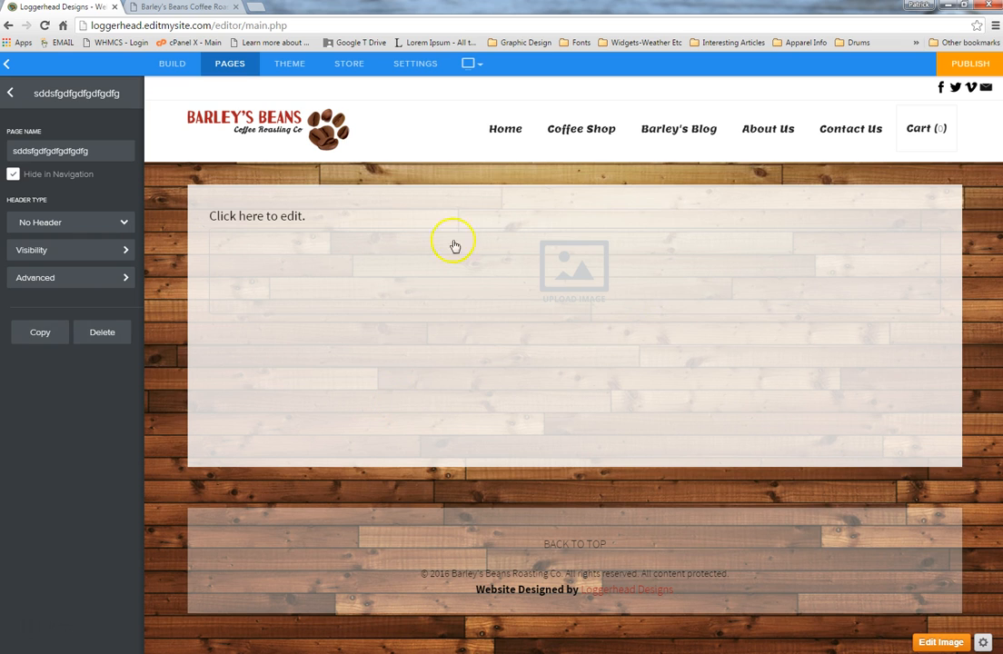
left_click(102, 338)
left_click(455, 394)
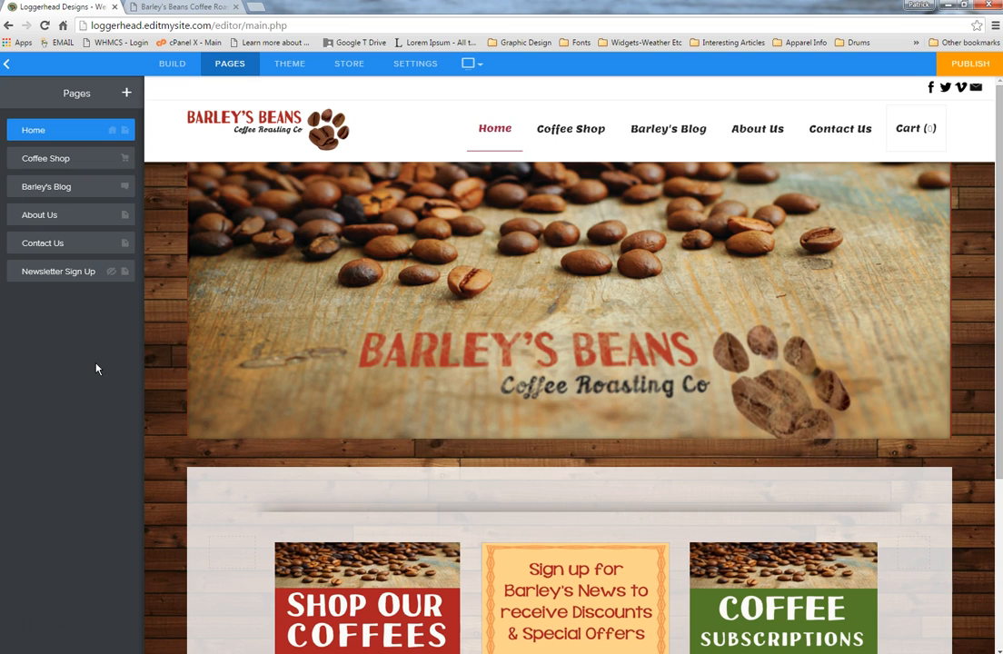
Copy the Shop Our Coffees image from the Home page to the About Us page.
left_click(117, 428)
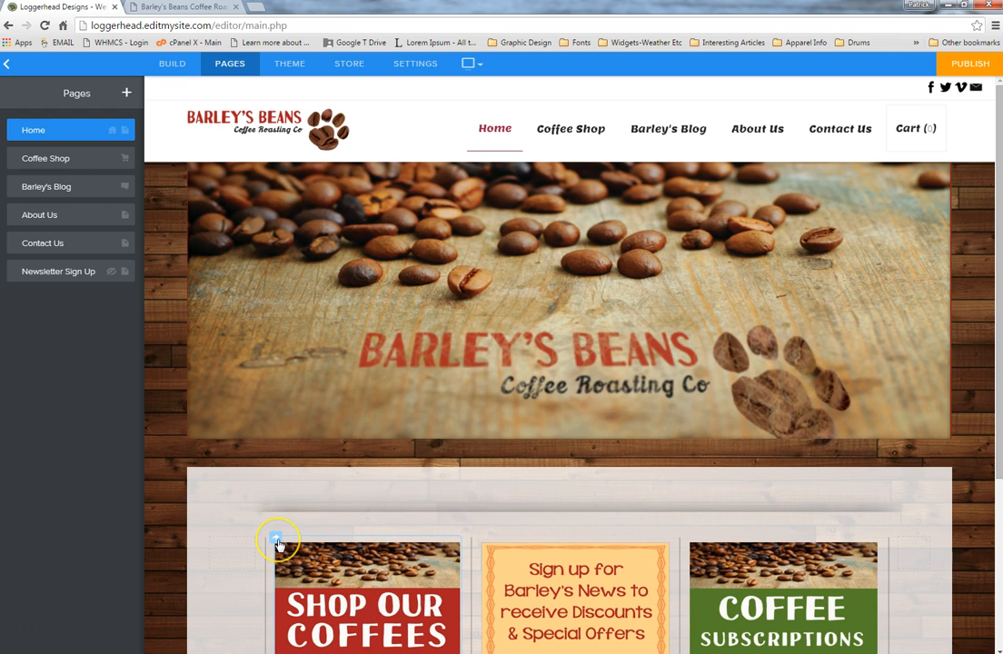
left_click(277, 543)
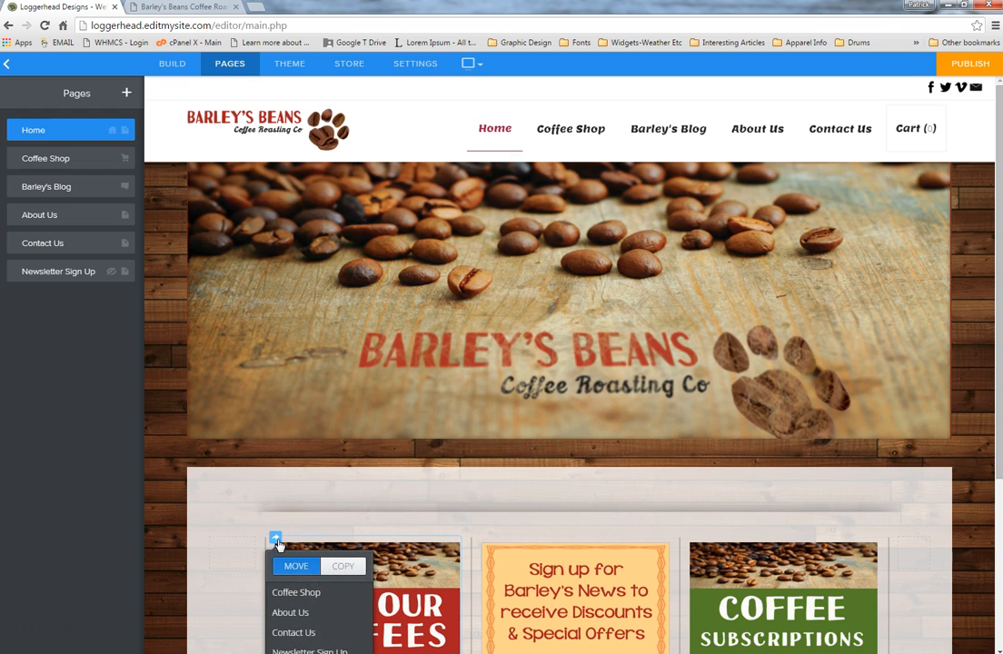
scroll(327, 572, "down", 3)
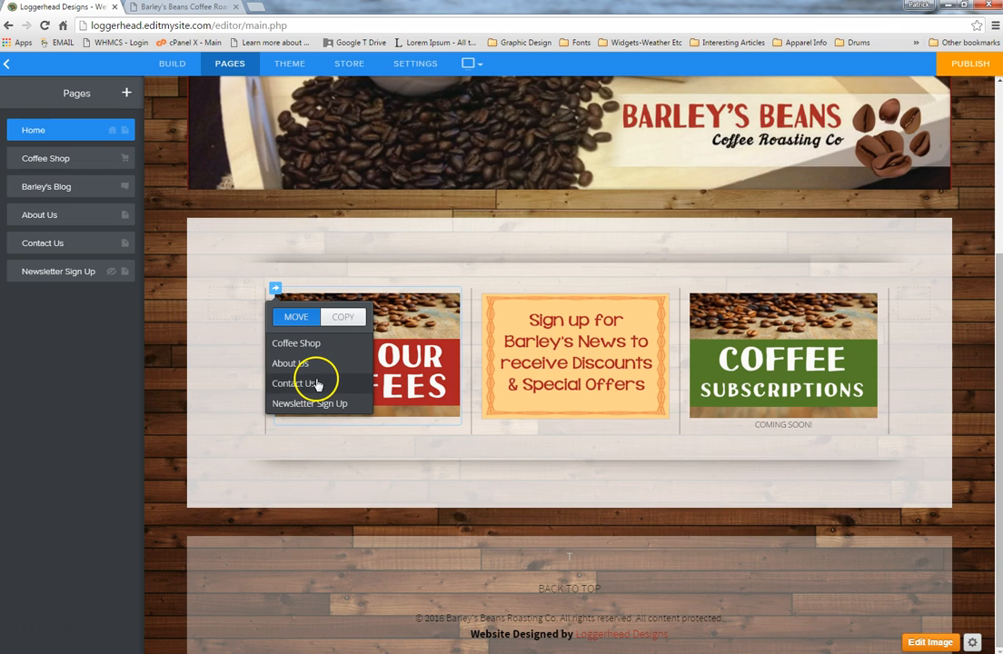
left_click(342, 320)
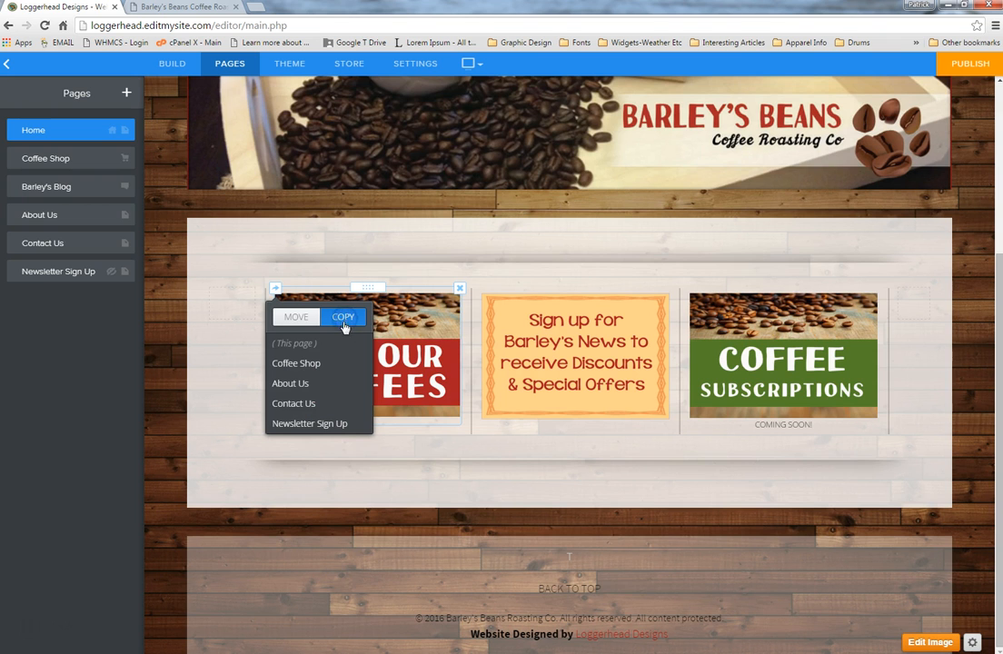
left_click(292, 385)
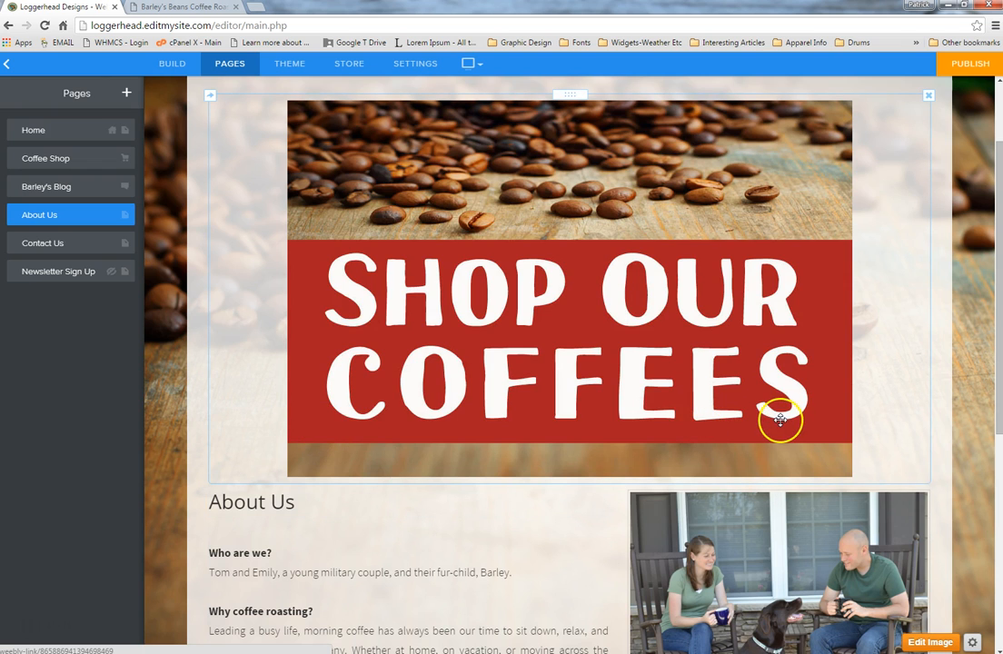
Delete the copied Shop Our Coffees image from the About Us page.
scroll(775, 414, "up", 2)
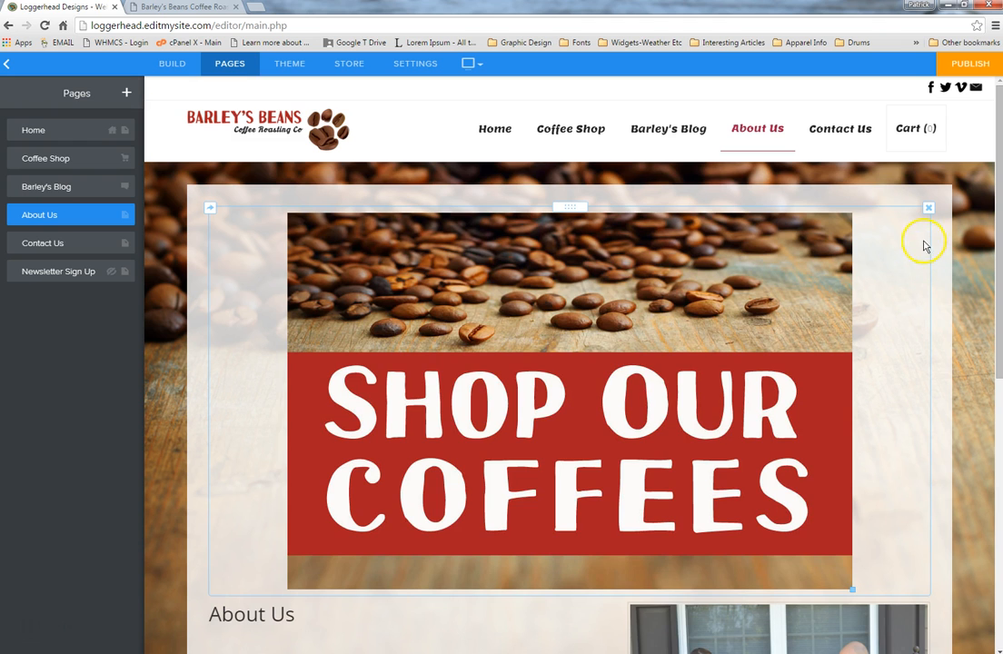
left_click(928, 208)
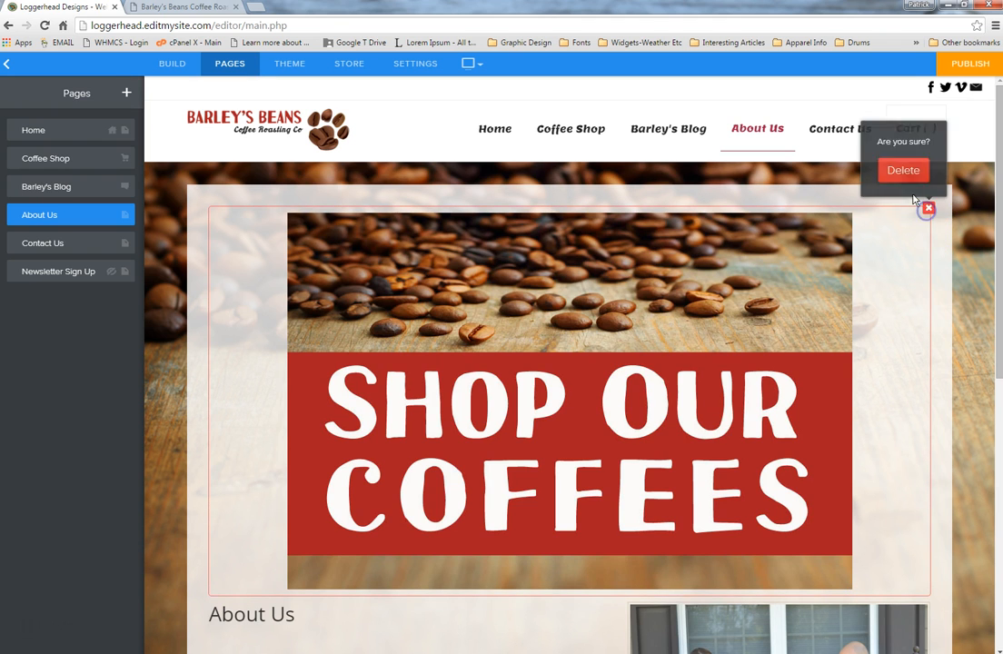
left_click(904, 172)
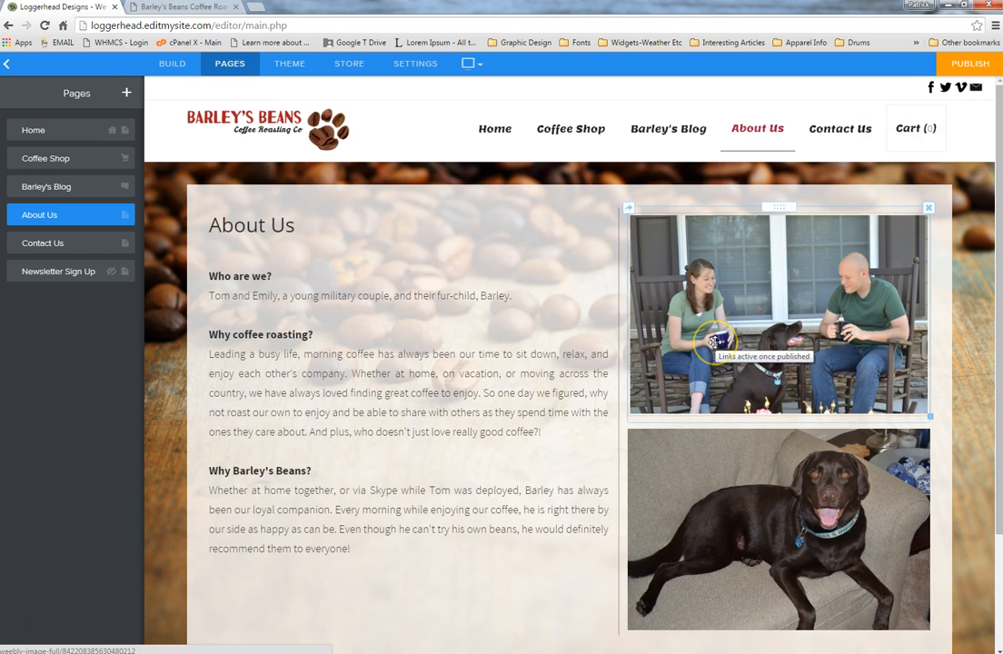
Open the Barley's Blog page and start a new post titled TEST FEB.
left_click(662, 136)
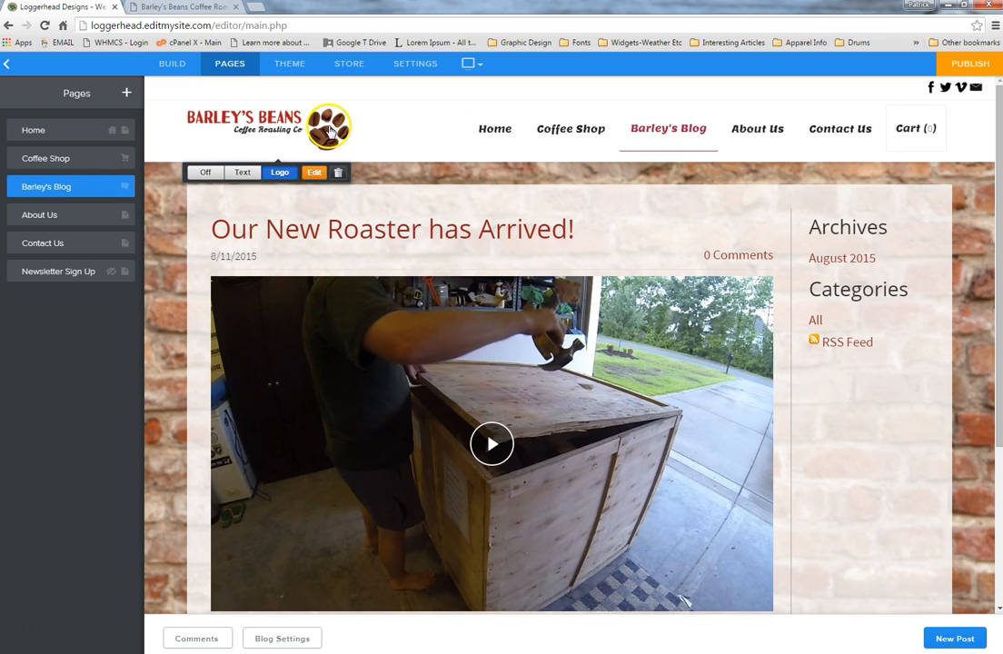
left_click(172, 65)
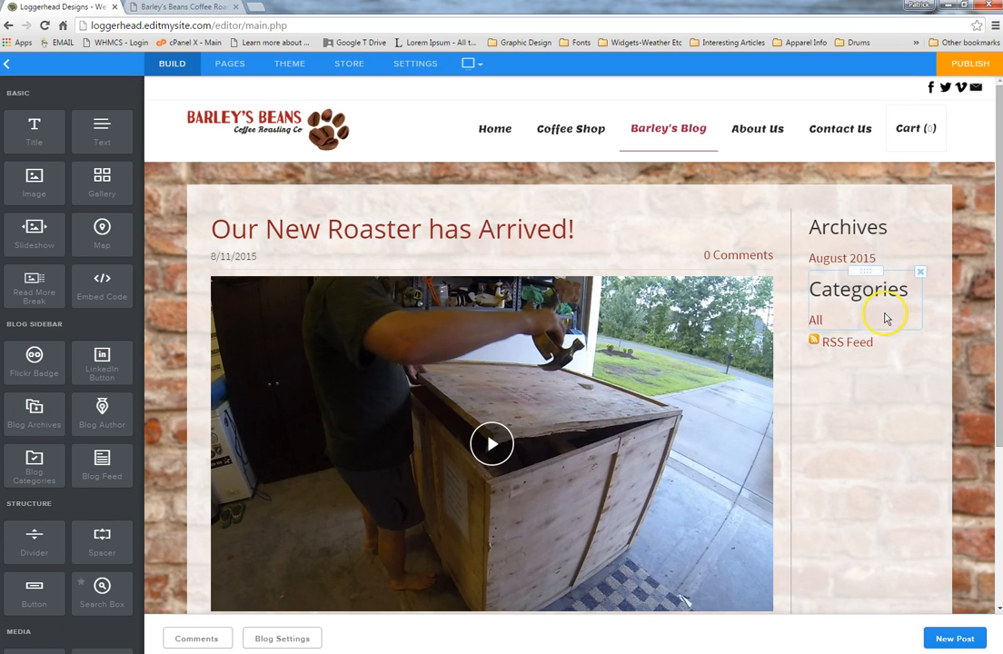
left_click(103, 474)
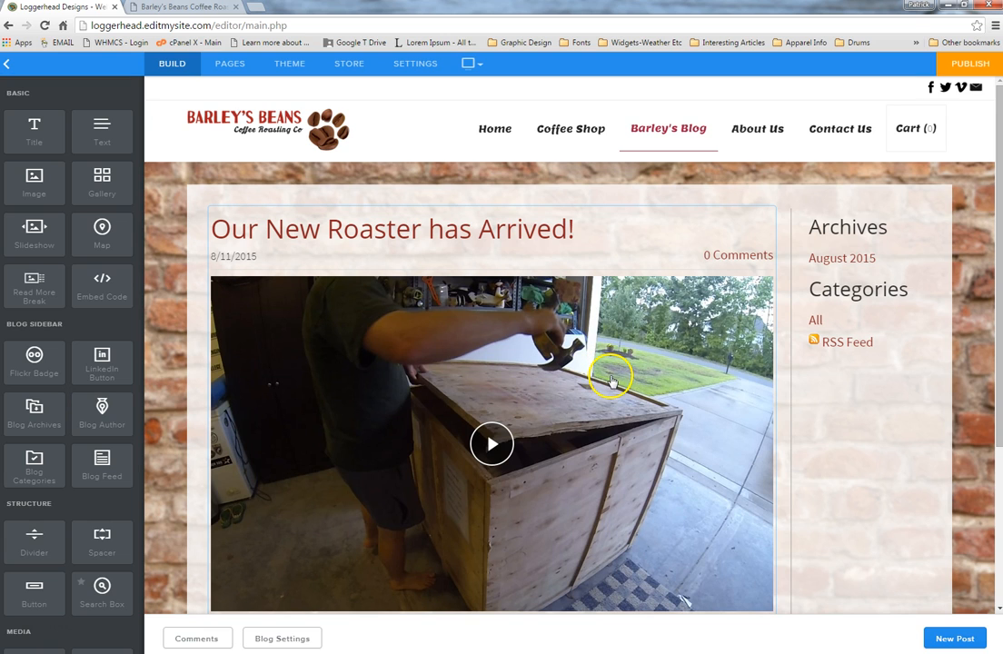
left_click(949, 639)
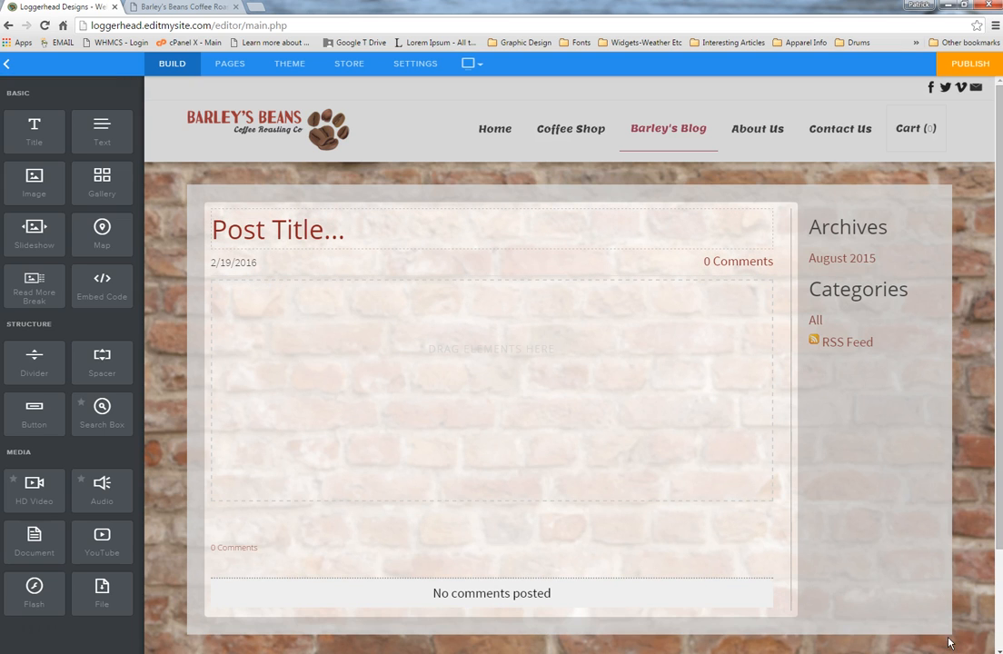
left_click(495, 237)
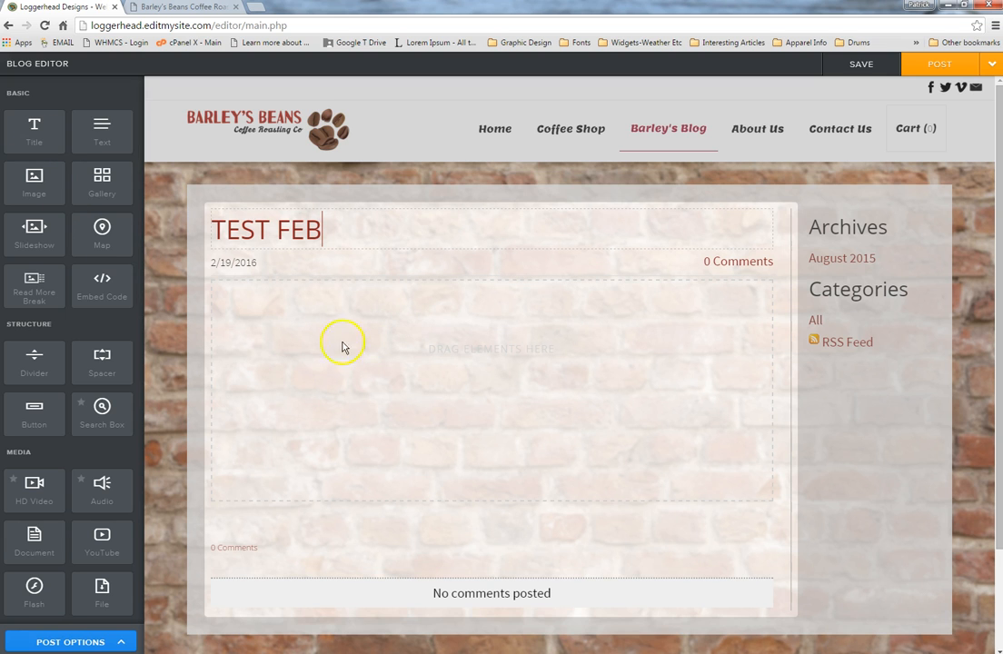
Add a Text element to the TEST FEB post body and fill it with the copied Lorem ipsum paragraphs.
left_click_drag(101, 130, 484, 277)
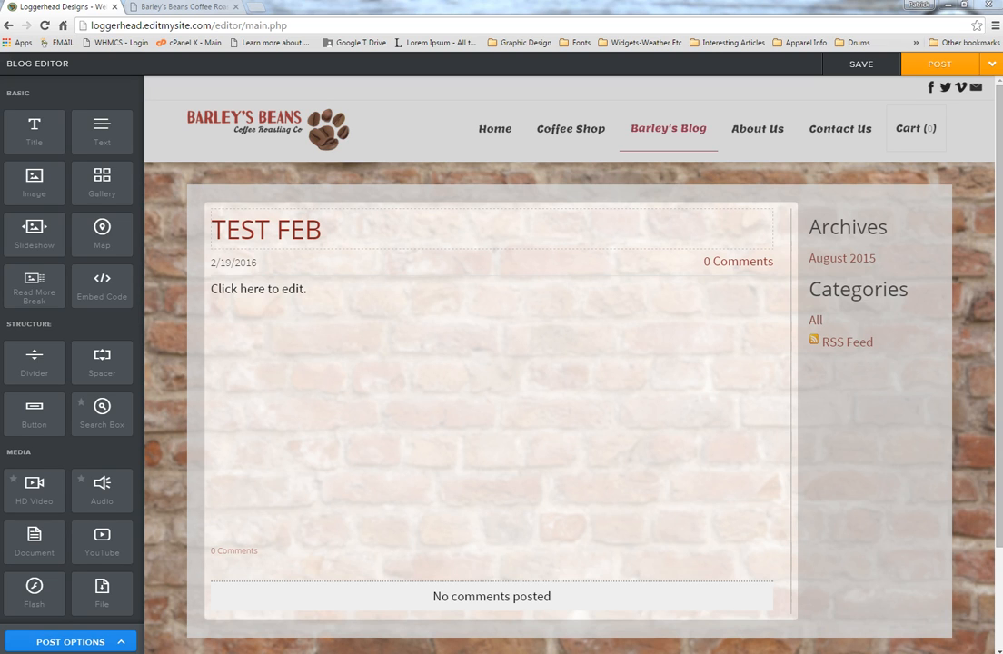
left_click(294, 288)
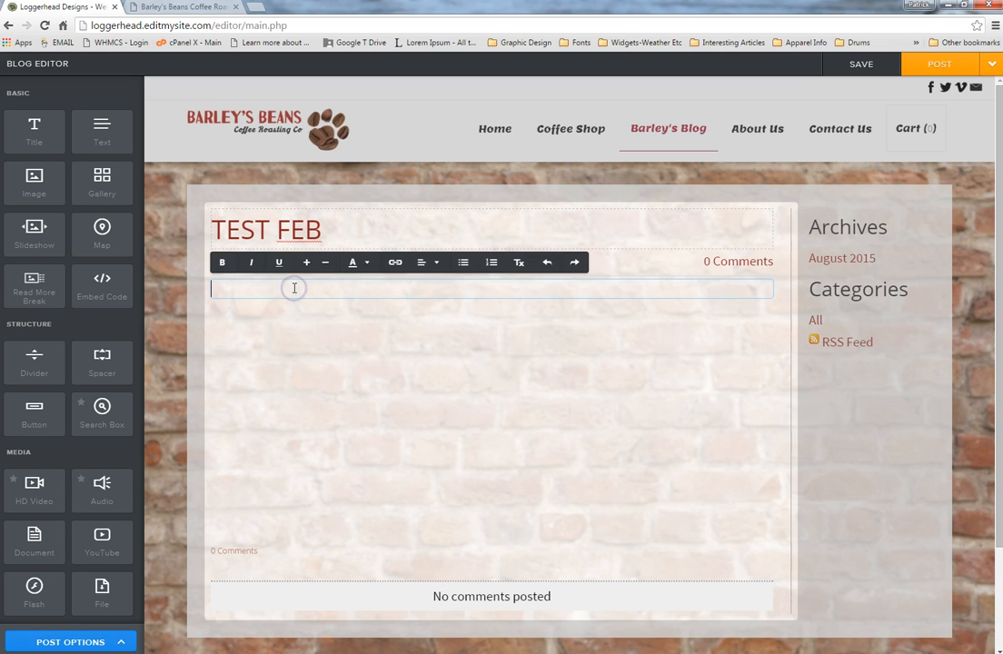
key("ctrl+v")
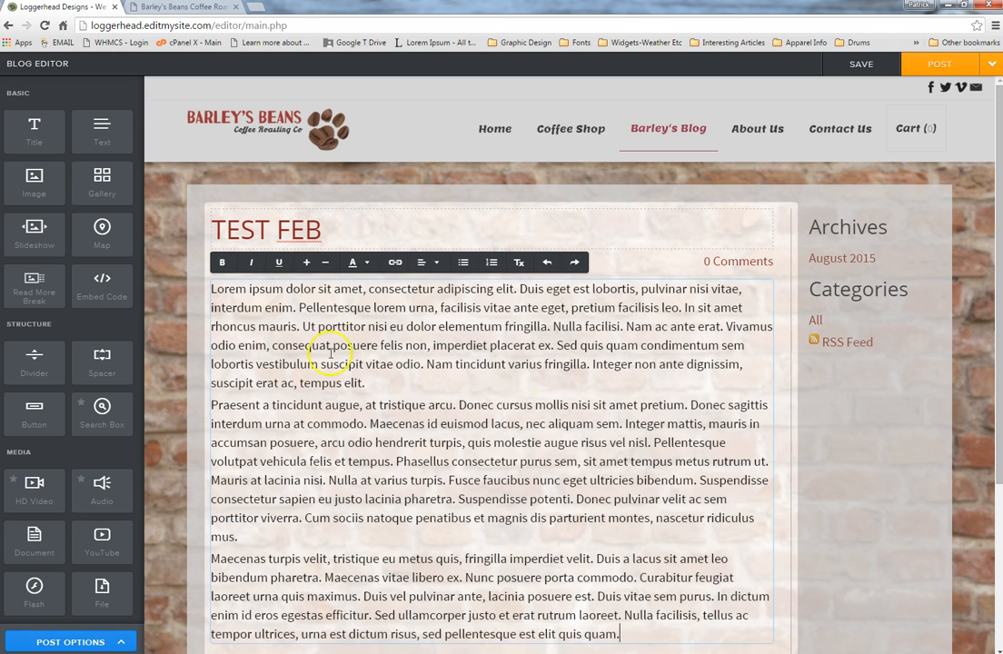
Place an image at the start of the post's text and upload the roasted rwanda photo into it.
left_click_drag(60, 190, 382, 338)
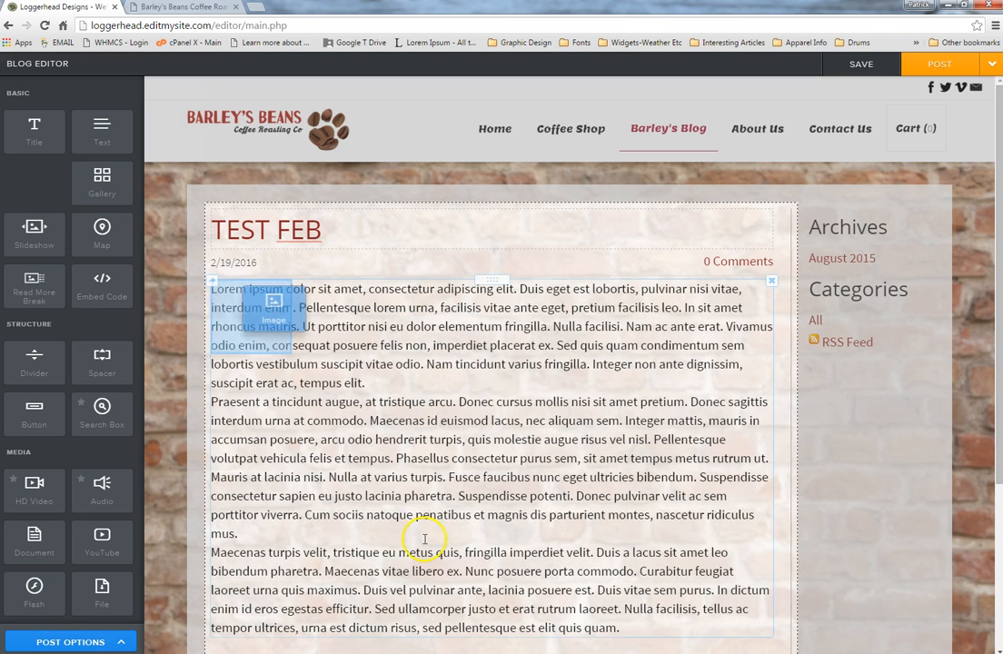
left_click(276, 351)
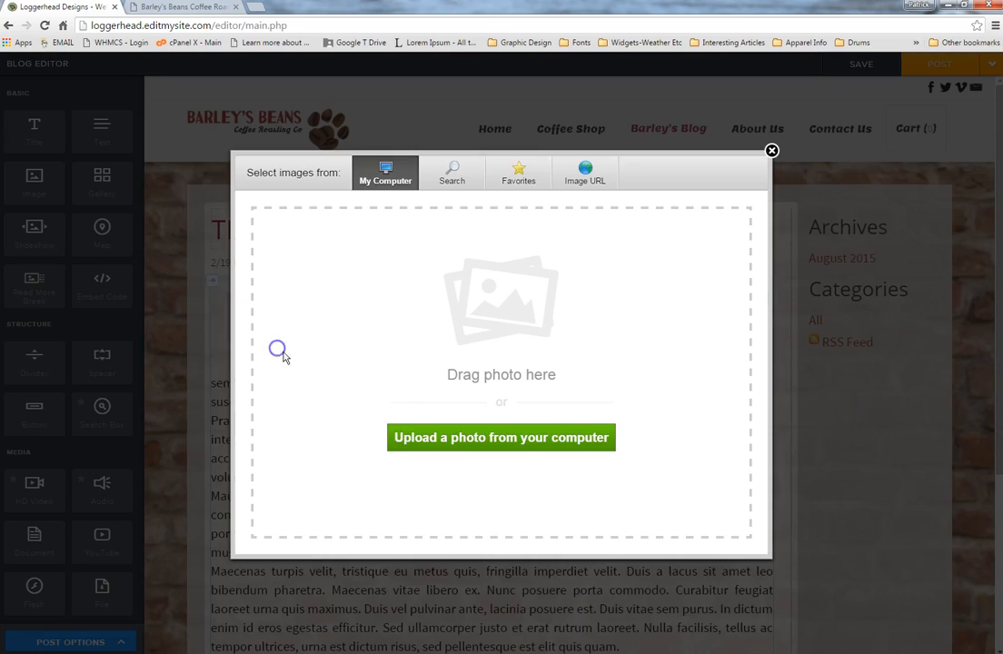
left_click(476, 438)
left_click(758, 284)
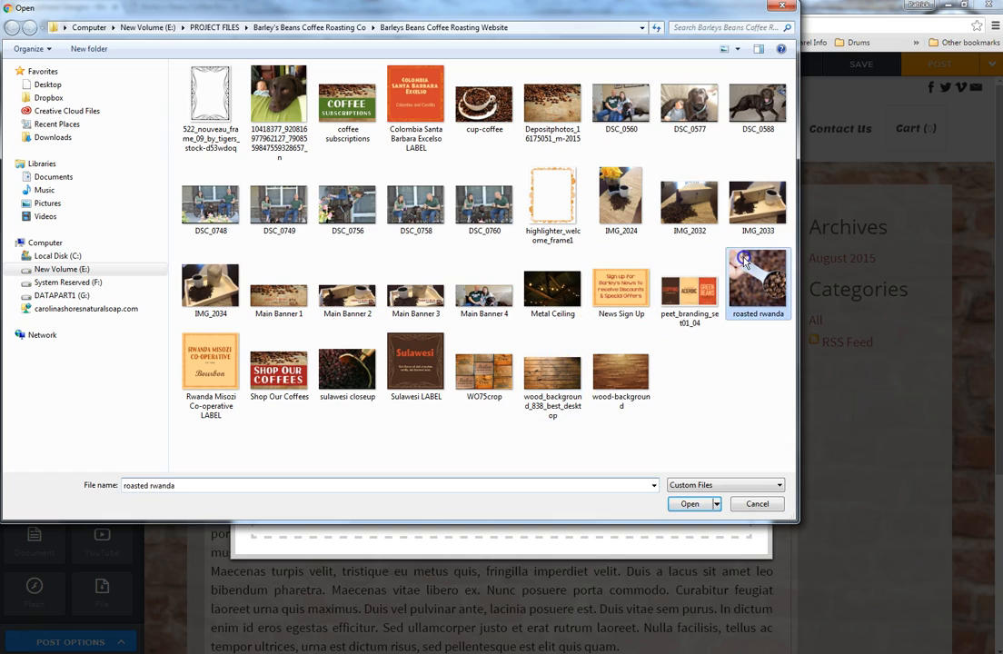
left_click(698, 504)
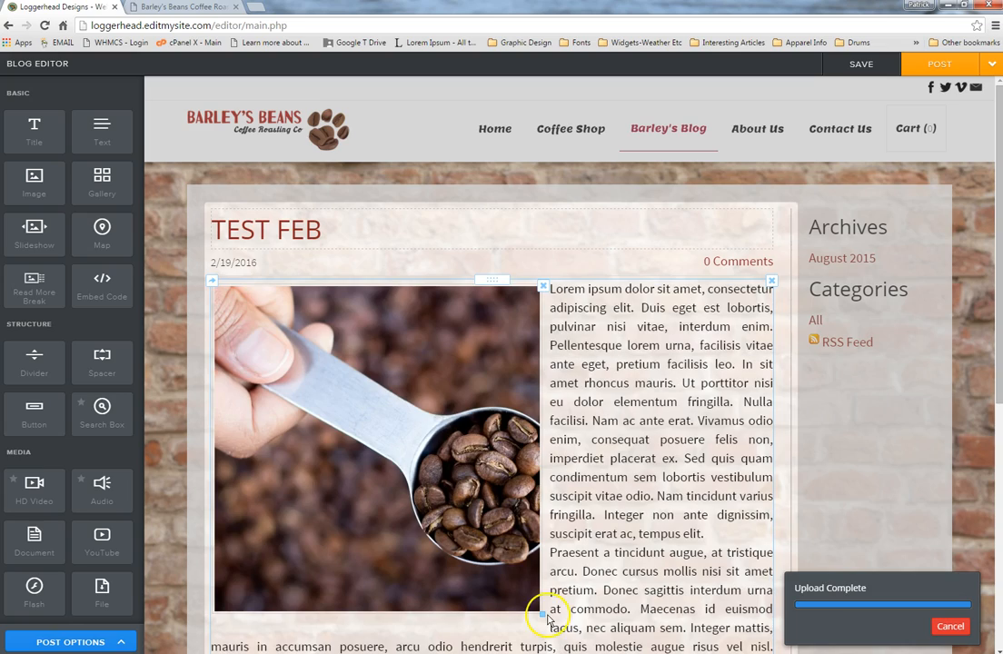
Shrink the coffee scoop photo to roughly half its width so the post's text wraps beside it.
left_click(452, 533)
left_click_drag(452, 533, 408, 461)
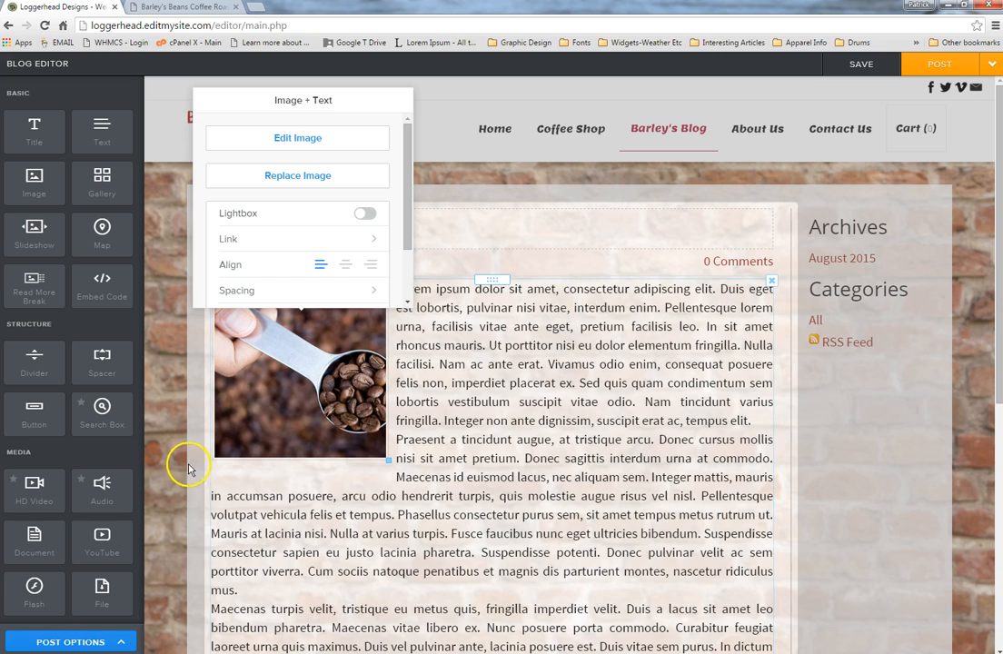
left_click(511, 365)
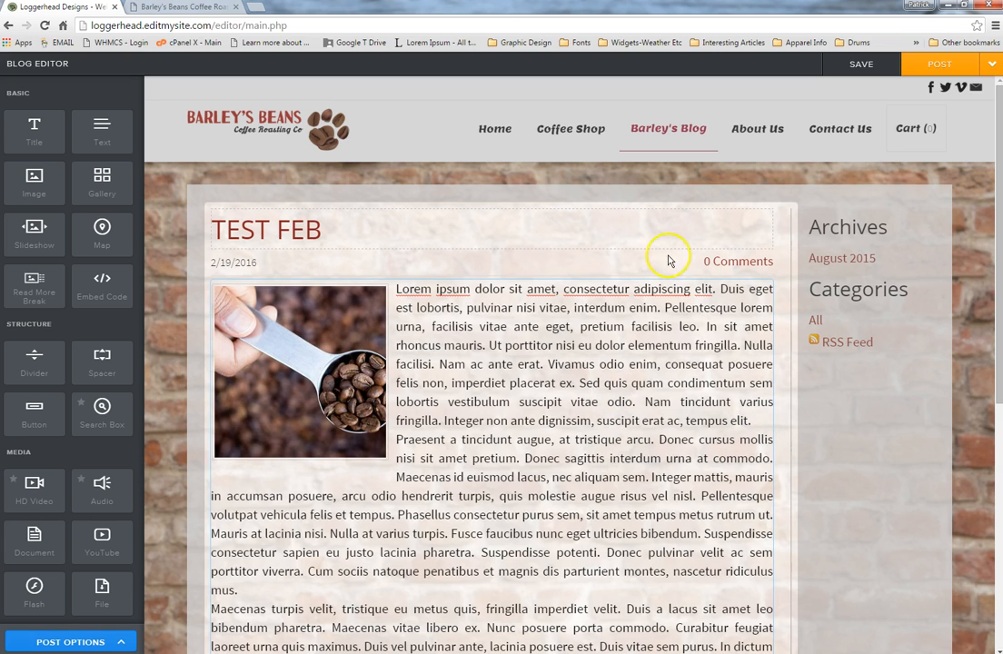
Publish the TEST FEB post, check its live page through the published link, and return to the blog in the editor.
left_click(993, 65)
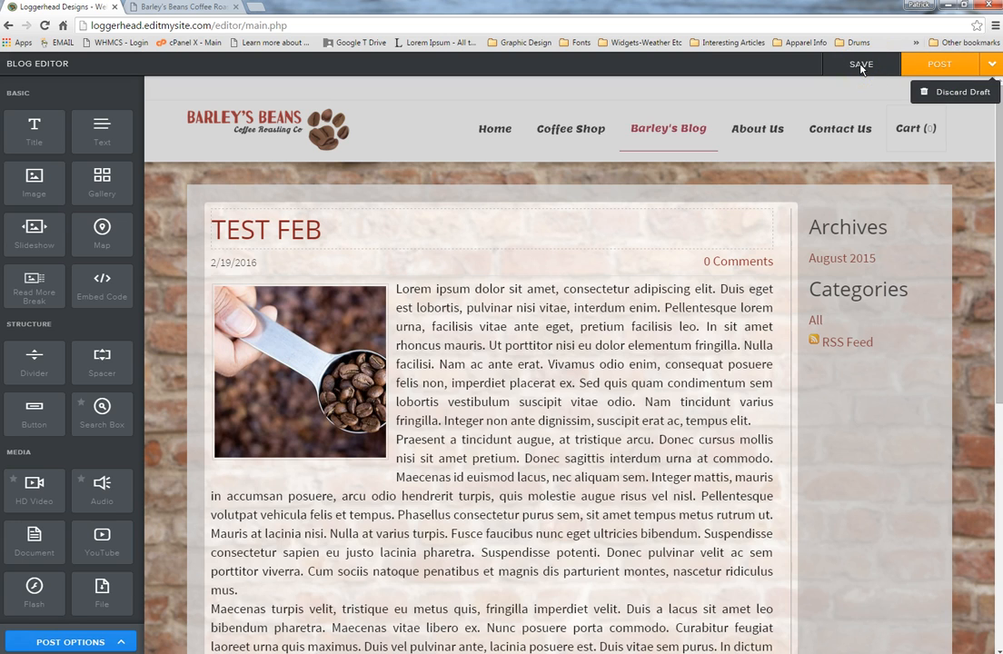
left_click(942, 66)
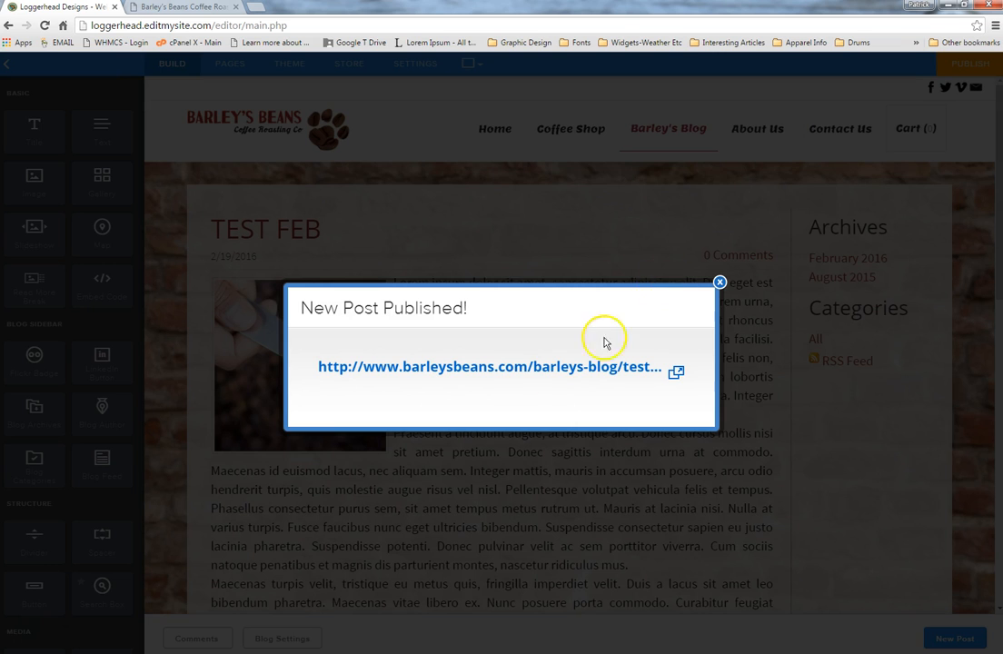
left_click(525, 370)
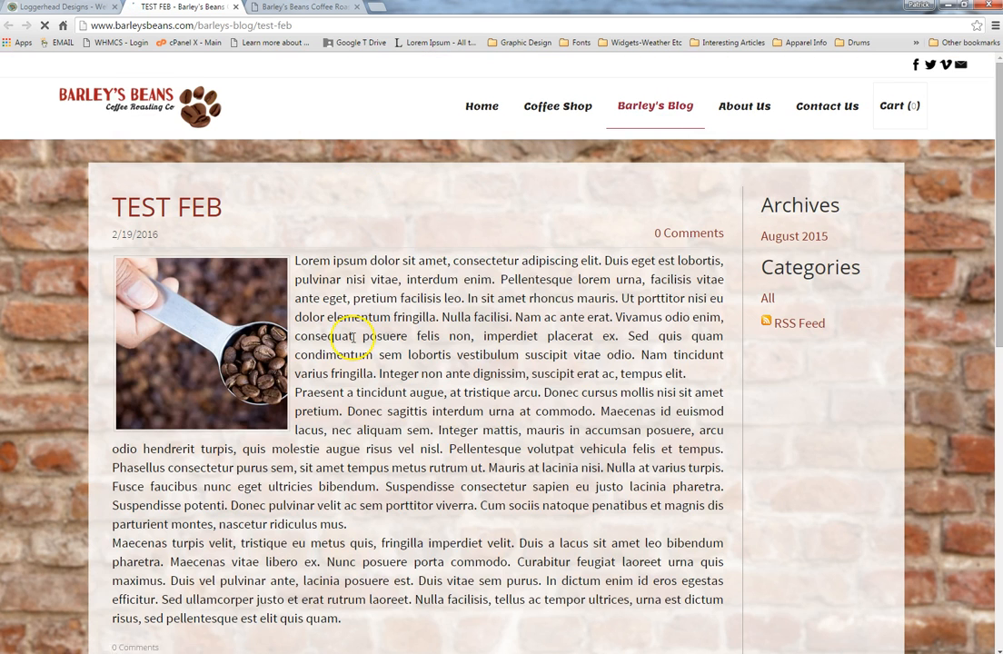
left_click(239, 27)
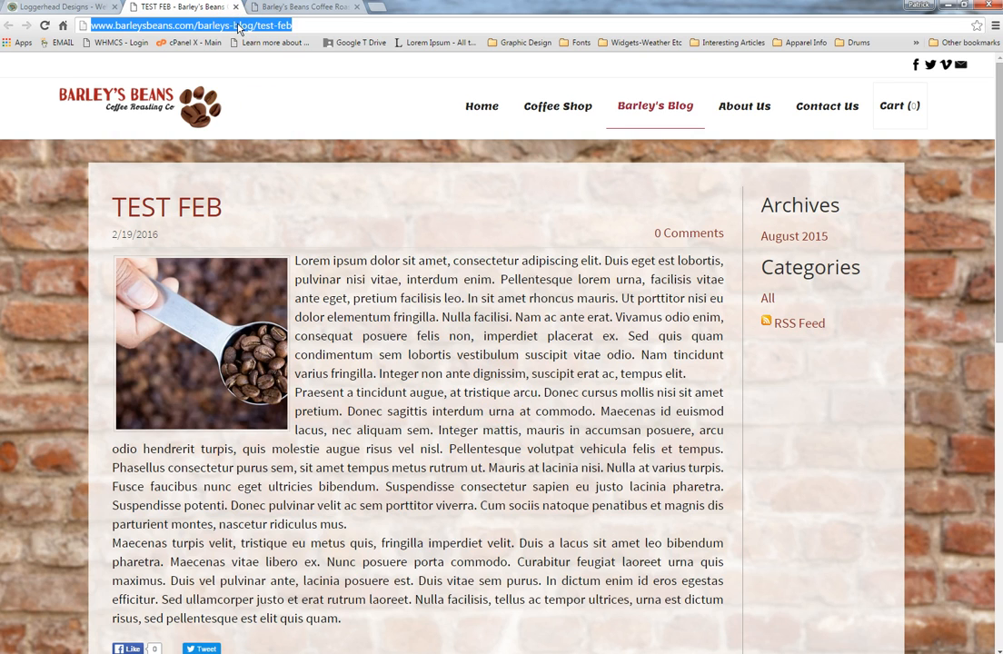
left_click(236, 6)
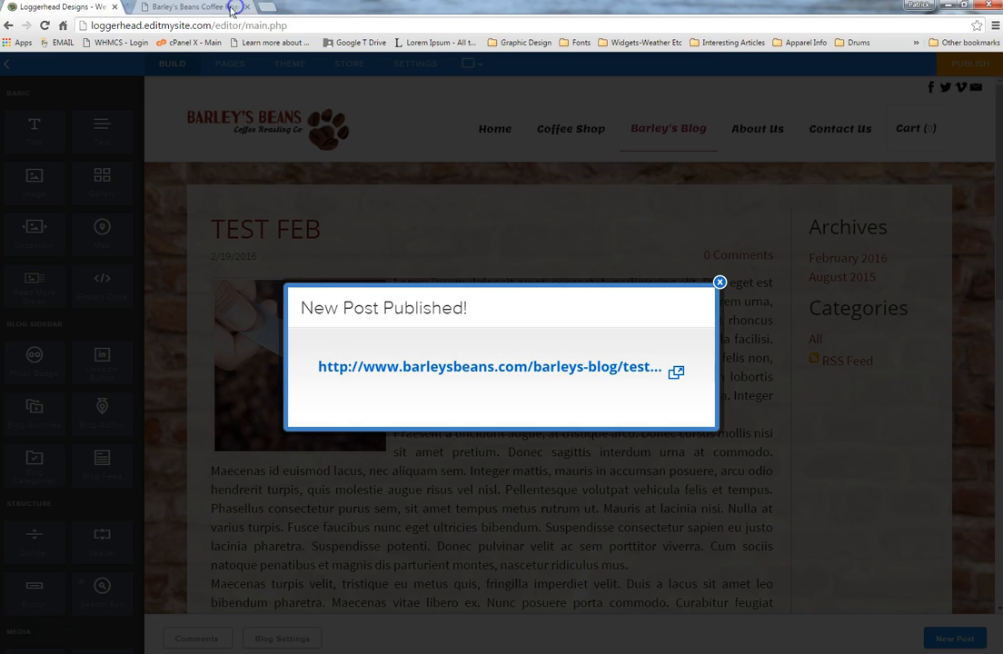
left_click(719, 282)
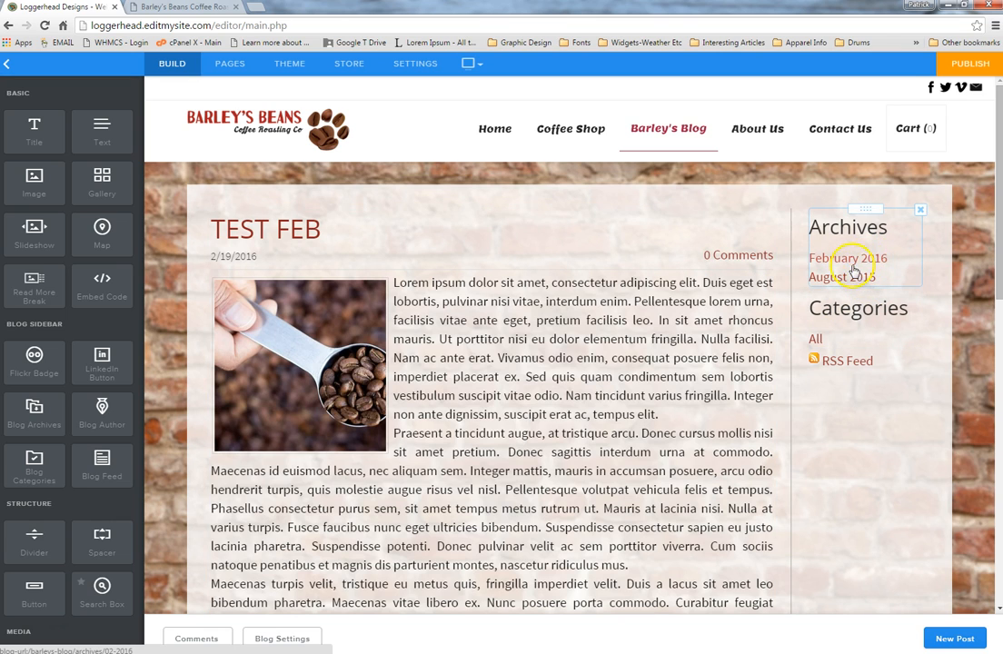
Open the published TEST FEB post for editing and delete it from the blog.
scroll(805, 244, "down", 3)
scroll(805, 243, "up", 3)
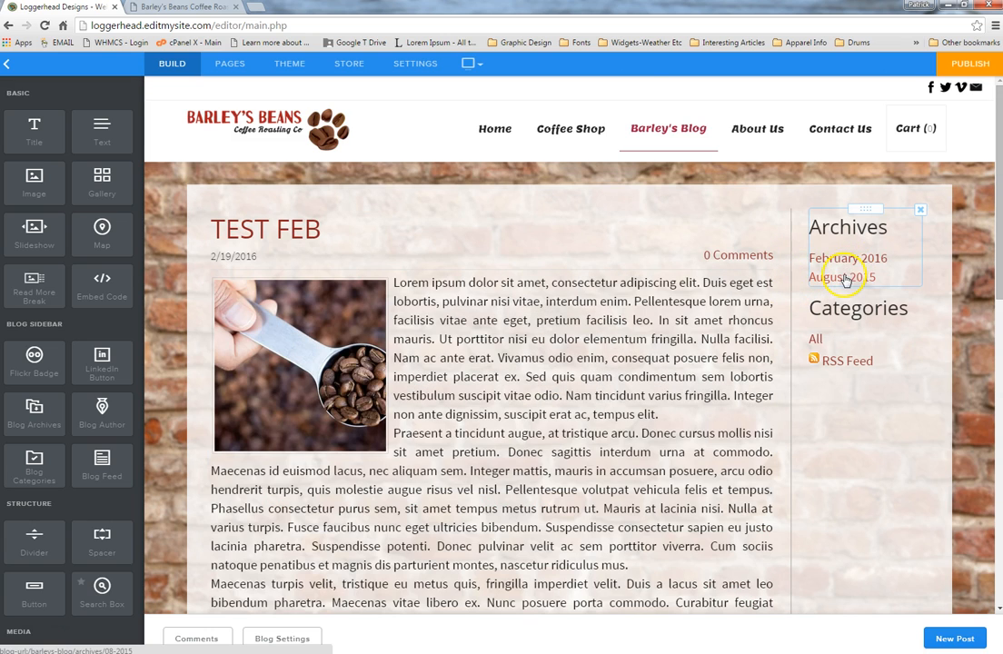
scroll(668, 362, "down", 3)
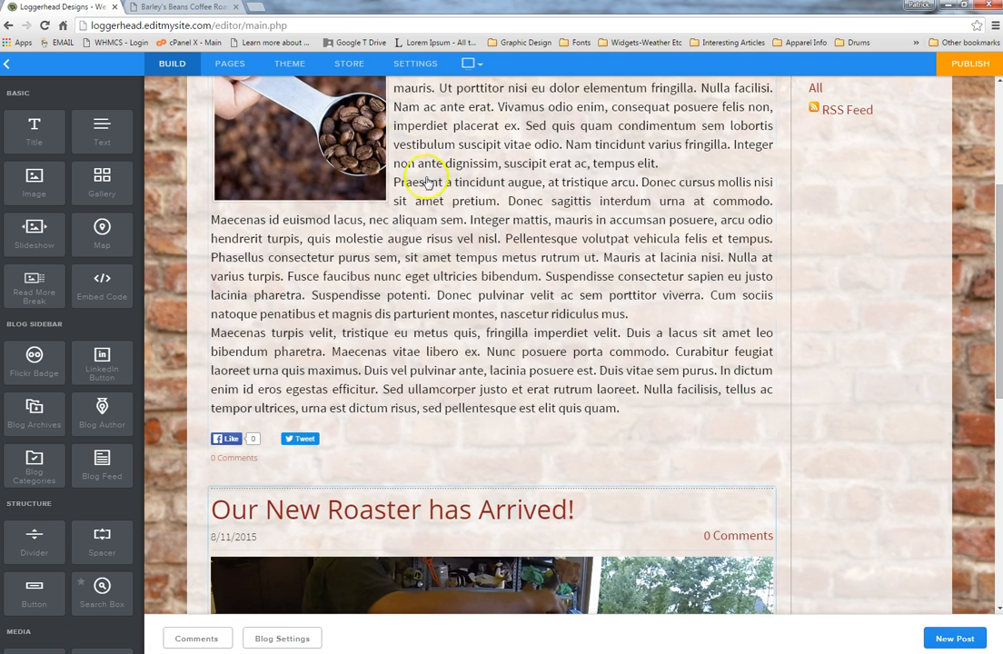
scroll(651, 319, "up", 3)
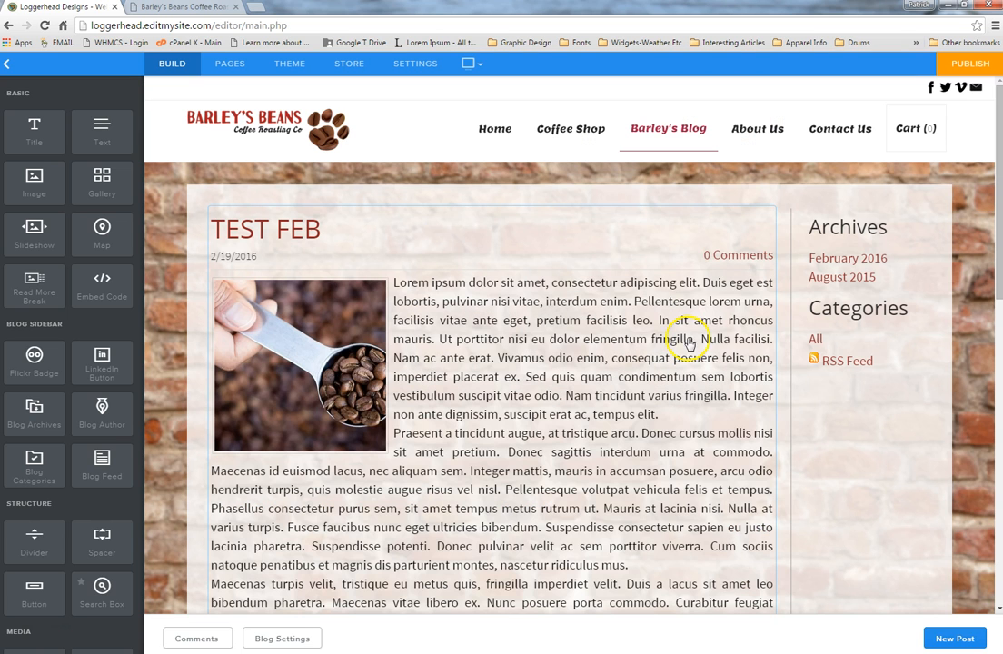
left_click(645, 248)
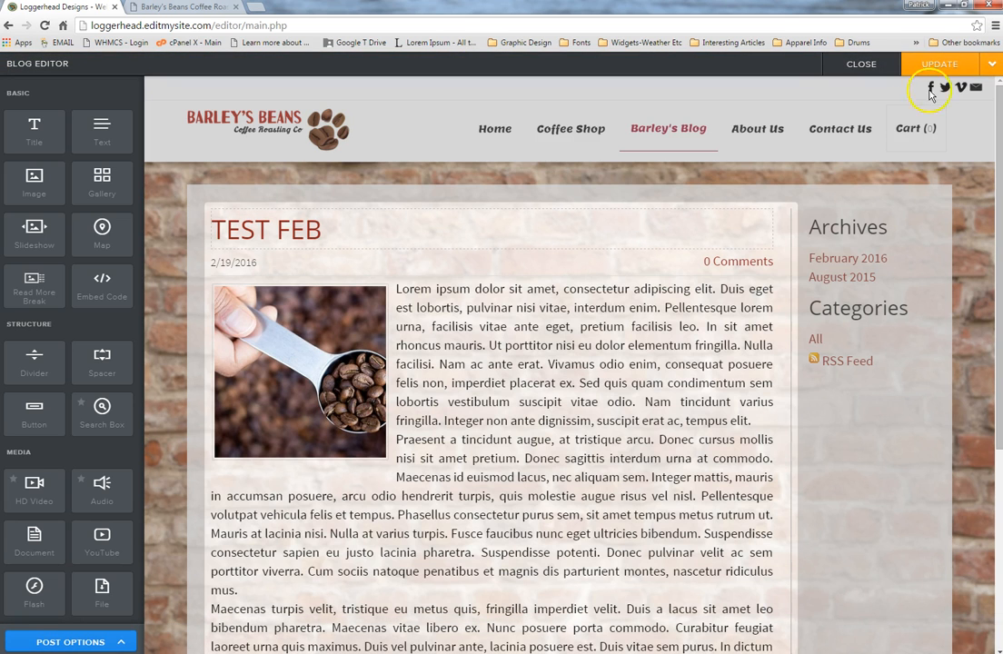
left_click(995, 66)
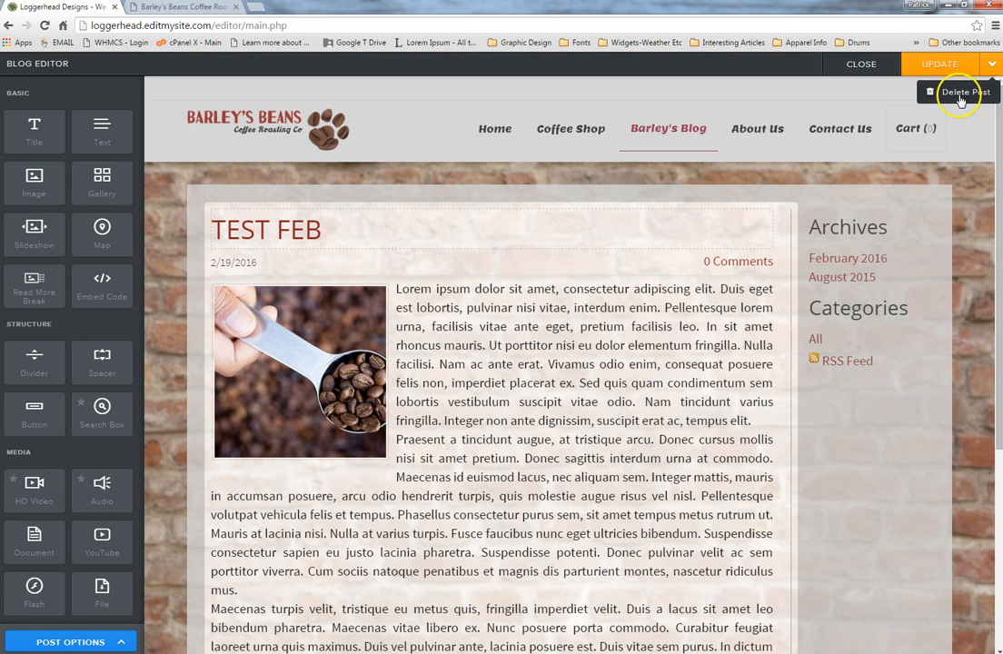
left_click(961, 92)
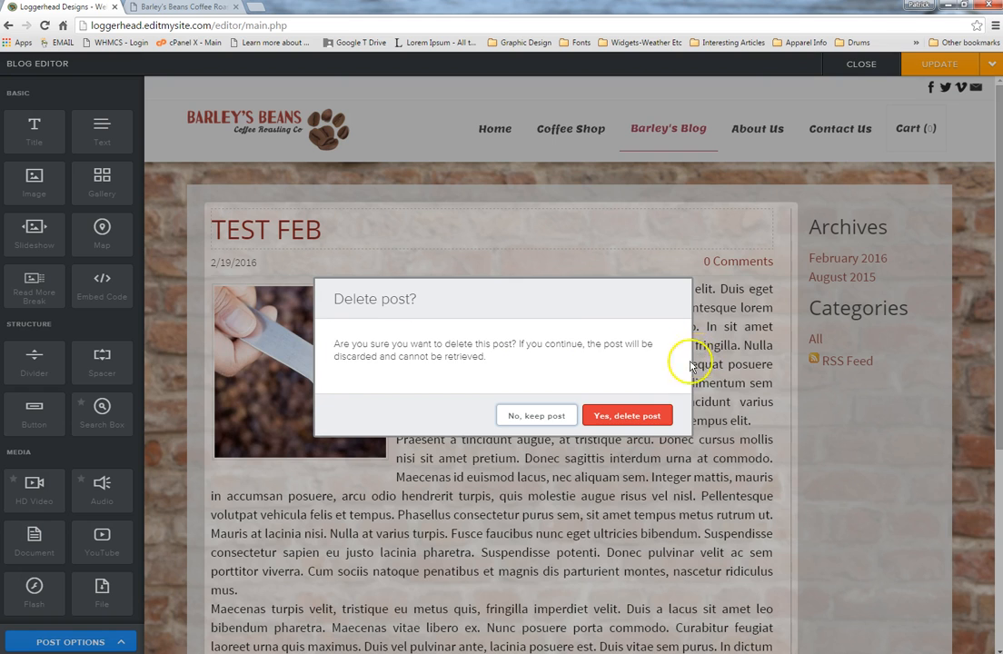
left_click(635, 417)
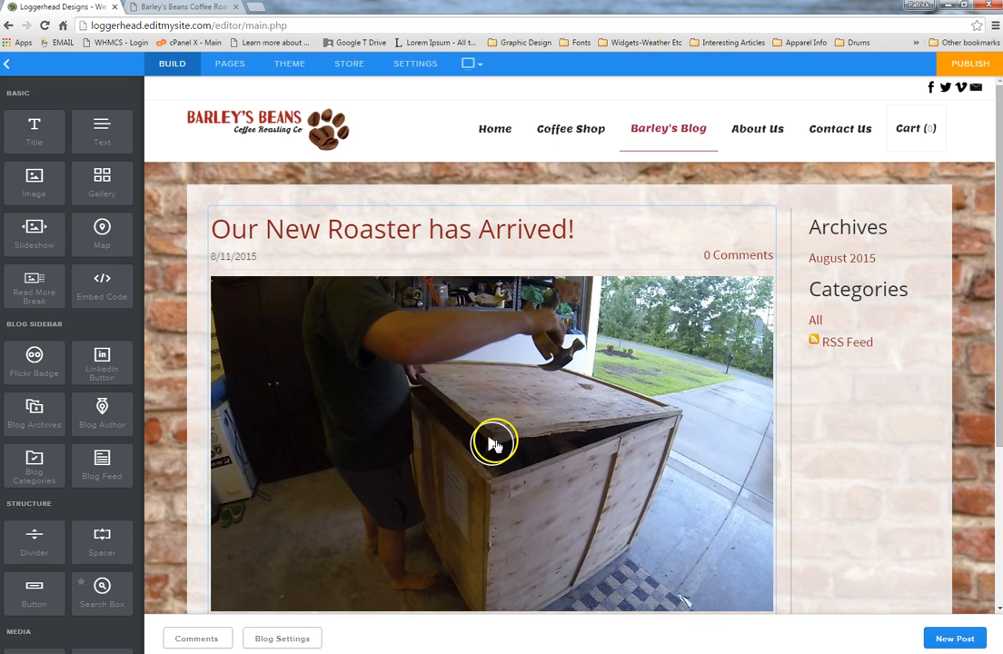
Look over the remaining blog post and the available elements, and check the blog's recent comments in Manage Comments.
scroll(581, 480, "down", 3)
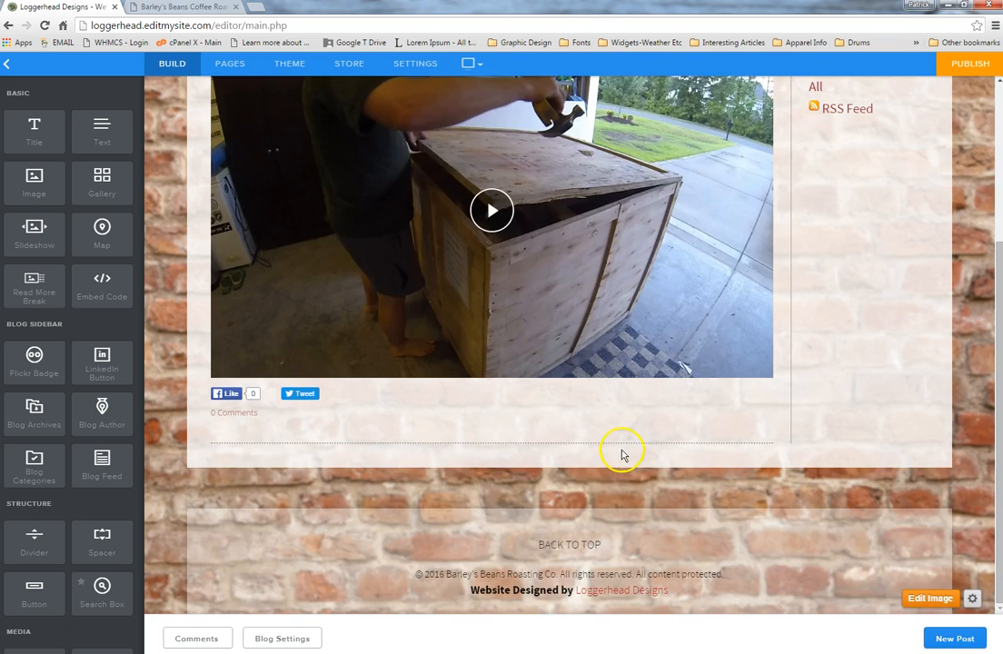
scroll(623, 454, "up", 3)
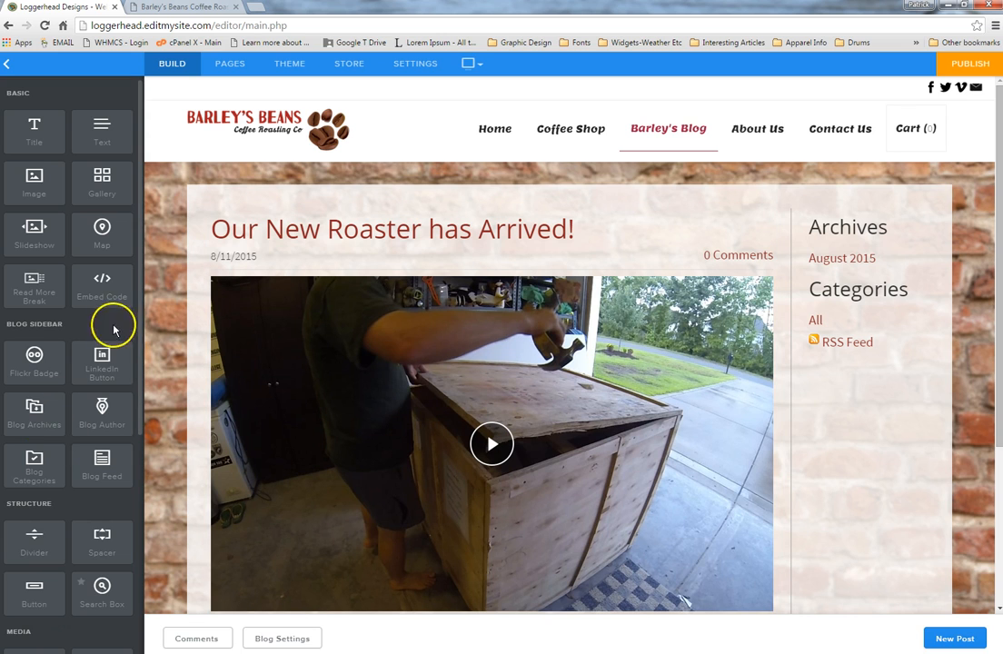
left_click_drag(140, 294, 139, 475)
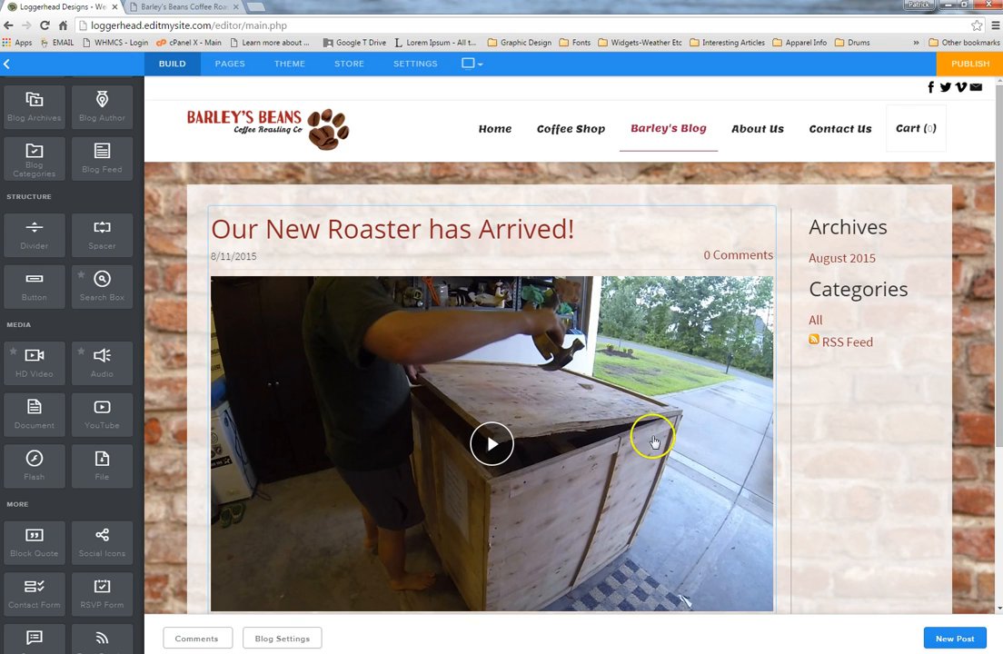
left_click(196, 639)
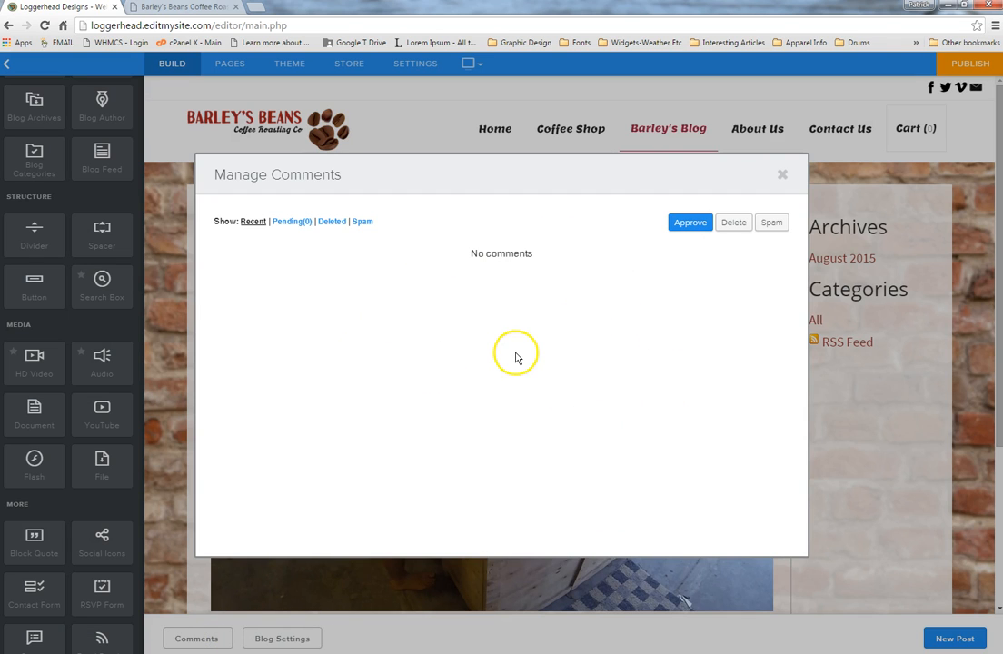
left_click(782, 174)
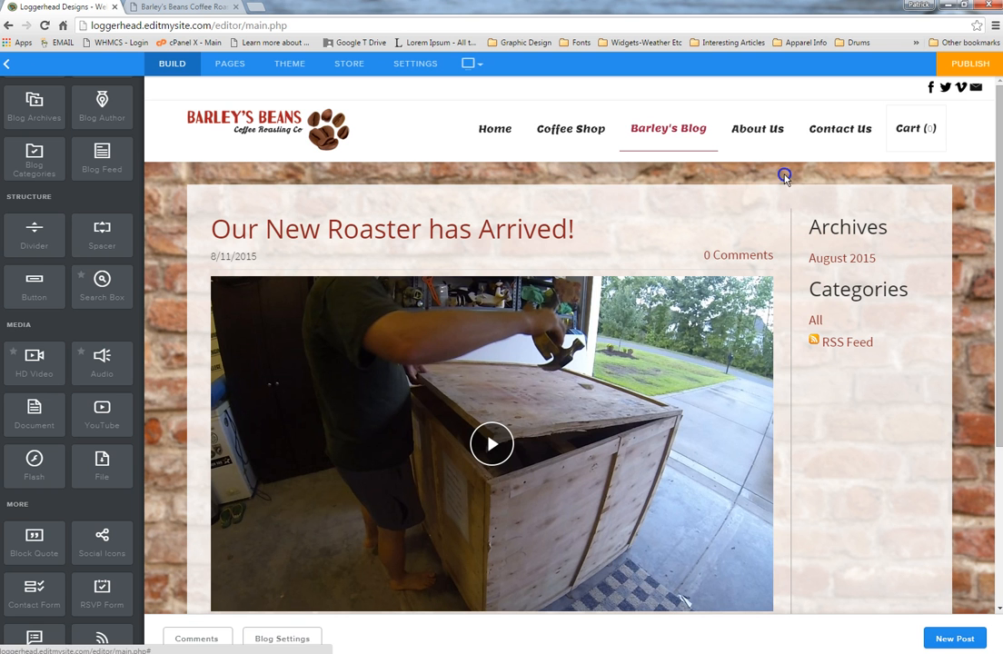
Open the blog's settings, review the general and comment options, and return to the blog.
left_click(289, 639)
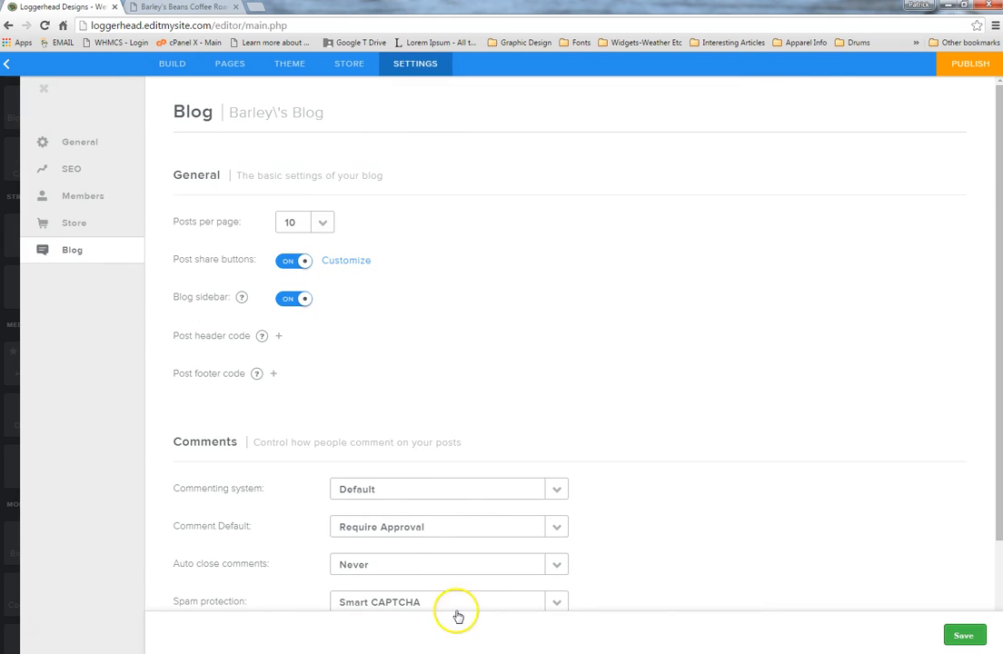
scroll(633, 457, "down", 3)
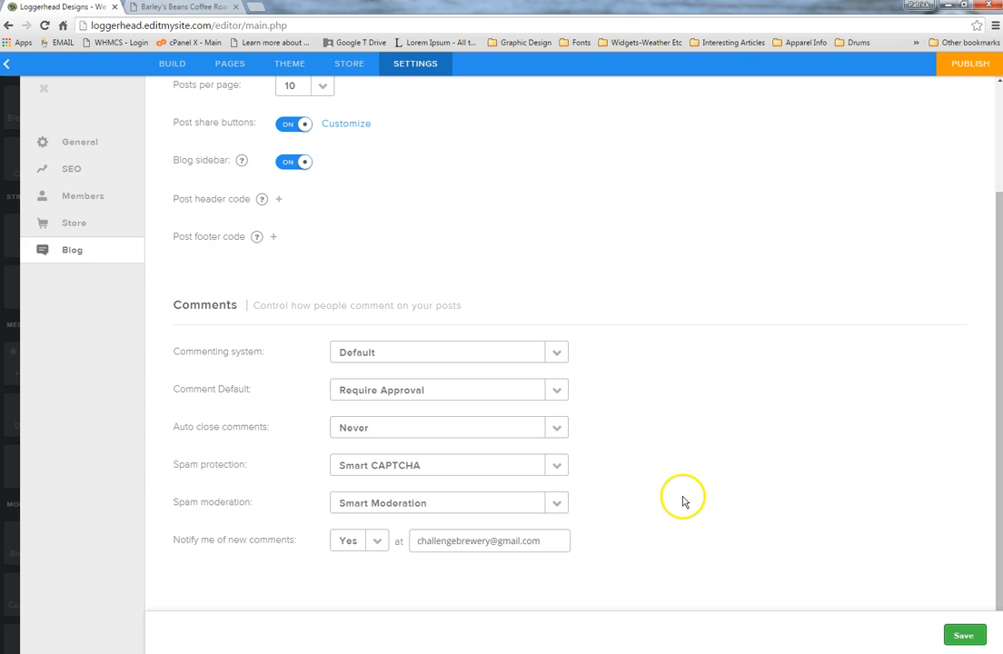
scroll(684, 507, "up", 3)
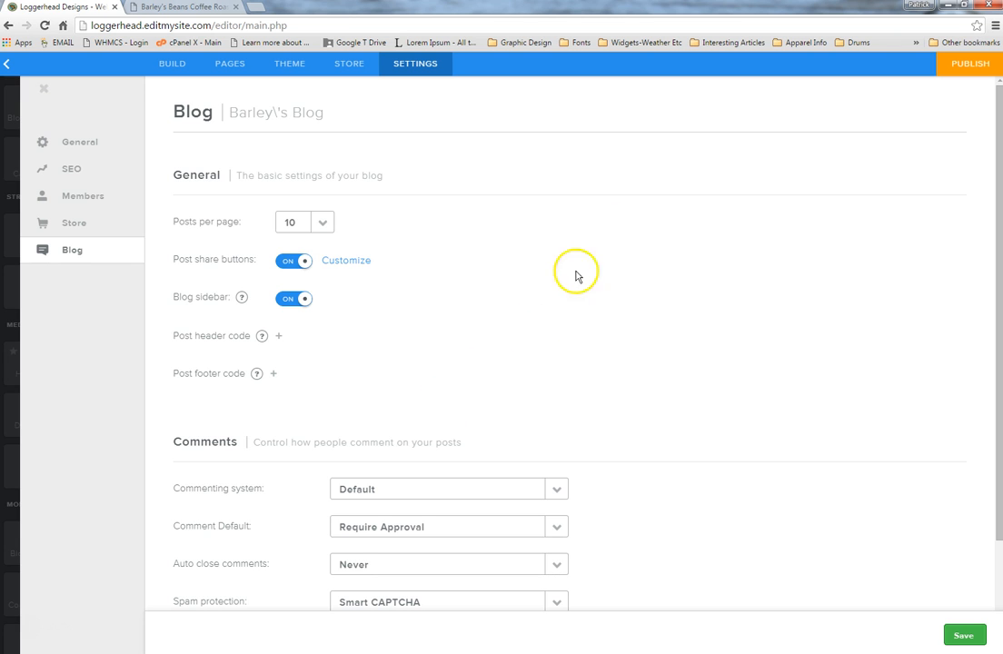
left_click(48, 94)
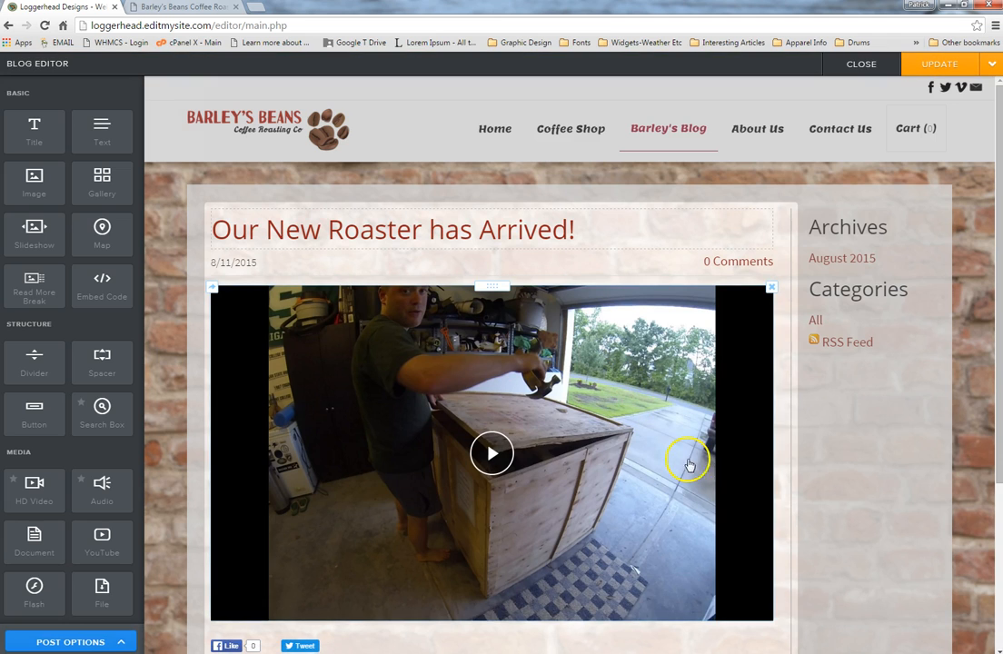
Set comments to Closed in the roaster post's options and close the blog editor without updating the post.
left_click(95, 643)
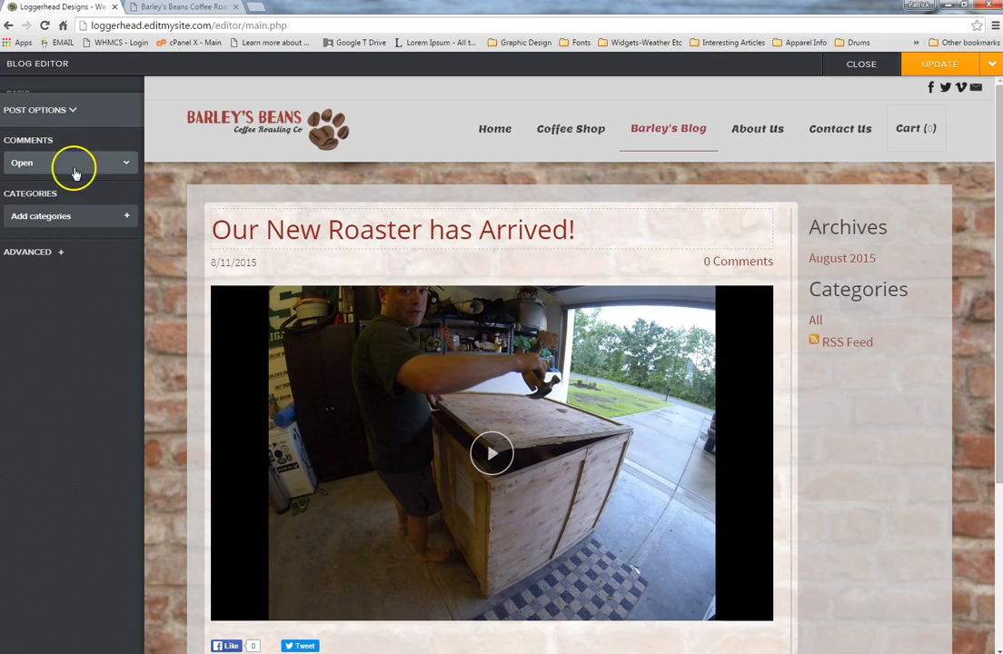
left_click(128, 168)
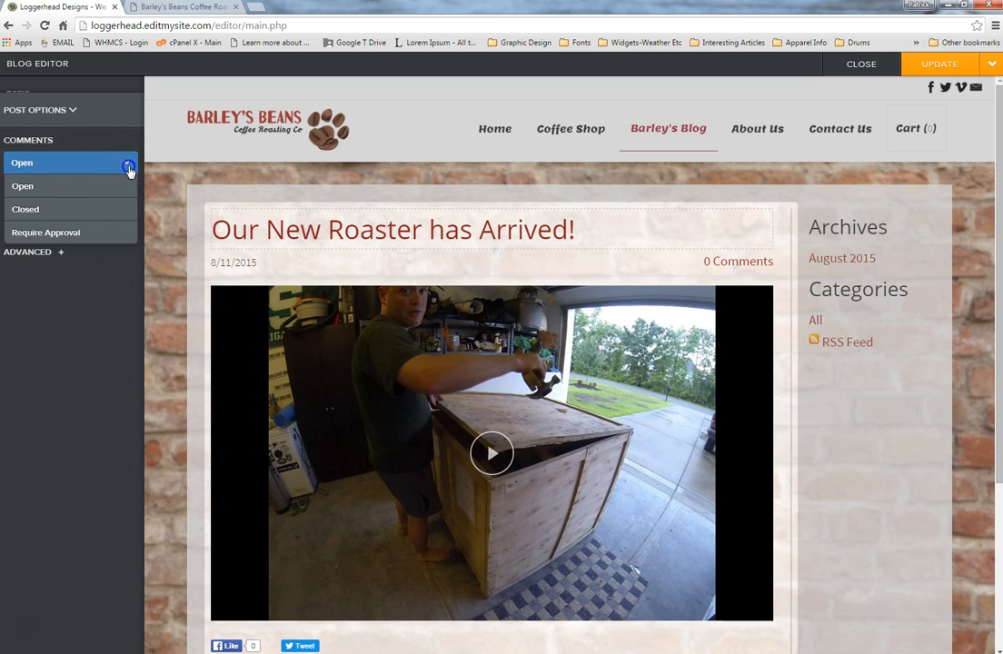
left_click(69, 212)
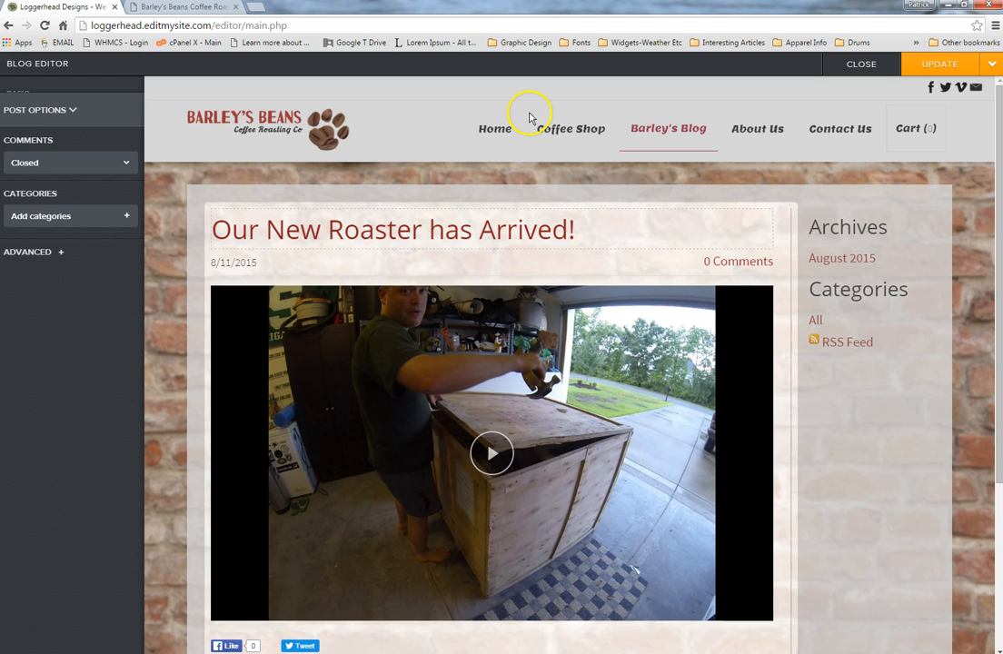
left_click(859, 71)
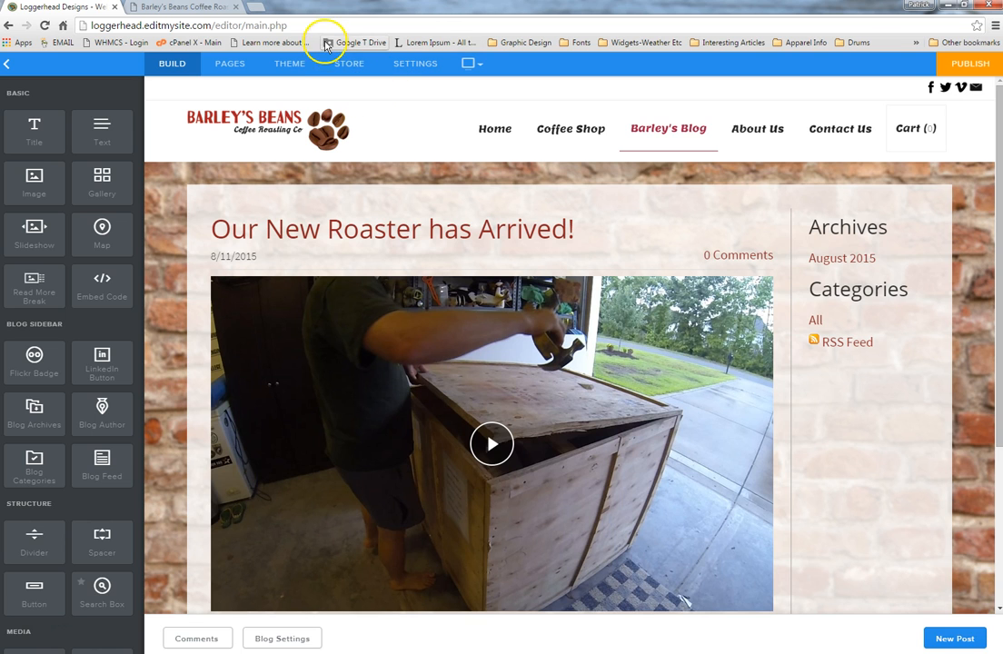
Add a new store product named "jhdfkjdh fkjdhf jksdh fjh" and paste the lorem ipsum text as its short description.
left_click(347, 64)
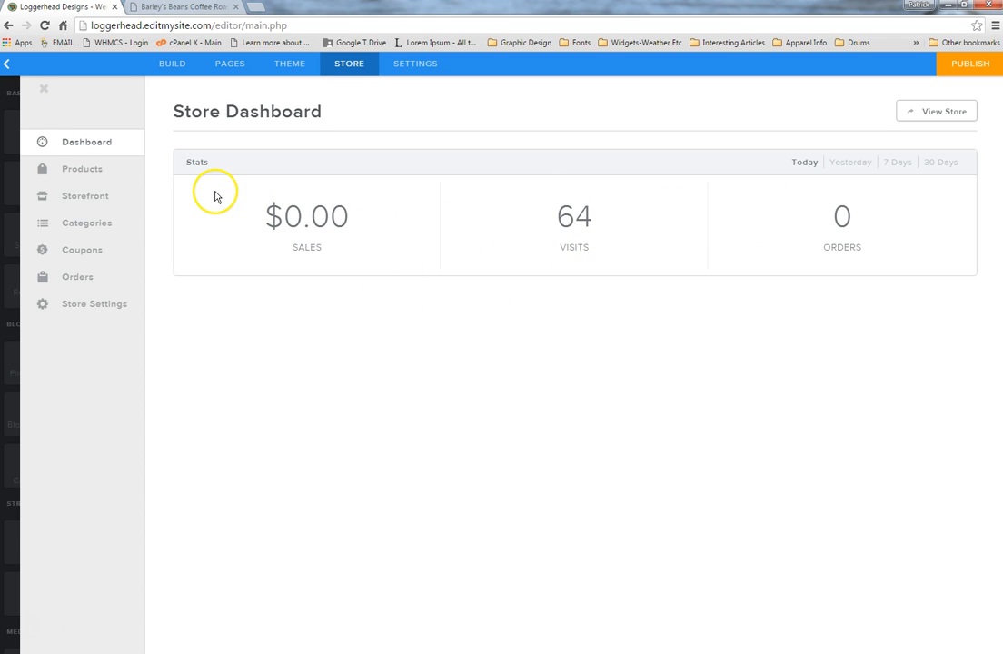
left_click(85, 172)
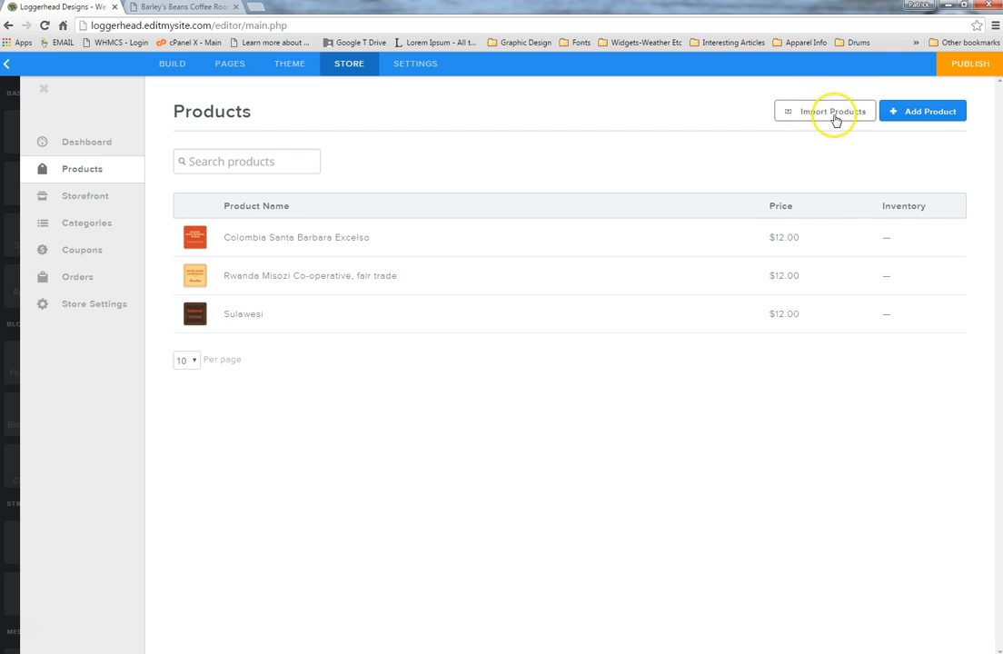
left_click(921, 116)
left_click(223, 176)
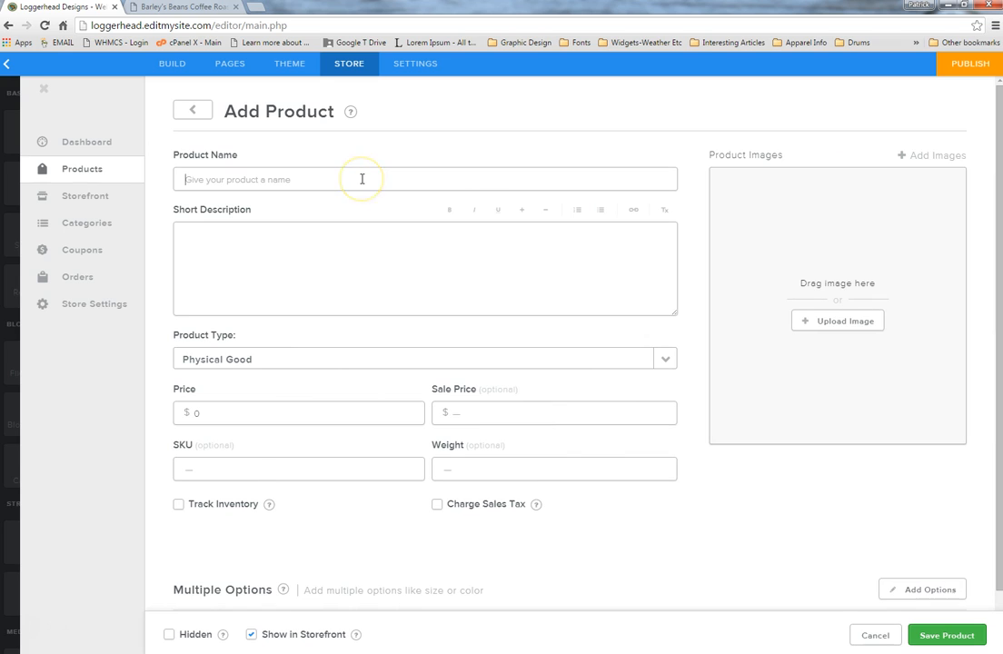
type("jhdfkjdh fkjdhf jksdh fjh")
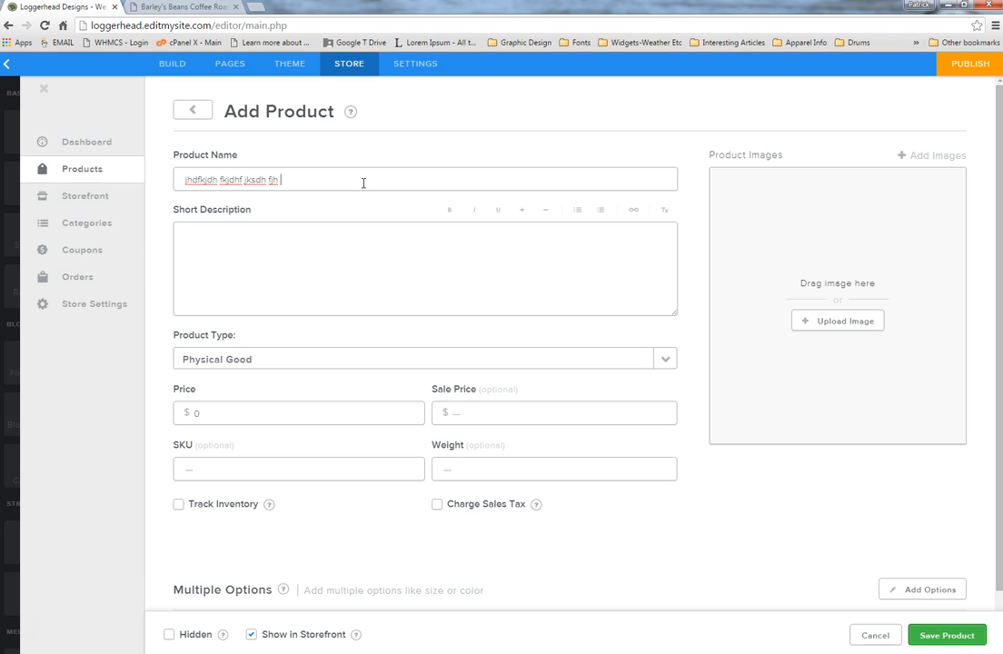
left_click(226, 235)
left_click(280, 247)
key("ctrl+v")
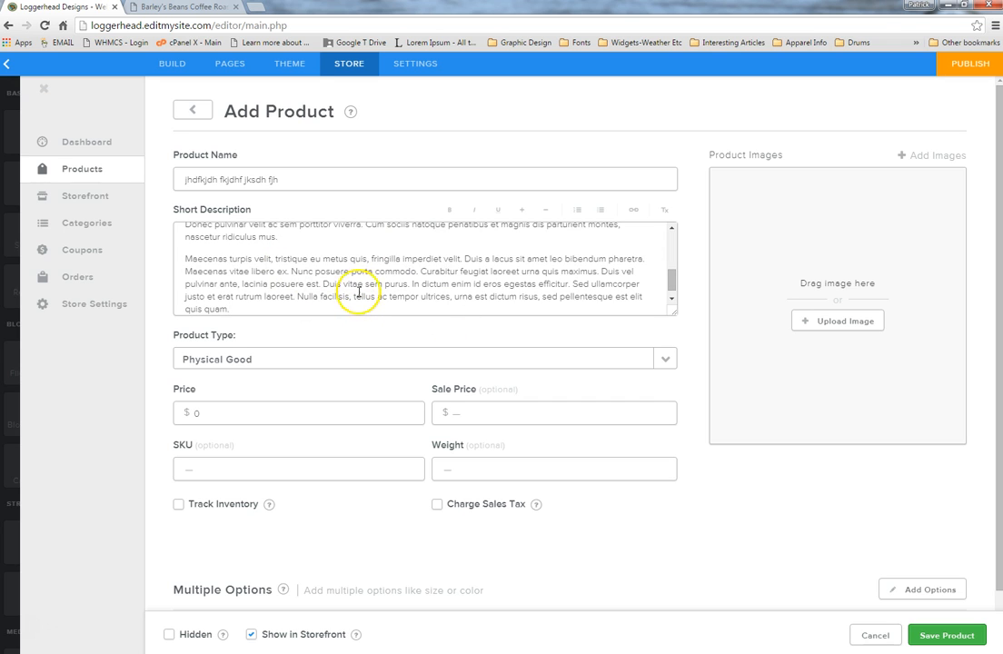
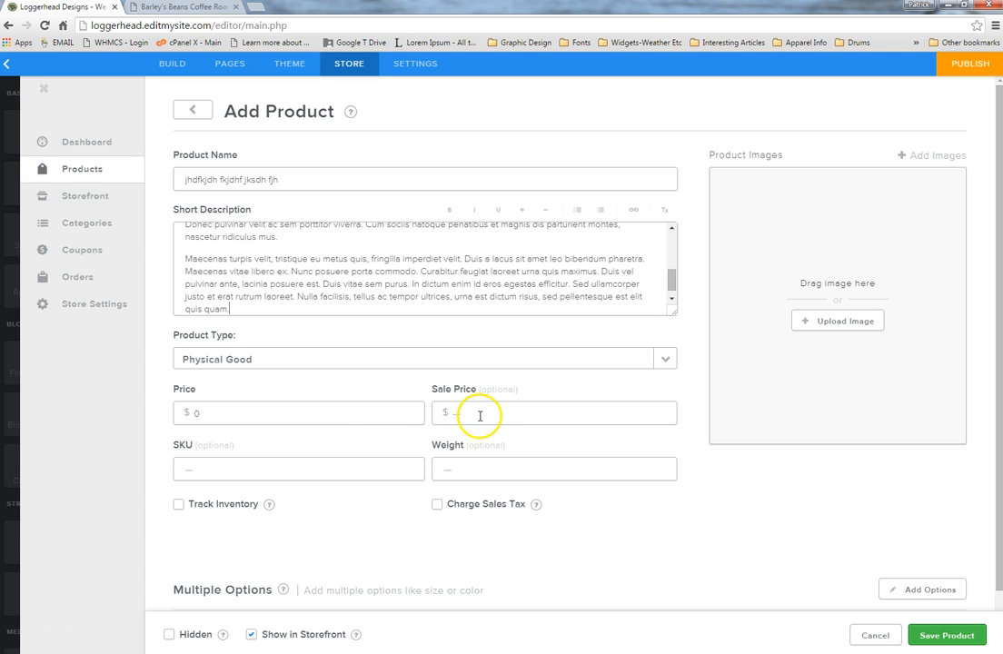
Set the product's price to $20.00, its sale price to $18.00 and its weight to 7oz.
left_click(364, 414)
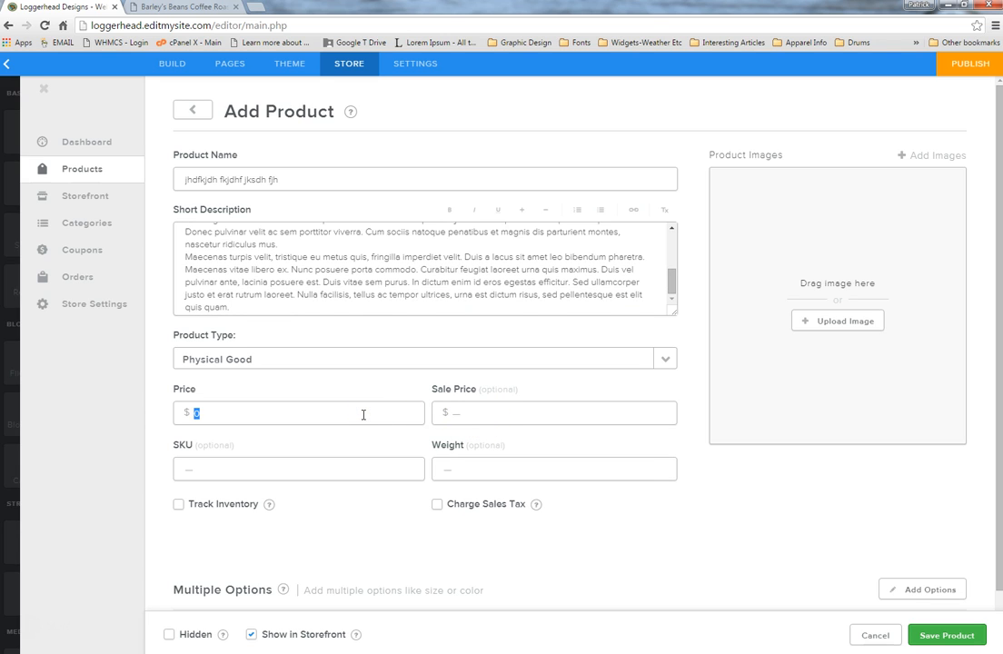
left_click(501, 417)
type("18.00")
left_click(543, 447)
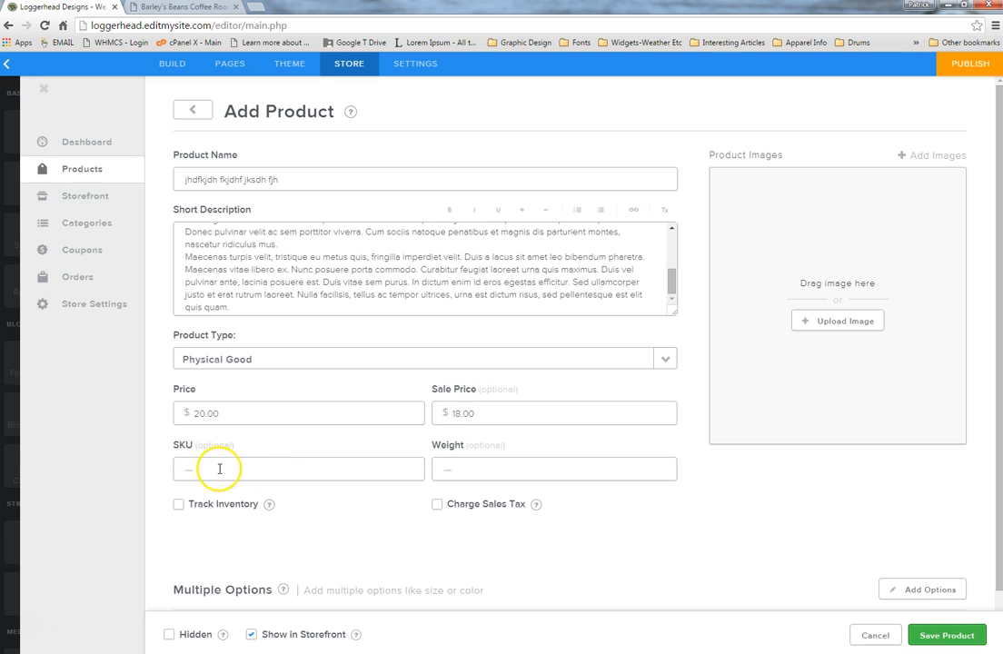
left_click(513, 471)
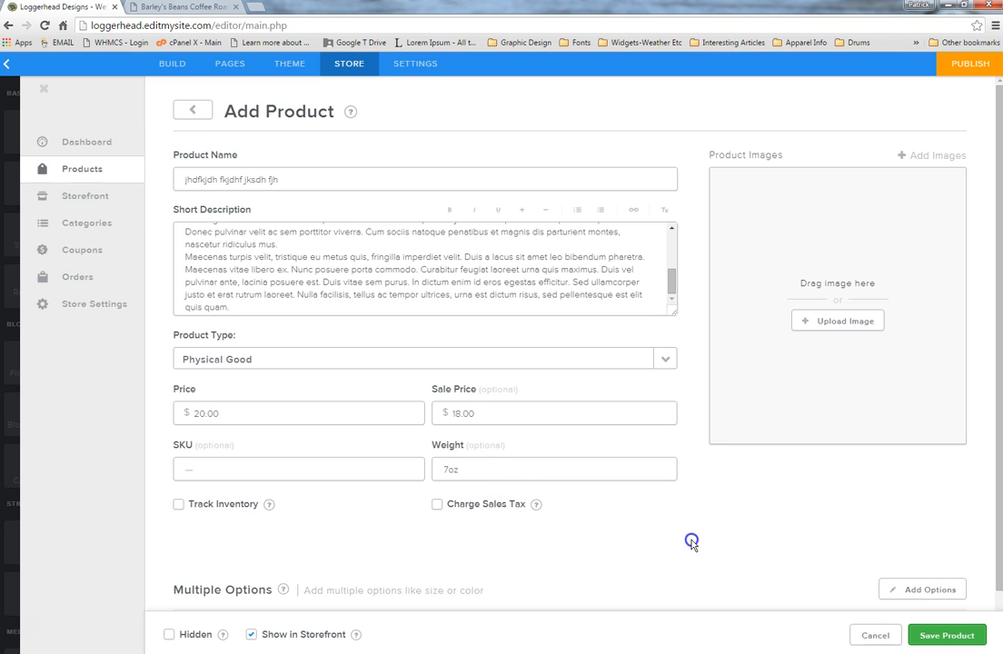
Upload the peet_branding_set01_04 and roasted rwanda pictures as the product's images.
scroll(591, 468, "down", 1)
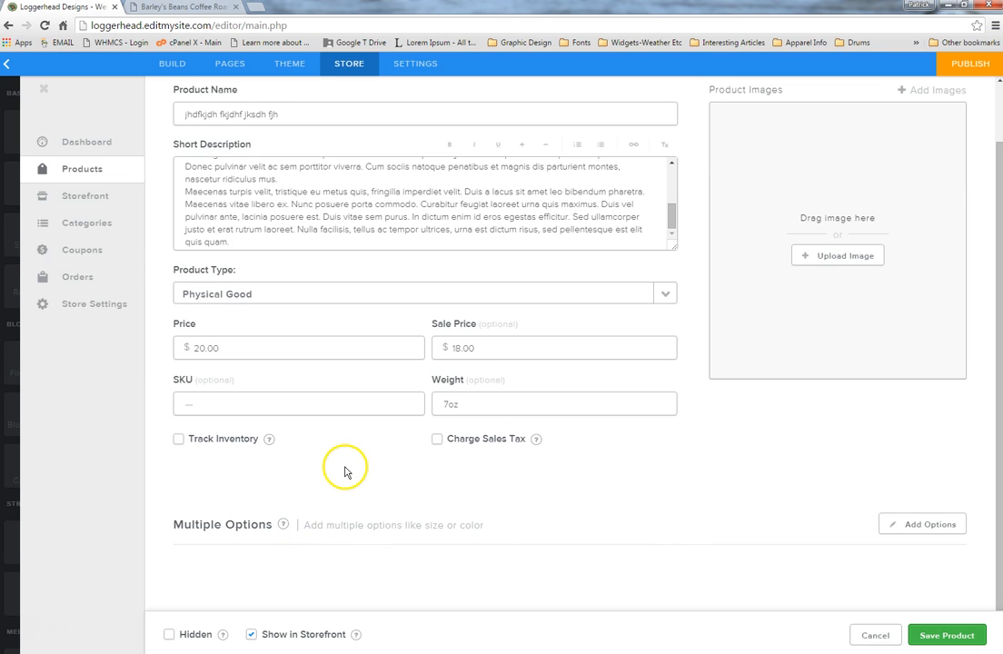
left_click(844, 258)
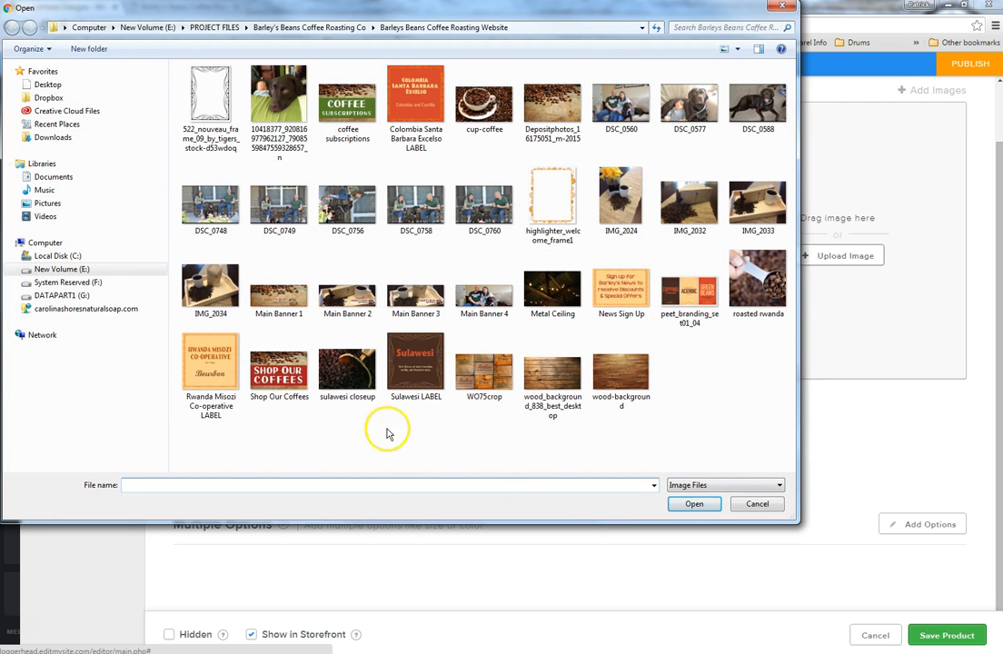
left_click(701, 304)
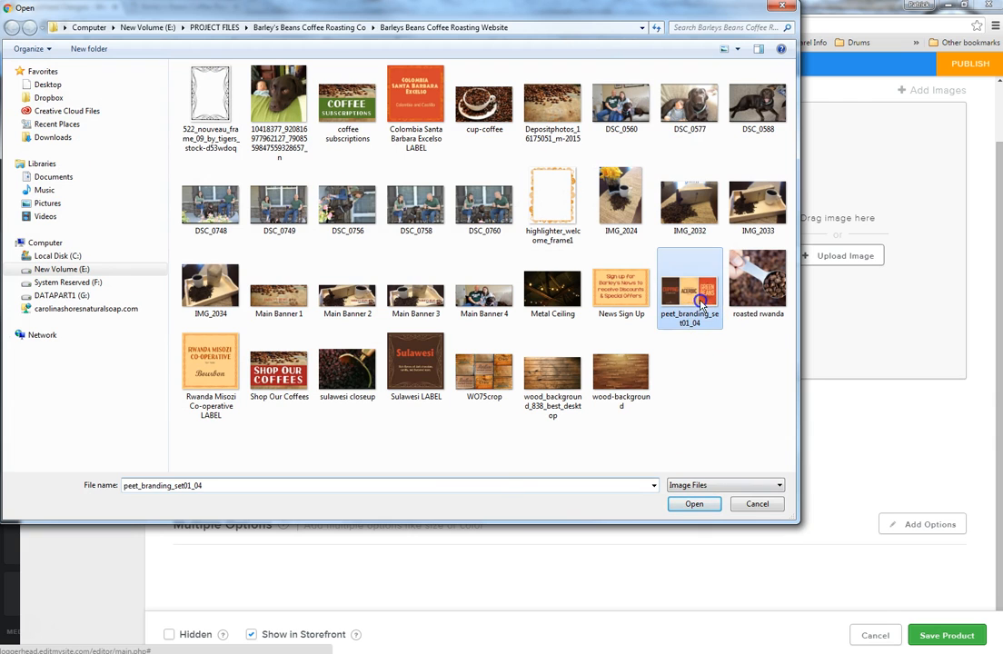
left_click(766, 309, "ctrl")
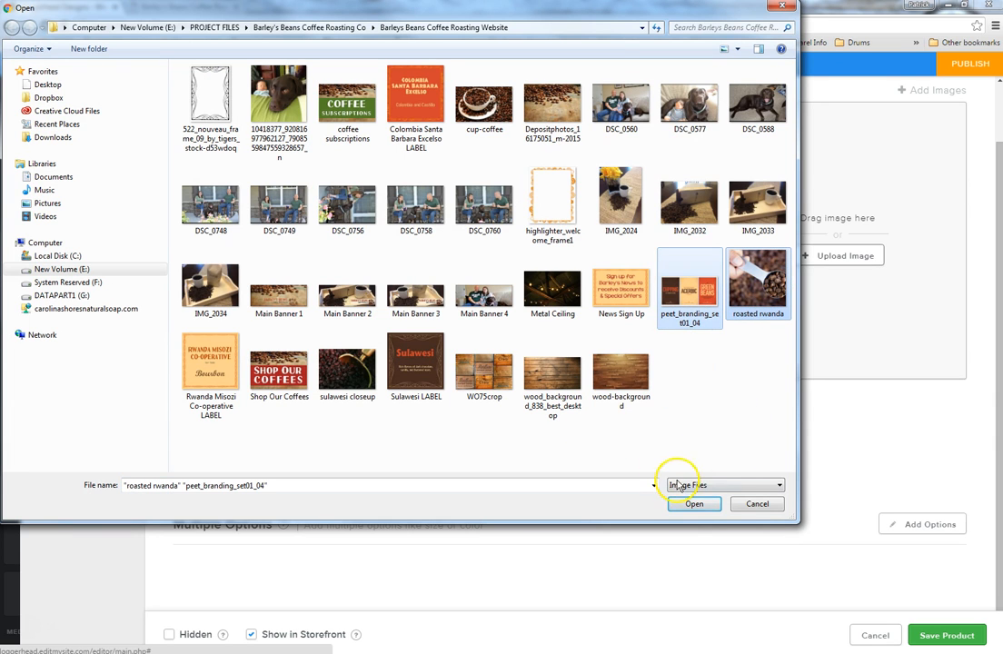
left_click(694, 503)
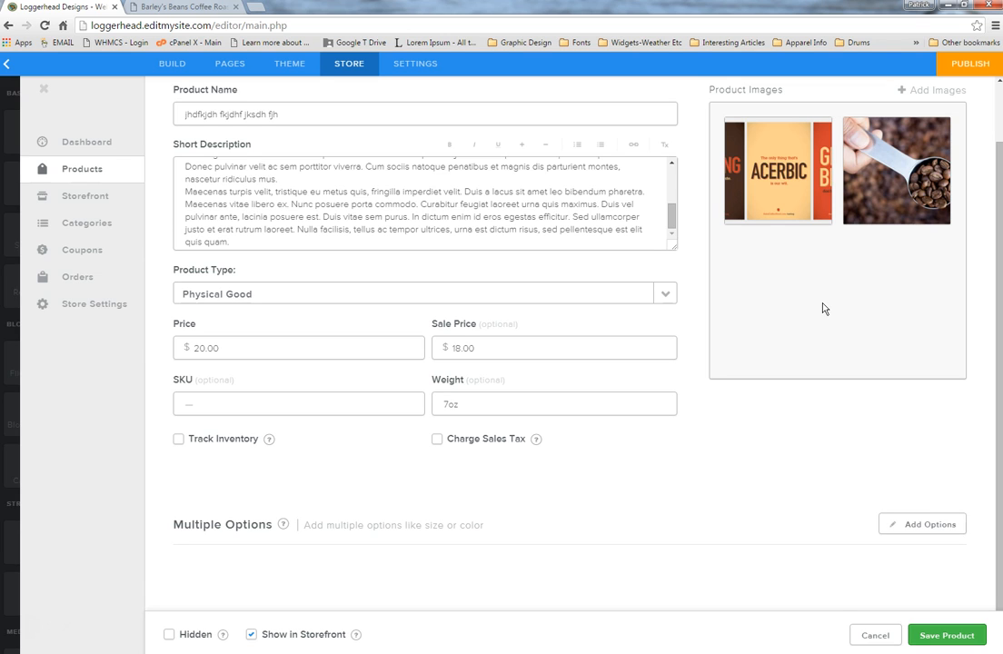
Try inventory tracking for the product with a quantity of 25 and turn it back off.
mouse_move(269, 441)
left_click(180, 442)
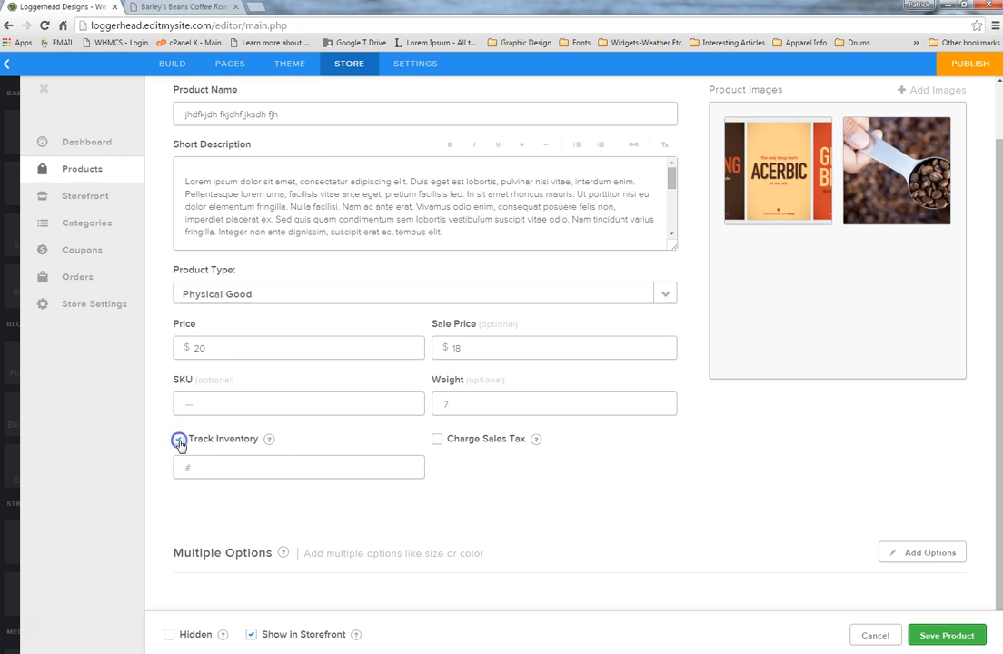
left_click(254, 469)
left_click(396, 507)
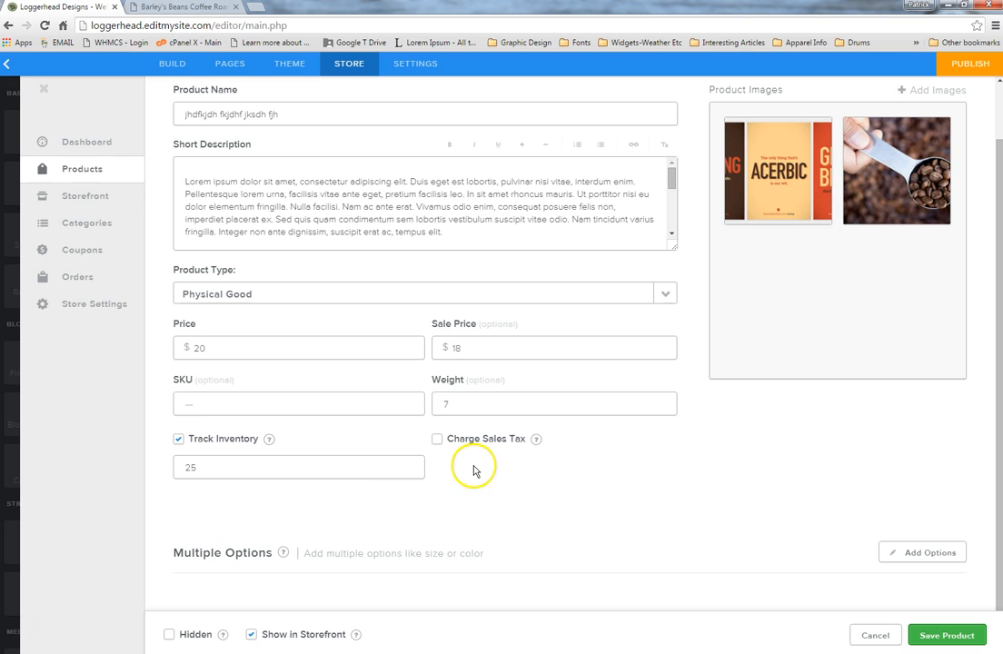
left_click(179, 441)
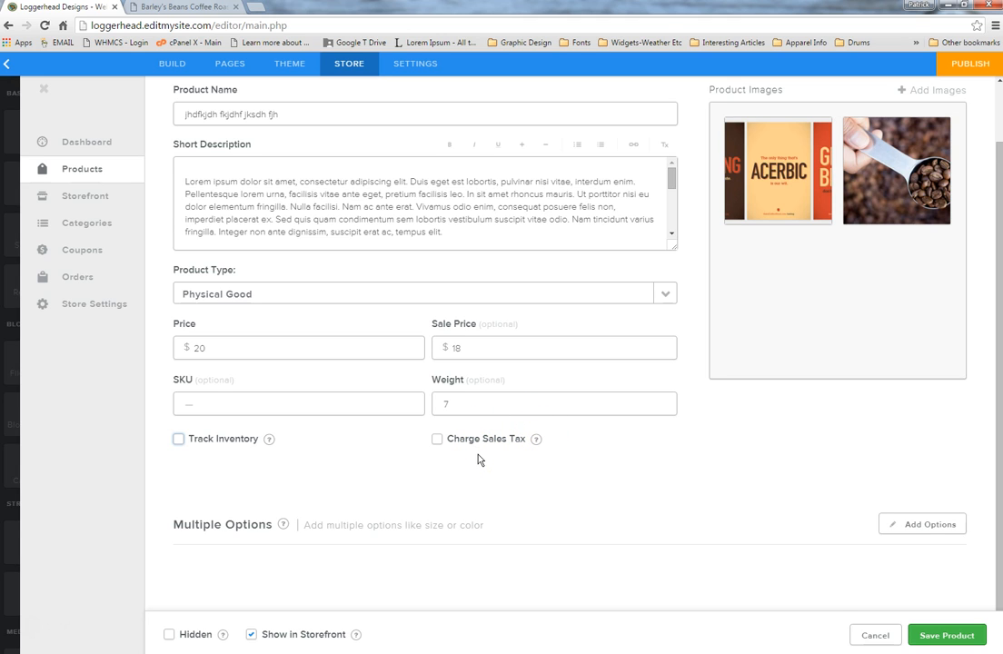
Turn on Charge Sales Tax for the product and check the help for that setting.
left_click(437, 440)
left_click(437, 439)
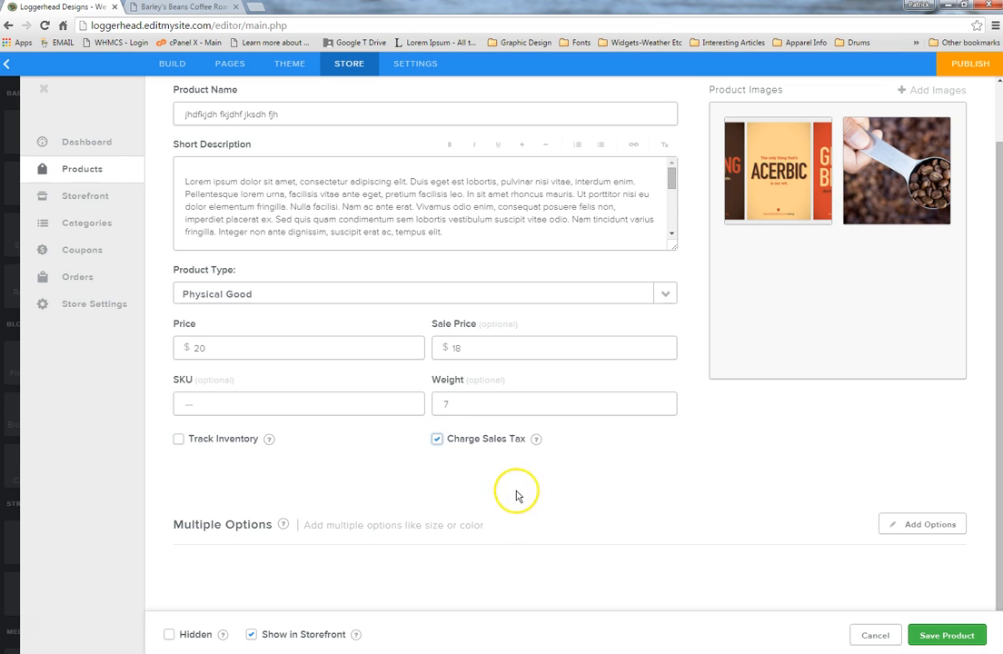
left_click(535, 440)
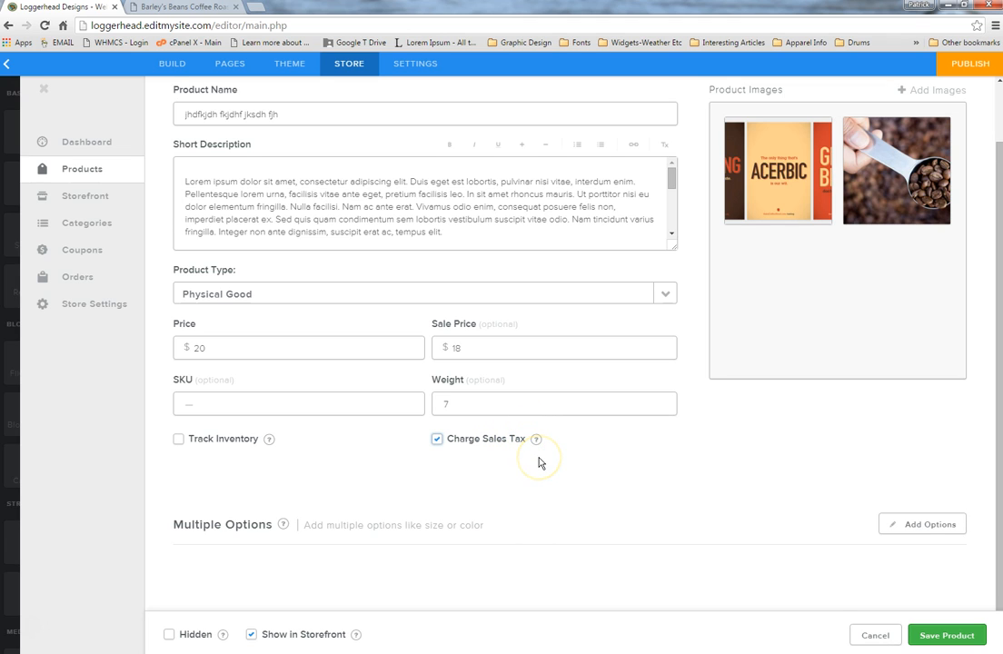
left_click(536, 439)
Add a dropdown list option titled SIZE with the choices 12oz and 20oz to the product and save it.
left_click(936, 527)
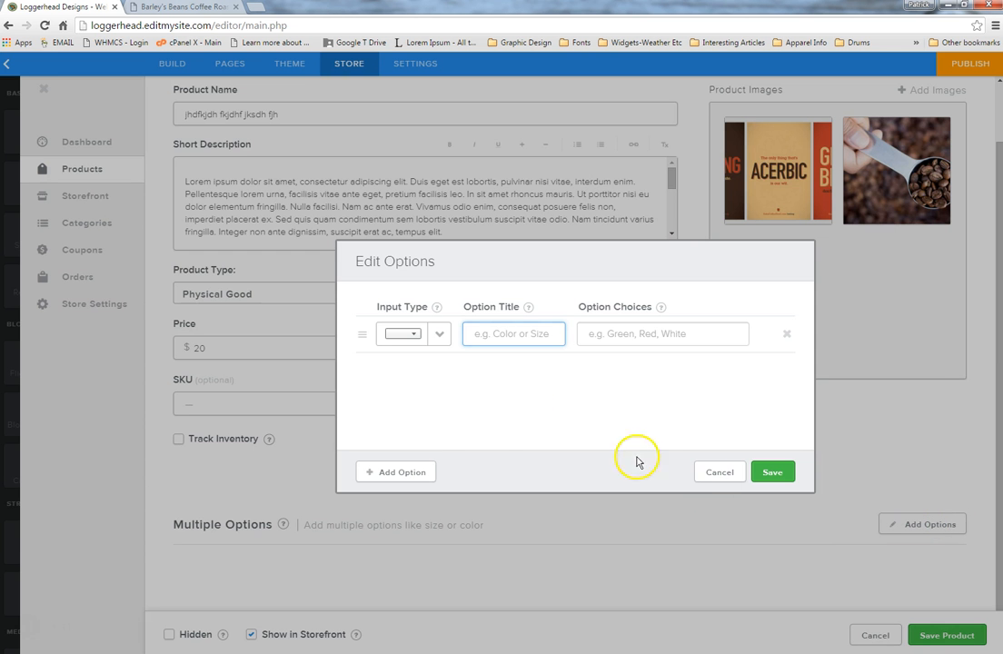
left_click(440, 336)
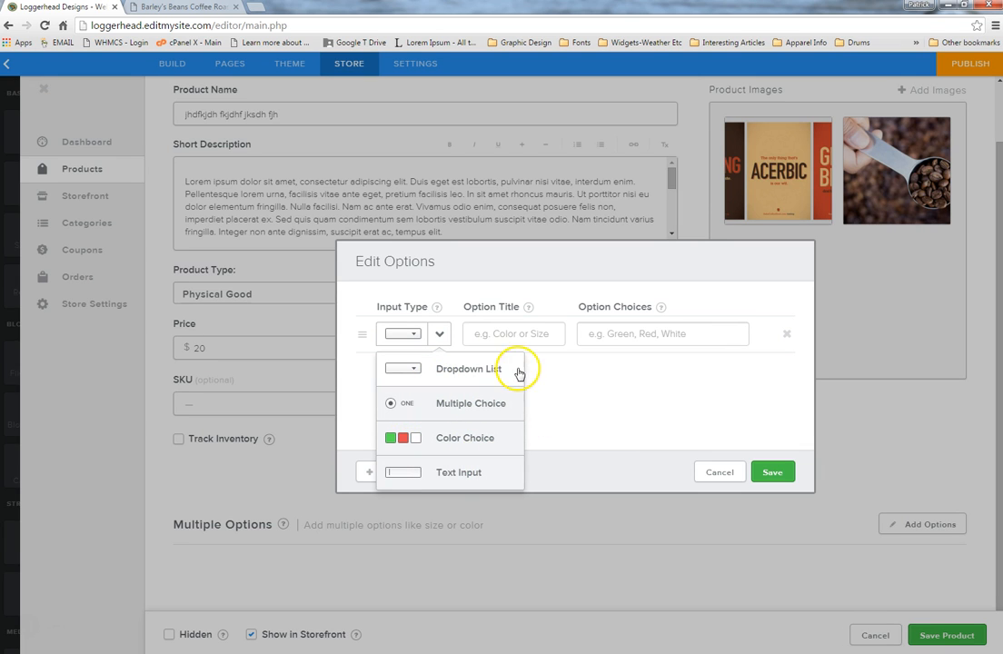
left_click(461, 370)
left_click(498, 337)
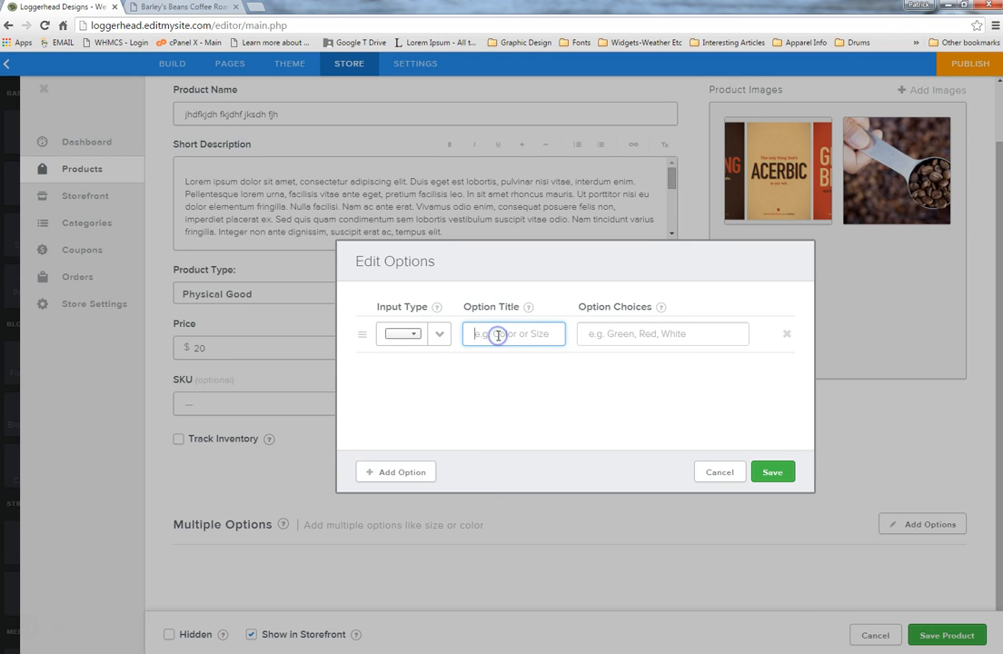
type("SIZE")
left_click(615, 333)
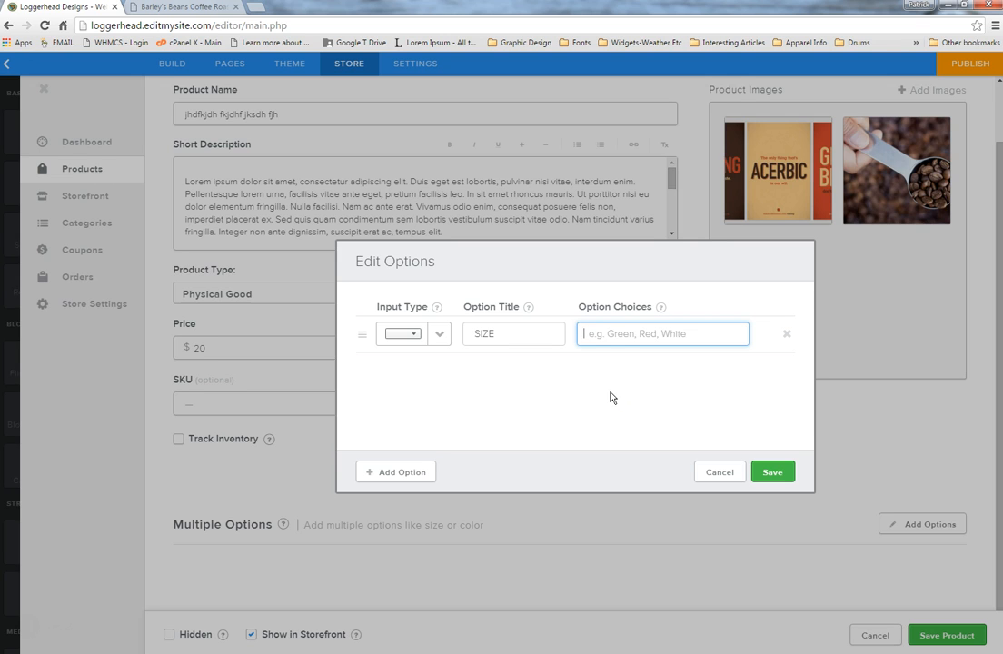
type("12oz")
key("Return")
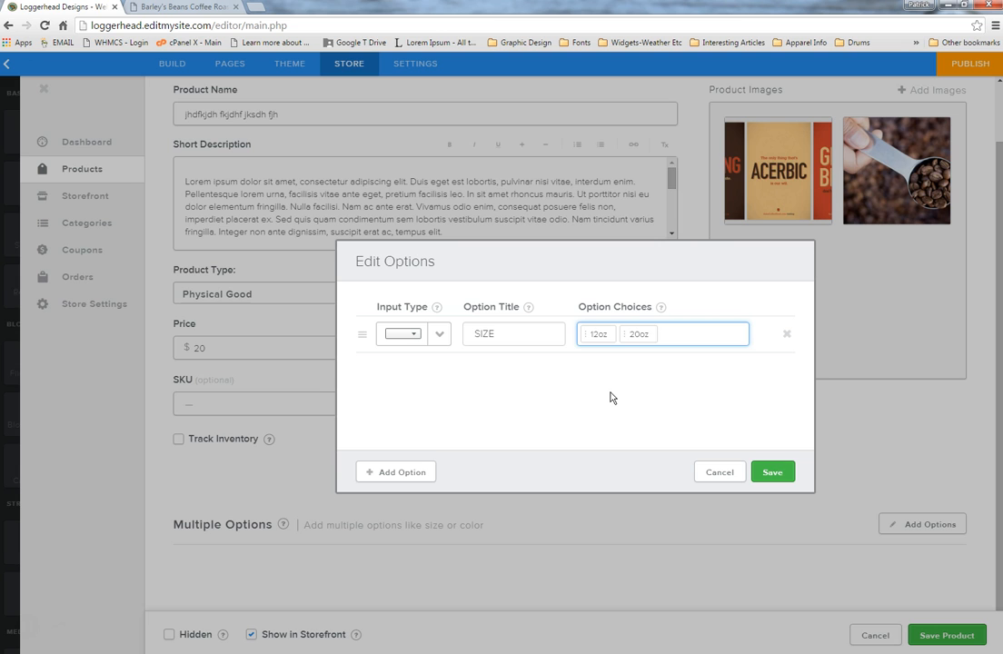
left_click(771, 472)
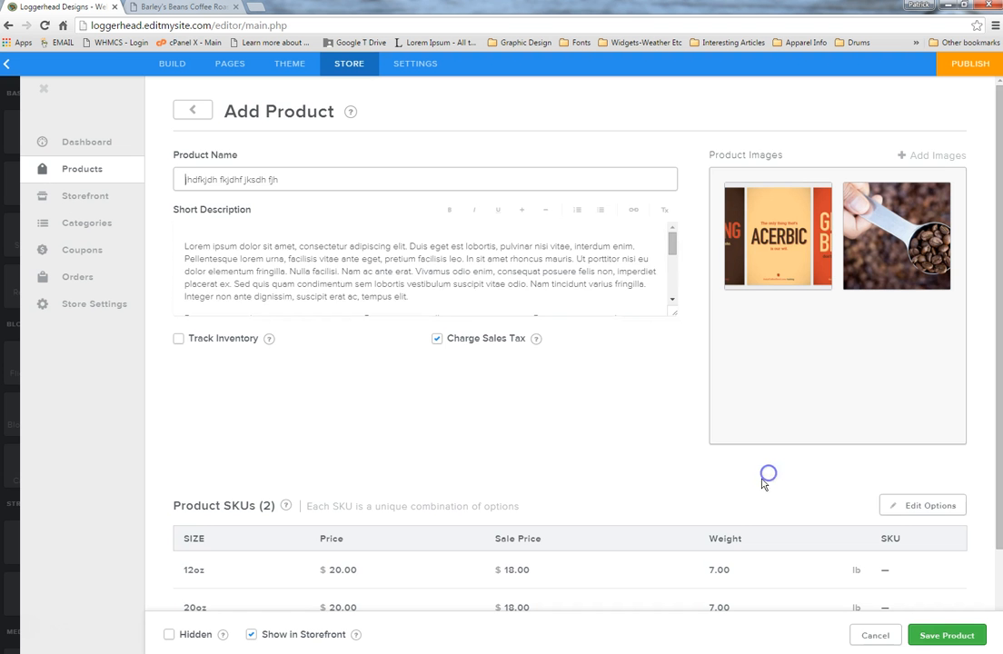
Set the 12oz SKU's price to $12.00 and its sale price to $10.00.
left_click_drag(994, 338, 996, 427)
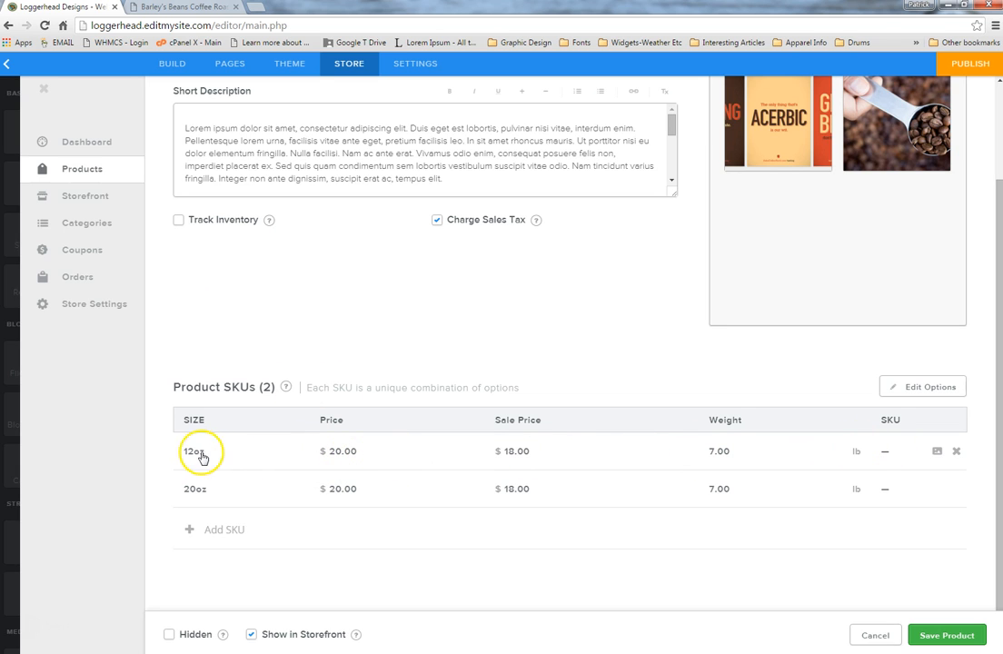
left_click(350, 453)
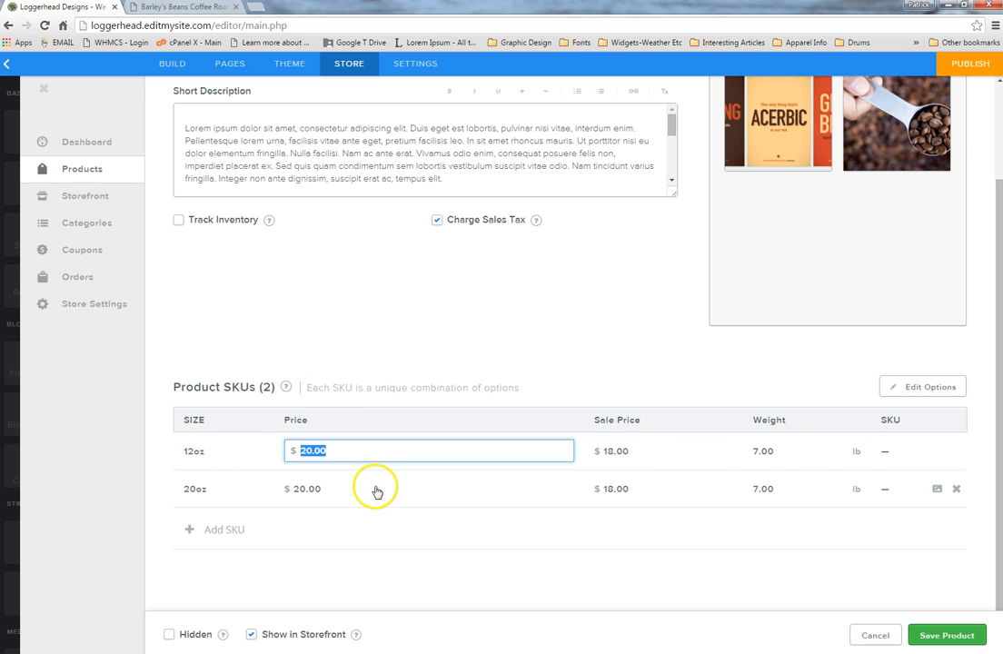
type("12.00")
left_click(616, 450)
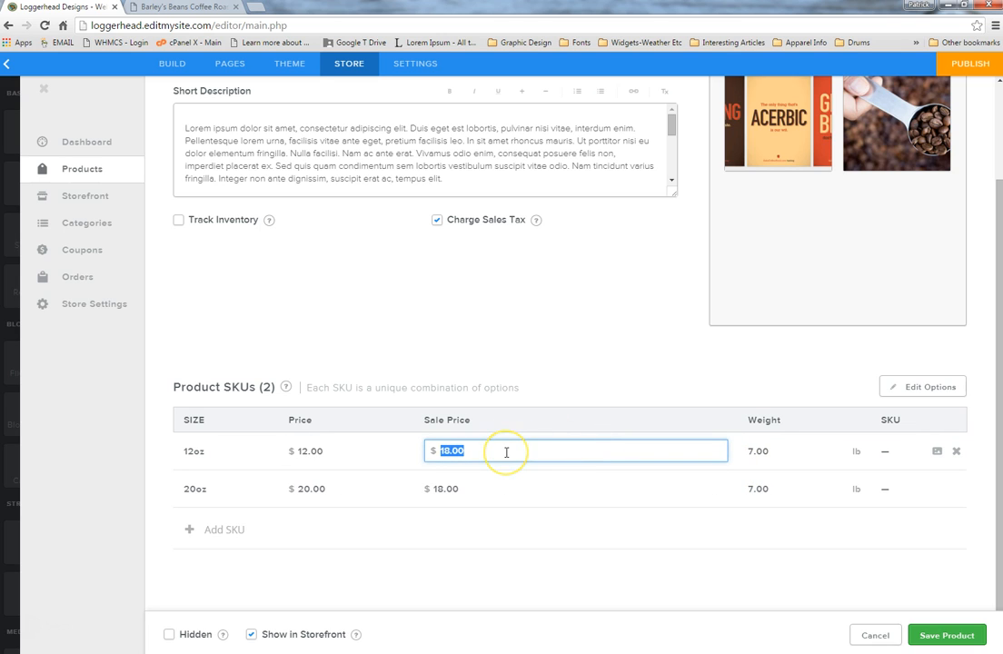
type("10.00")
left_click(555, 475)
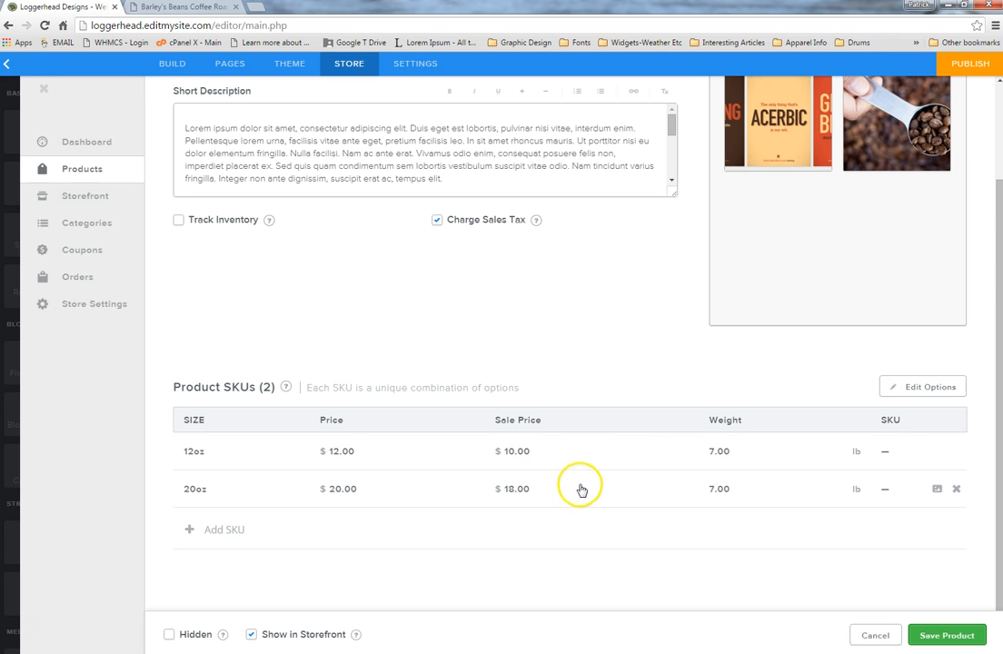
Add a second product option titled GRIND with the choices Whole Bean and Ground, and save the options.
left_click(910, 390)
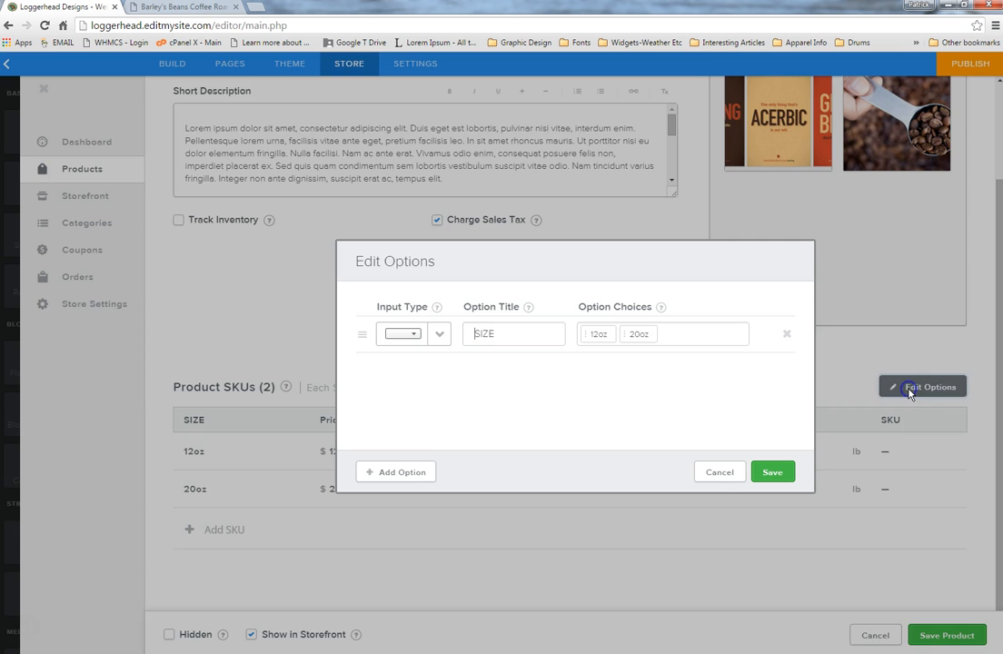
left_click(413, 472)
left_click(484, 374)
type("GRIND")
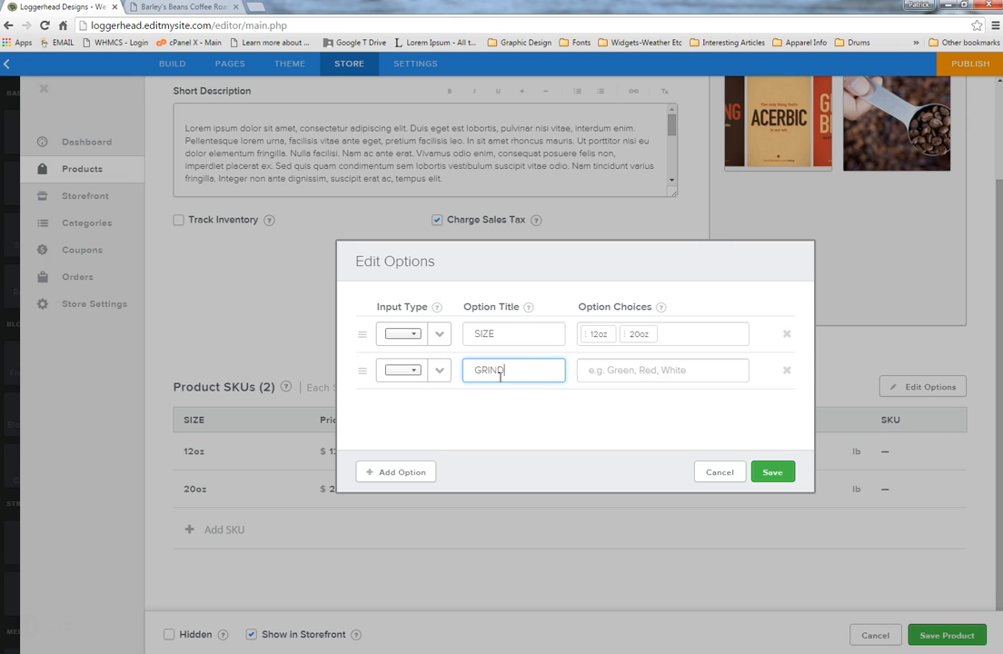
left_click(639, 376)
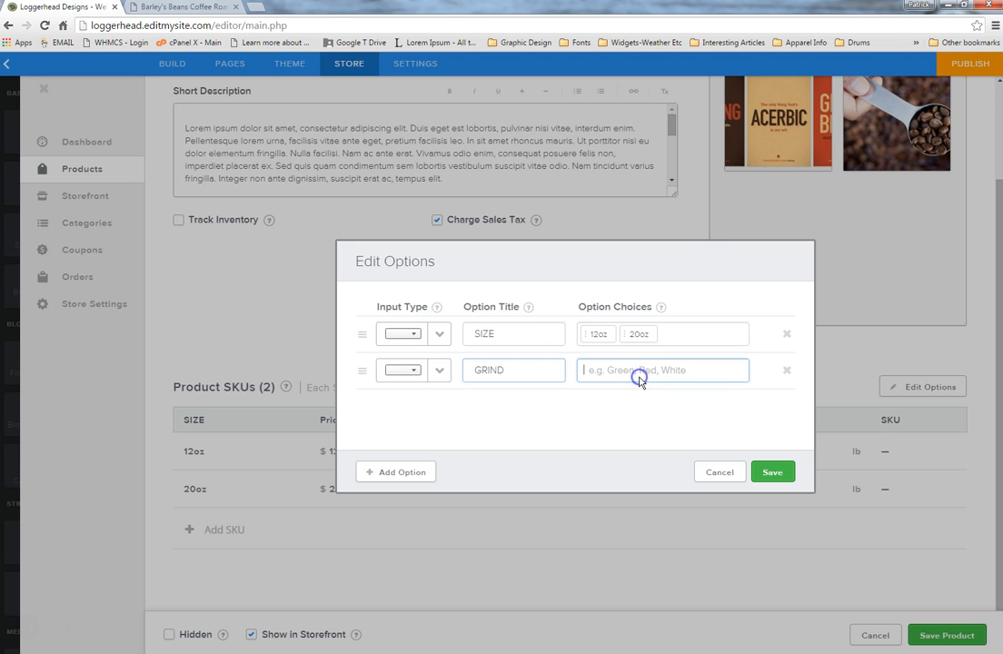
type("Whole B")
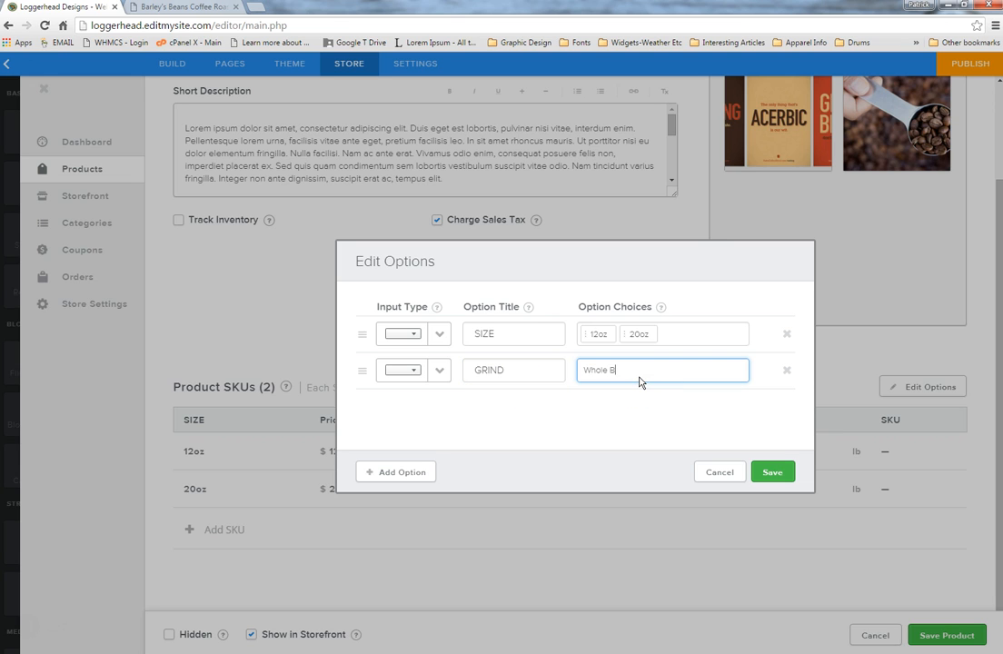
type("ean")
key("Return")
left_click(773, 473)
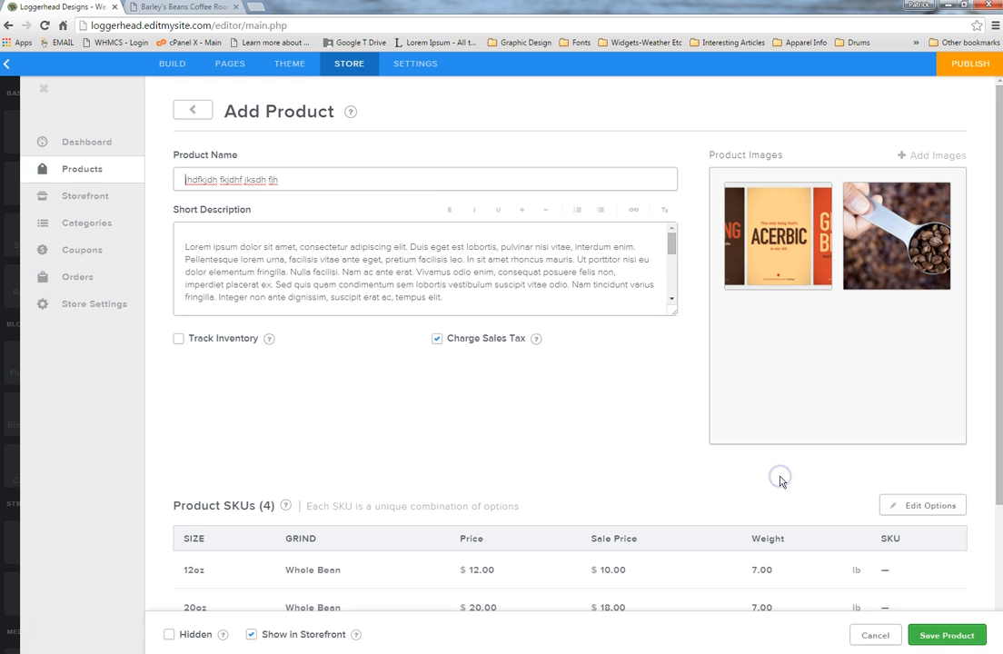
scroll(658, 450, "down", 2)
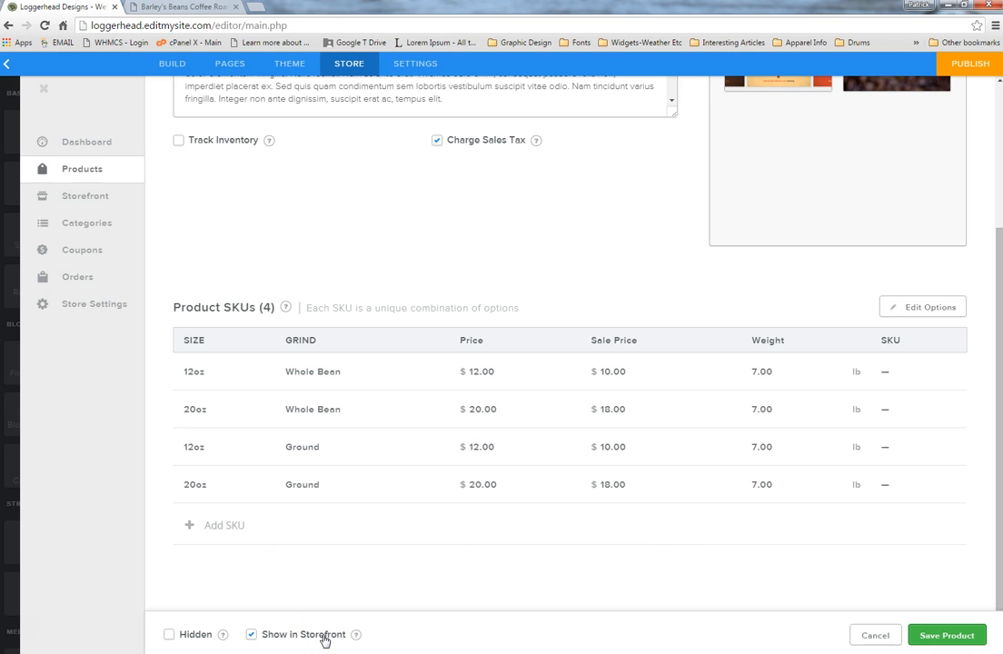
Examine the featured products on the live site's Coffee Shop page and return to the site editor.
left_click(184, 9)
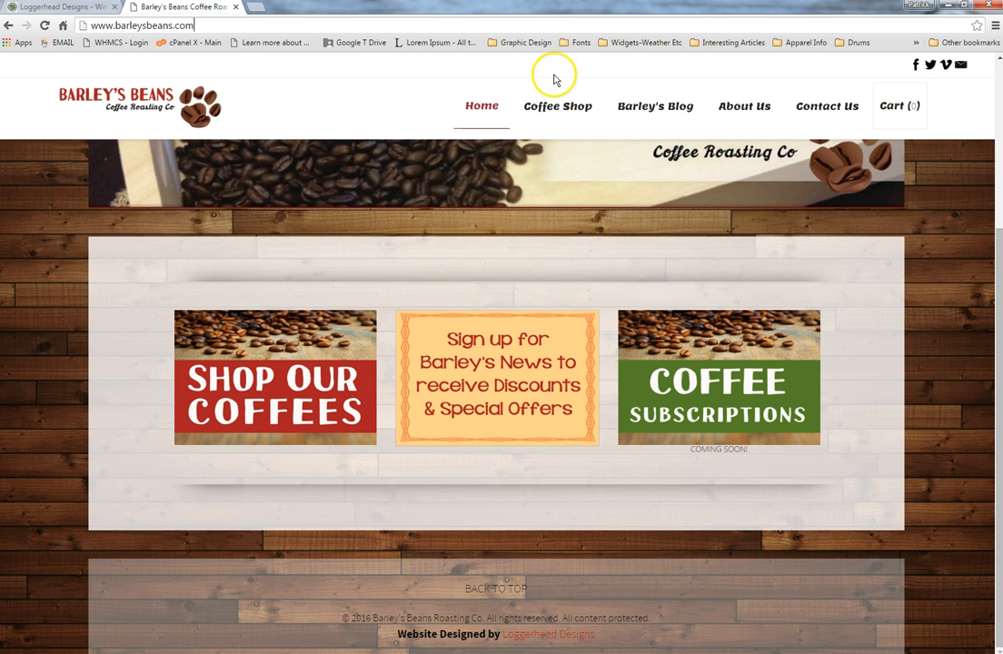
left_click(551, 106)
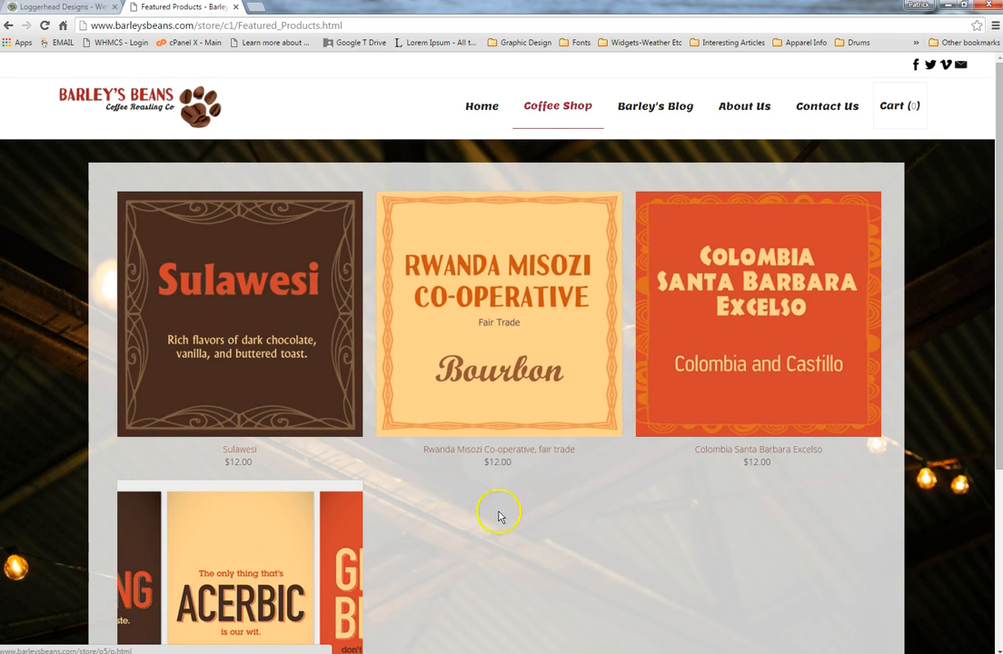
scroll(403, 555, "down", 3)
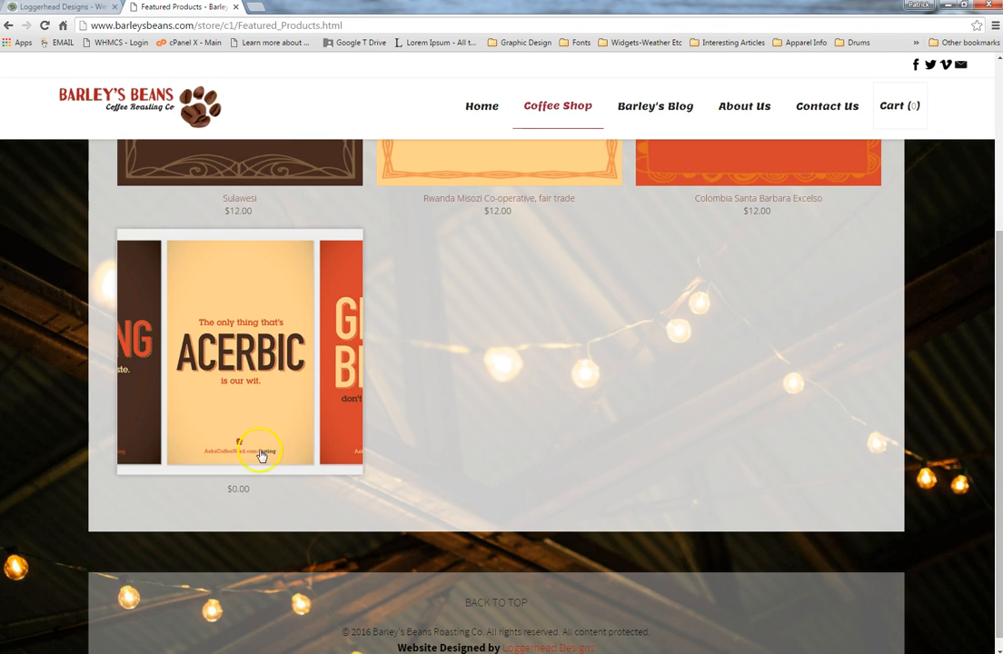
scroll(499, 413, "up", 3)
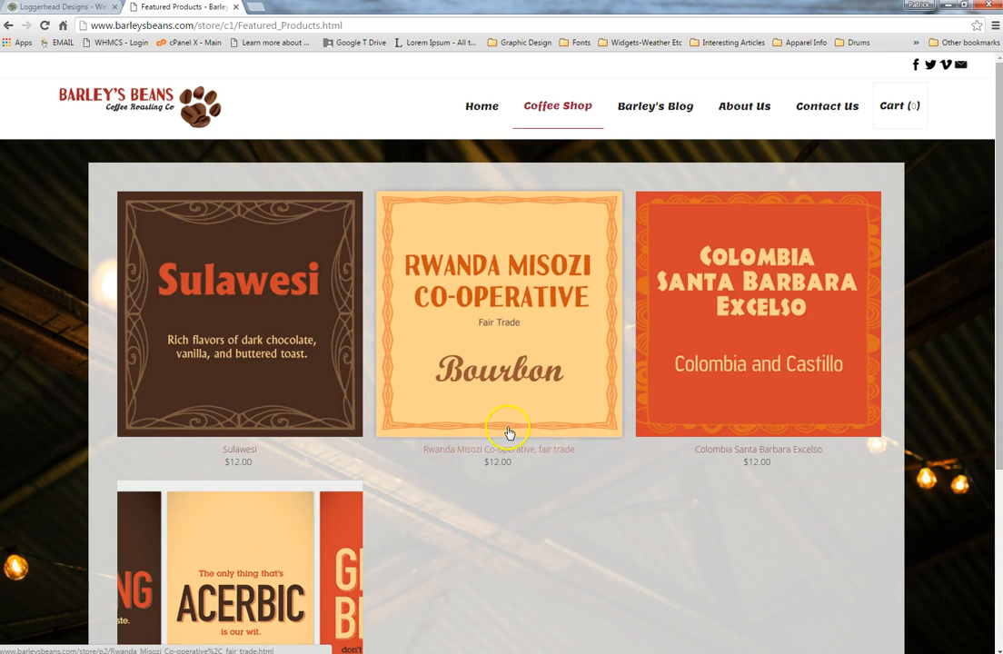
left_click(328, 517)
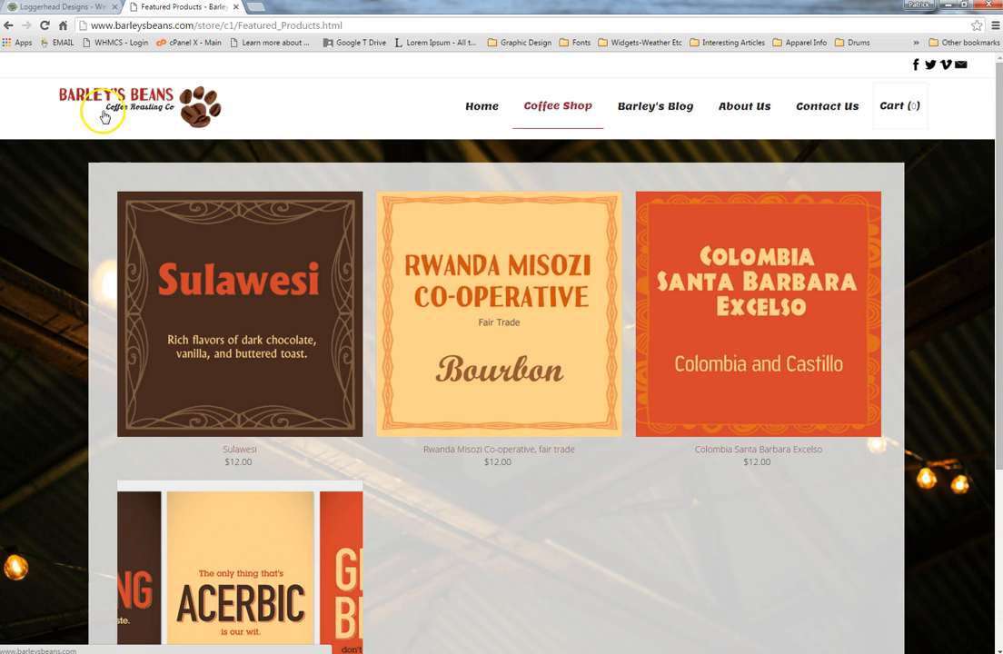
left_click(56, 8)
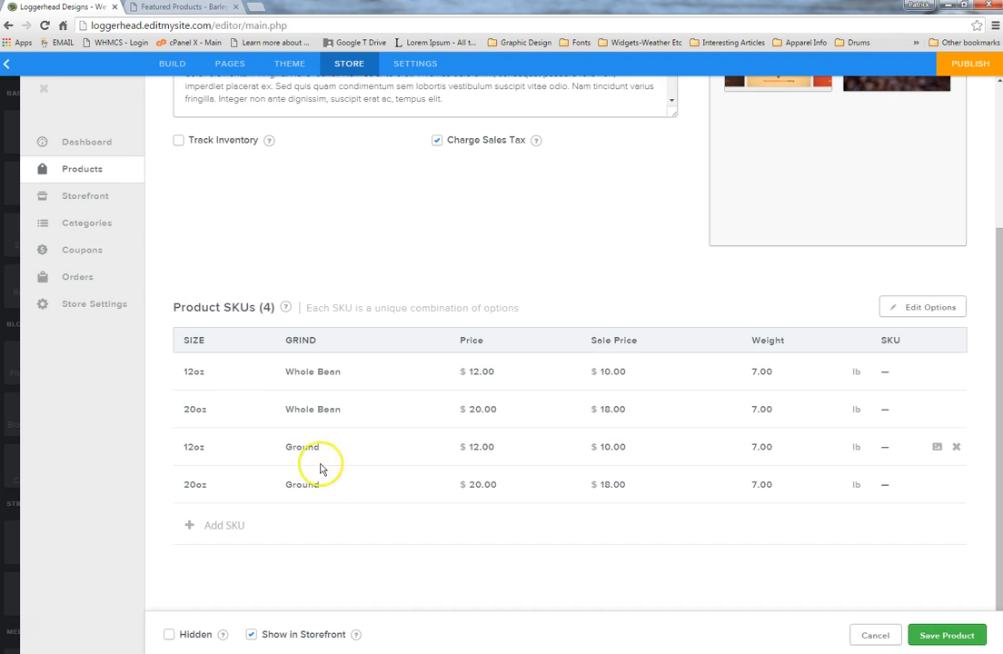
Save the test product and delete it from the store's product list.
left_click(950, 640)
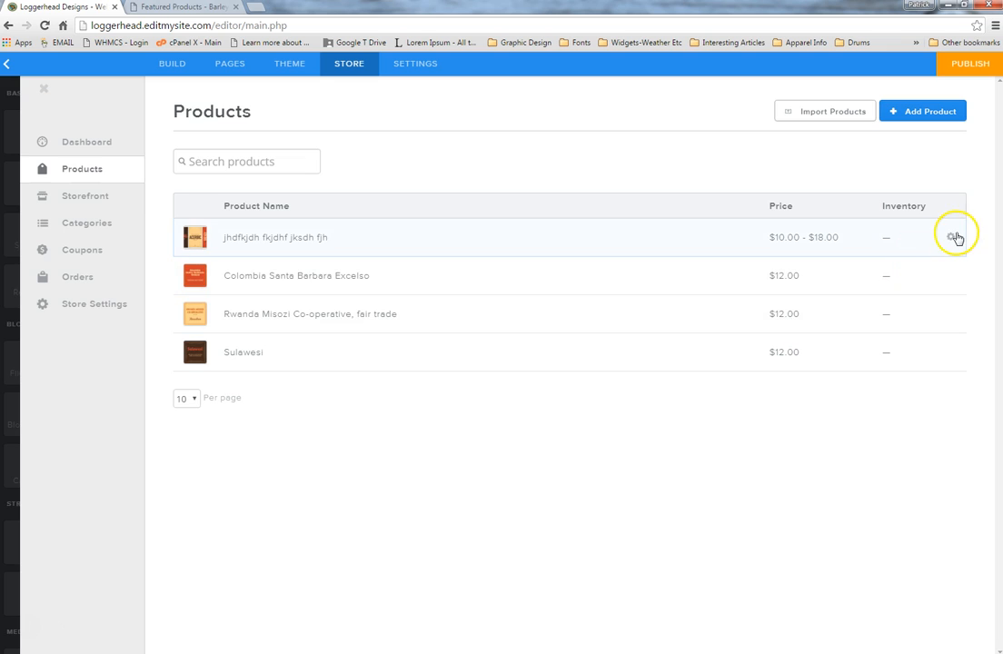
left_click(952, 237)
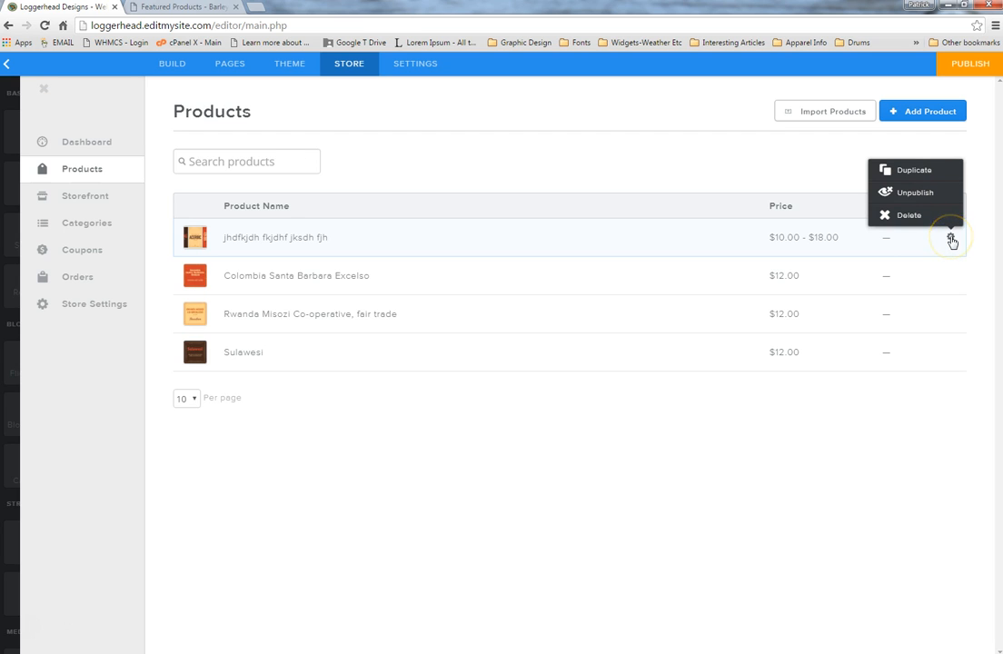
left_click(904, 217)
left_click(644, 414)
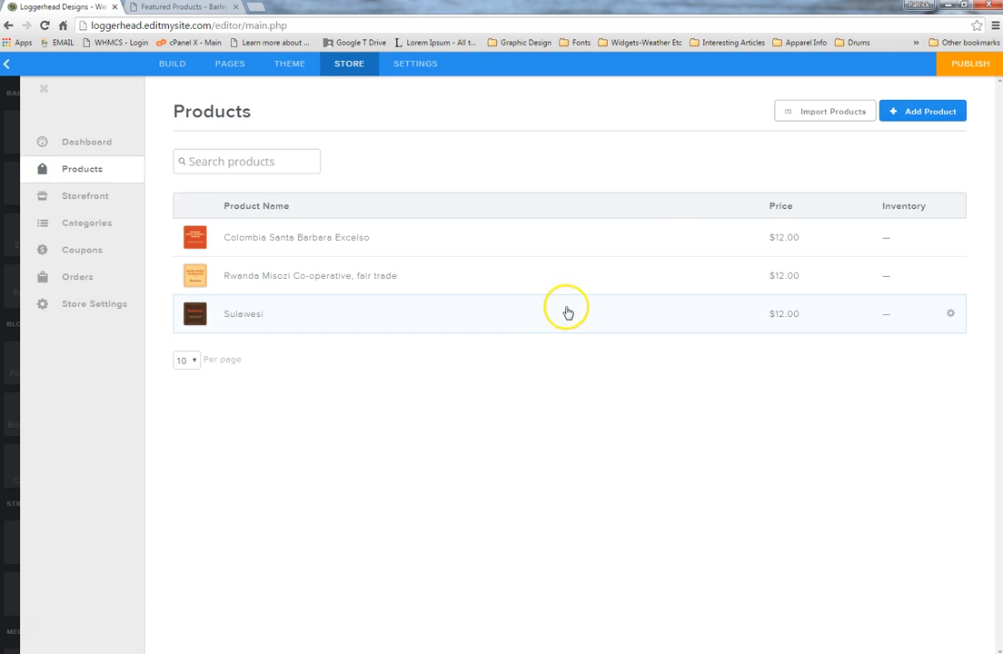
Review the Colombia Santa Barbara Excelso product's details and SKUs, and save the product.
left_click(535, 244)
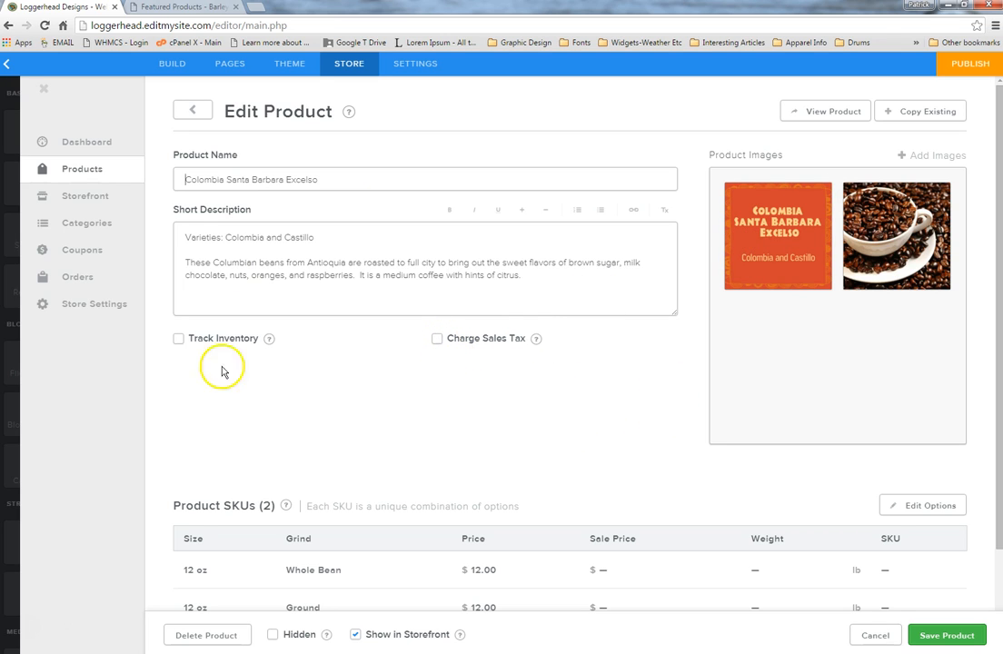
scroll(702, 418, "down", 2)
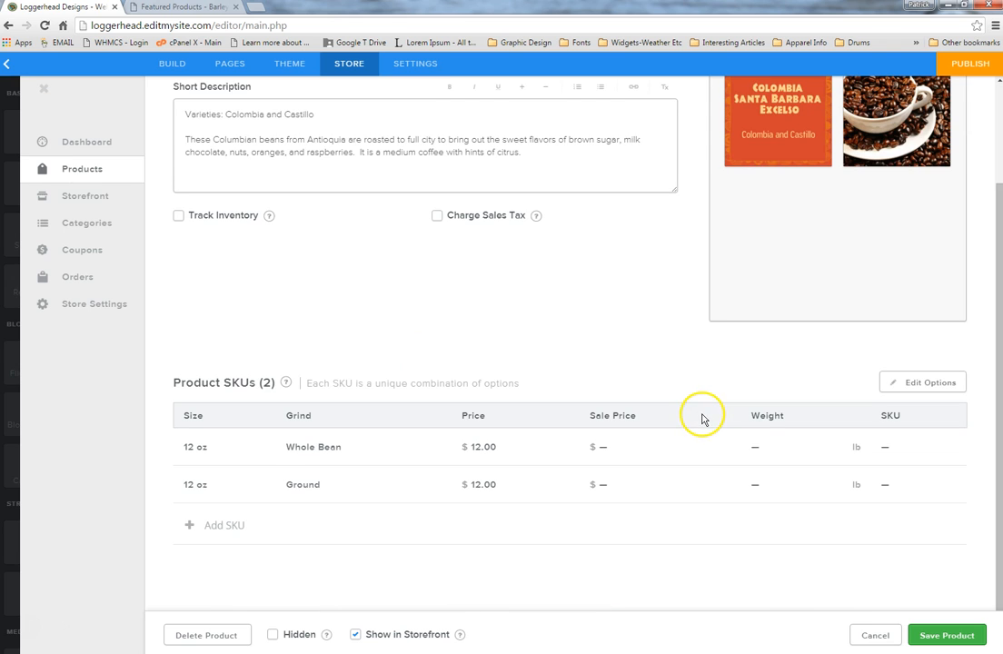
left_click(956, 638)
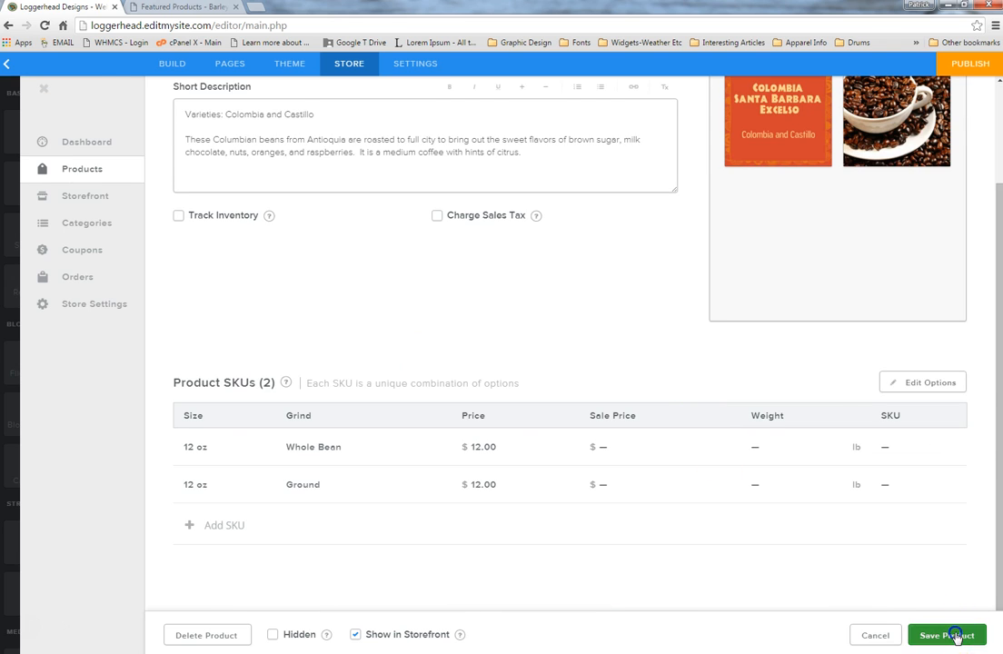
Review the Storefront's category products against the live shop page and check which products are selected for display.
left_click(101, 202)
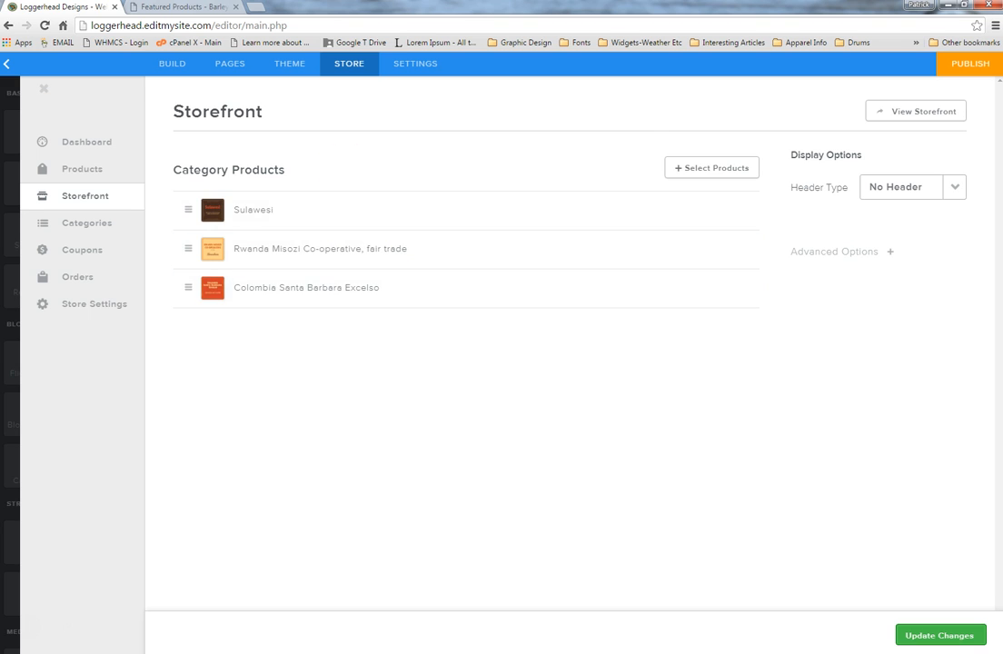
left_click(178, 7)
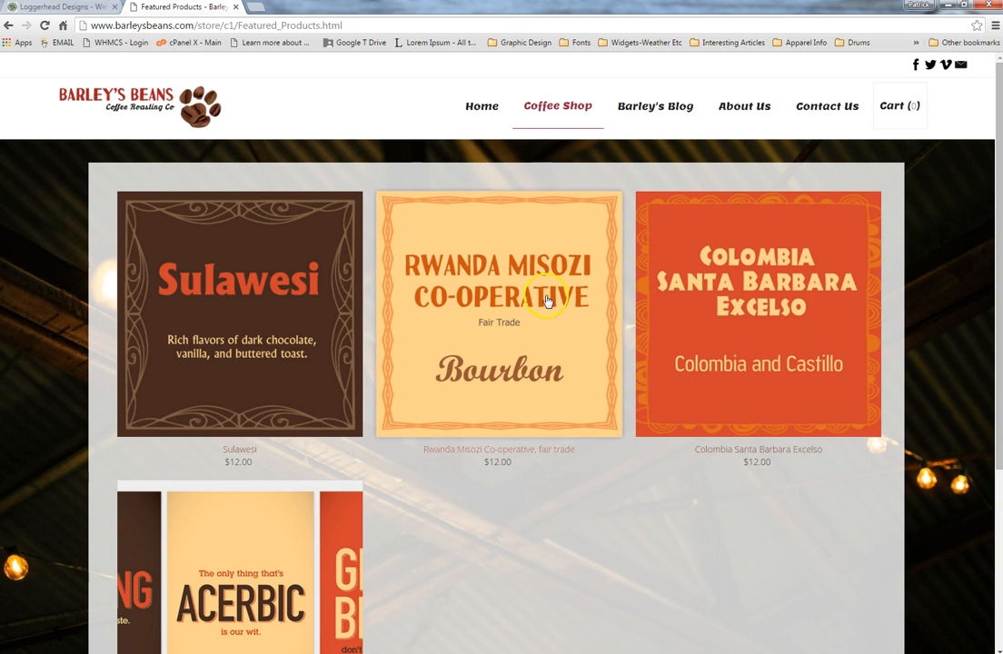
left_click(63, 7)
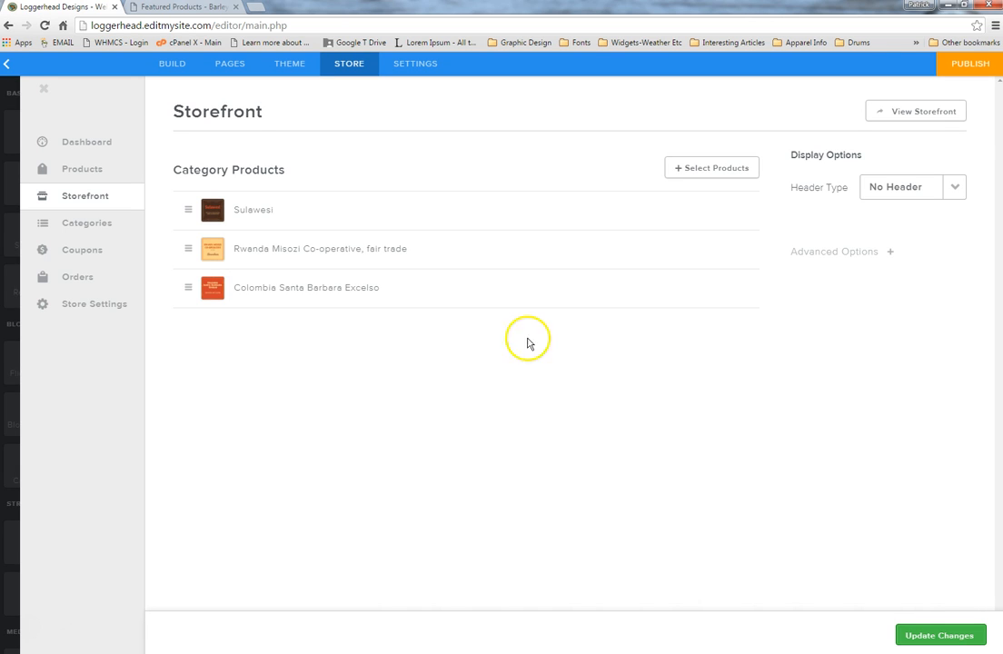
left_click(713, 174)
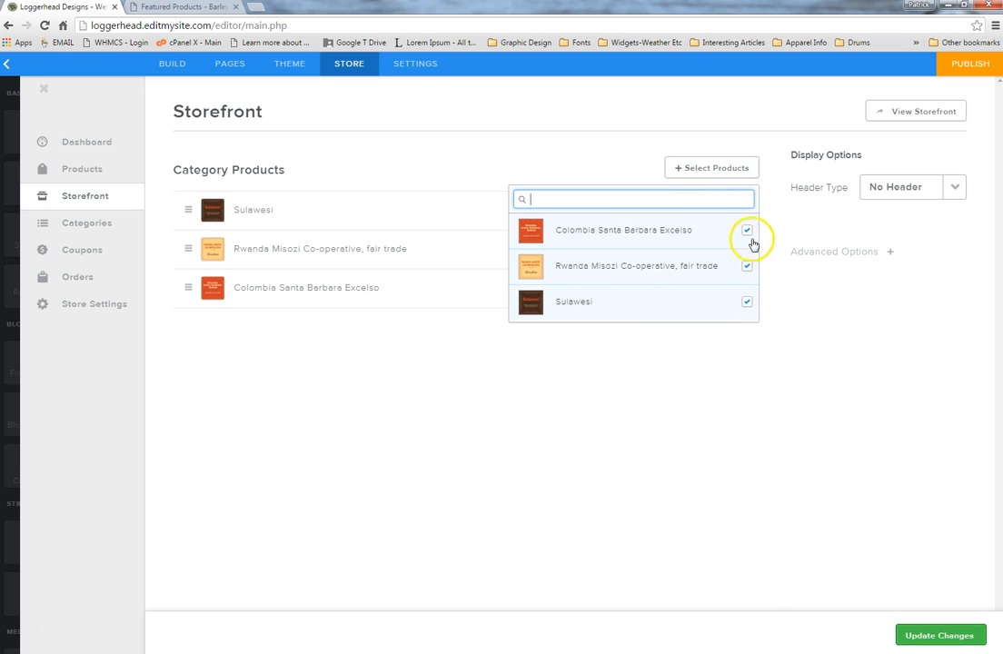
left_click(457, 463)
Look at the store's Categories section and its blank new-category form, and go back to the product list.
left_click(91, 228)
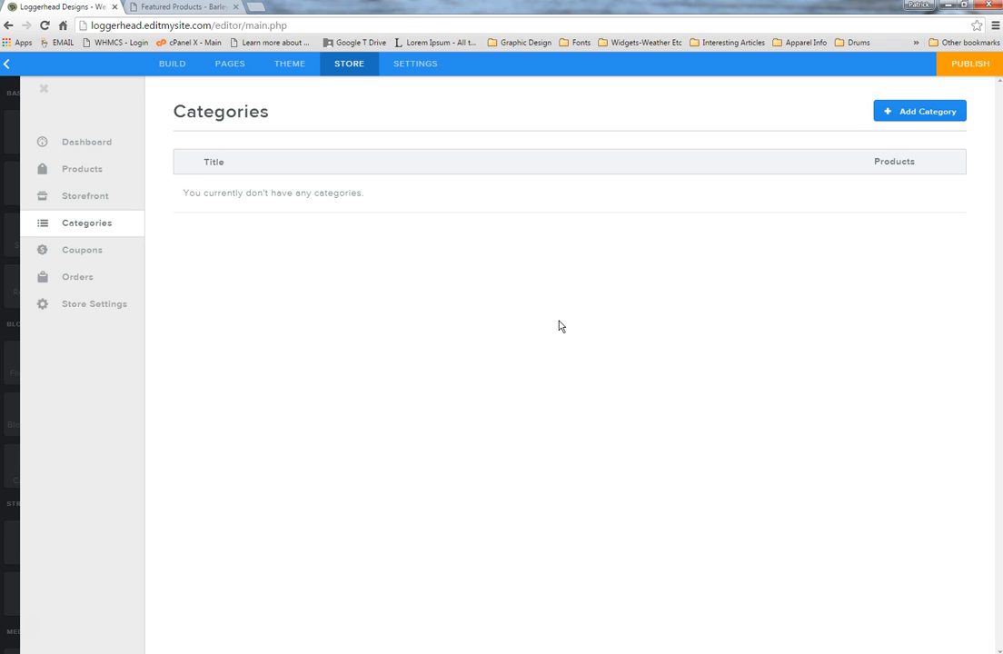
left_click(933, 112)
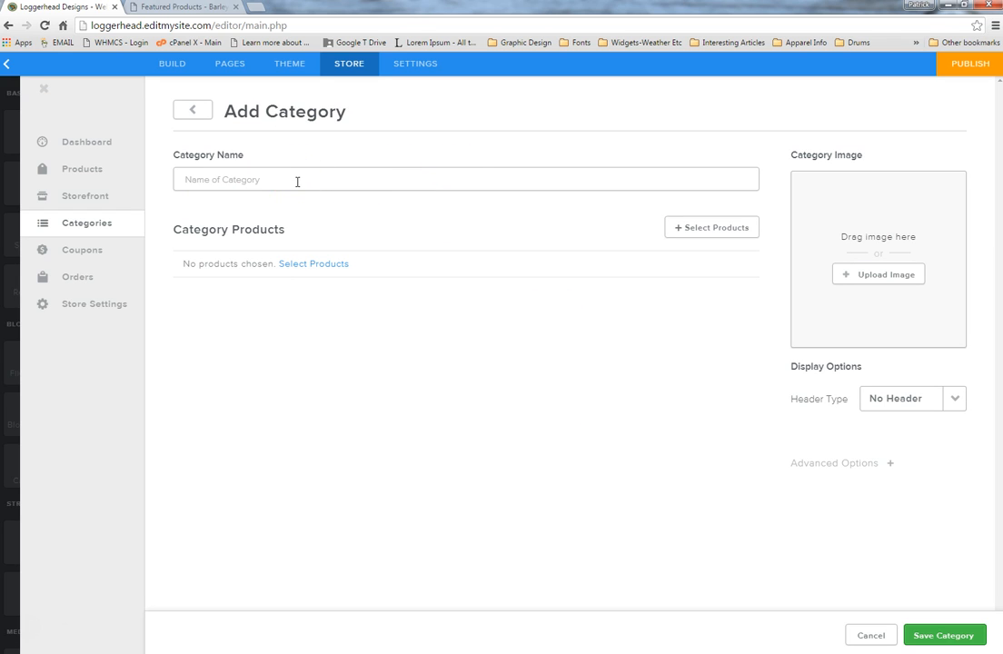
left_click(81, 172)
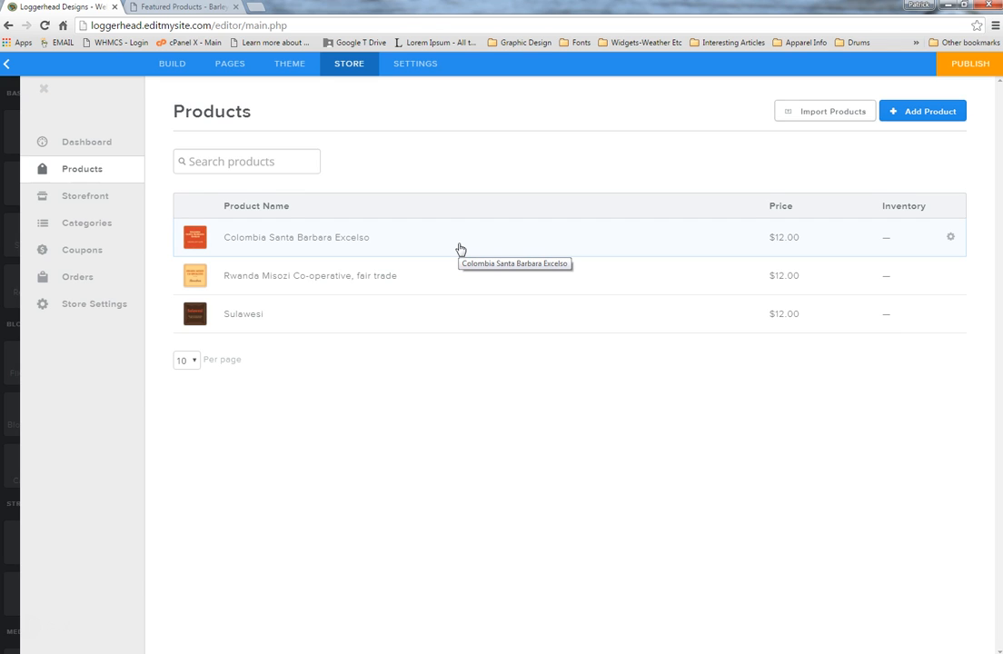
Start a new store coupon with the coupon code OFF20.
left_click(109, 252)
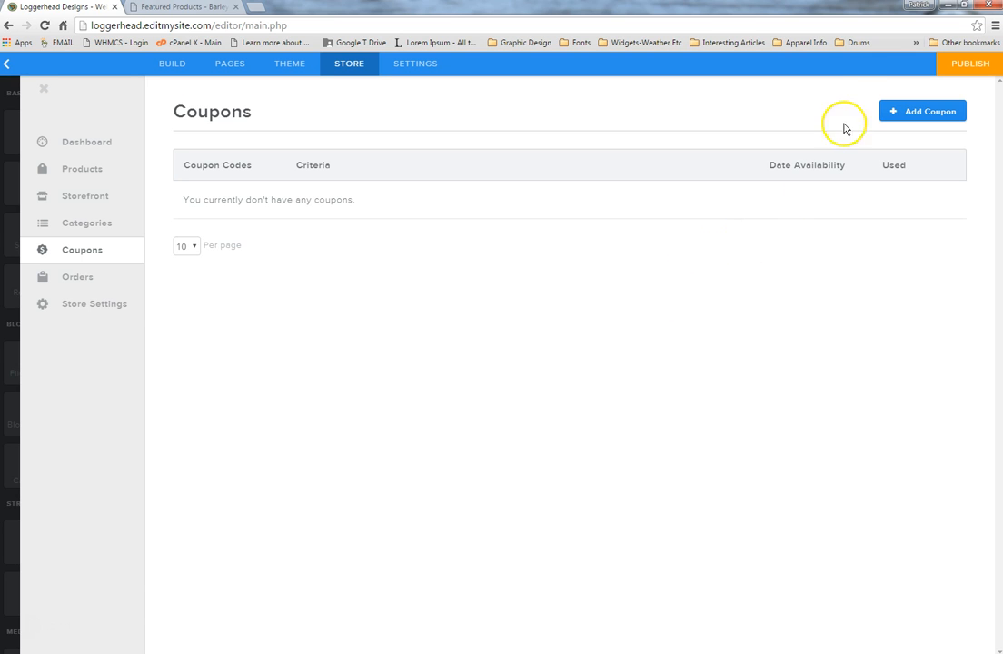
left_click(931, 119)
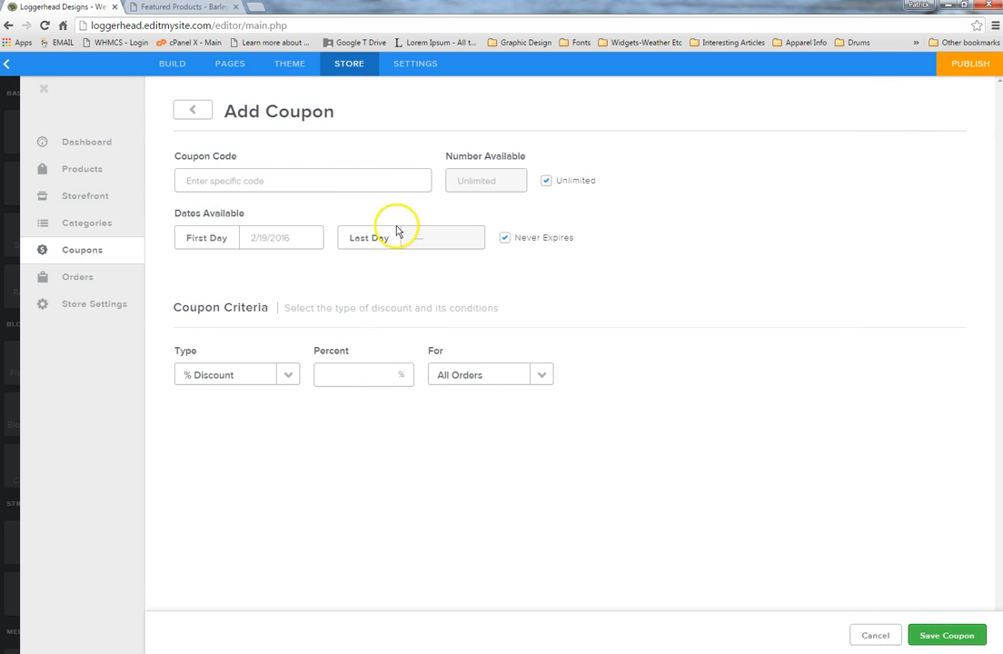
left_click(267, 181)
type("OFF20")
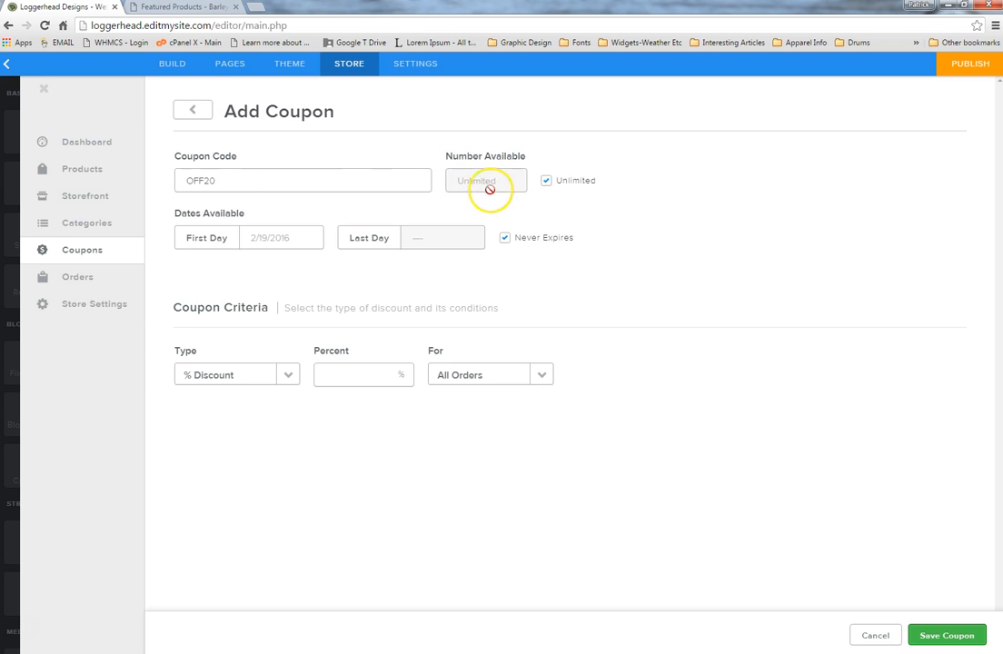
Try limiting the coupon to 10 available, turn off Never Expires, and make its availability unlimited again.
left_click(546, 180)
left_click(495, 185)
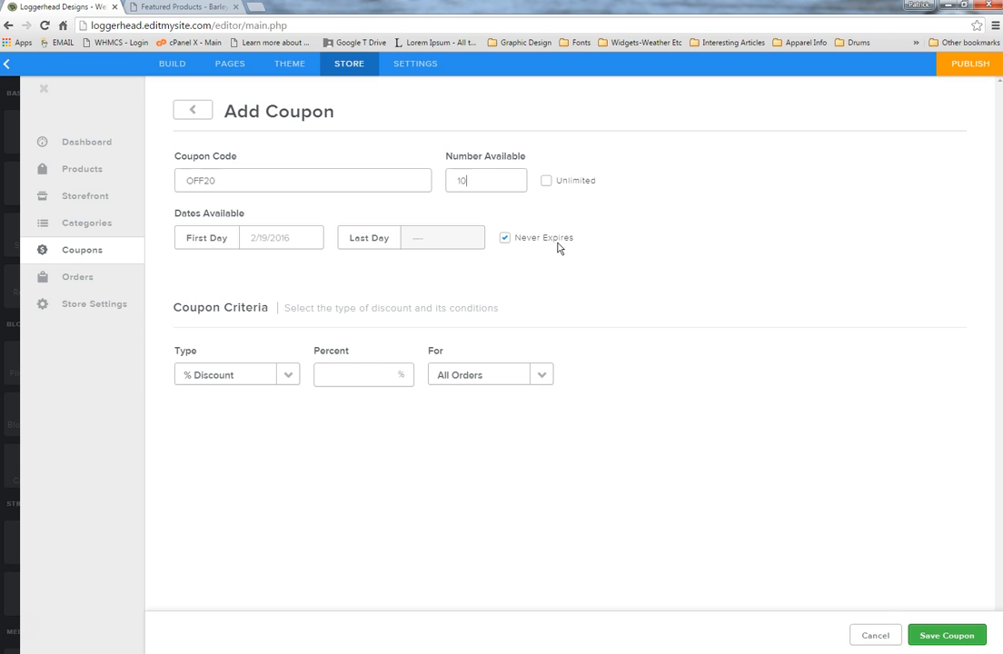
left_click(506, 239)
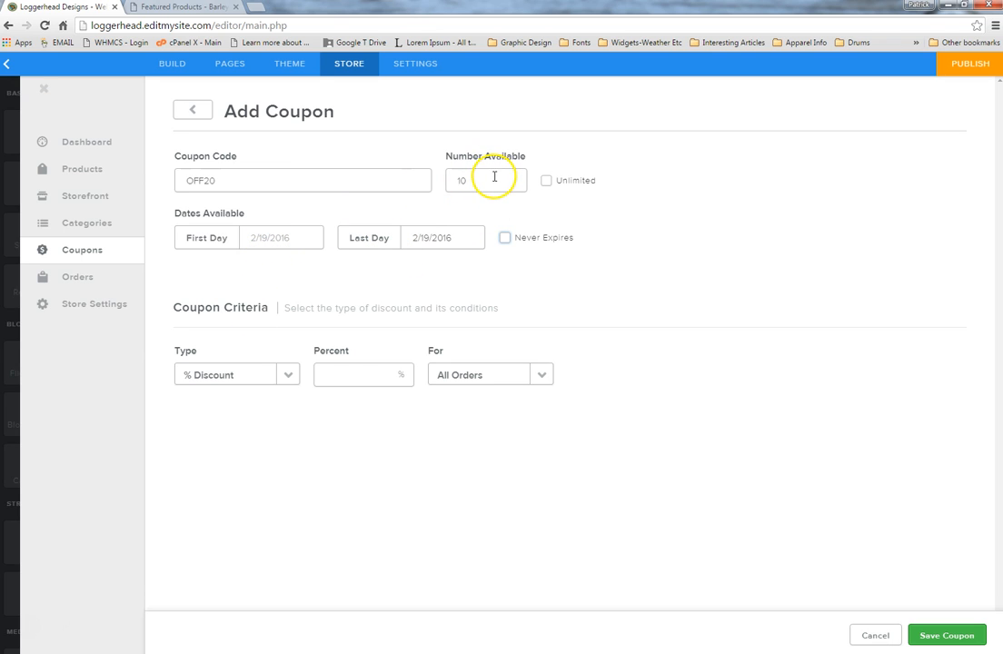
left_click(546, 180)
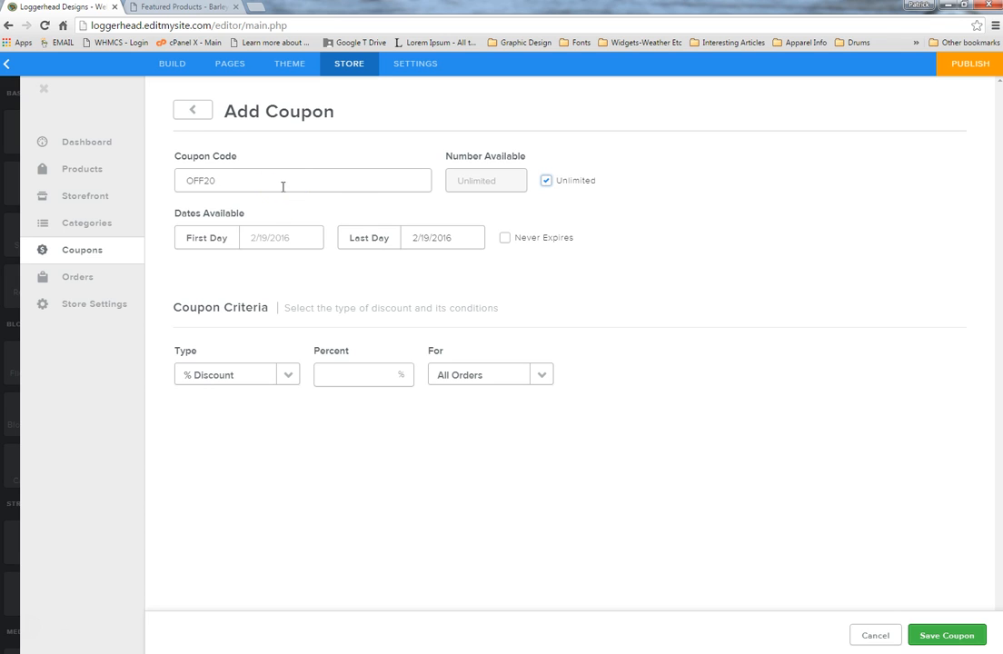
Try a 20% discount limited to specific products, adding Colombia Santa Barbara Excelso and removing it again.
left_click(289, 375)
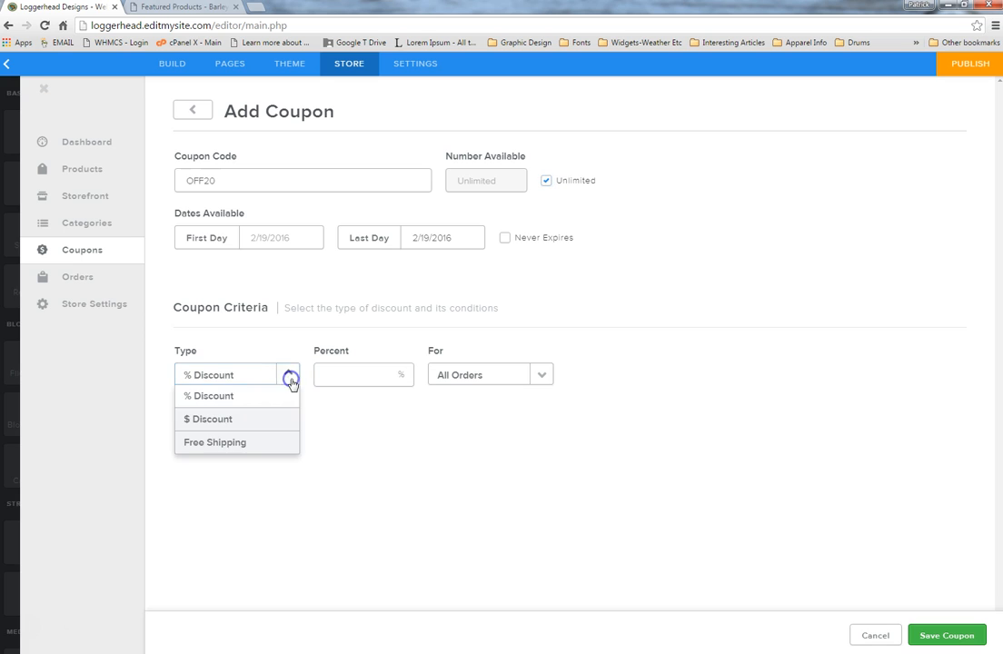
left_click(365, 378)
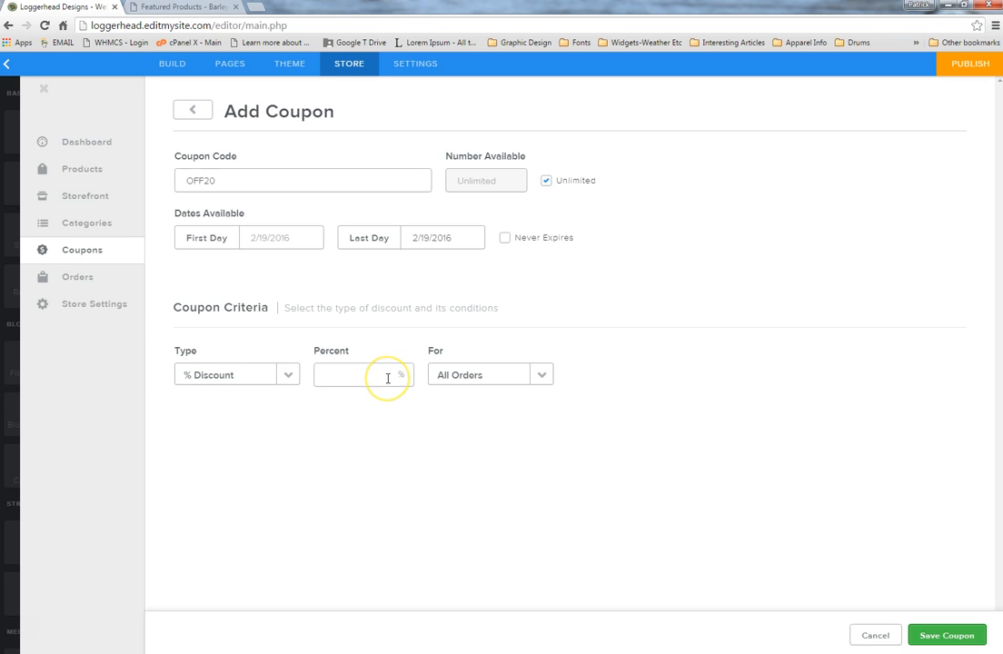
left_click(544, 377)
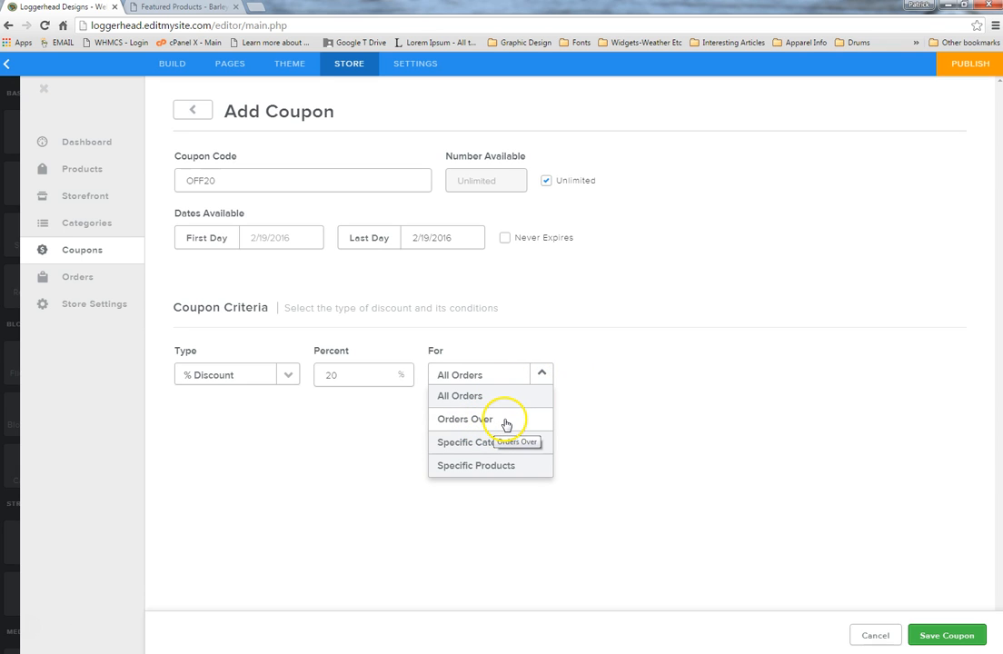
left_click(504, 467)
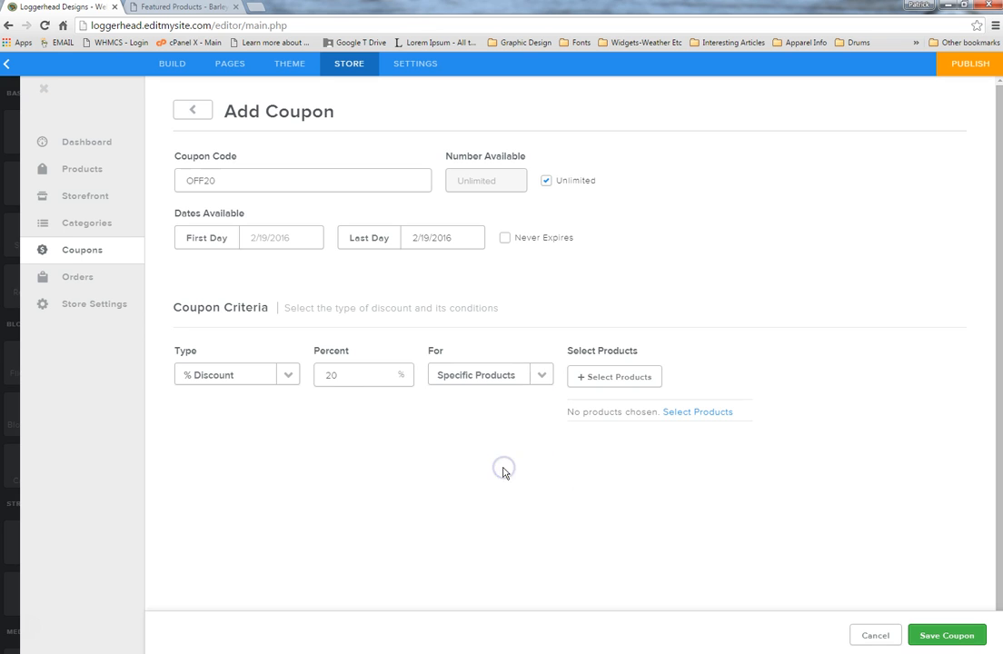
left_click(616, 382)
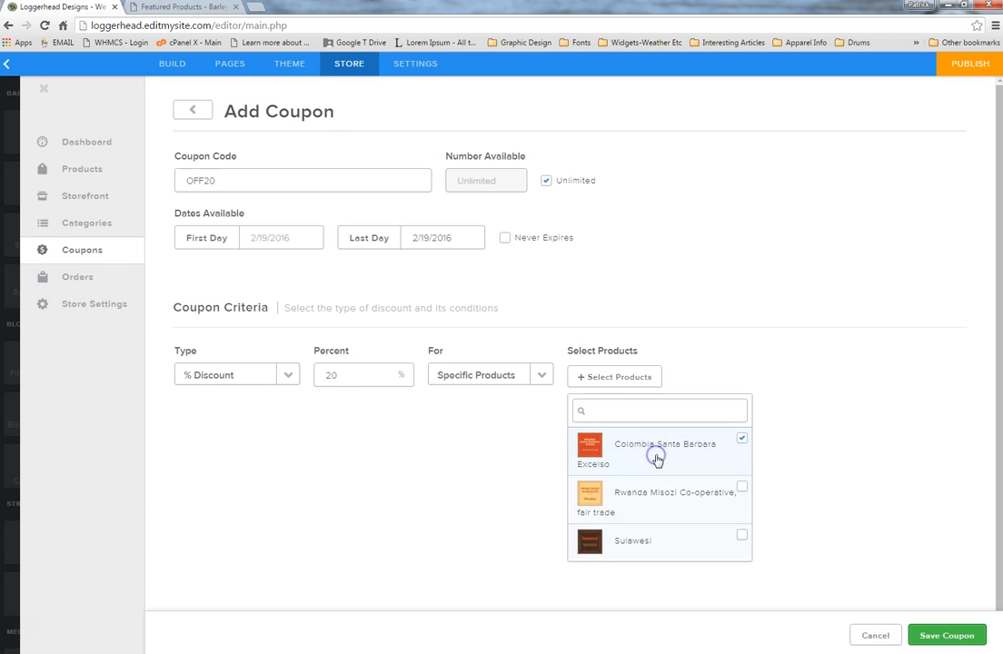
left_click(528, 430)
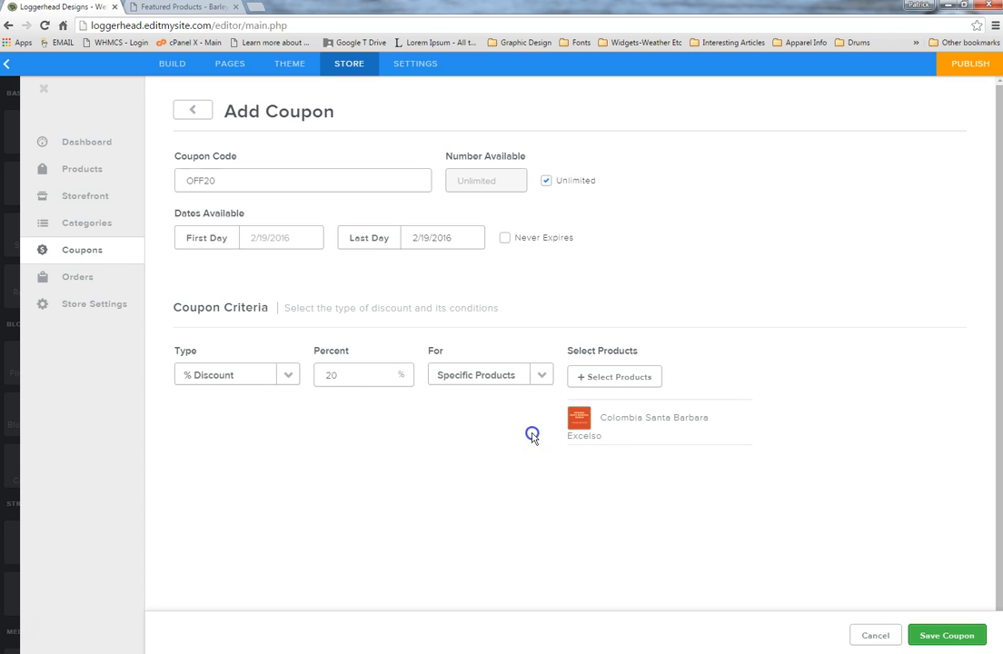
left_click(749, 411)
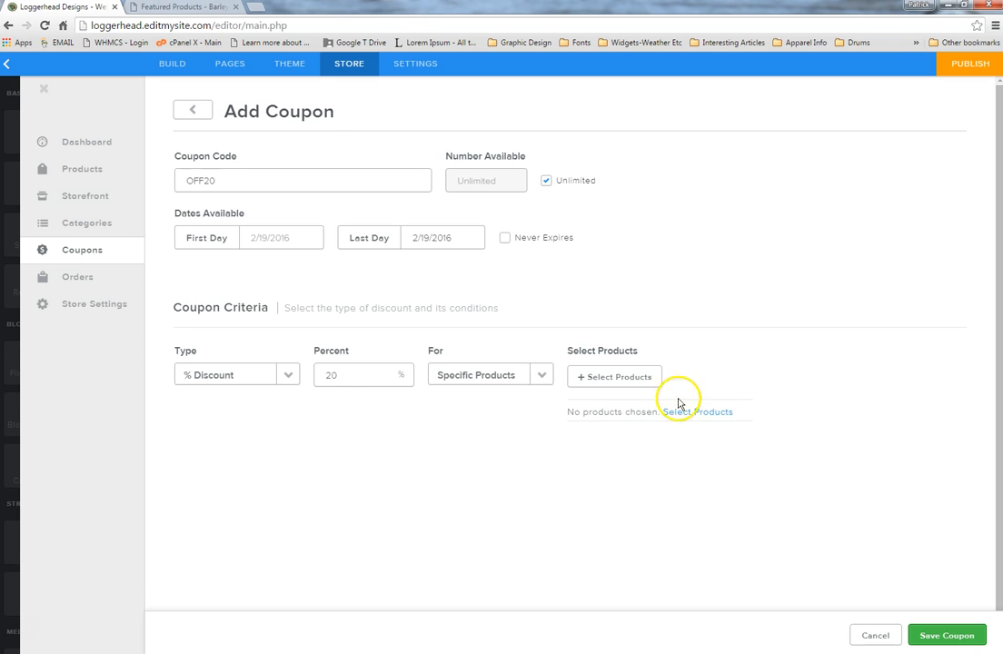
Try changing the coupon to a $ Discount of 5.00 for all orders and check the other order conditions.
left_click(289, 374)
left_click(240, 423)
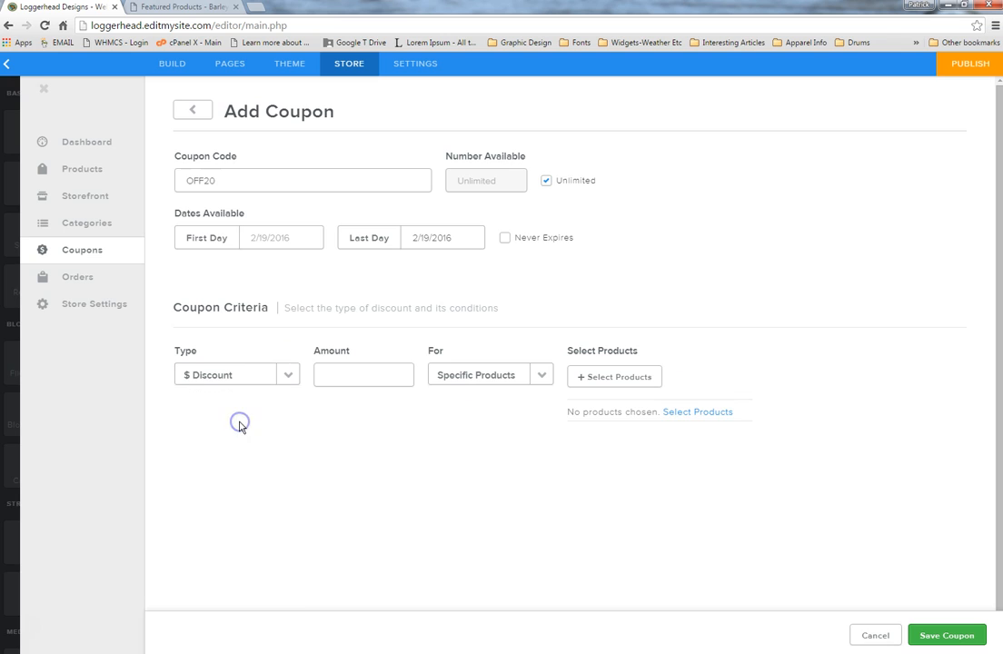
left_click(368, 380)
left_click(443, 410)
left_click(538, 377)
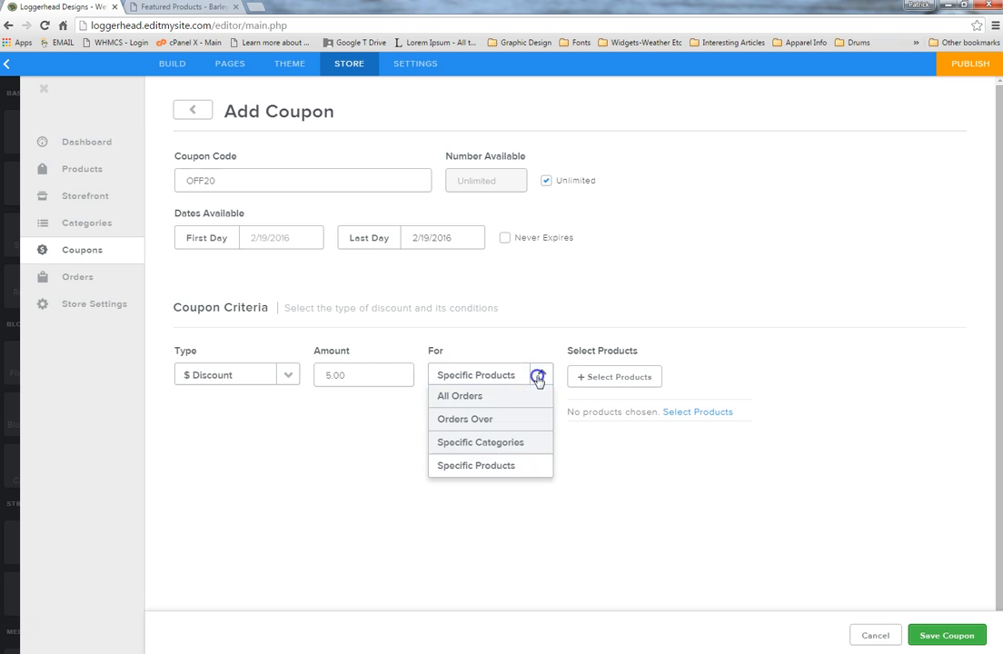
left_click(468, 397)
left_click(543, 376)
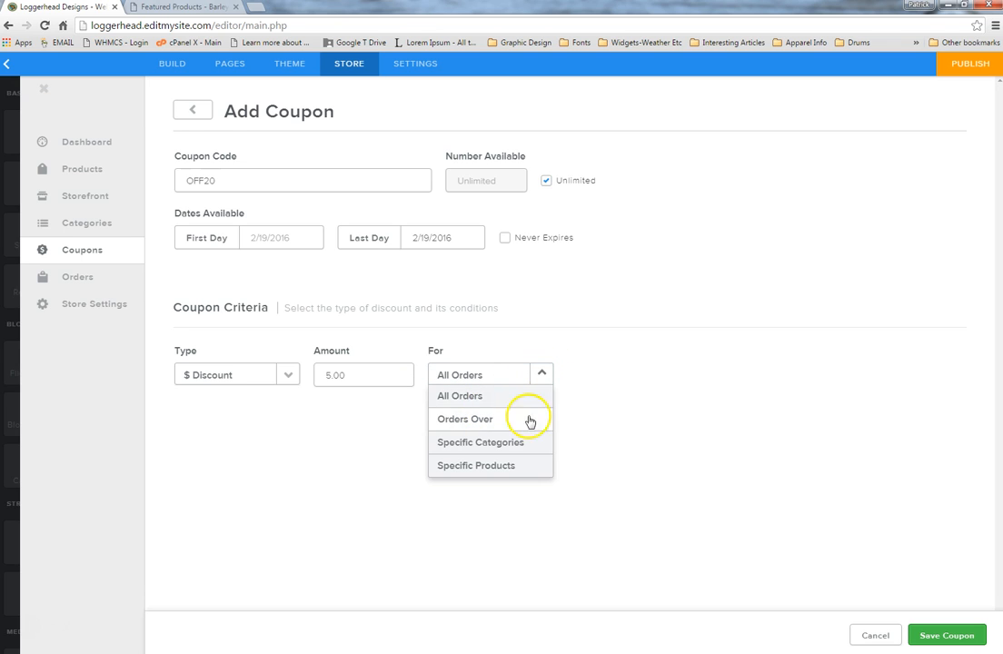
left_click(358, 436)
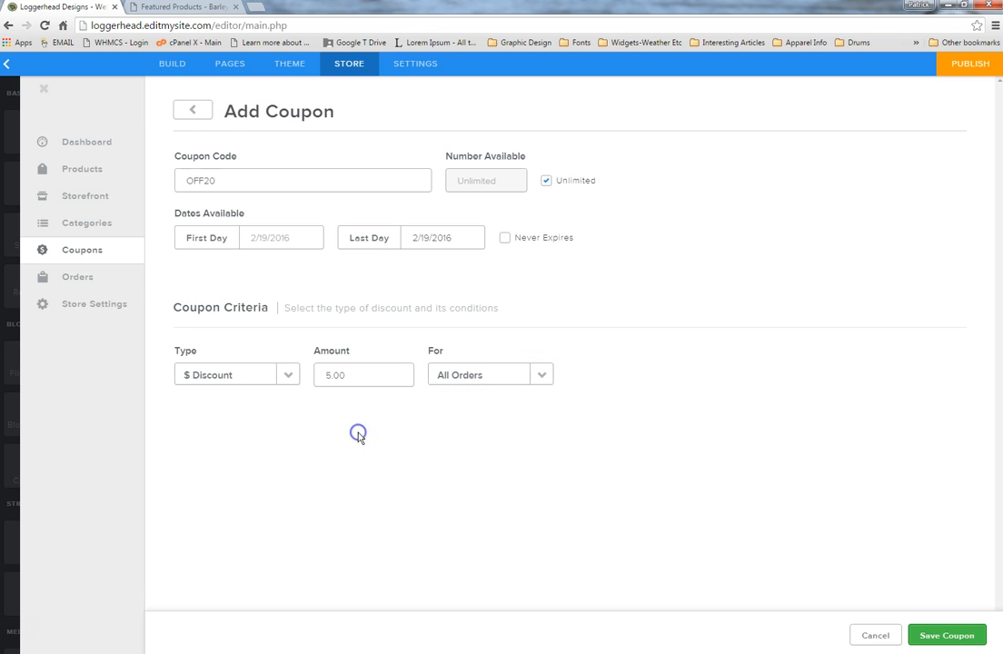
Try the Free Shipping coupon type, look through its shipping rates, and change the coupon code to FREESHIP.
left_click(288, 378)
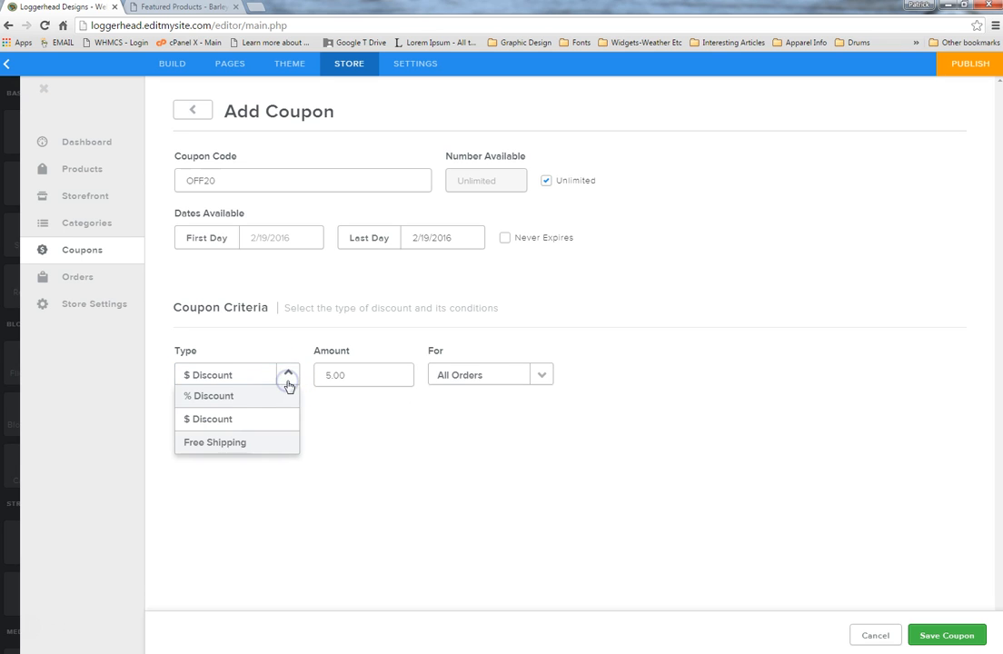
left_click(209, 446)
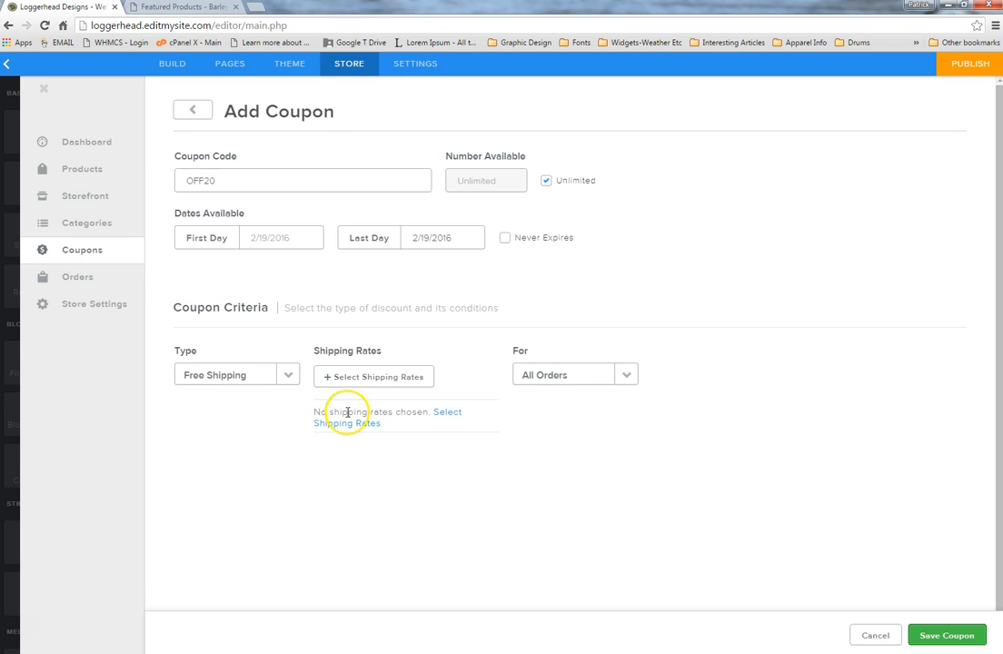
left_click(386, 391)
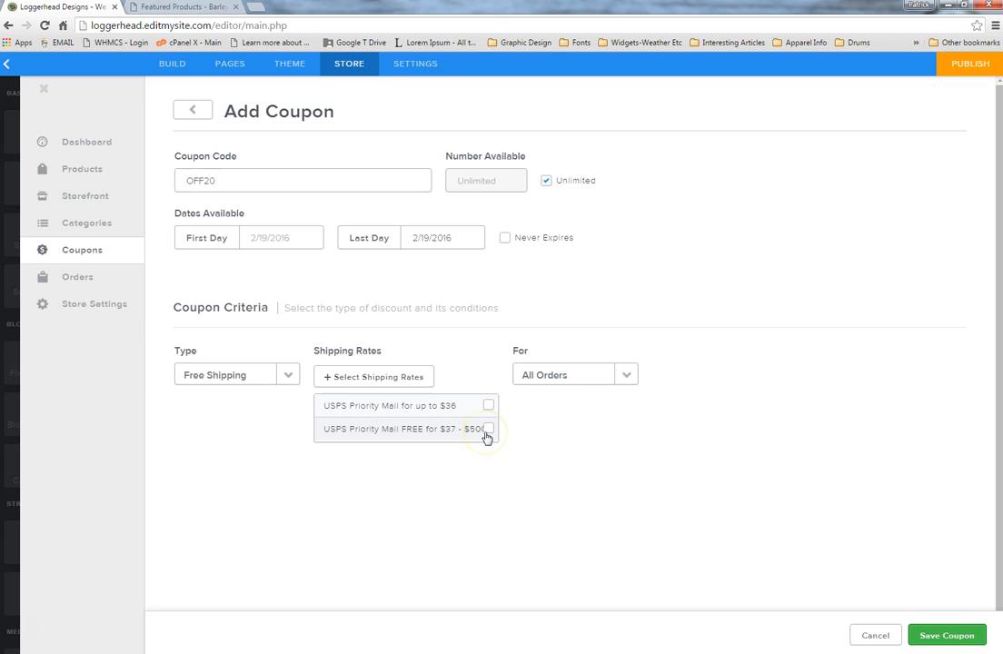
left_click(590, 419)
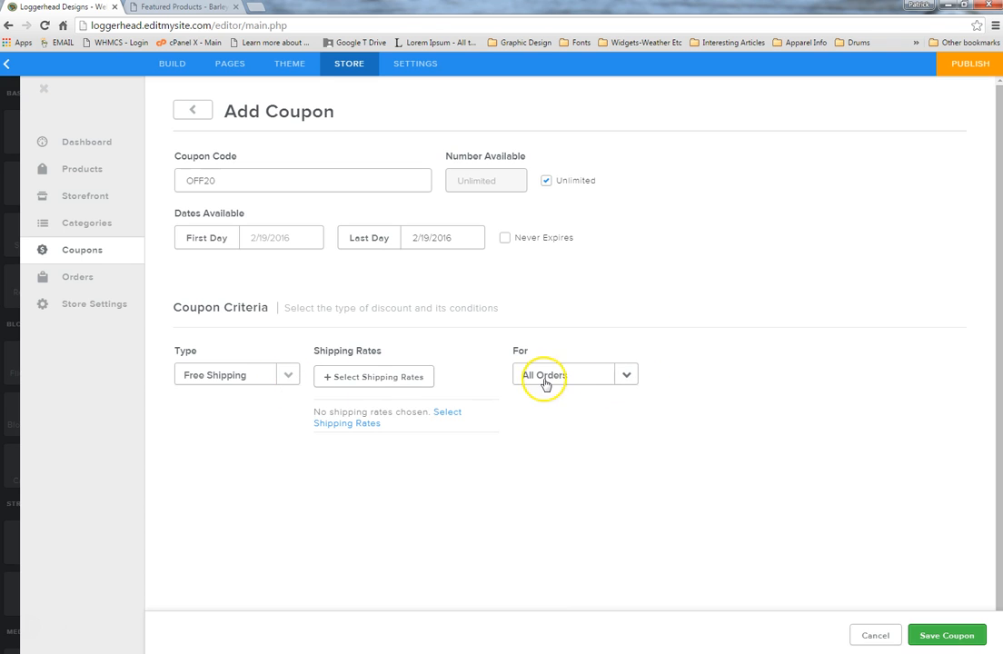
left_click_drag(248, 180, 148, 193)
type("FREESHIP")
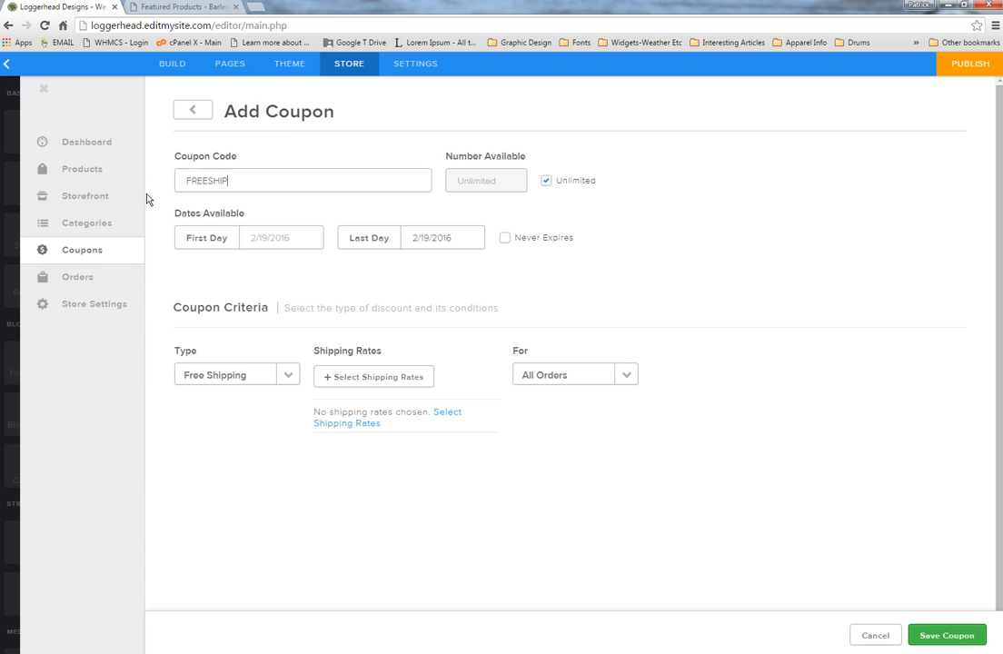
Try limiting the coupon to orders over $50.00 and saving it, and return to the coupon list.
left_click(621, 376)
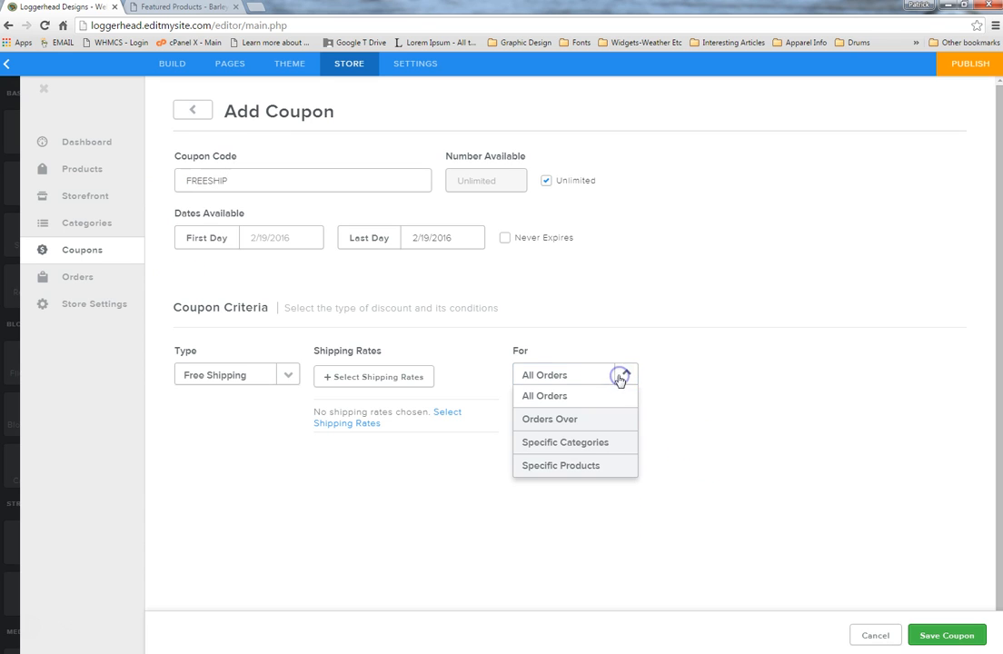
left_click(556, 418)
left_click(686, 373)
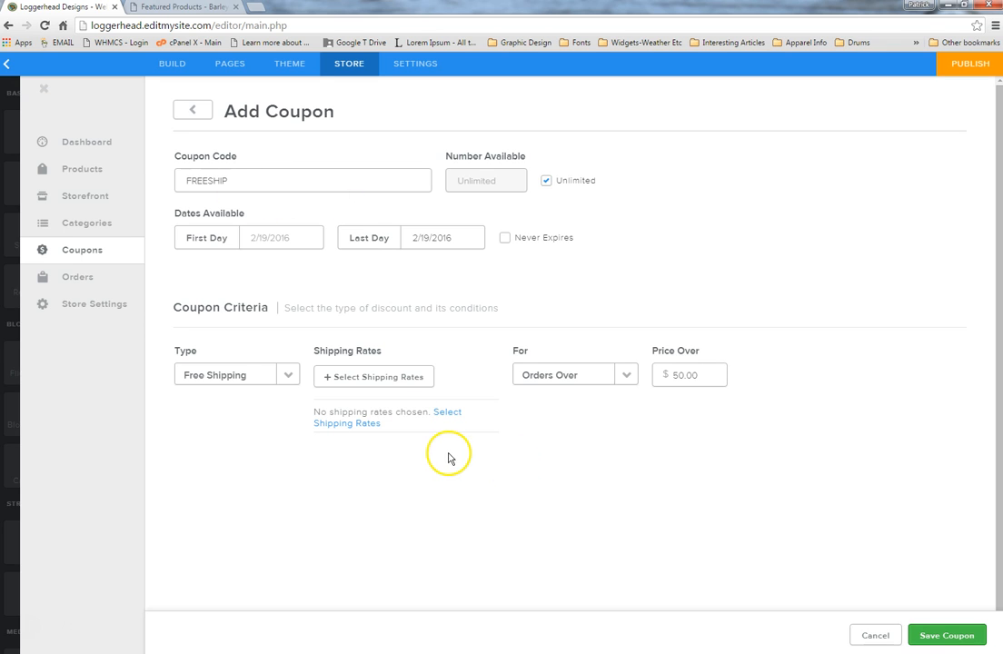
left_click(945, 635)
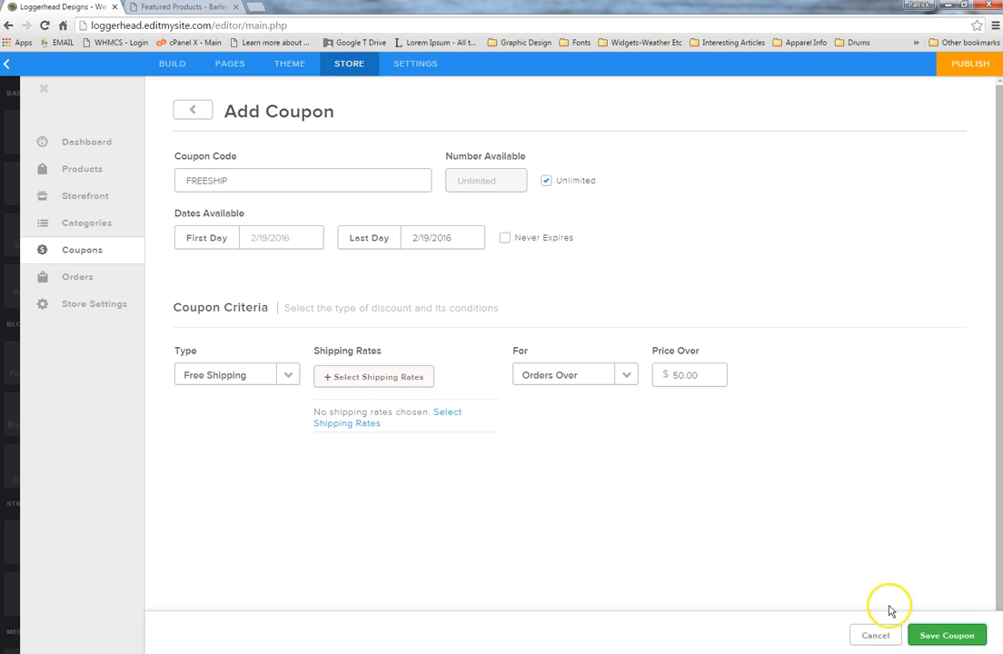
left_click(939, 639)
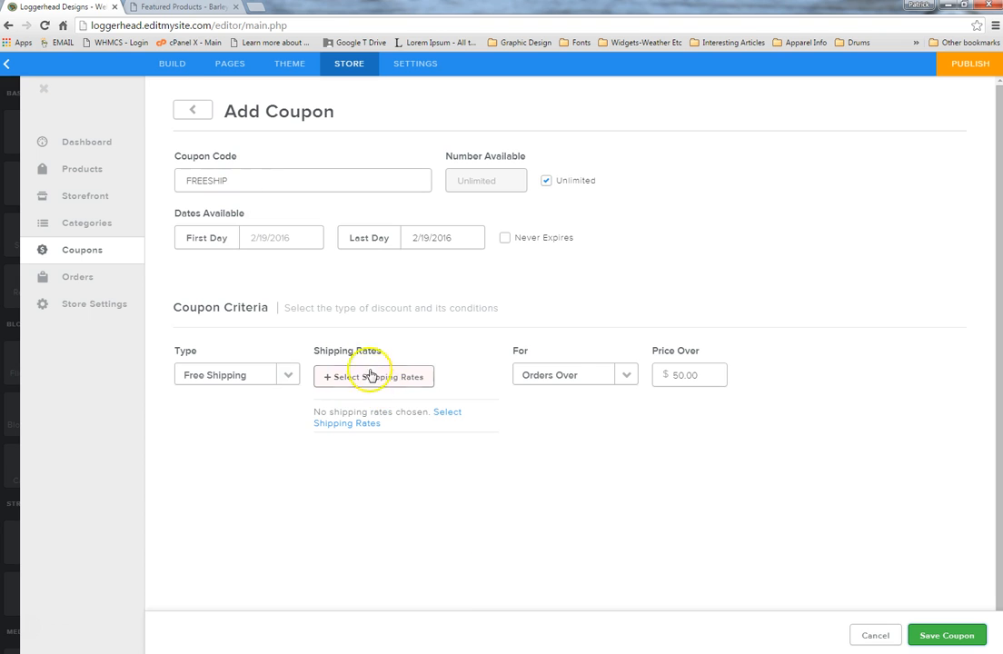
left_click(190, 109)
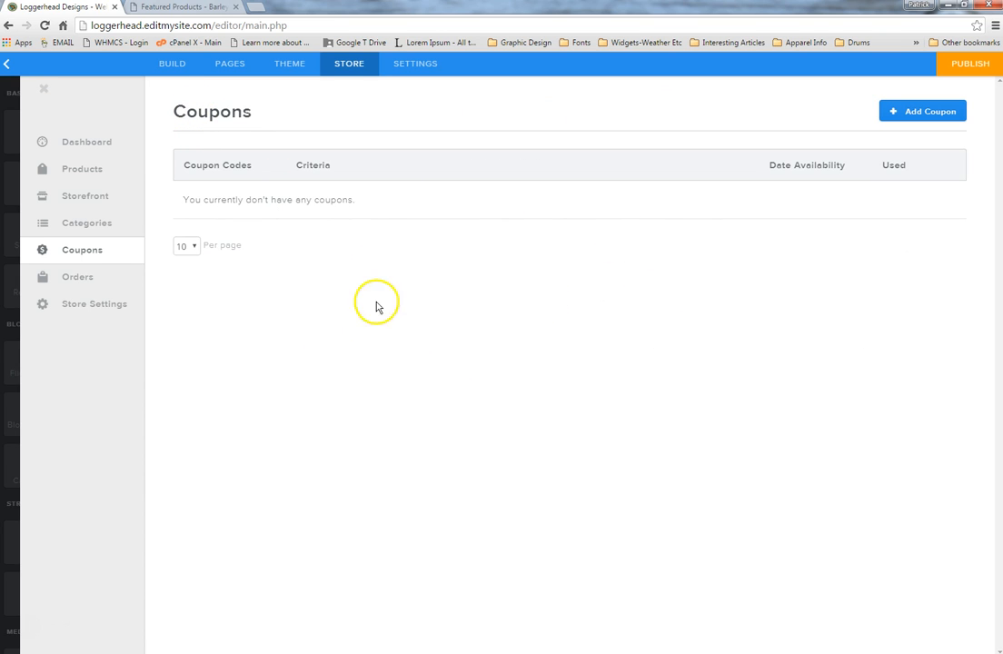
Examine the store's Orders section and its general settings, including weight unit, store mode, store information and policies.
left_click(115, 280)
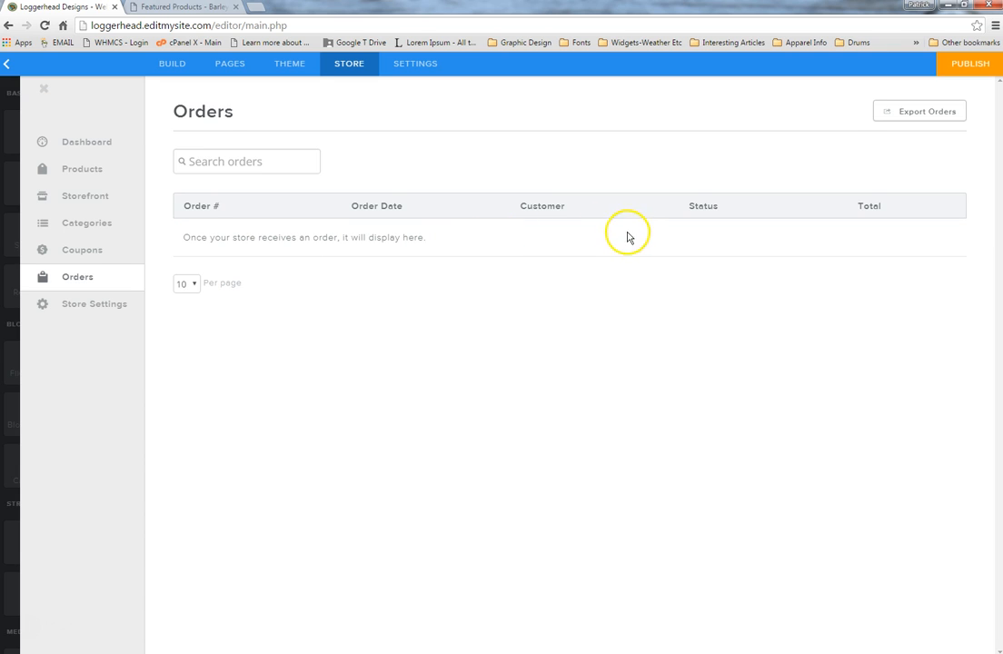
left_click(760, 247)
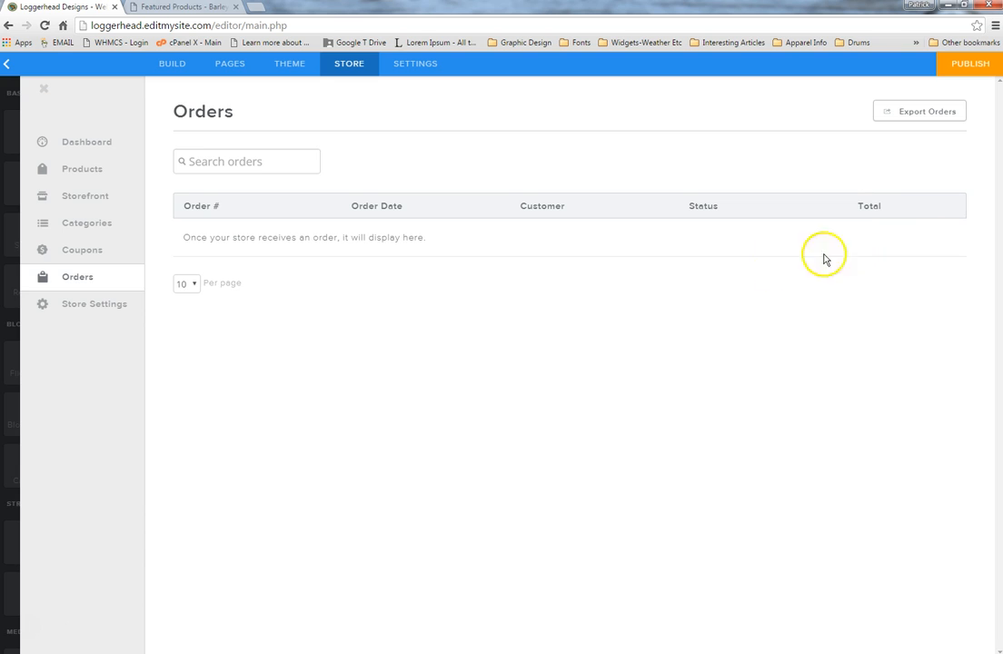
left_click(94, 304)
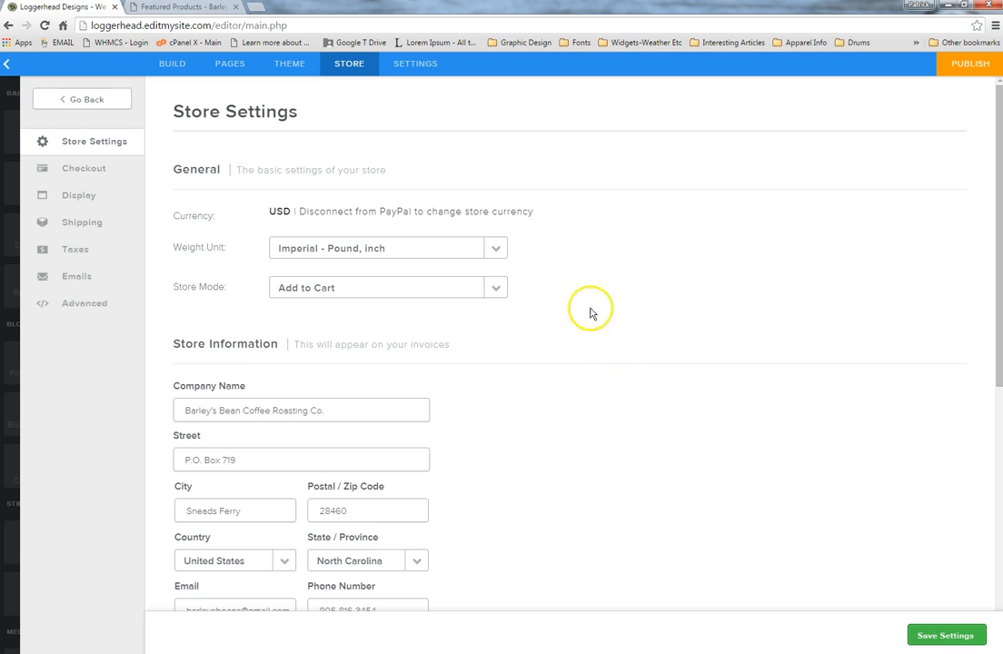
left_click(499, 251)
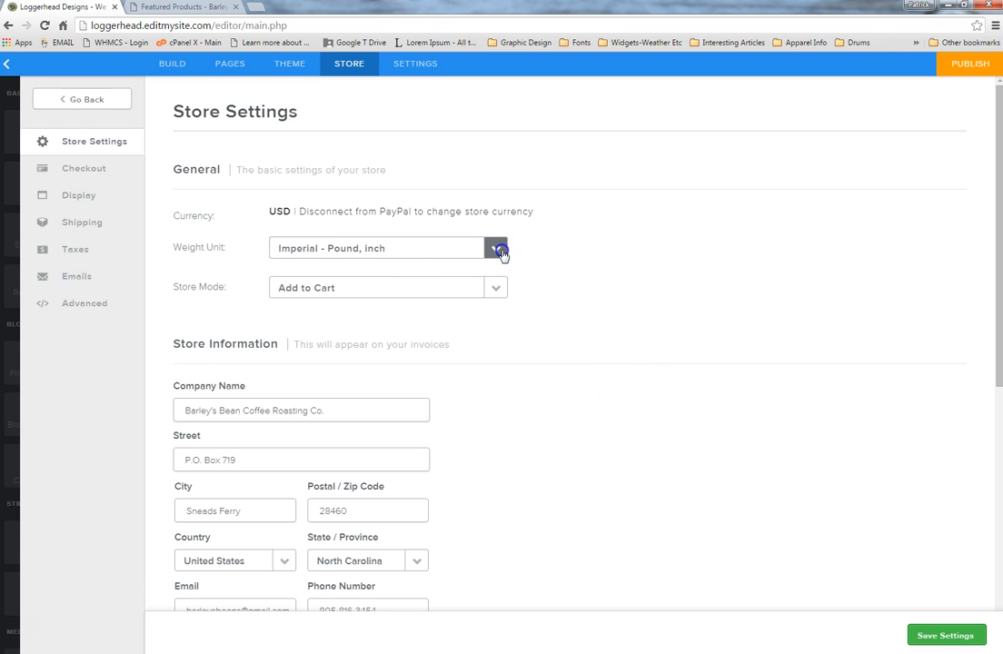
left_click(573, 248)
left_click(499, 289)
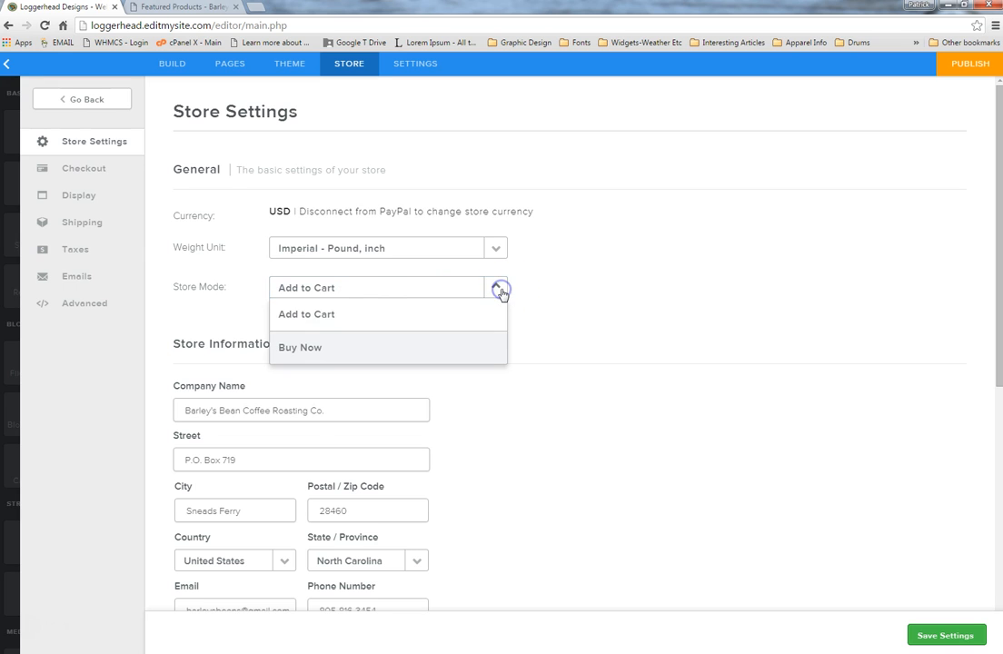
left_click(562, 243)
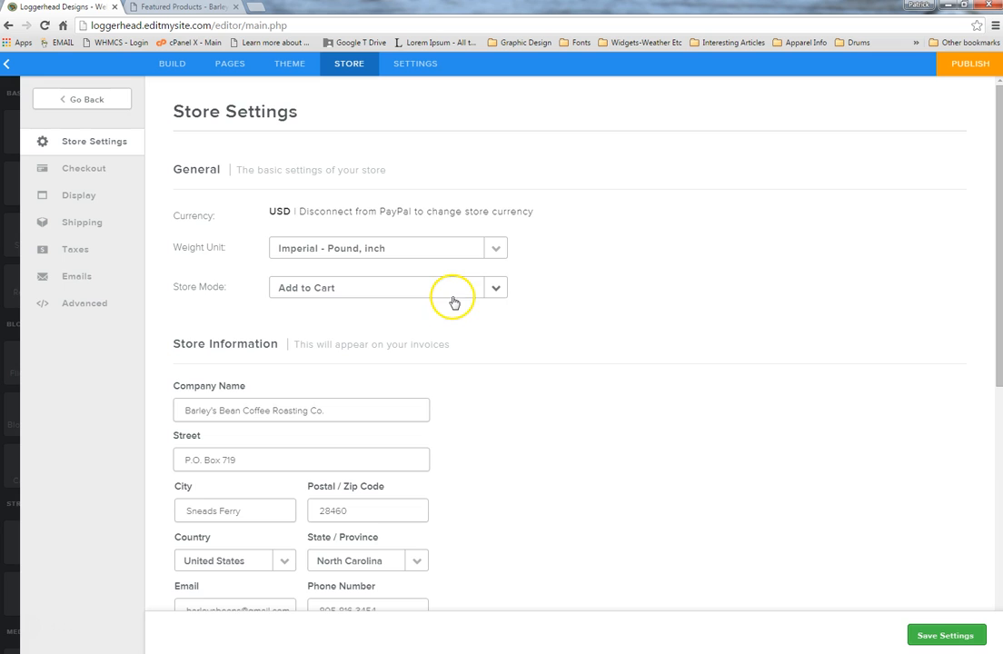
scroll(467, 309, "down", 3)
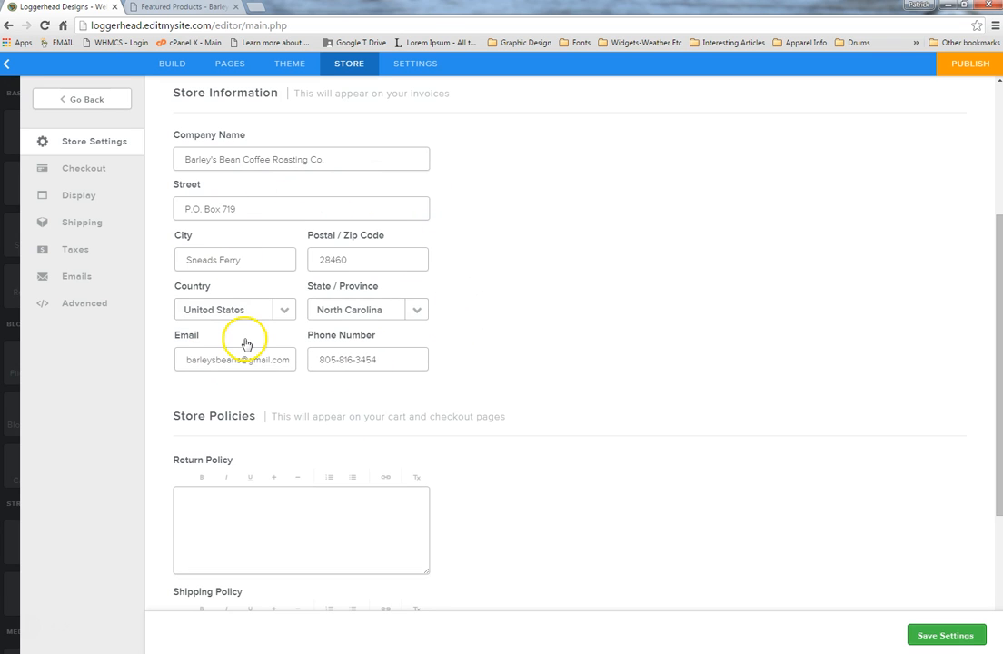
scroll(537, 445, "down", 3)
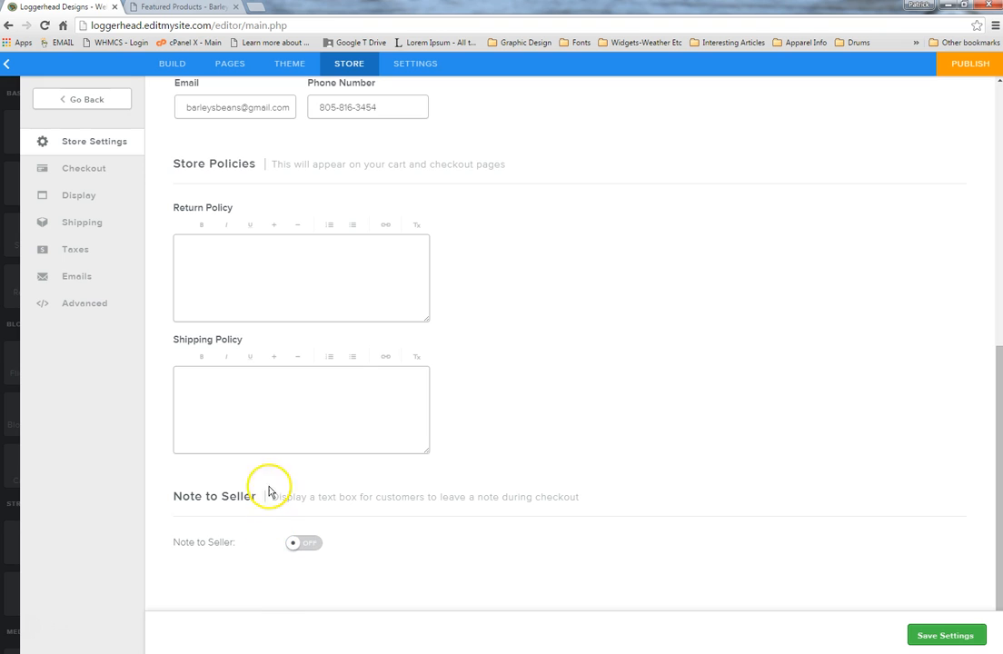
Review the store's checkout payment providers, look at the Square sign-in window and close it.
left_click(109, 170)
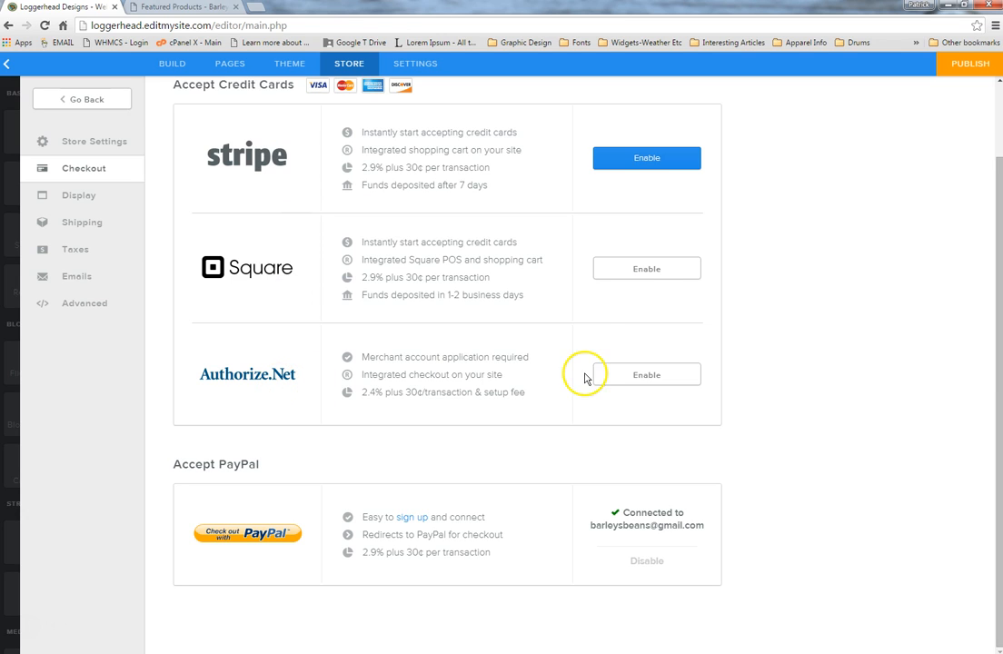
left_click(662, 271)
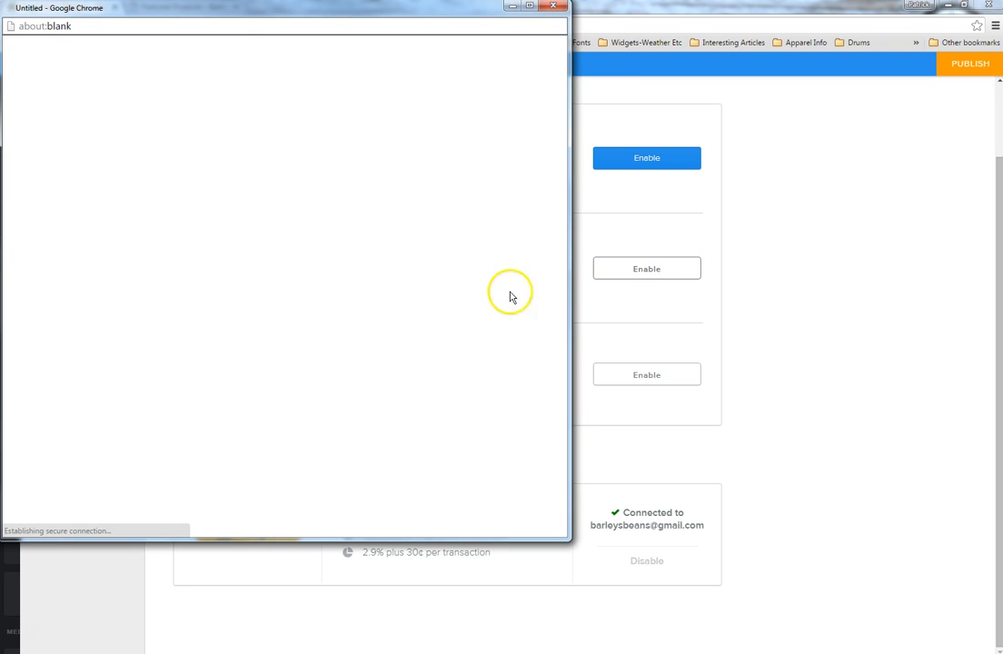
left_click(331, 269)
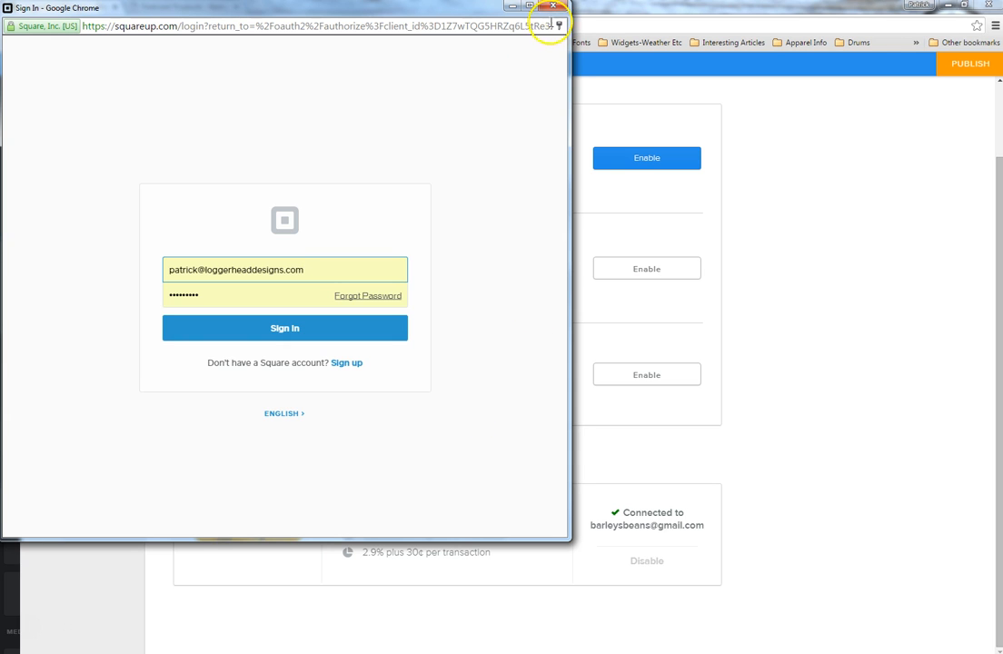
left_click(557, 9)
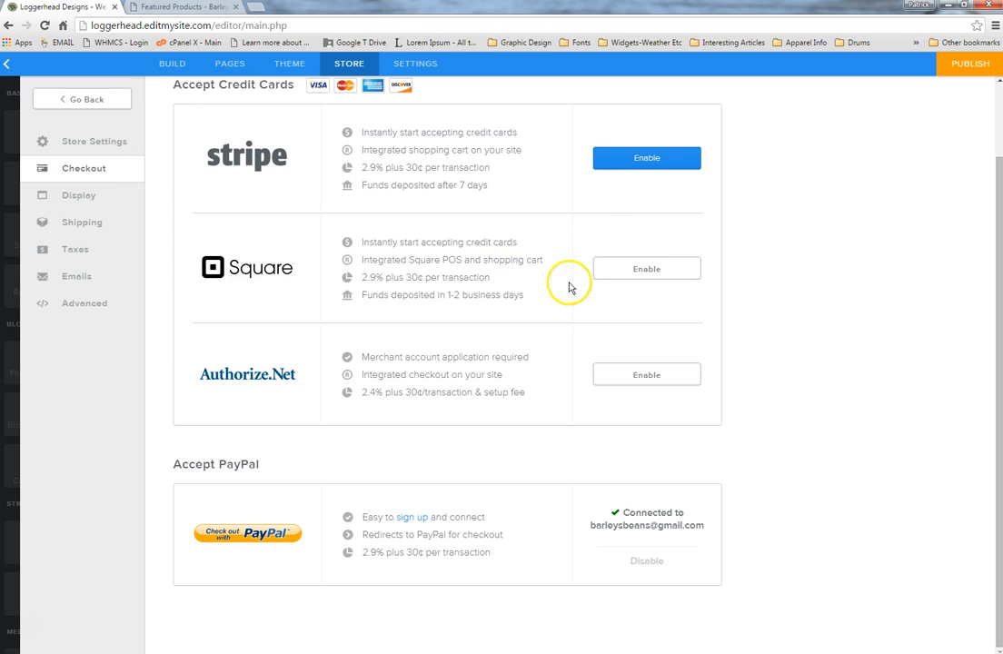
Review the store's display settings, including store layout, image ratios, the Block category layout and Legacy Mode.
left_click(97, 199)
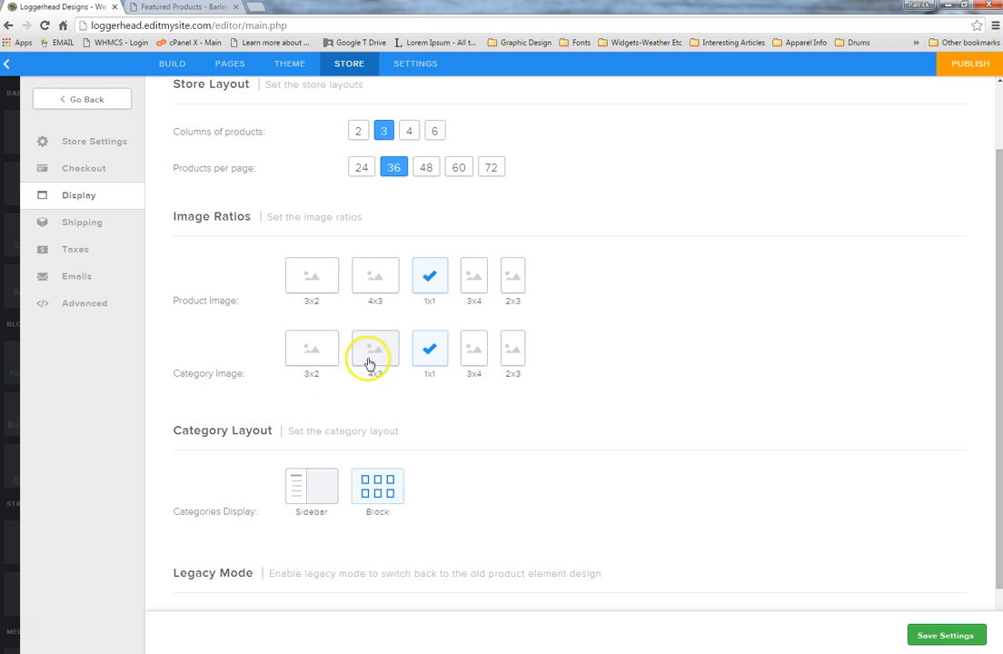
scroll(172, 396, "down", 1)
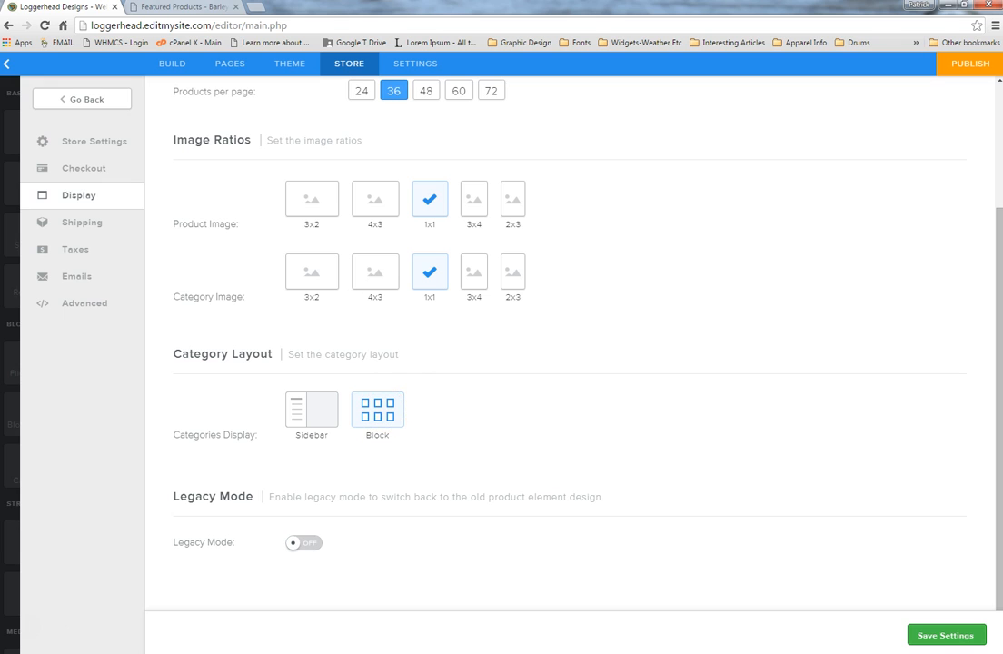
left_click(381, 422)
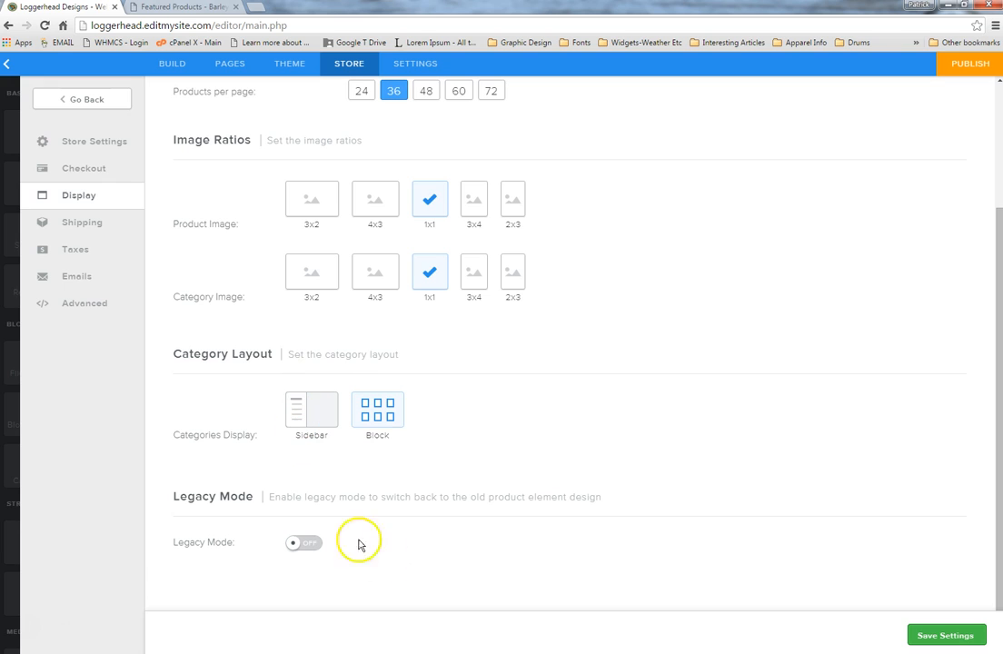
Look through the options for adding a United States shipping rate, based on price or weight with subregion adjustments, and cancel without saving.
left_click(119, 228)
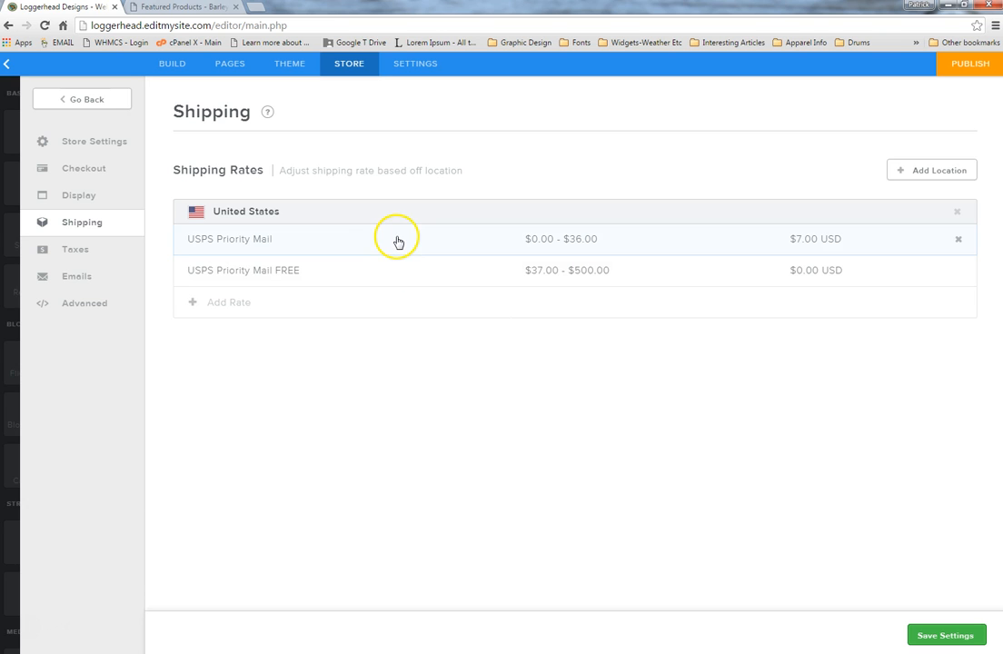
left_click(199, 304)
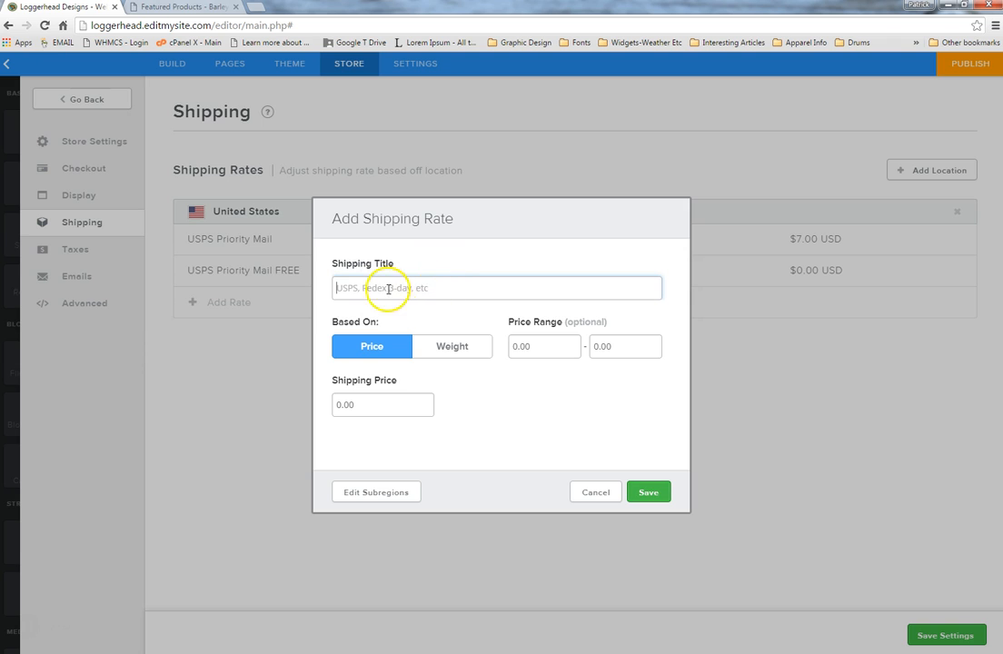
left_click(356, 408)
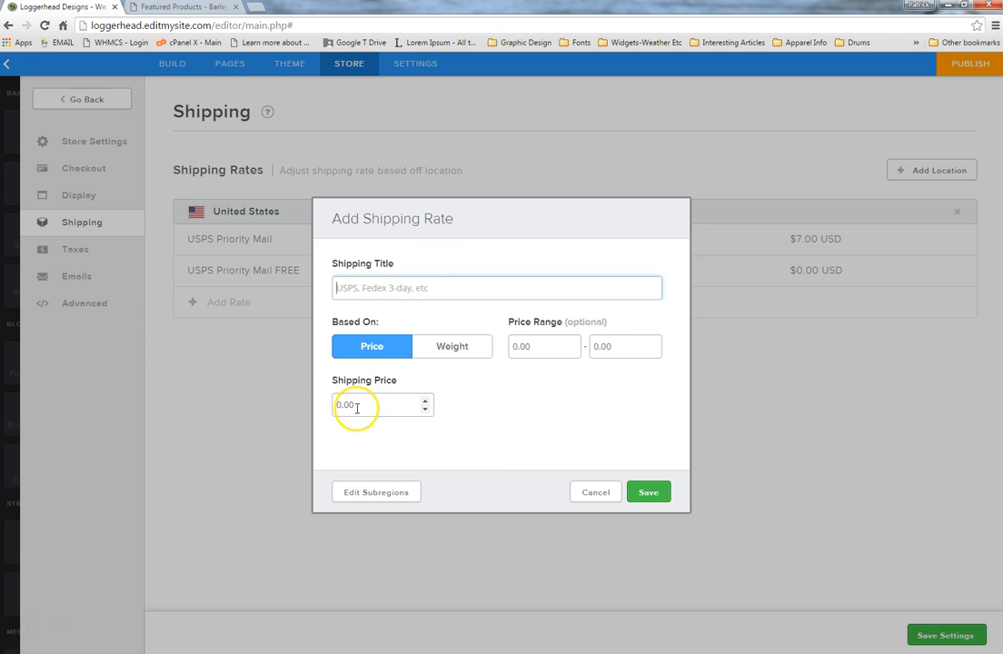
left_click(452, 348)
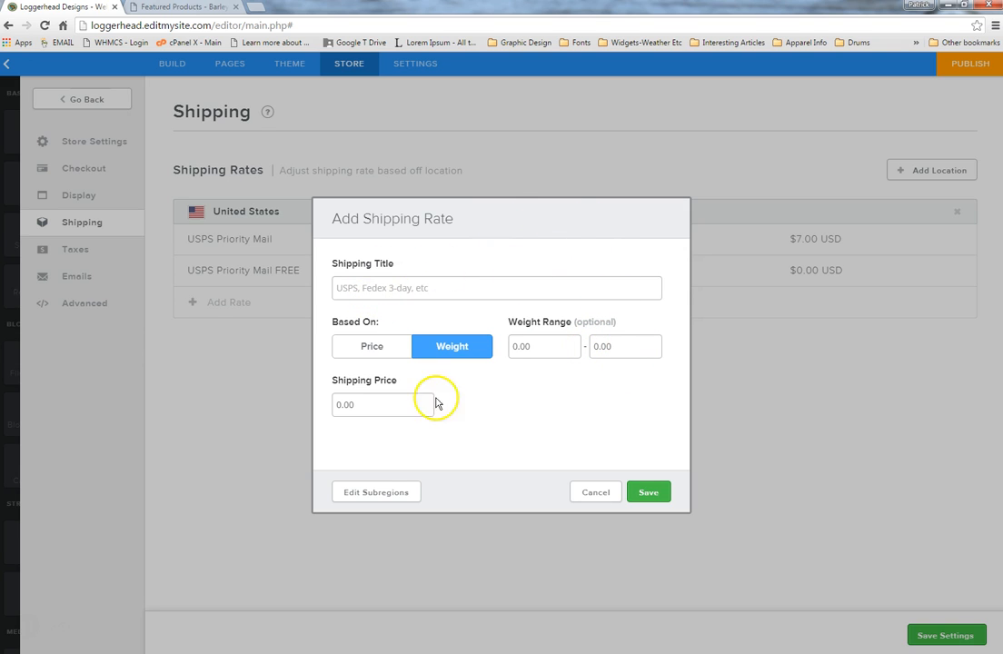
left_click(367, 346)
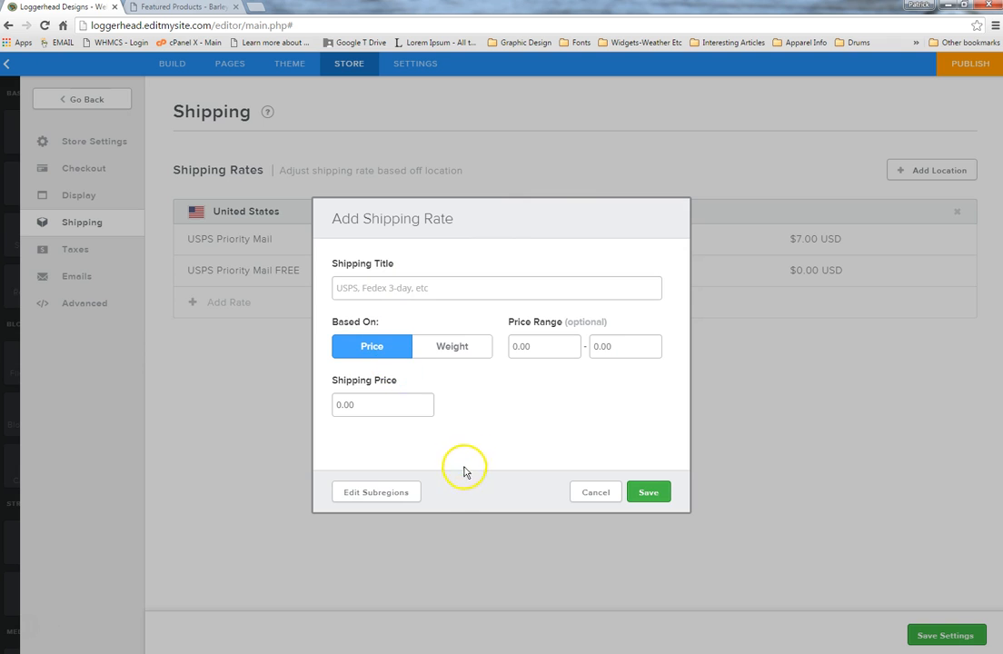
left_click(389, 495)
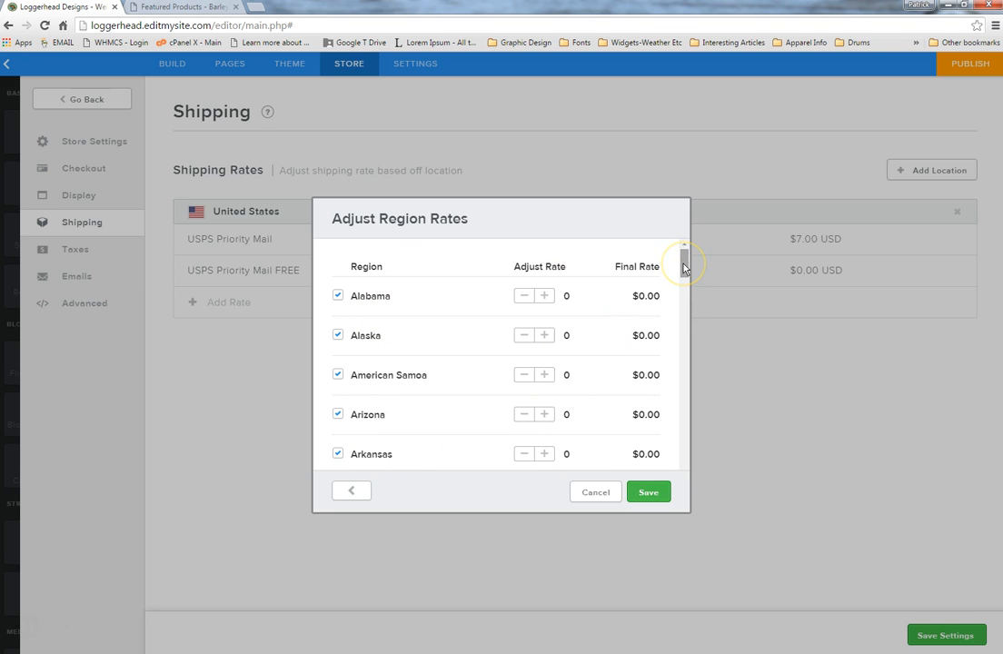
left_click_drag(684, 266, 681, 289)
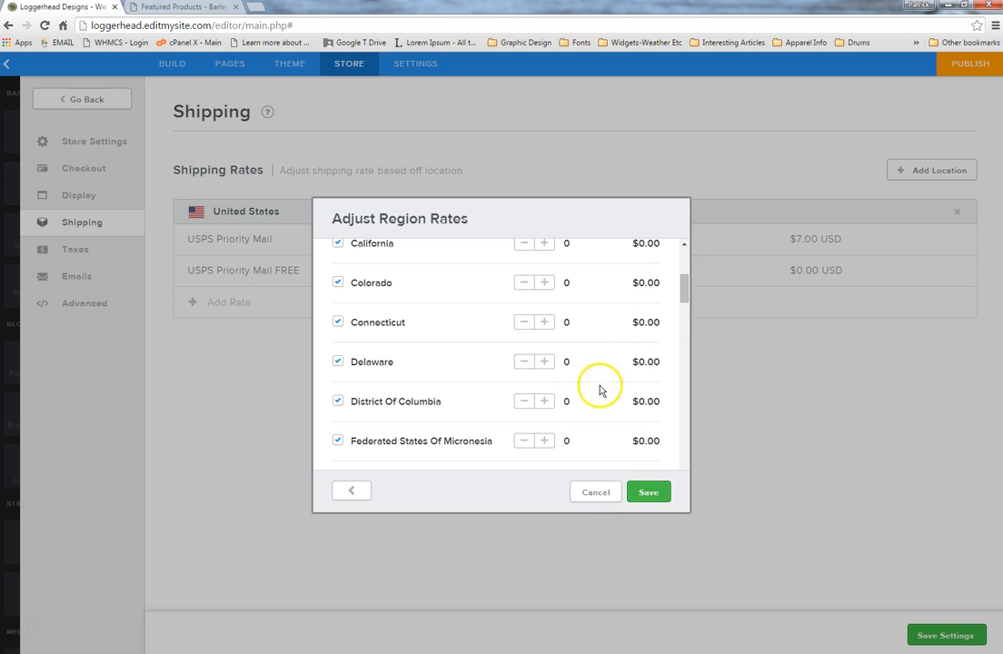
left_click(607, 496)
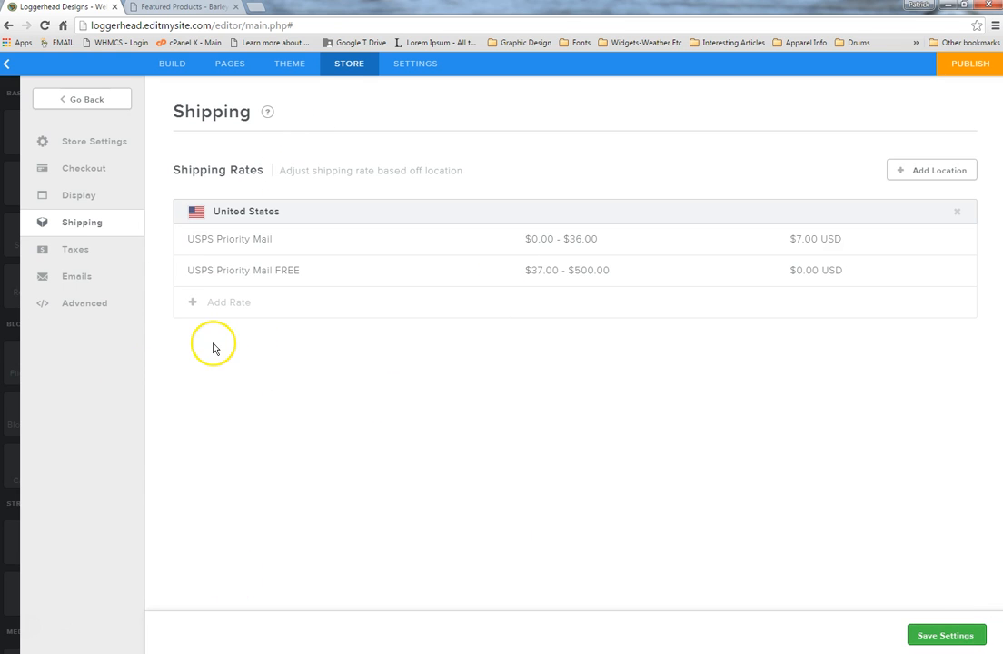
Add a United States tax rate for ZIP code 28445, and remove that rate again.
left_click(100, 257)
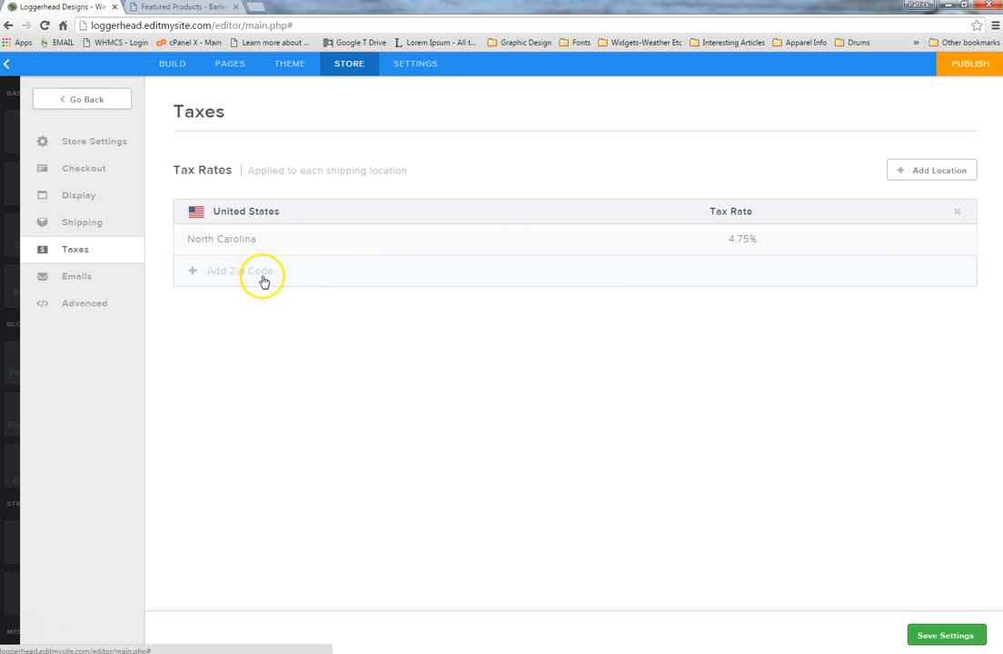
left_click(192, 273)
left_click(248, 269)
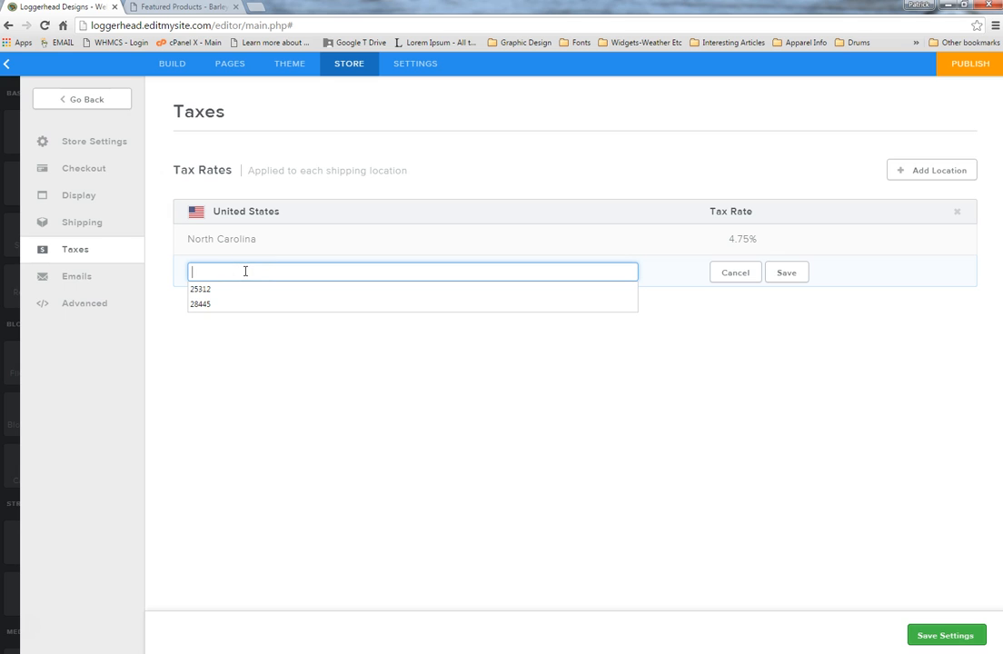
type("28445")
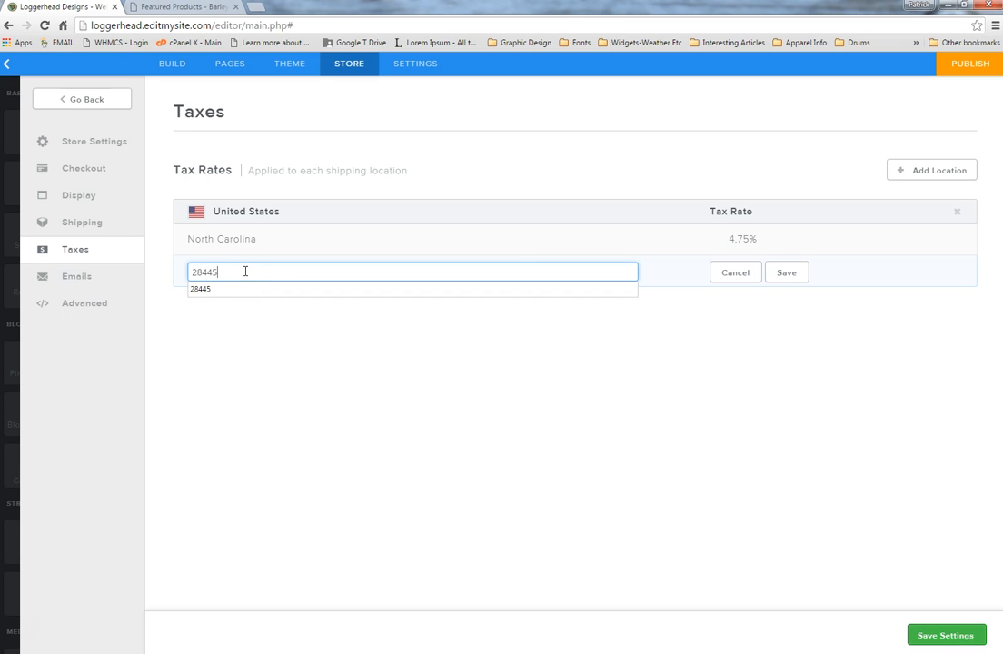
left_click(665, 274)
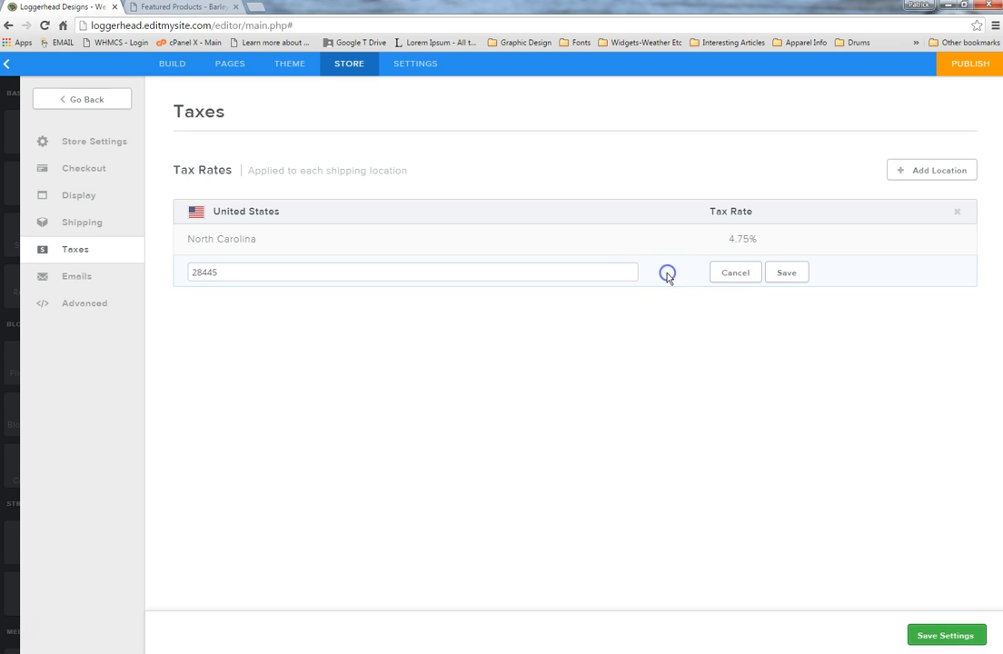
left_click(783, 274)
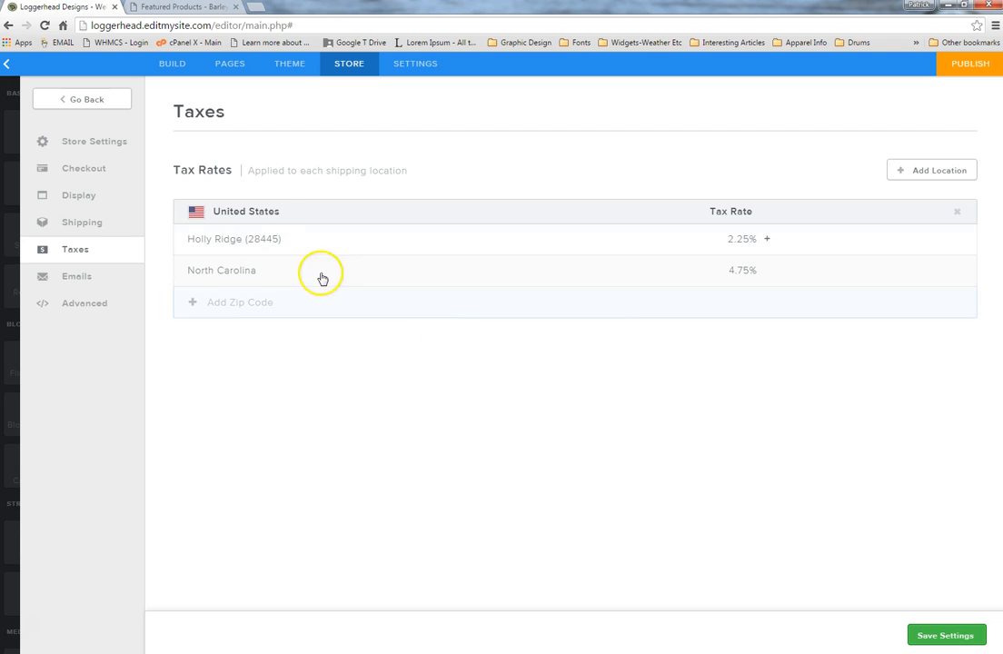
left_click(956, 243)
left_click(650, 418)
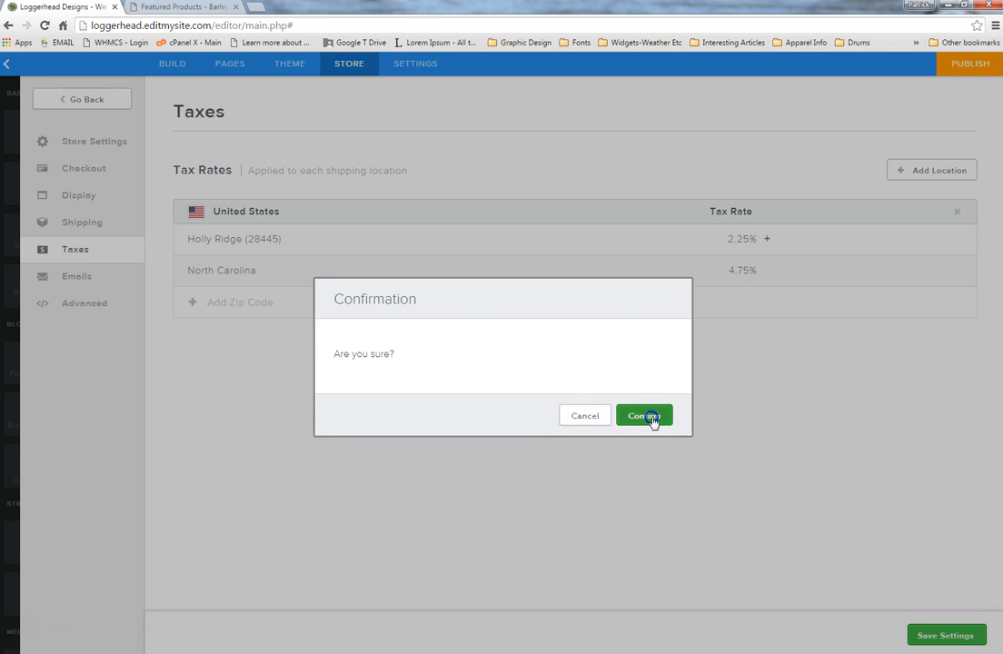
Examine the store's email types, the Order Confirmation template and the advanced tracking settings.
left_click(106, 280)
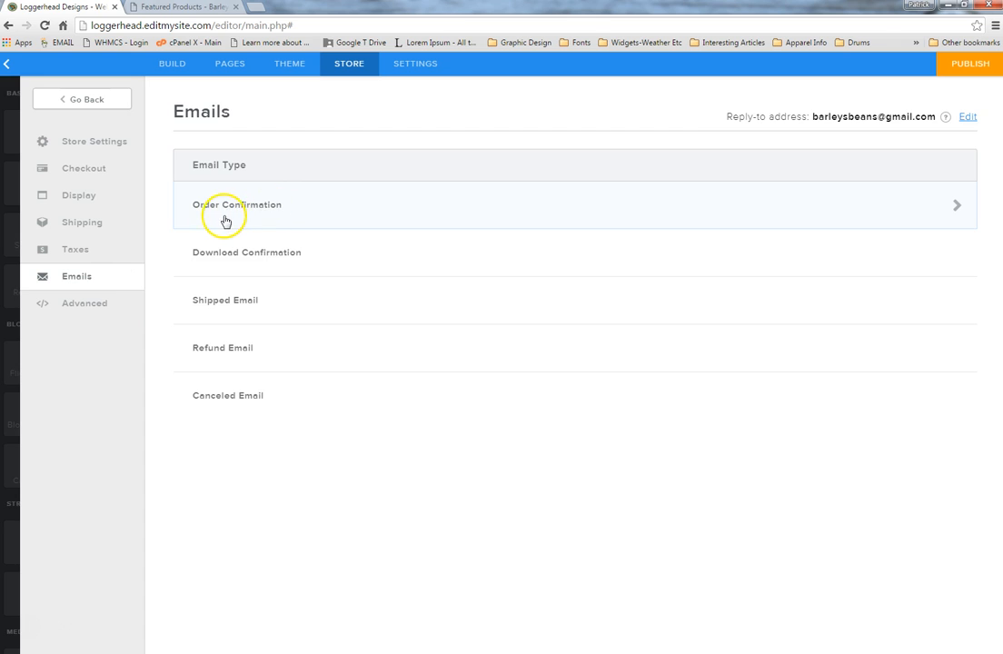
left_click(500, 203)
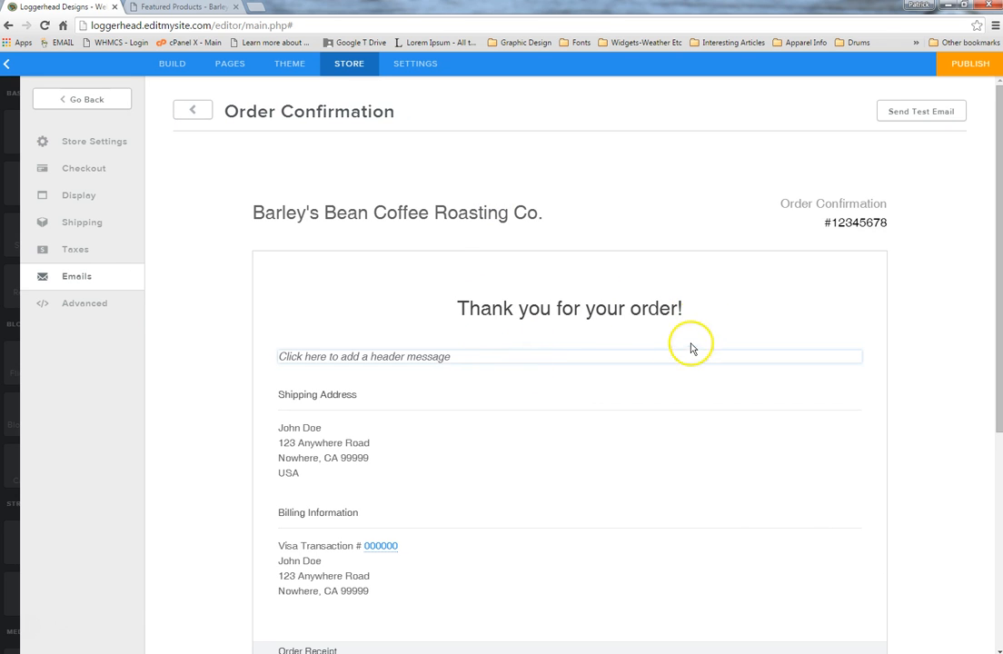
scroll(624, 402, "down", 3)
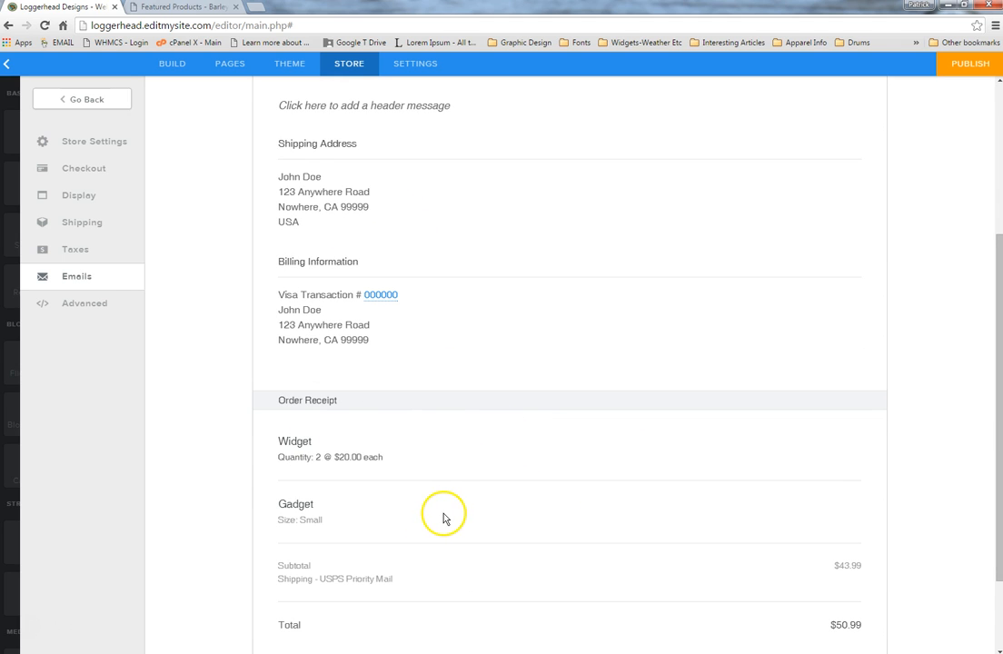
scroll(575, 545, "down", 2)
scroll(572, 556, "up", 4)
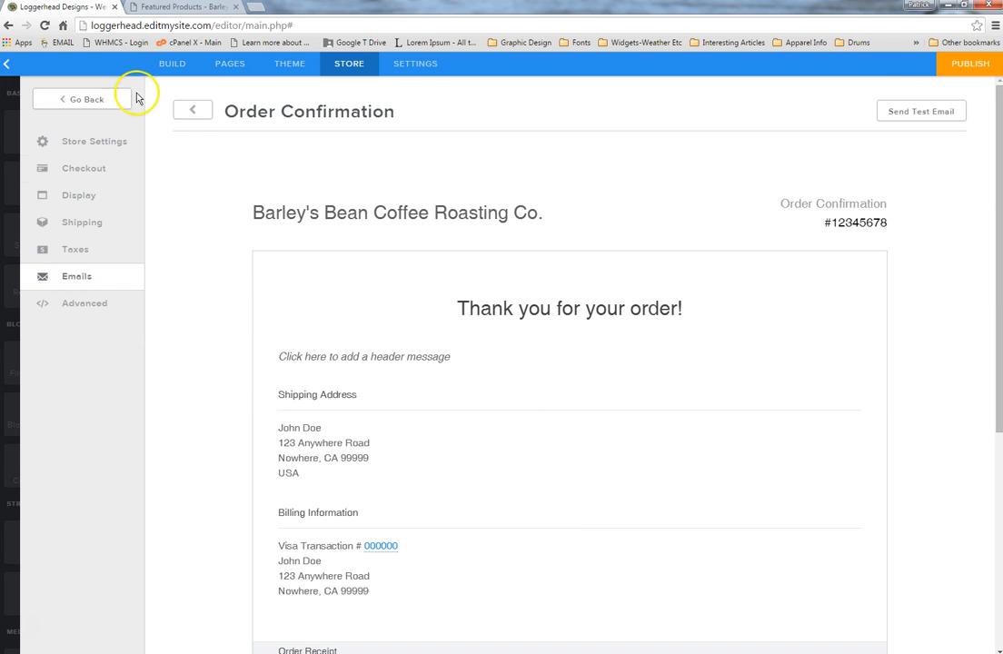
left_click(193, 110)
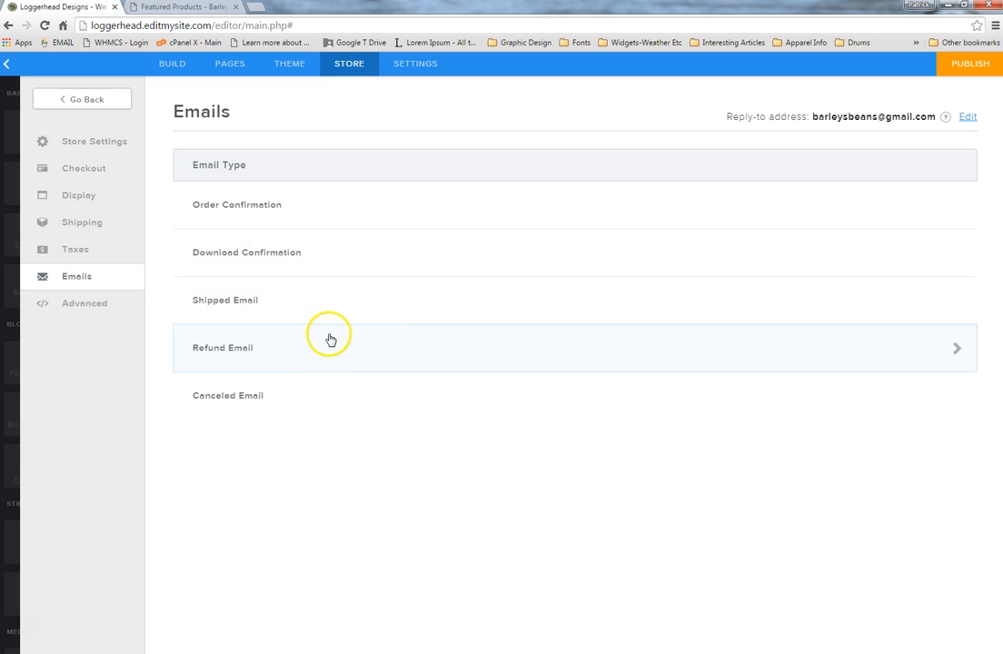
left_click(100, 310)
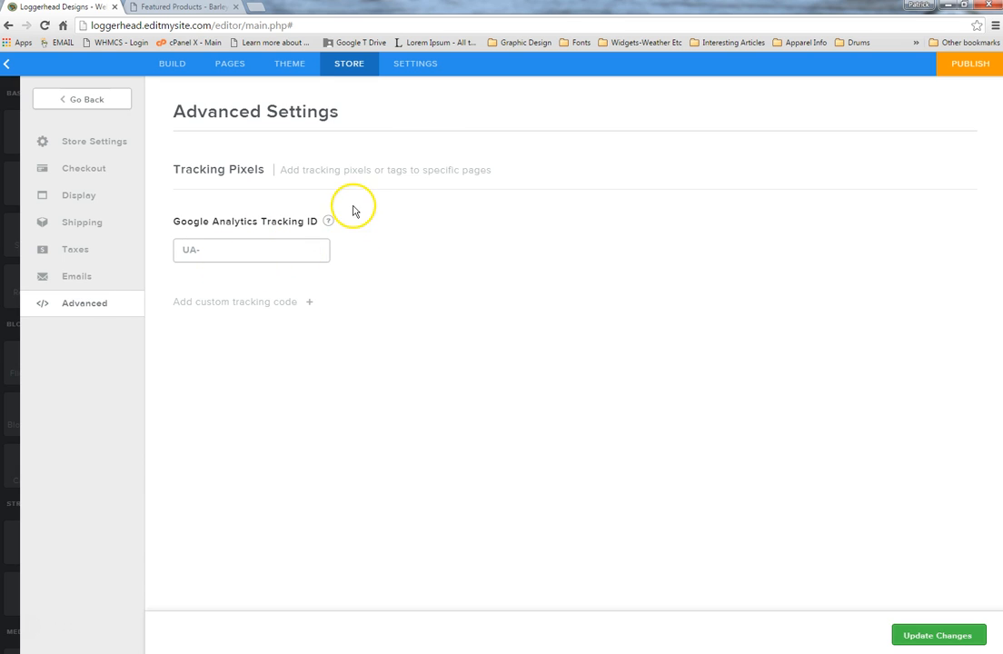
Examine the site's general settings from site address to cookie notification, and open the SEO settings.
left_click(411, 71)
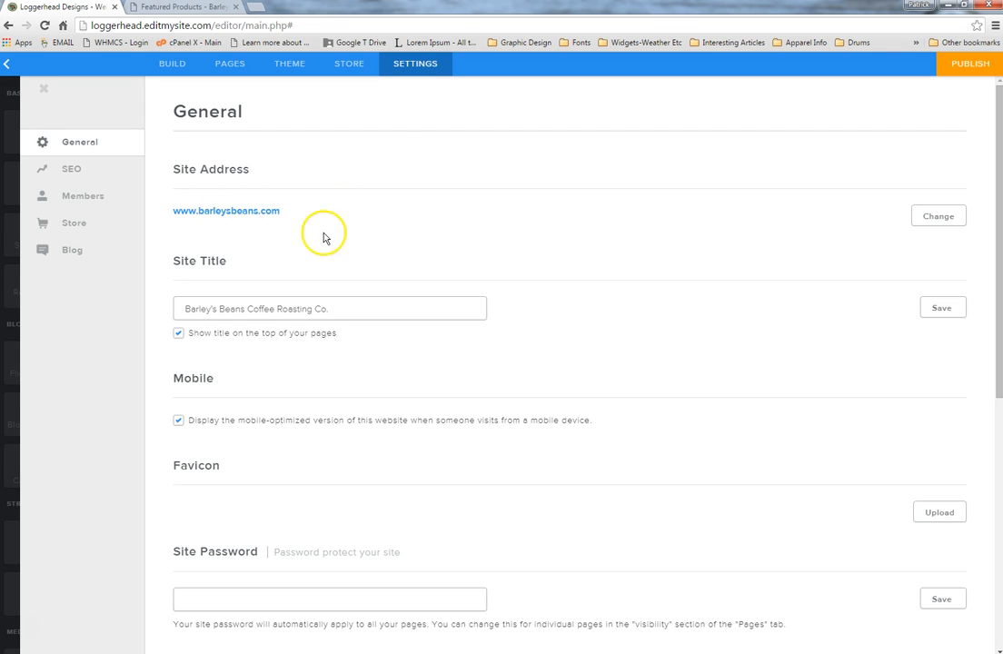
scroll(599, 406, "down", 5)
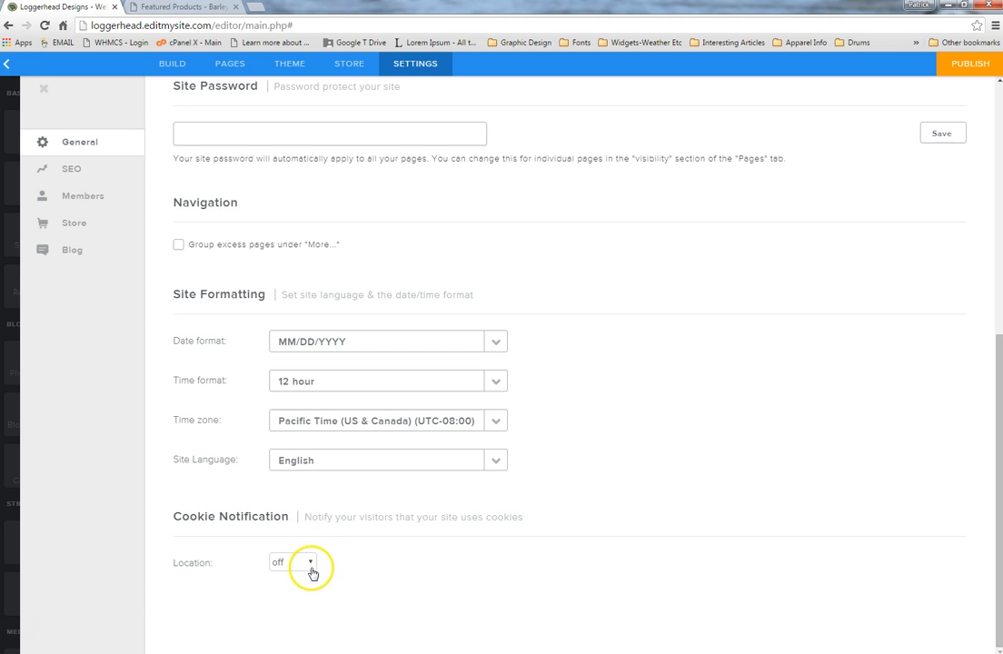
scroll(618, 529, "up", 5)
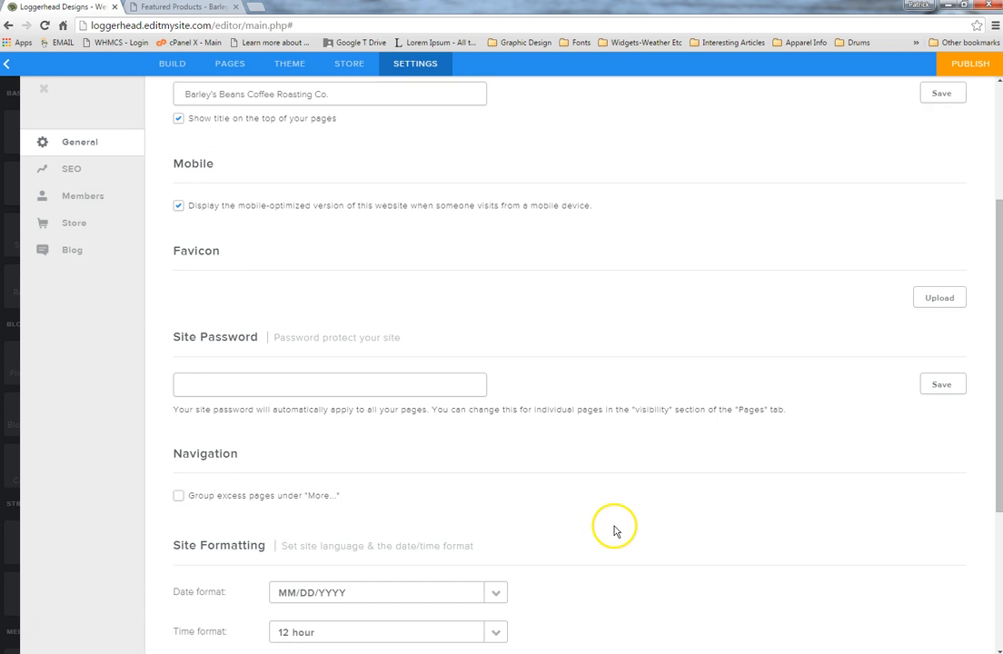
left_click(90, 173)
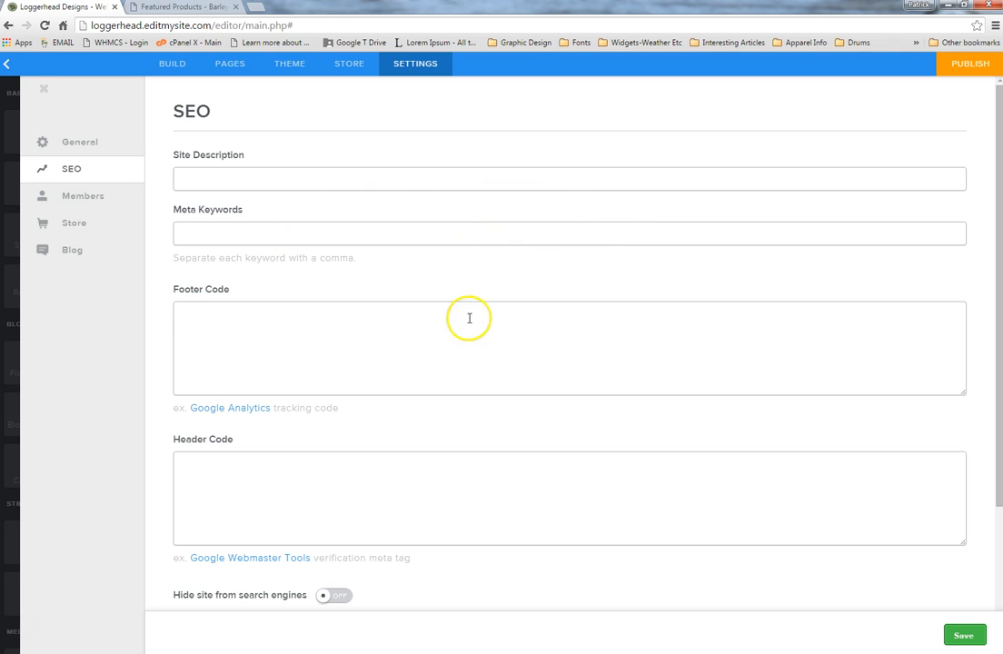
Review the site's member settings and the Add Member form, and look at its page selection without choosing any pages.
left_click(81, 199)
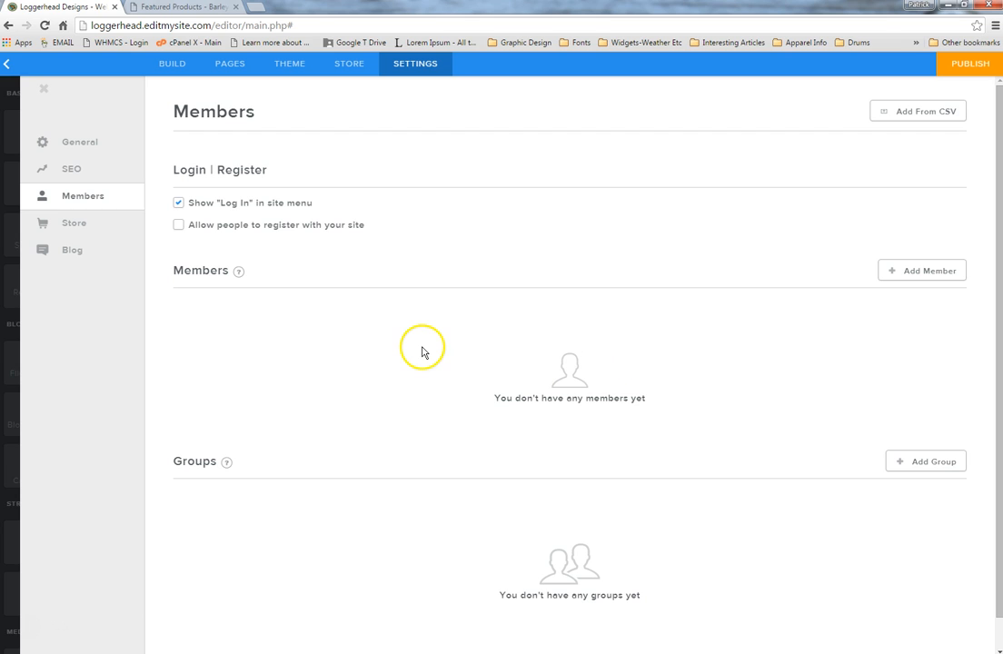
left_click(906, 275)
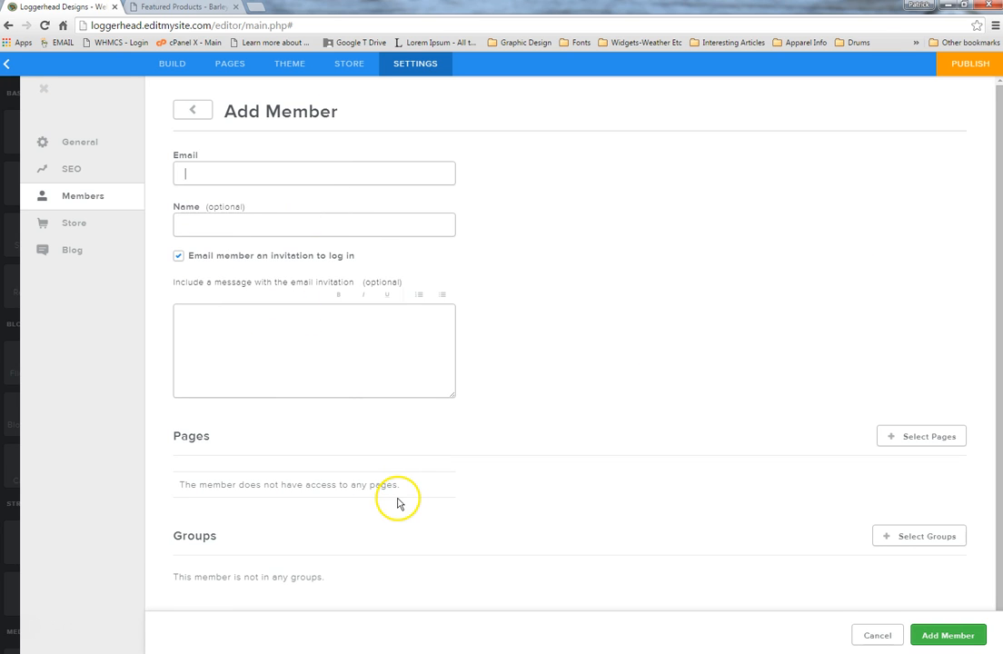
left_click(949, 437)
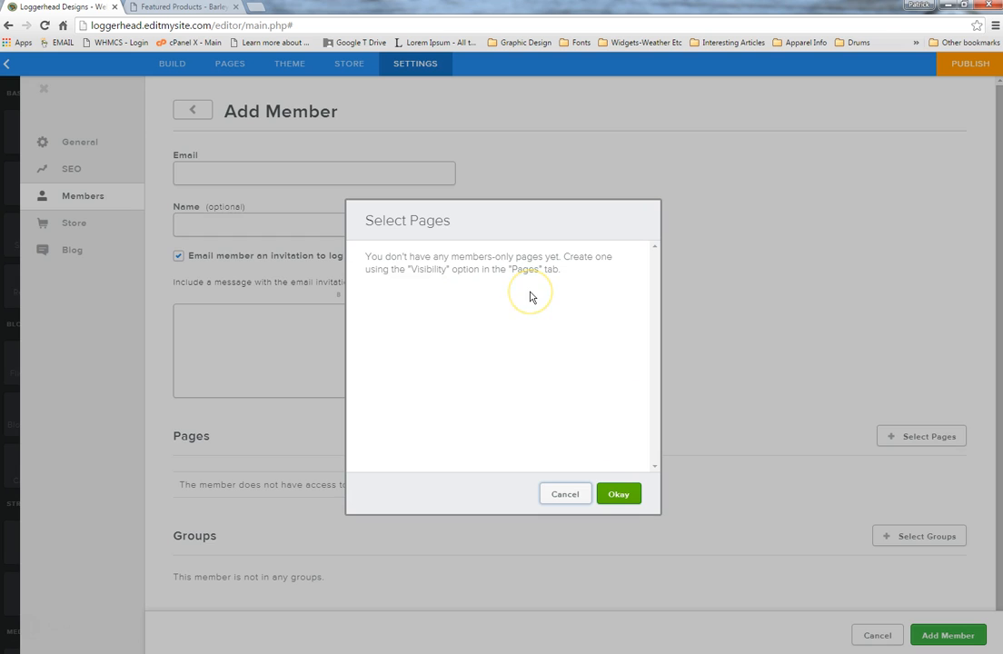
left_click(498, 315)
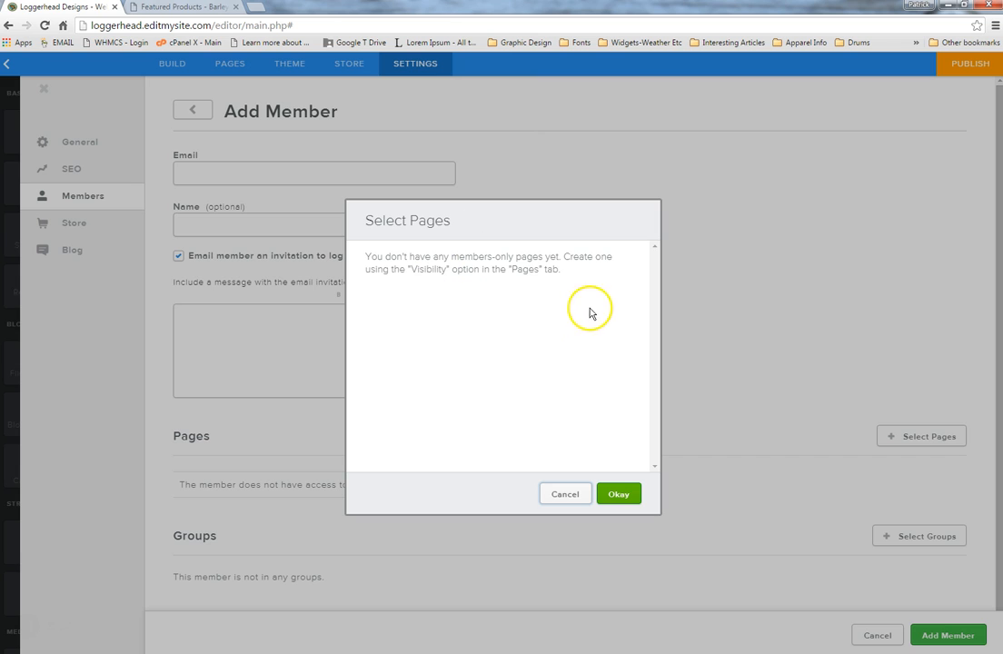
left_click(575, 495)
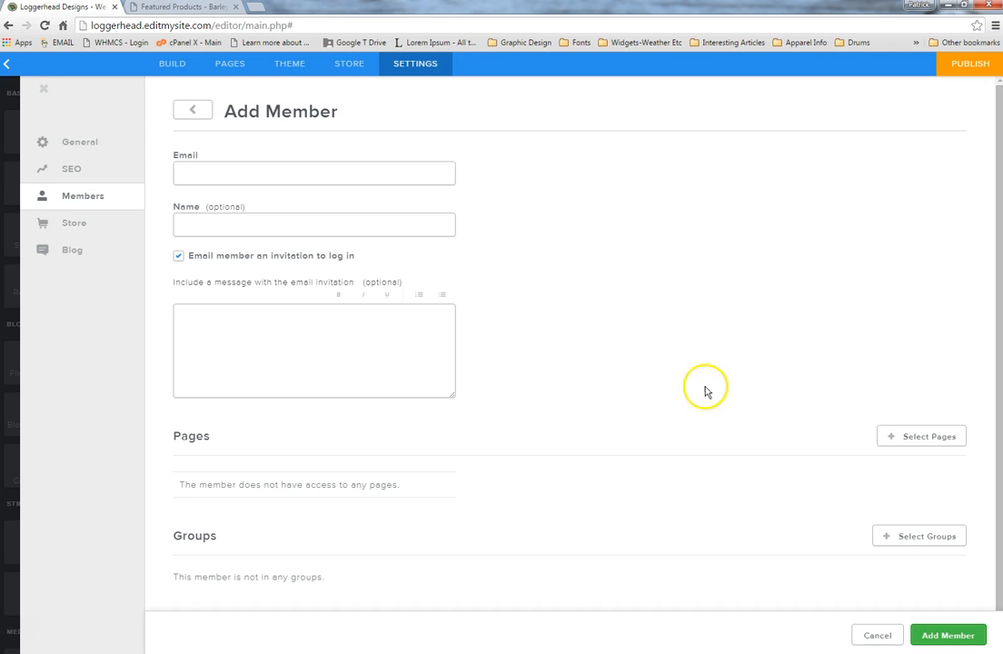
Return to the site's build view and publish the website.
left_click(170, 64)
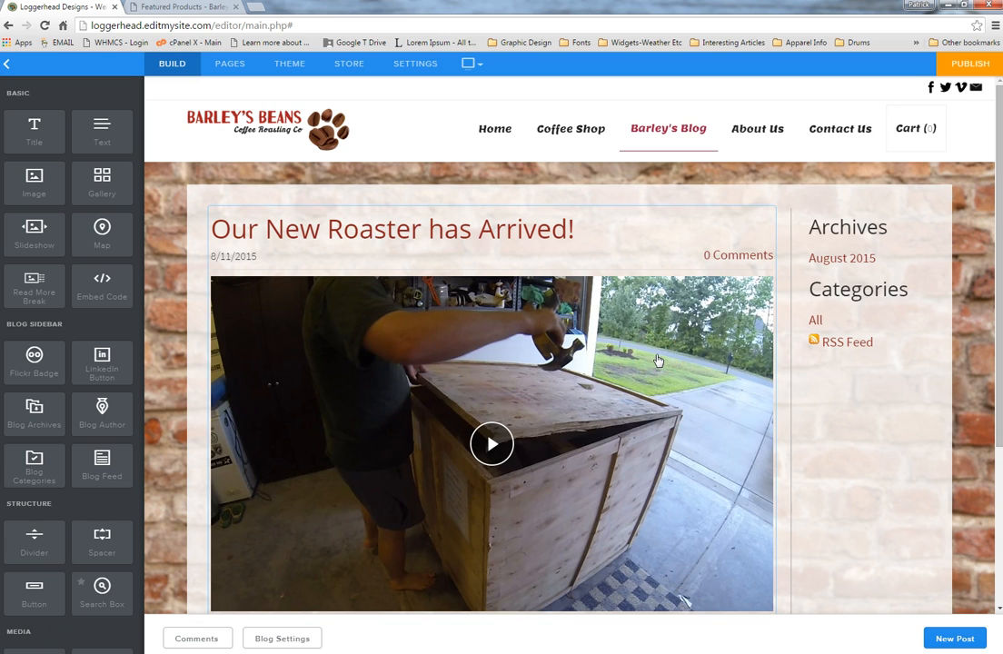
left_click(965, 69)
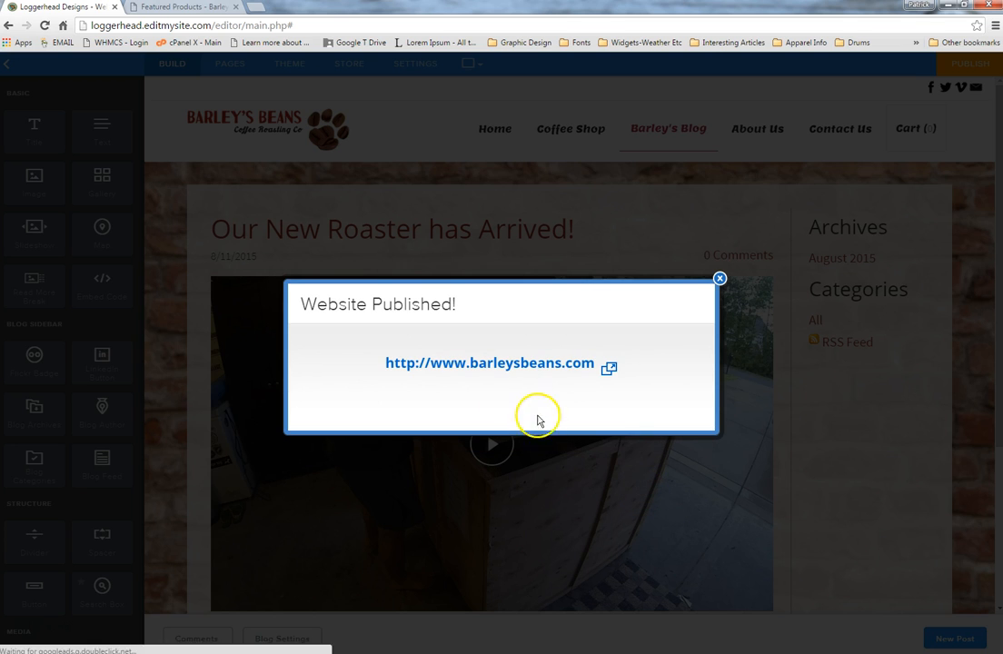
left_click(510, 365)
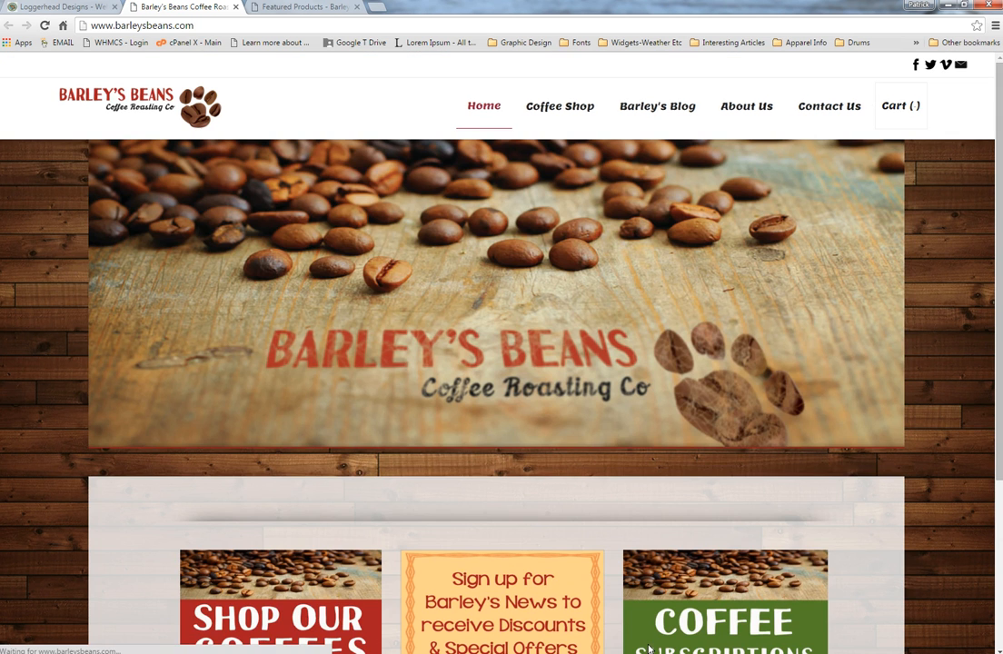
left_click(585, 107)
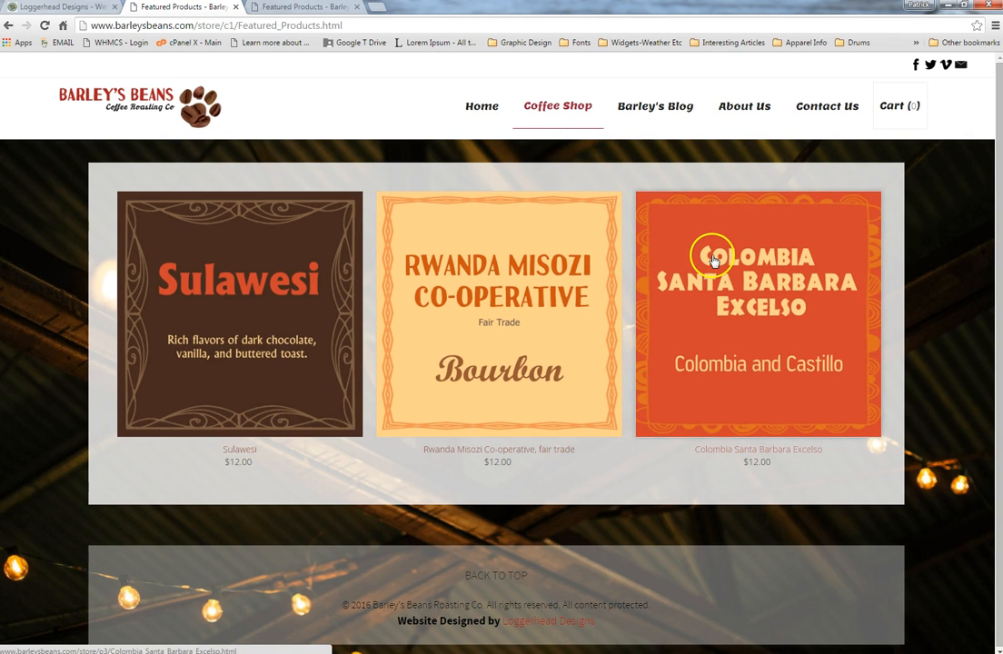
left_click(141, 120)
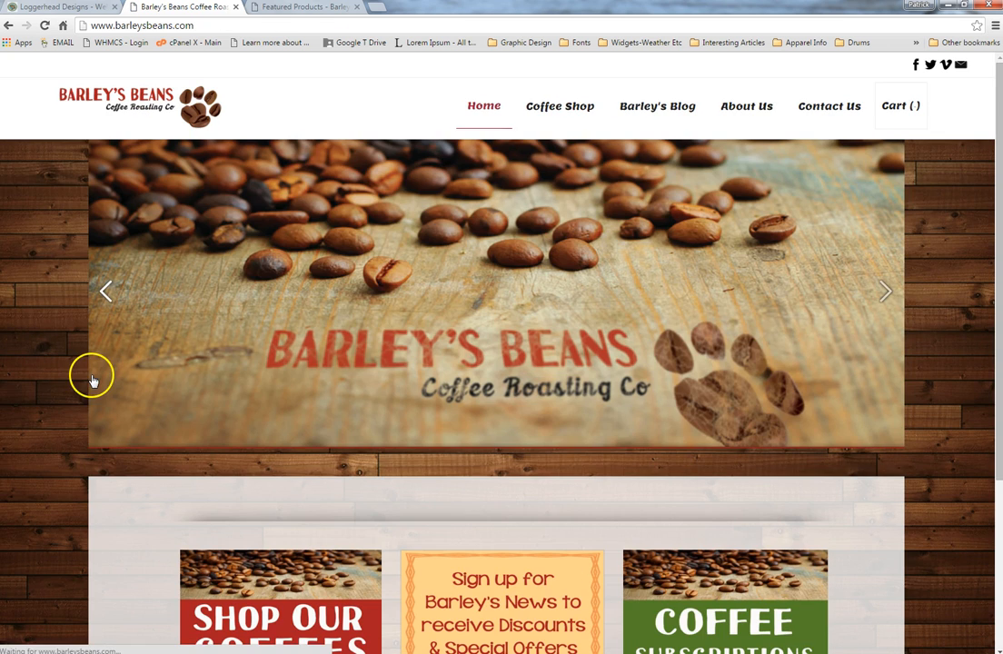